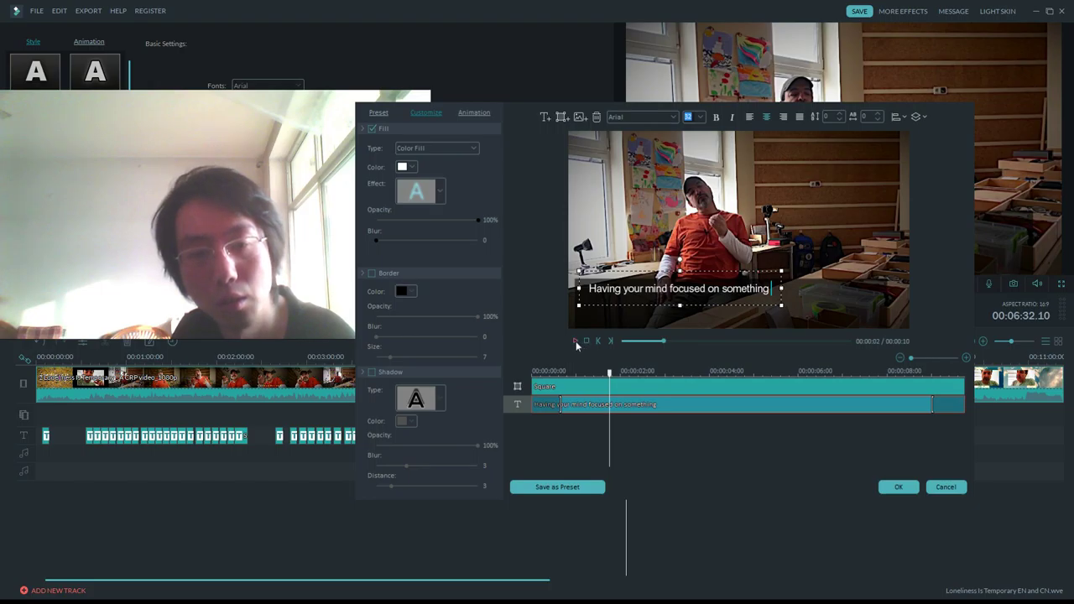
Play the subtitle preview, extend the text with "beside your loneliness.", check it in playback and apply the title.
{"action": "left_click", "coordinate": [576, 341]}
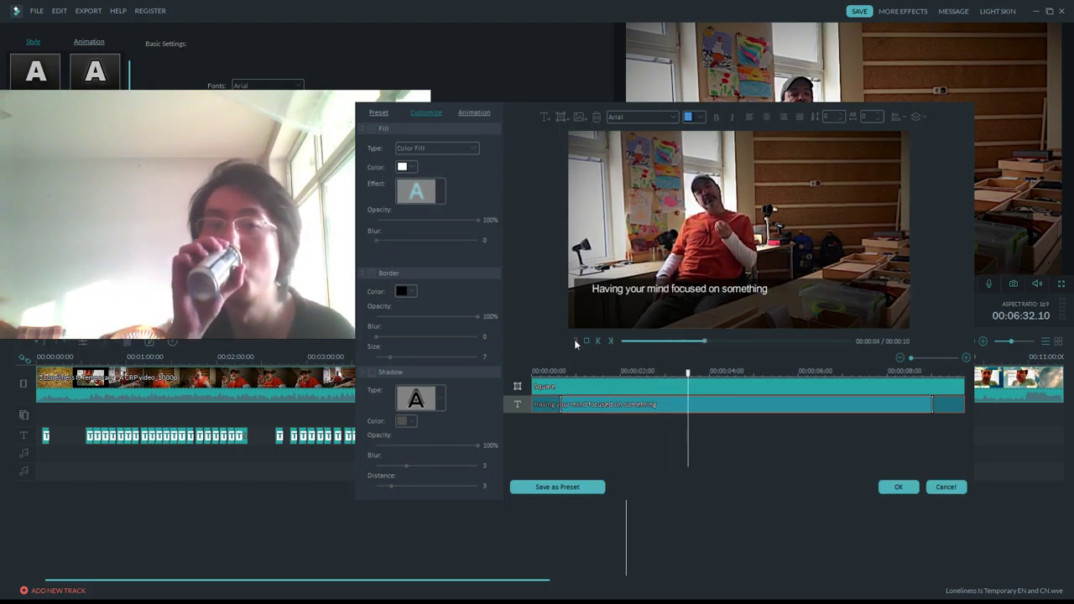
{"action": "left_click", "coordinate": [773, 289]}
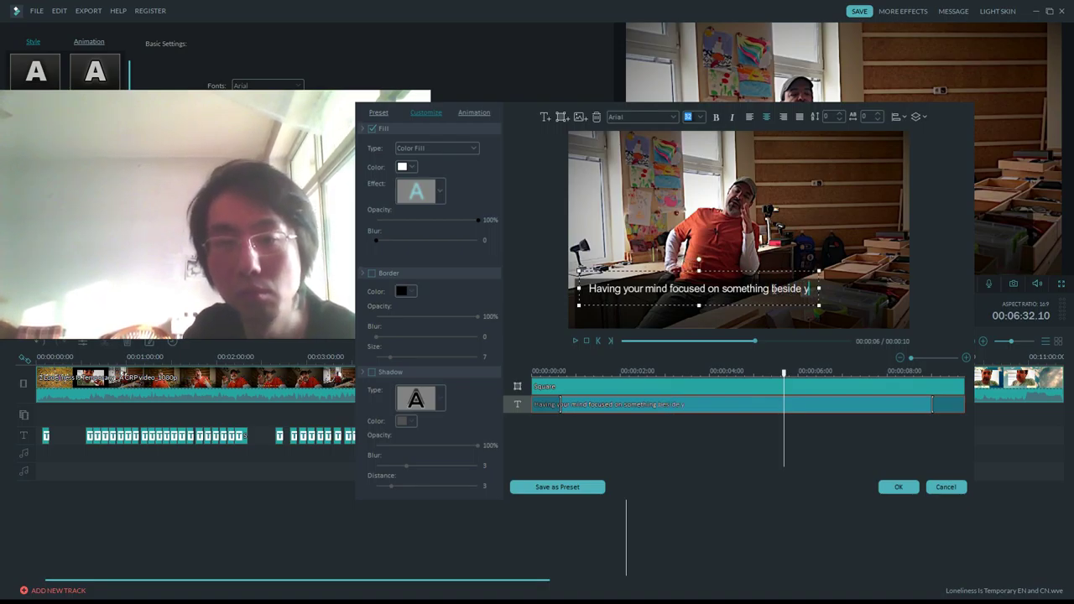
{"action": "type", "text": "our"}
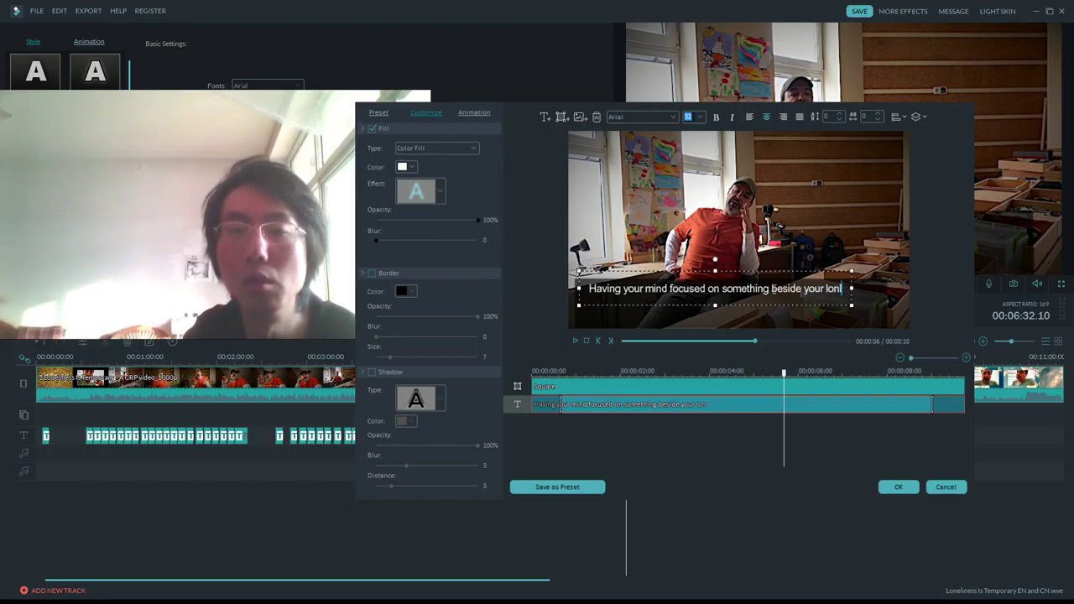
{"action": "type", "text": "loneliness."}
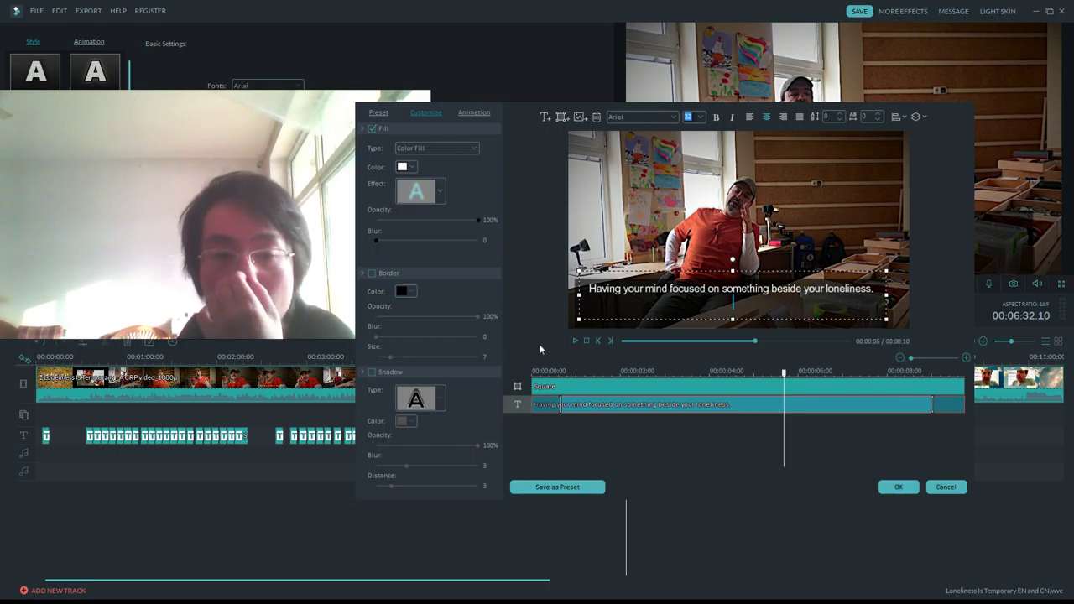
{"action": "left_click", "coordinate": [575, 342]}
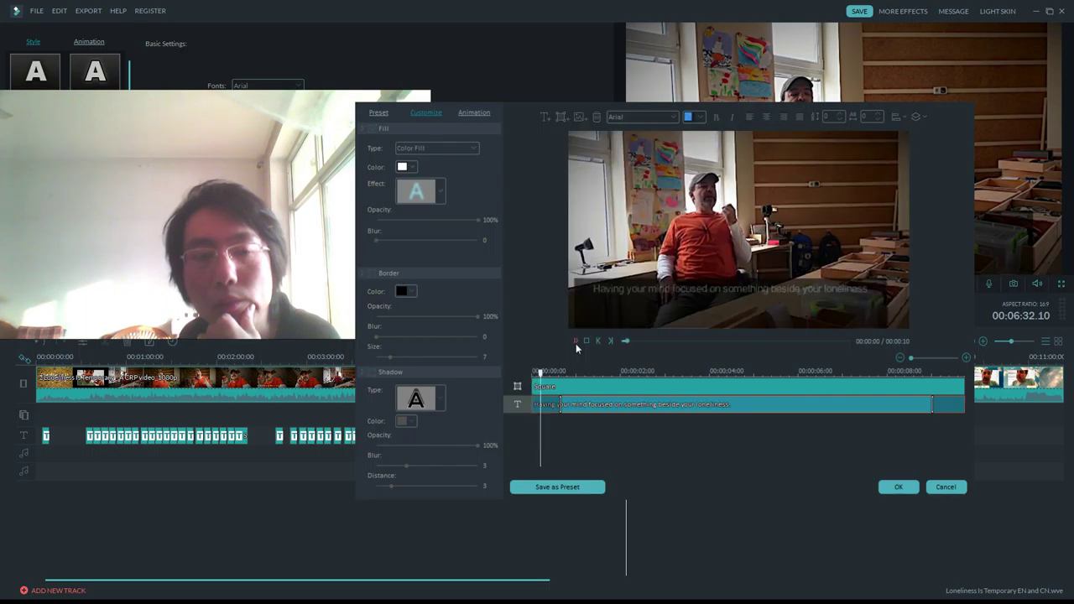
{"action": "left_click", "coordinate": [899, 487]}
Lengthen the last subtitle clip on the timeline to about 14 seconds and reopen it for editing.
{"action": "left_click_drag", "start_coordinate": [637, 434], "coordinate": [646, 432]}
{"action": "left_click", "coordinate": [626, 357]}
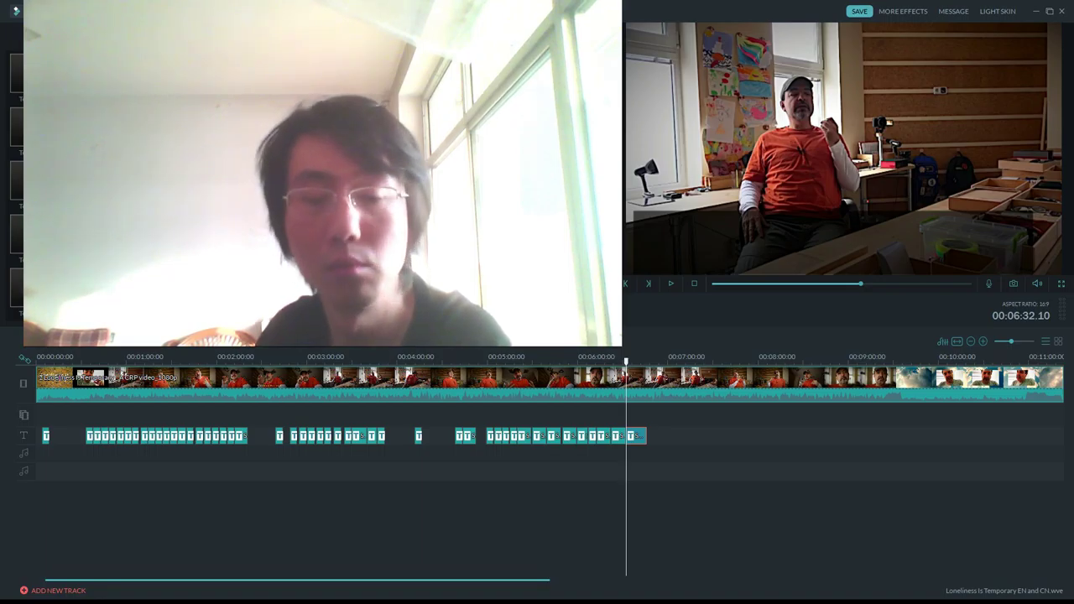
{"action": "left_click", "coordinate": [635, 442]}
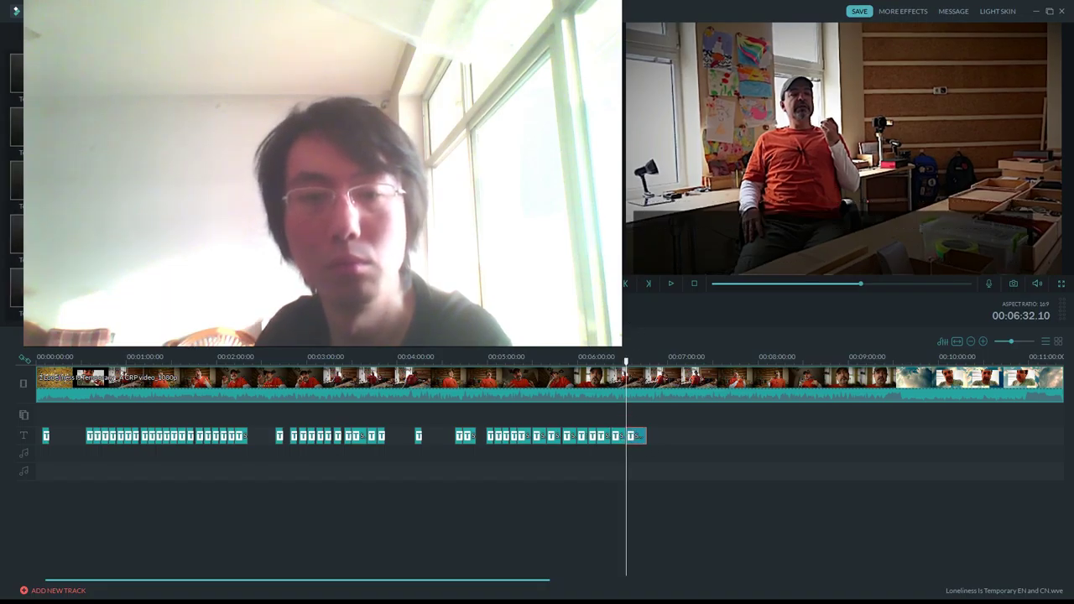
{"action": "double_click", "coordinate": [635, 435]}
Listen to the preview and continue the subtitle after "loneliness." with "Because if you are only thinking".
{"action": "left_click", "coordinate": [574, 341]}
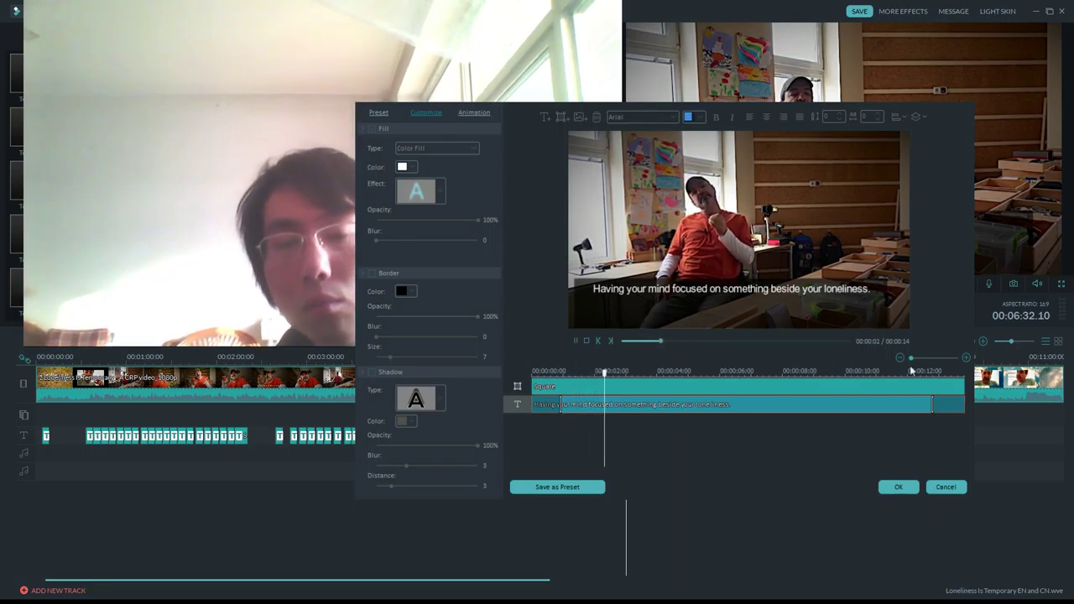
{"action": "left_click", "coordinate": [932, 403]}
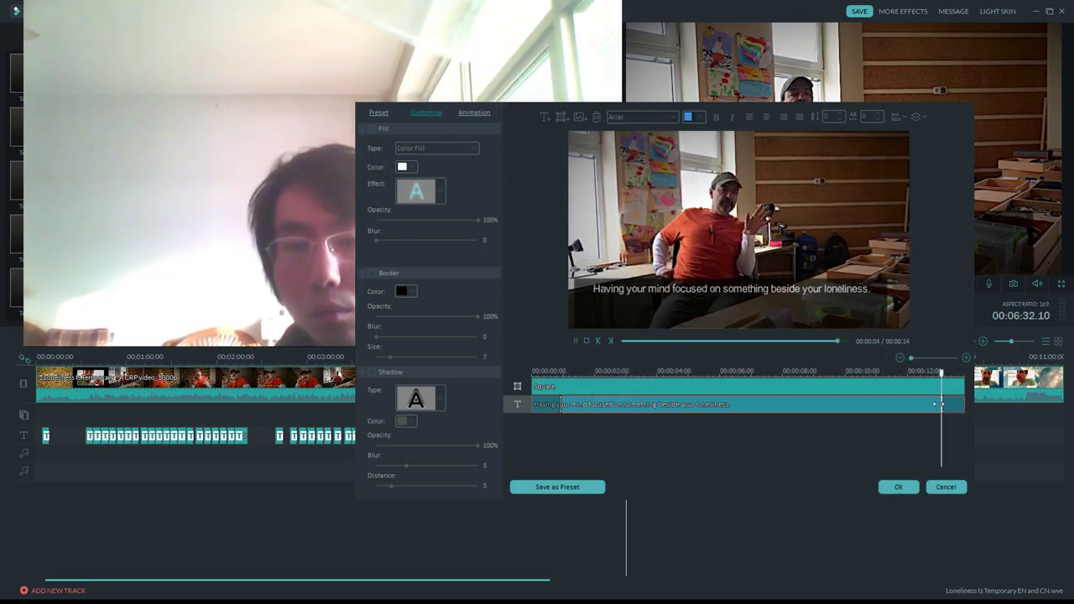
{"action": "left_click_drag", "start_coordinate": [839, 341], "coordinate": [674, 348]}
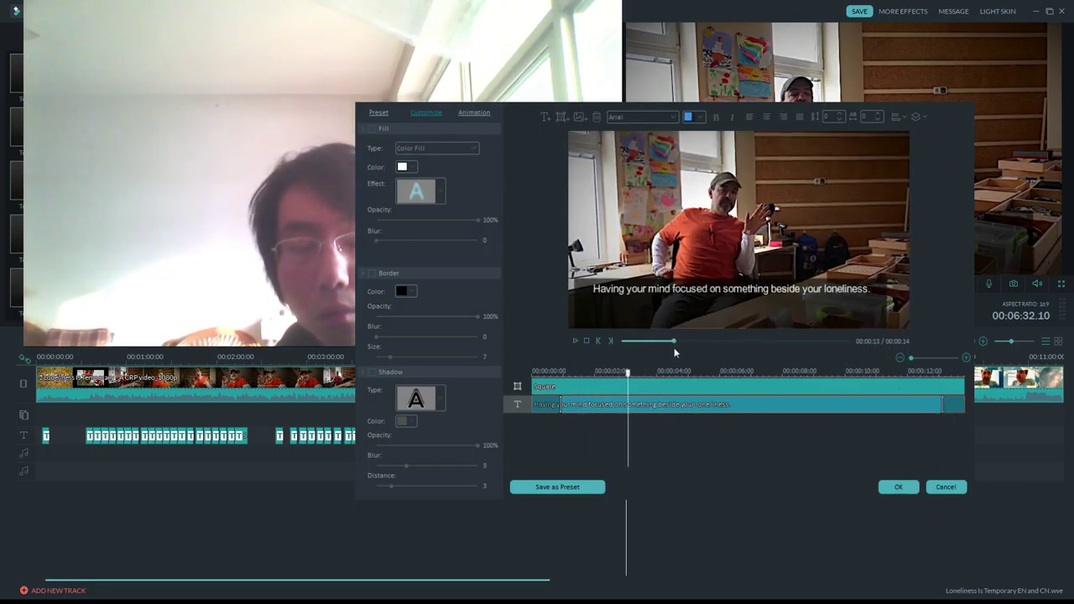
{"action": "left_click", "coordinate": [611, 344]}
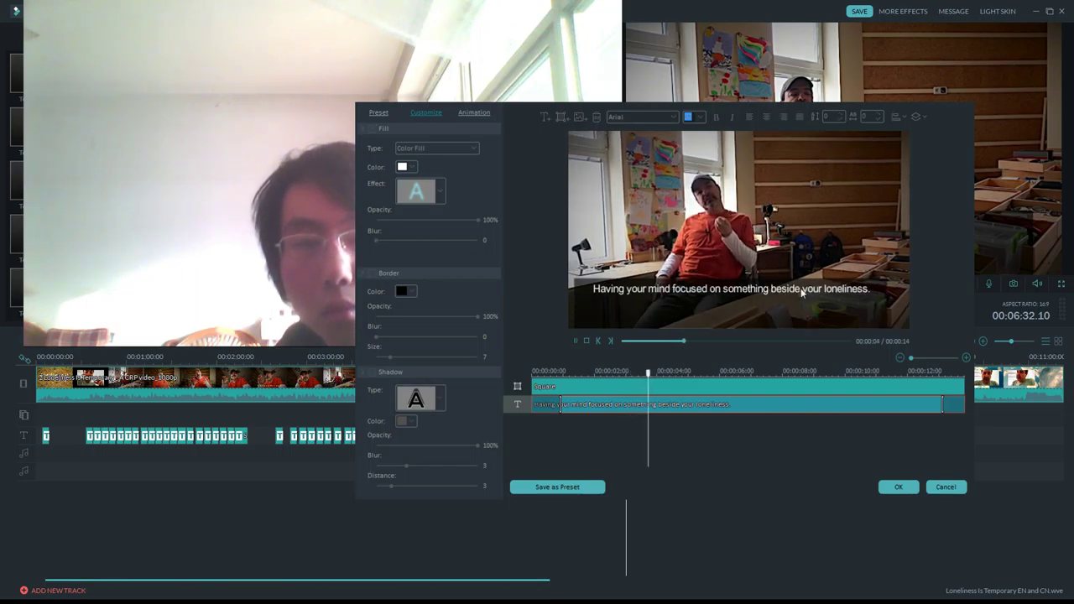
{"action": "left_click", "coordinate": [878, 293]}
{"action": "type", "text": "Becu"}
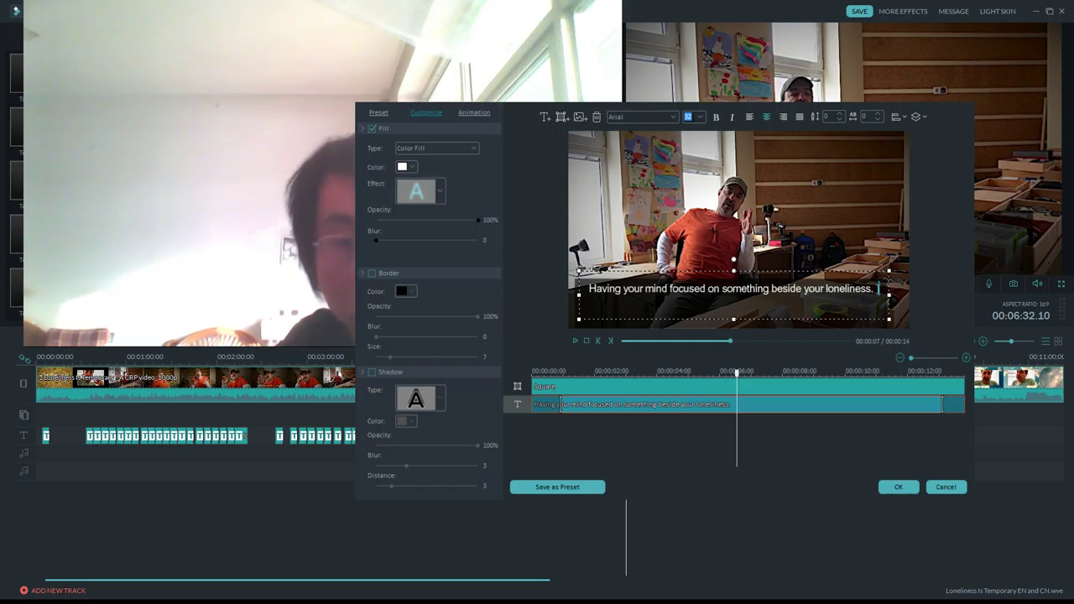
{"action": "type", "text": "ause"}
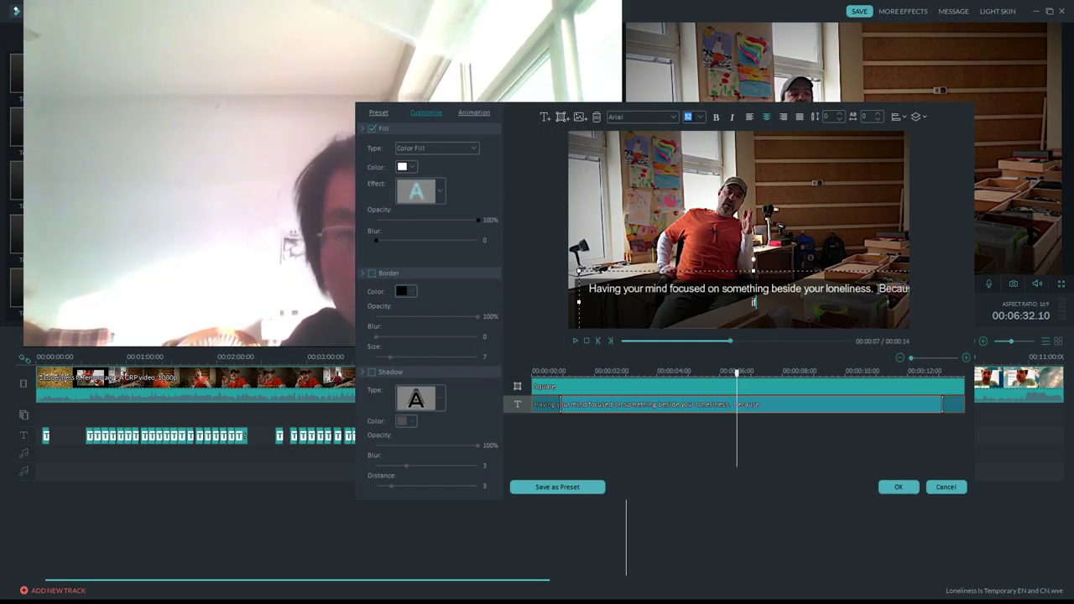
{"action": "type", "text": " if you are o"}
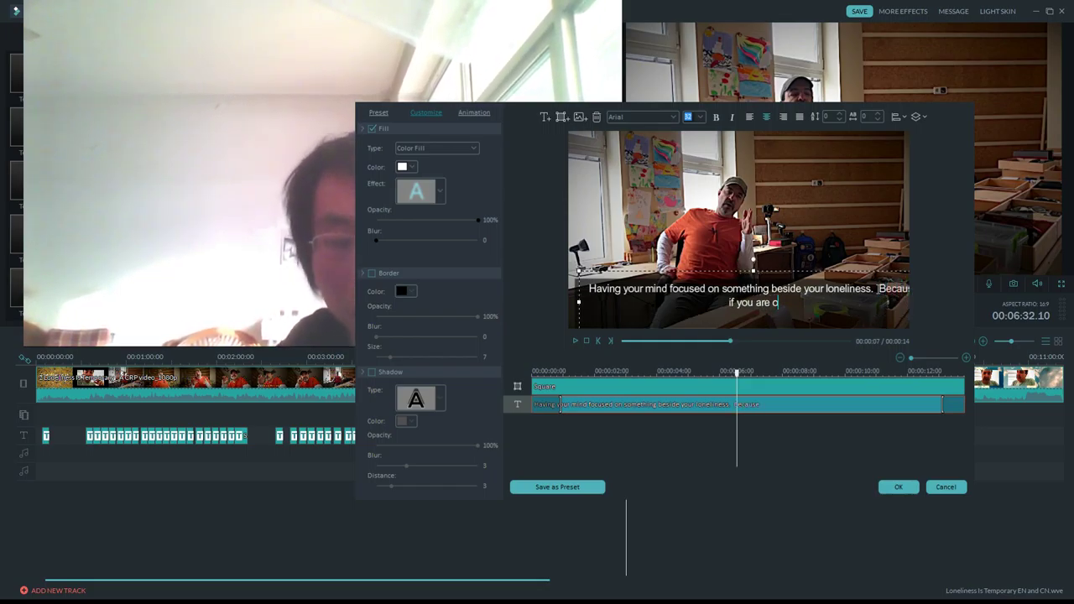
{"action": "key", "text": "BackSpace"}
{"action": "key", "text": "BackSpace"}
{"action": "key", "text": "BackSpace"}
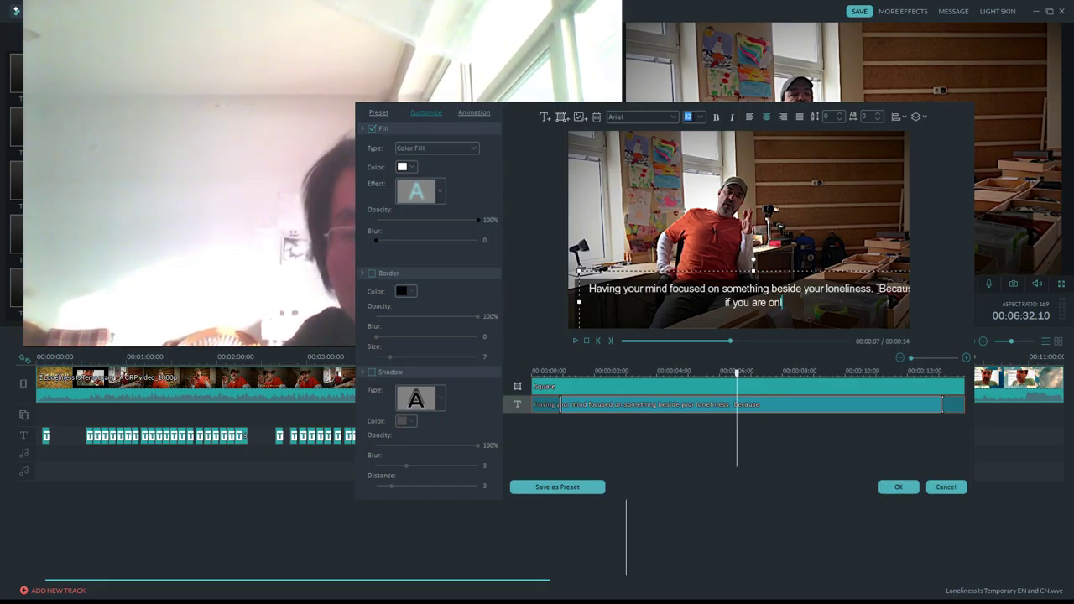
{"action": "type", "text": "nly thinking"}
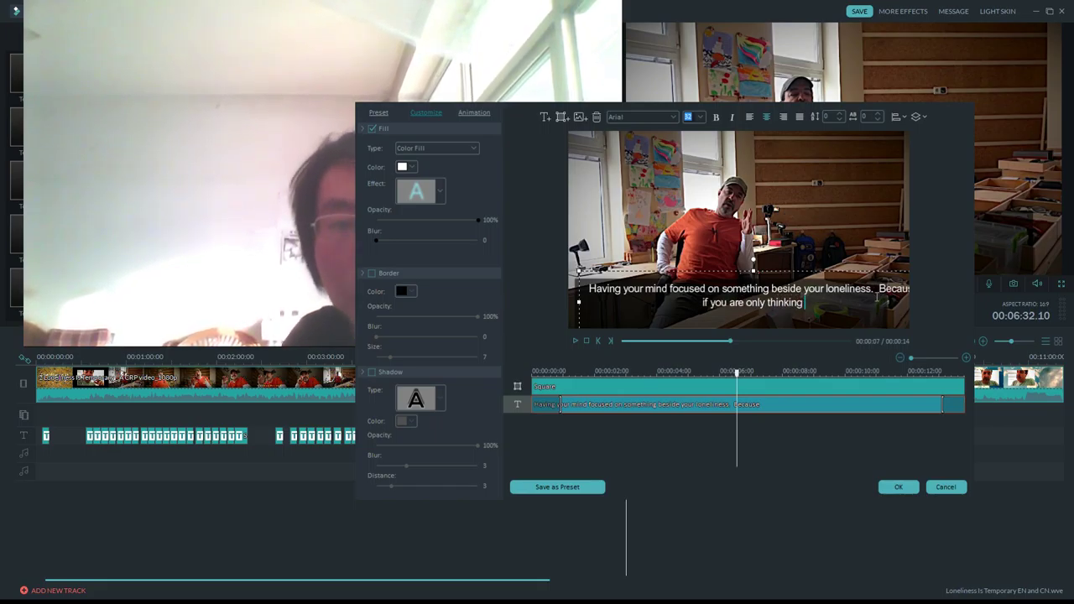
Replay the passage, add "about how lonely you are," to the subtitle and shift the text box so it fits the frame.
{"action": "left_click", "coordinate": [575, 341]}
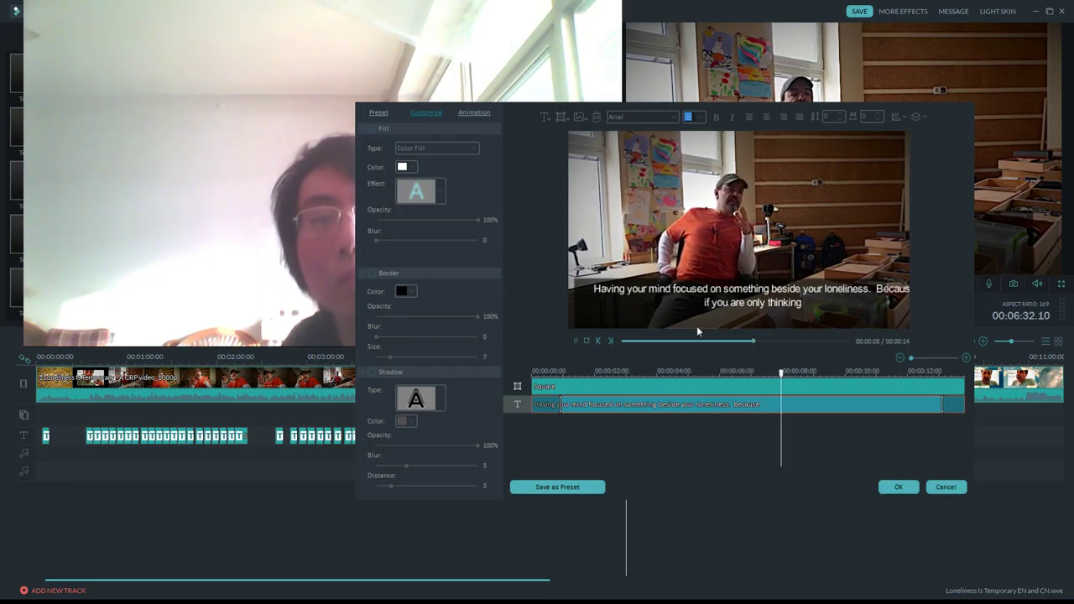
{"action": "left_click_drag", "start_coordinate": [752, 340], "coordinate": [685, 344]}
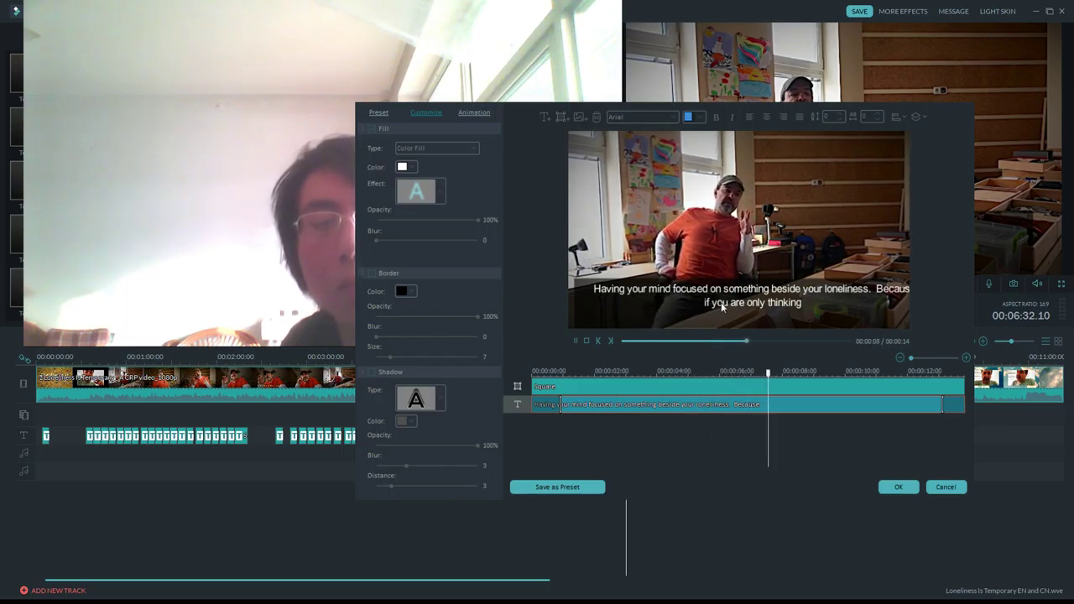
{"action": "left_click_drag", "start_coordinate": [785, 339], "coordinate": [693, 344]}
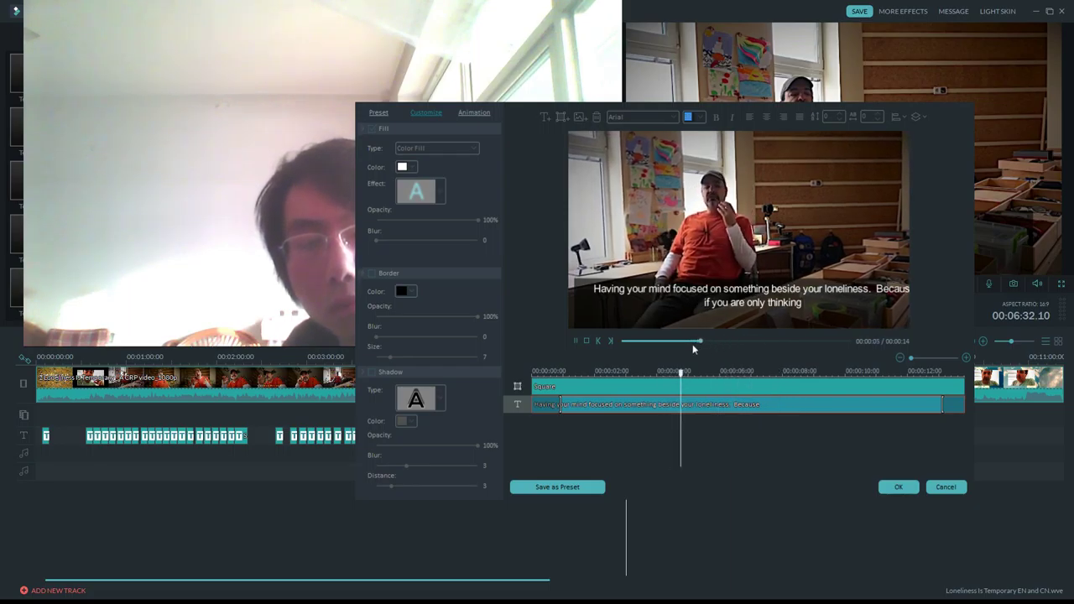
{"action": "left_click", "coordinate": [821, 300]}
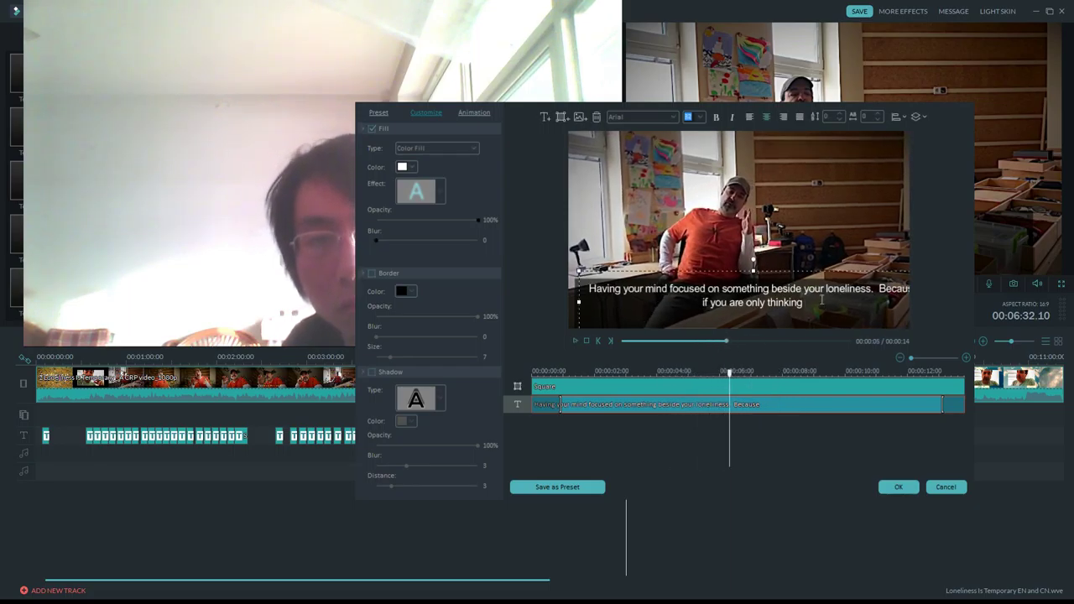
{"action": "type", "text": "about how"}
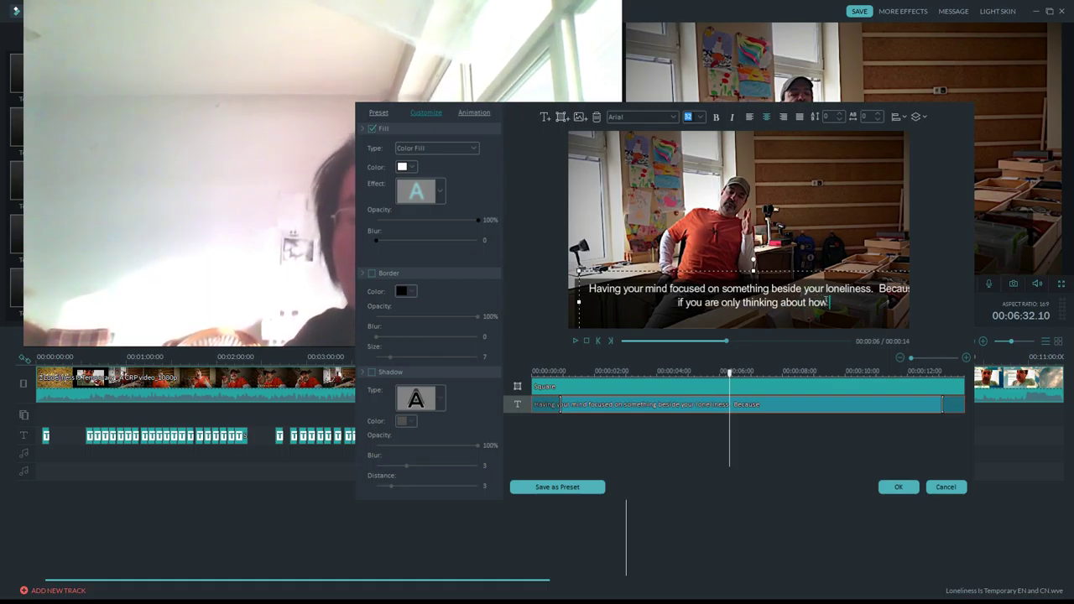
{"action": "type", "text": " lonel"}
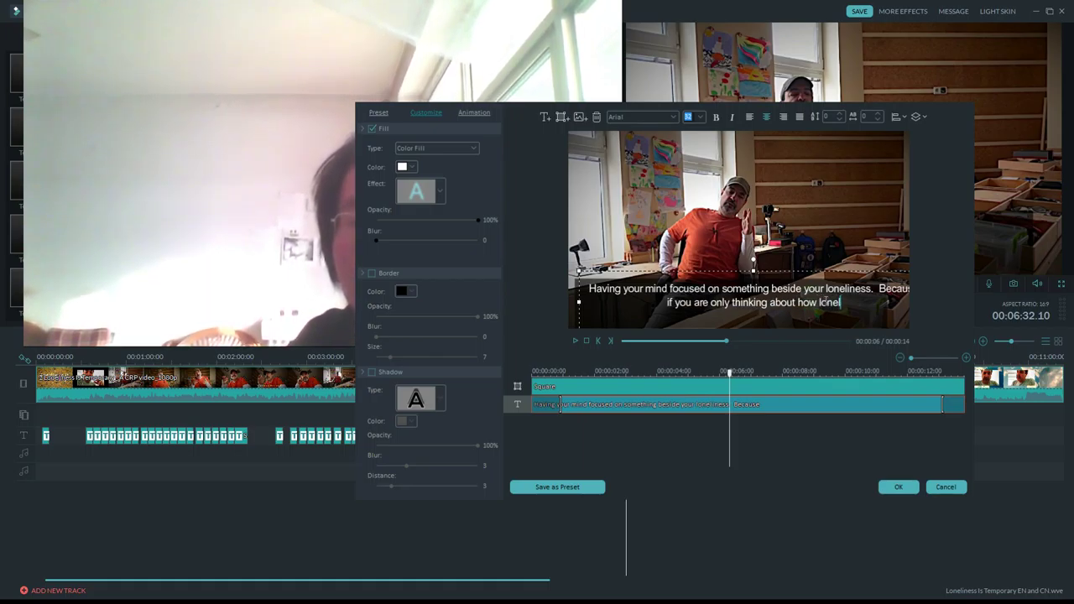
{"action": "type", "text": "y you are,"}
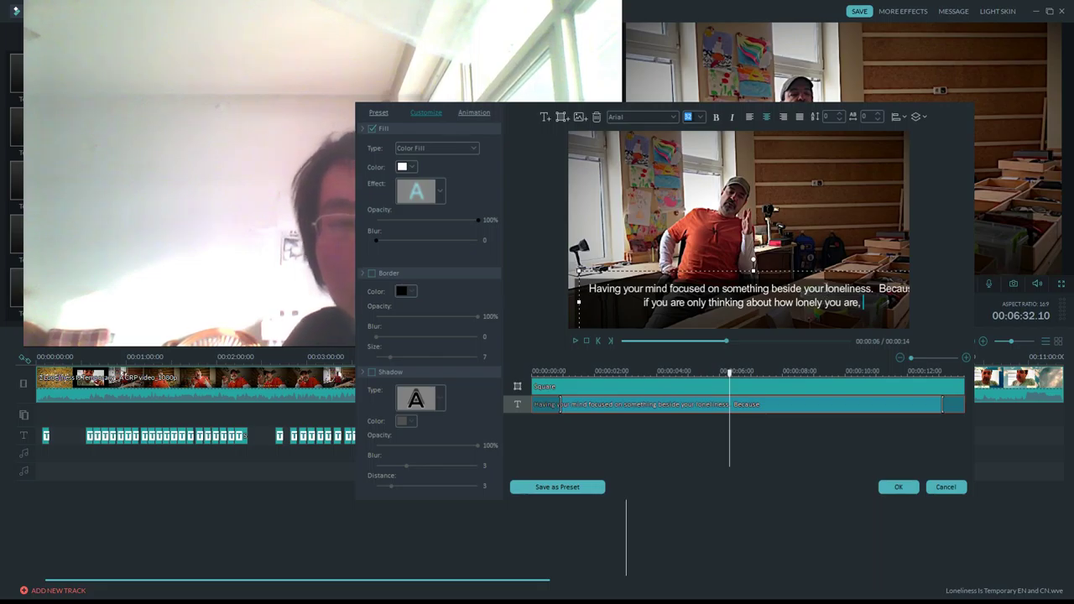
{"action": "left_click", "coordinate": [792, 266]}
Listen to the next passage and finish the subtitle with "that itself just becomes a spiral.".
{"action": "left_click", "coordinate": [575, 339]}
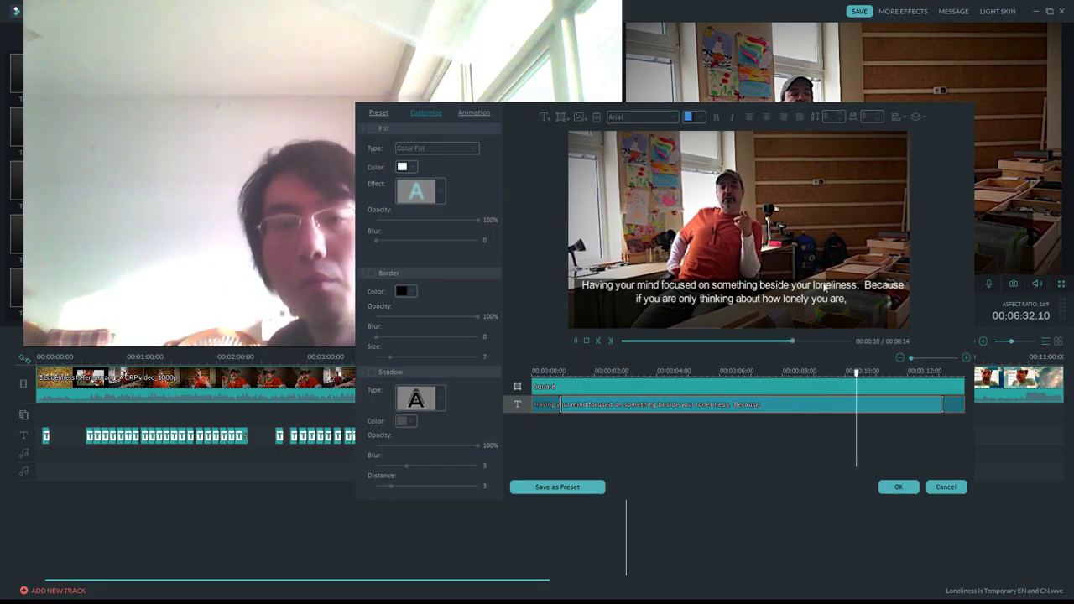
{"action": "left_click", "coordinate": [859, 298]}
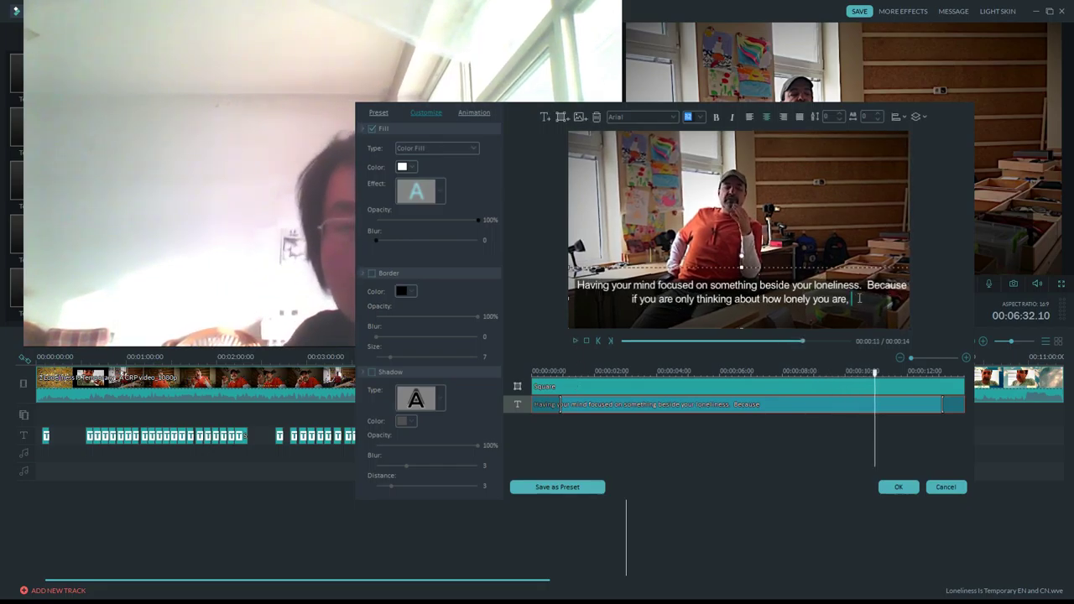
{"action": "type", "text": "that itsel"}
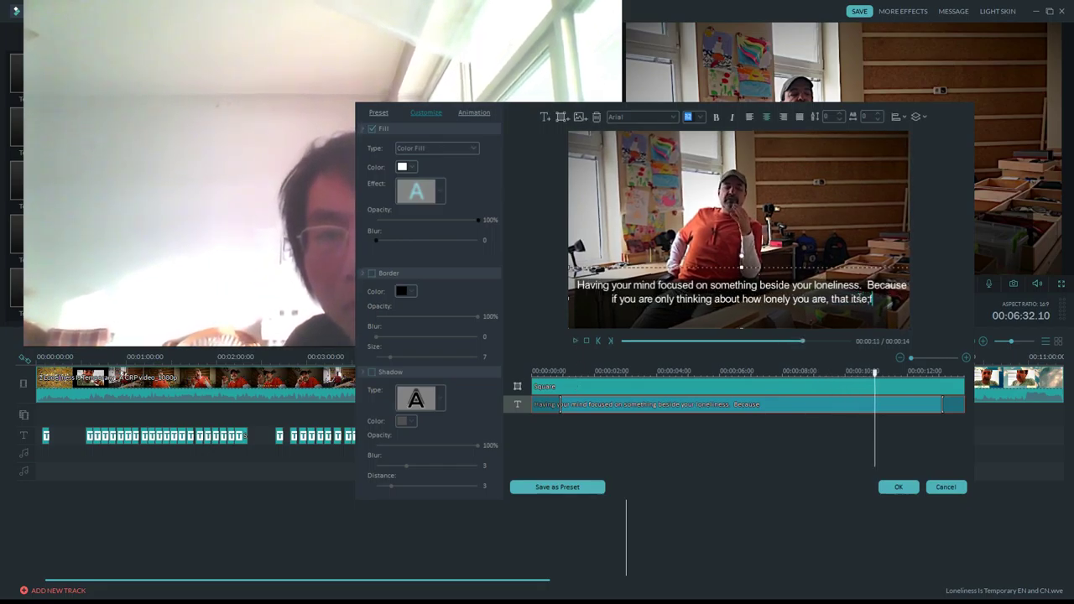
{"action": "type", "text": "f just"}
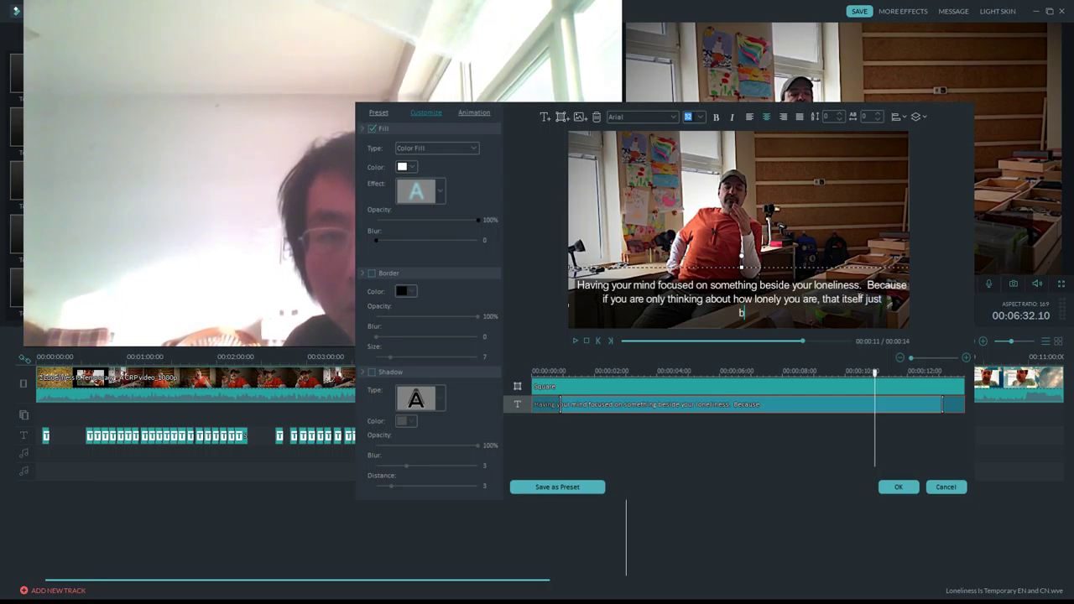
{"action": "type", "text": " becomes a spi"}
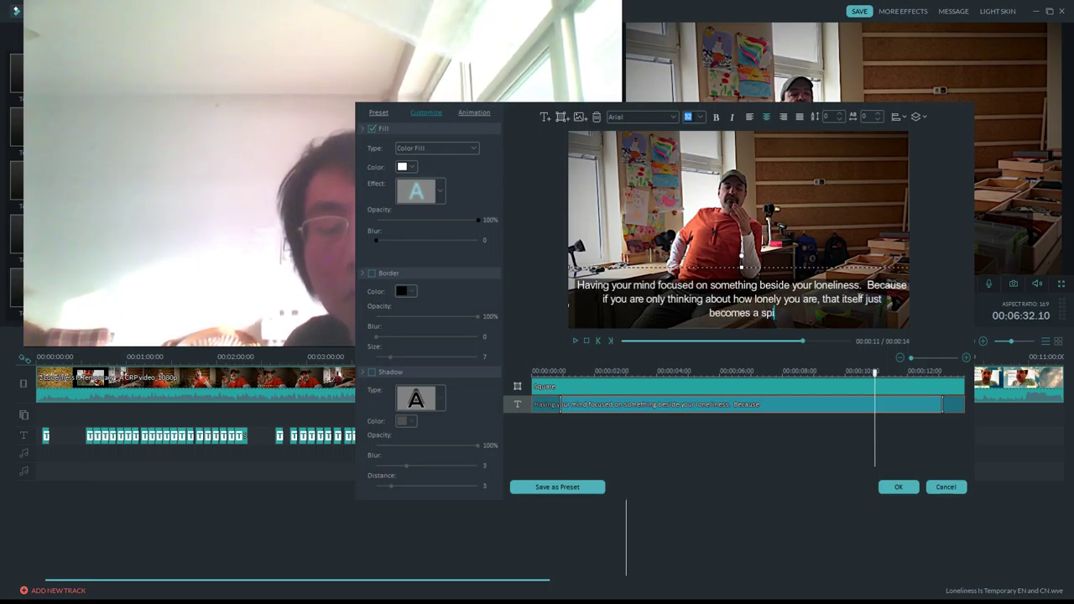
{"action": "type", "text": "ral."}
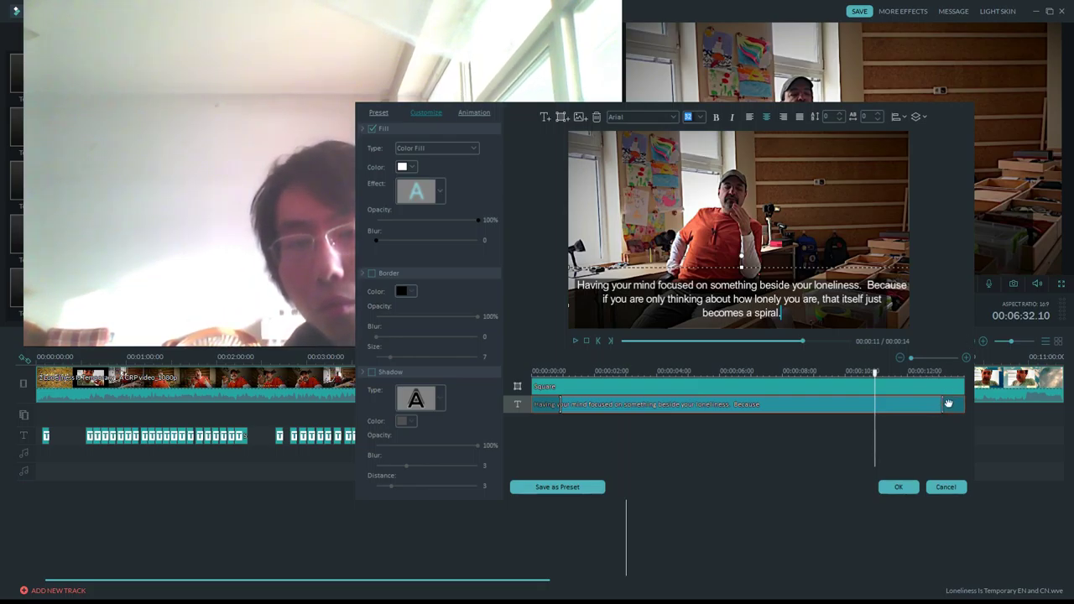
Move the subtitle text's end-animation marker to about 11 seconds, check the timing in playback and apply the title.
{"action": "left_click_drag", "start_coordinate": [940, 400], "coordinate": [871, 400]}
{"action": "left_click_drag", "start_coordinate": [800, 341], "coordinate": [772, 341]}
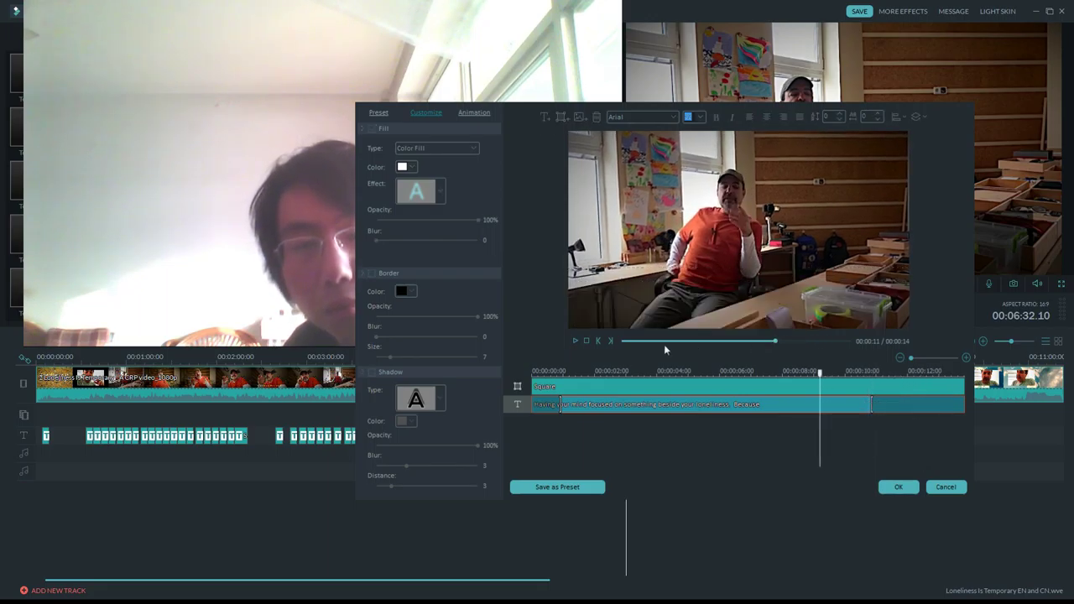
{"action": "left_click", "coordinate": [575, 340]}
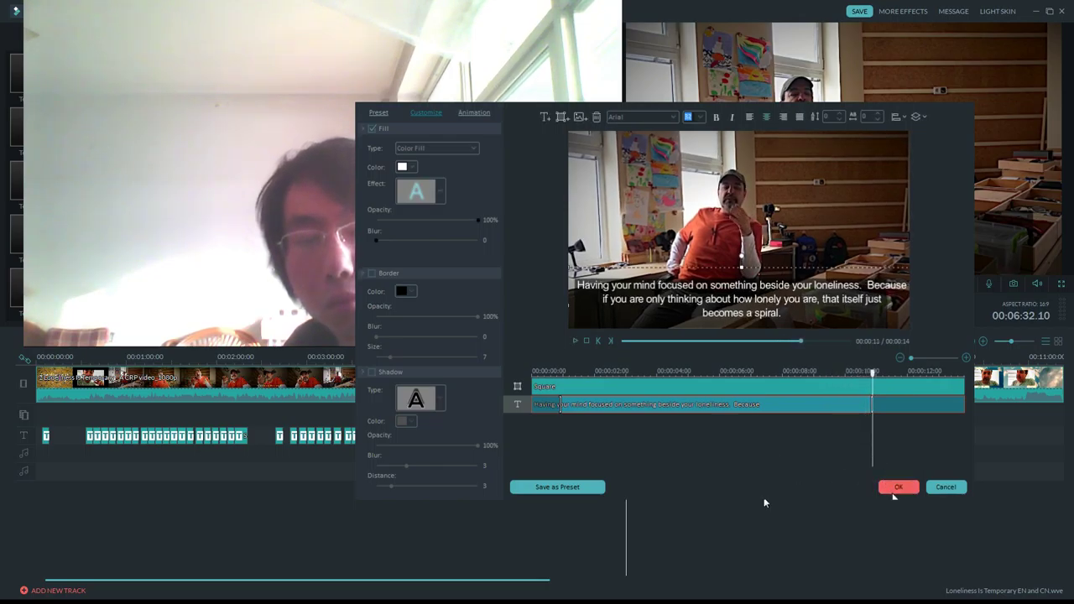
{"action": "left_click", "coordinate": [894, 490]}
Trim the end of the last subtitle clip to 00:06:41.20 and replay that section on the timeline.
{"action": "left_click", "coordinate": [642, 435]}
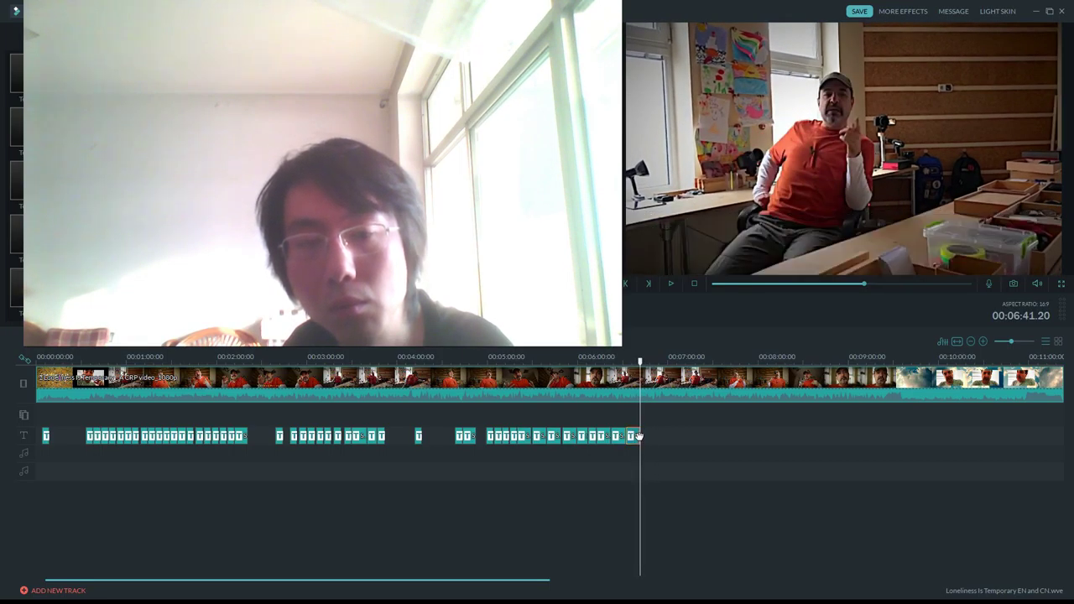
{"action": "left_click_drag", "start_coordinate": [637, 360], "coordinate": [629, 359]}
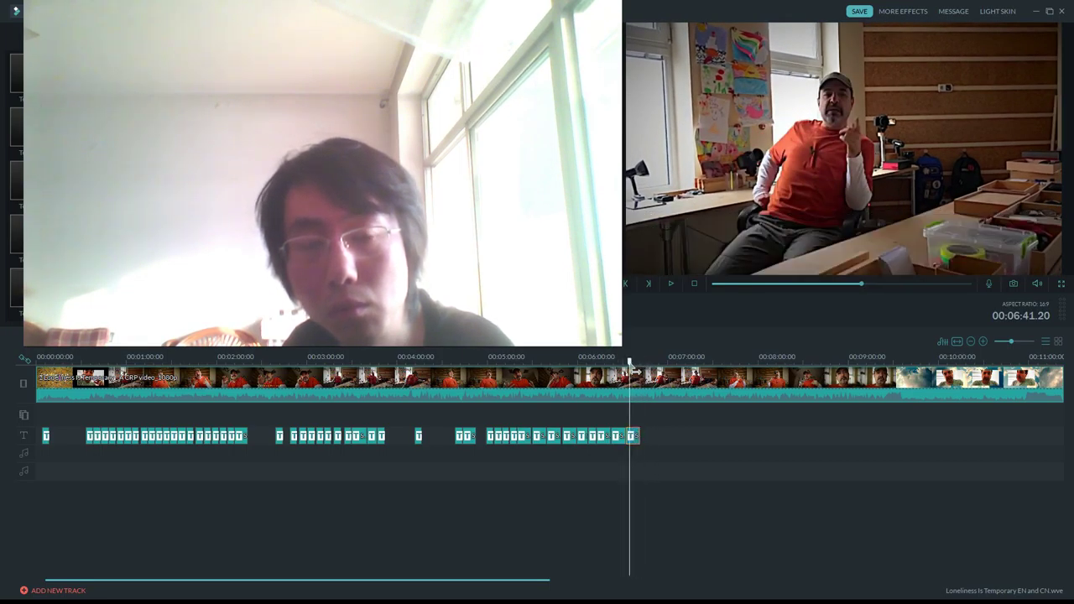
{"action": "left_click", "coordinate": [668, 286]}
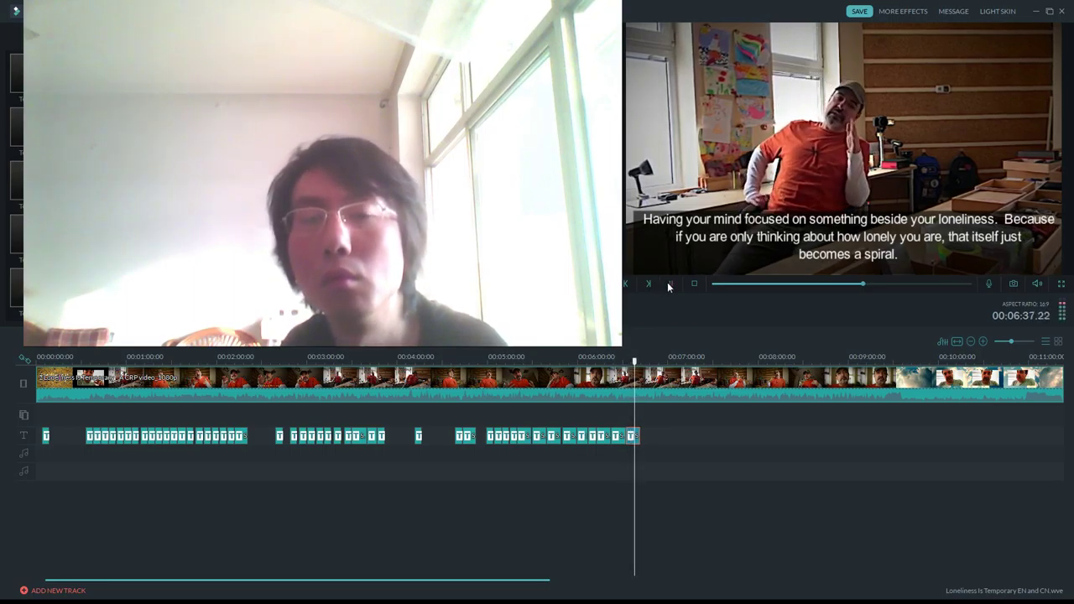
{"action": "scroll", "coordinate": [755, 350], "scroll_direction": "up", "scroll_amount": 2}
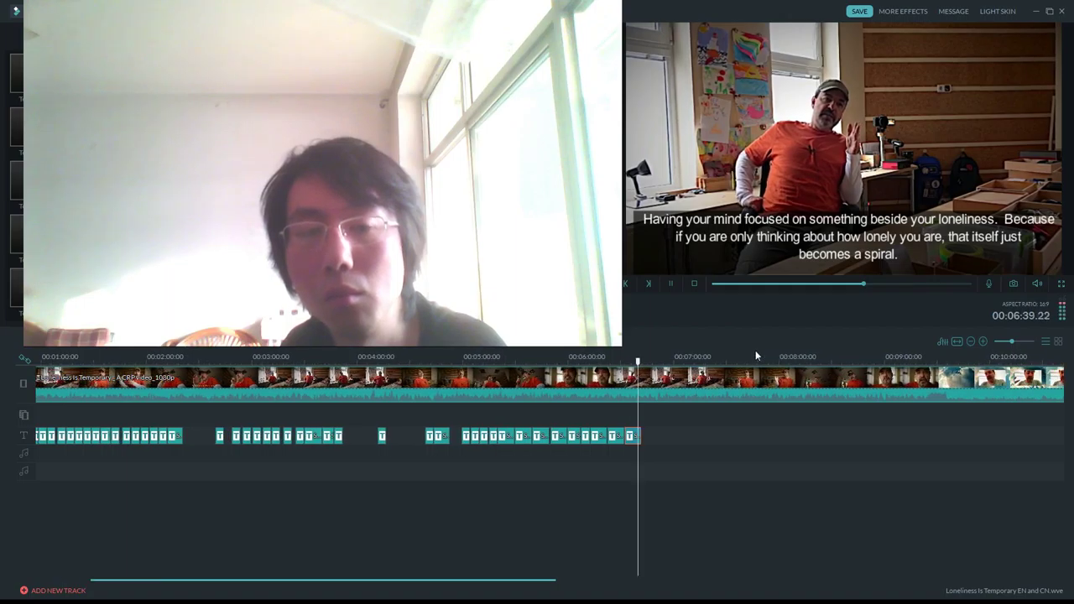
Reopen the last subtitle title, move its text end-animation marker to about 9 seconds, check the timing in playback and apply it.
{"action": "left_click", "coordinate": [636, 367]}
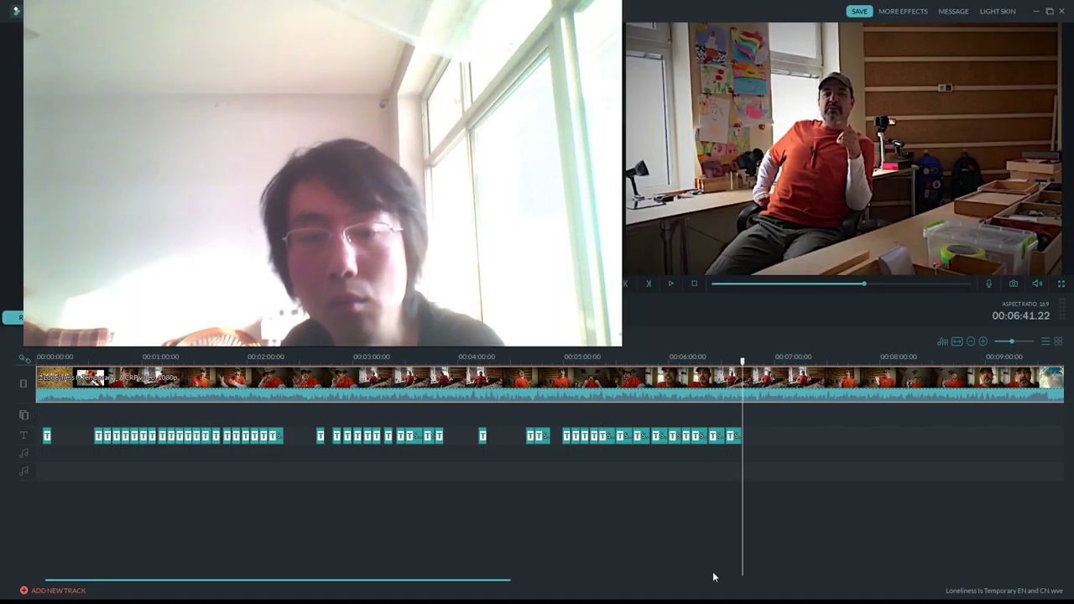
{"action": "left_click", "coordinate": [736, 438]}
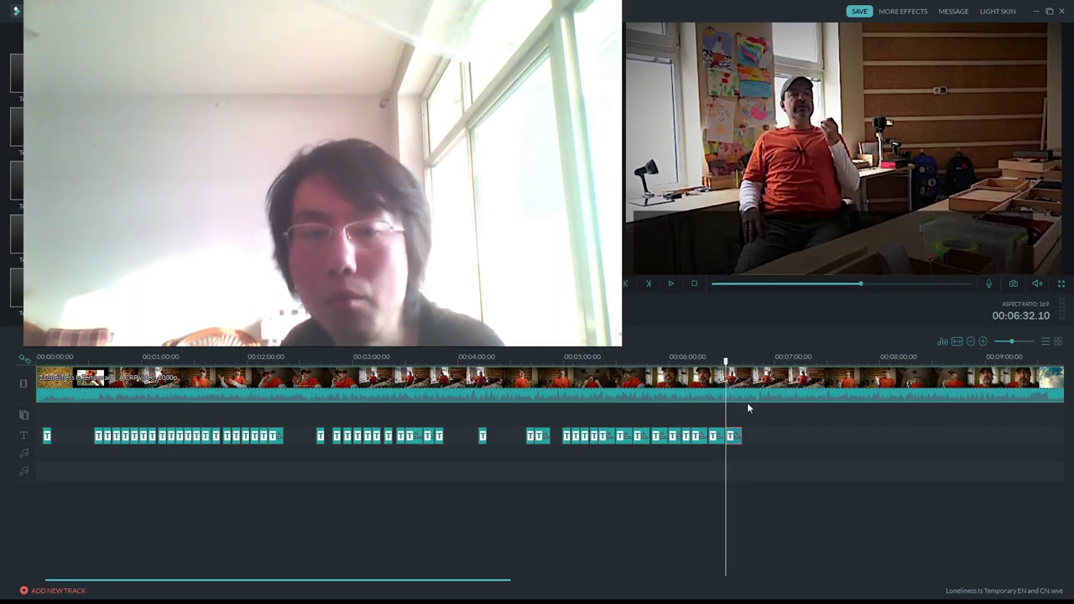
{"action": "left_click_drag", "start_coordinate": [873, 404], "coordinate": [941, 404]}
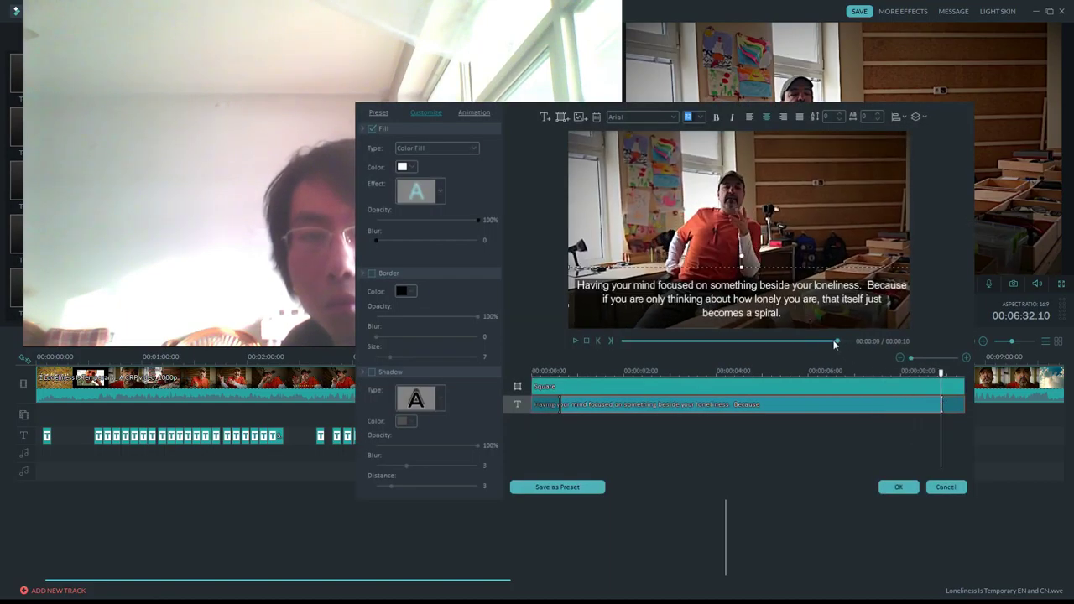
{"action": "left_click", "coordinate": [775, 342]}
{"action": "key", "text": "space"}
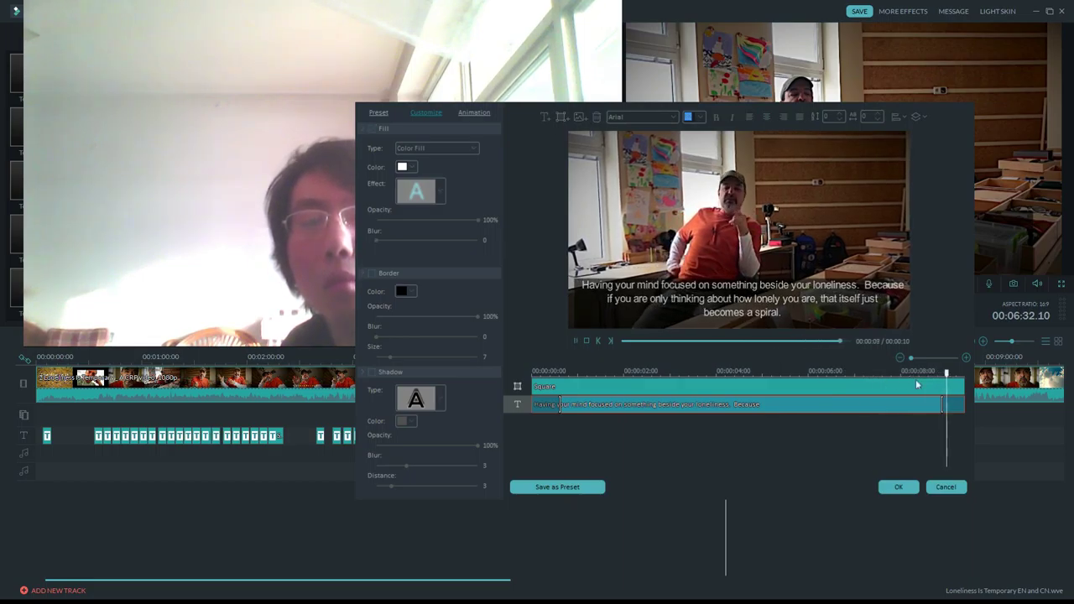
{"action": "left_click_drag", "start_coordinate": [940, 403], "coordinate": [957, 404]}
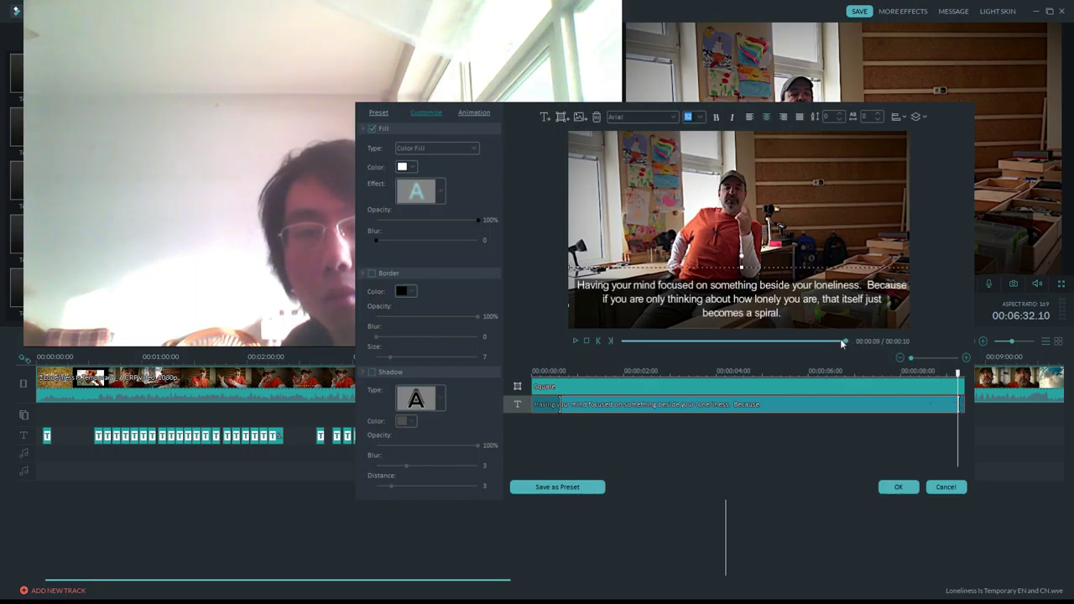
{"action": "left_click_drag", "start_coordinate": [841, 343], "coordinate": [818, 342]}
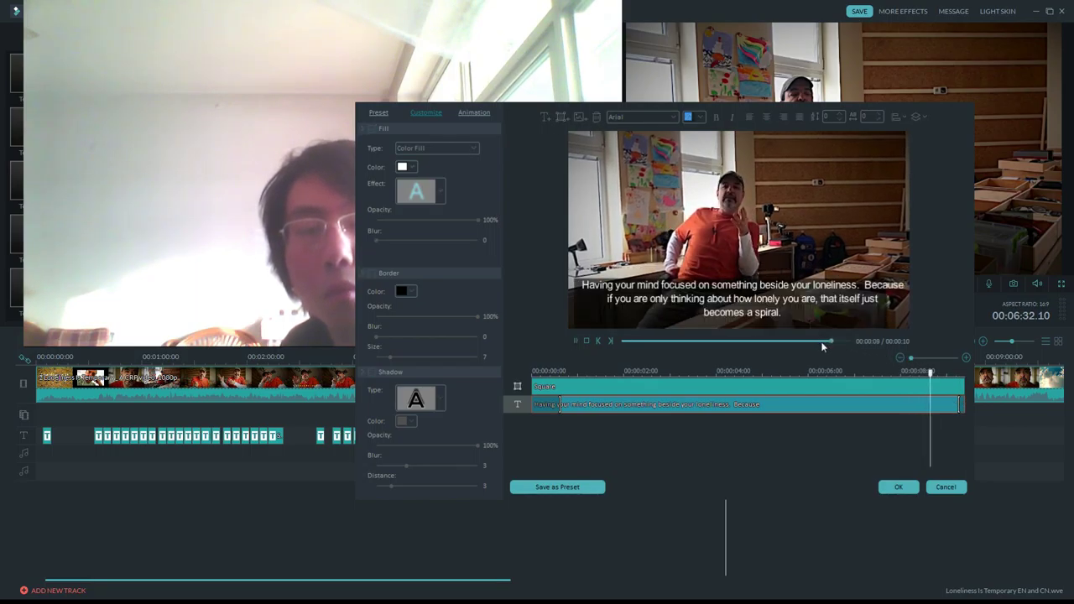
{"action": "left_click", "coordinate": [896, 487]}
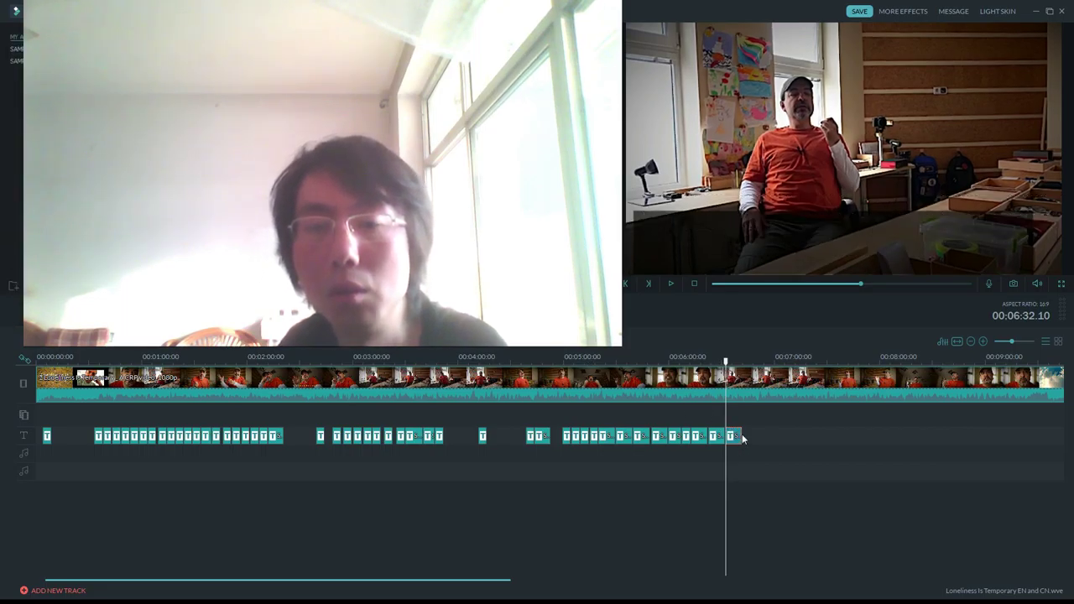
Extend the end of the last subtitle clip to about 00:06:45 and replay that section on the timeline.
{"action": "left_click", "coordinate": [747, 435]}
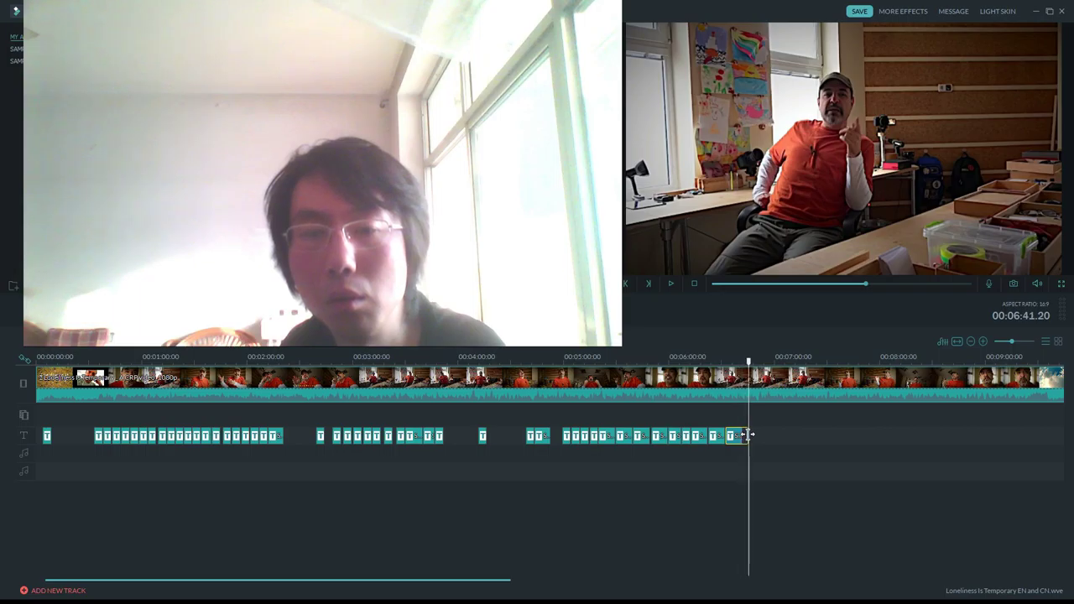
{"action": "left_click_drag", "start_coordinate": [742, 434], "coordinate": [752, 434]}
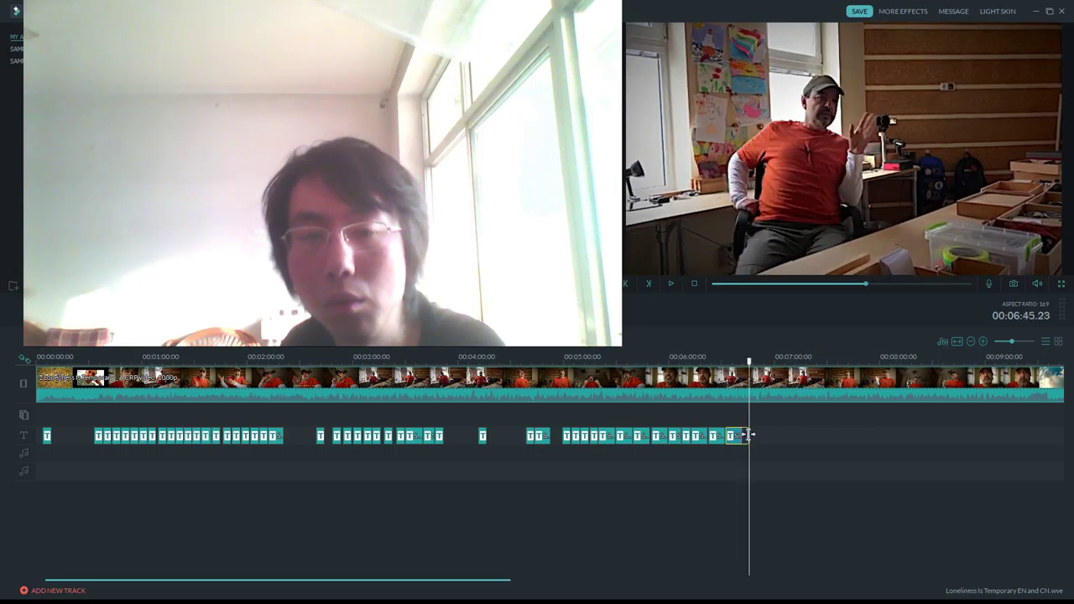
{"action": "left_click_drag", "start_coordinate": [752, 365], "coordinate": [738, 365]}
{"action": "key", "text": "space"}
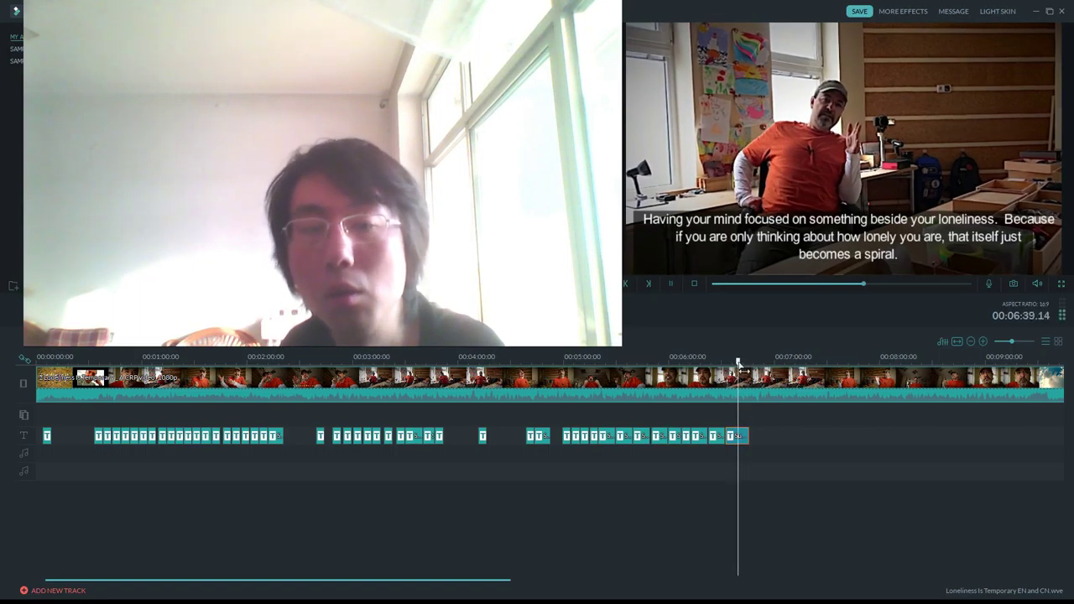
Move the extended subtitle's text end-animation marker to about 10.5 seconds, play it back and apply the title.
{"action": "left_click", "coordinate": [737, 436]}
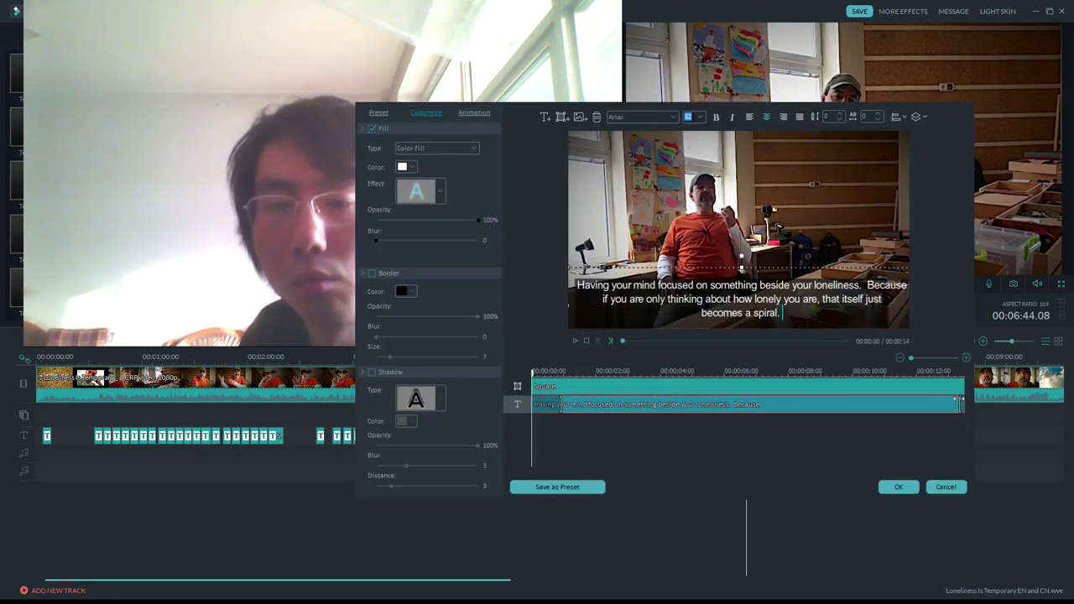
{"action": "left_click_drag", "start_coordinate": [961, 401], "coordinate": [847, 374]}
{"action": "left_click", "coordinate": [573, 340]}
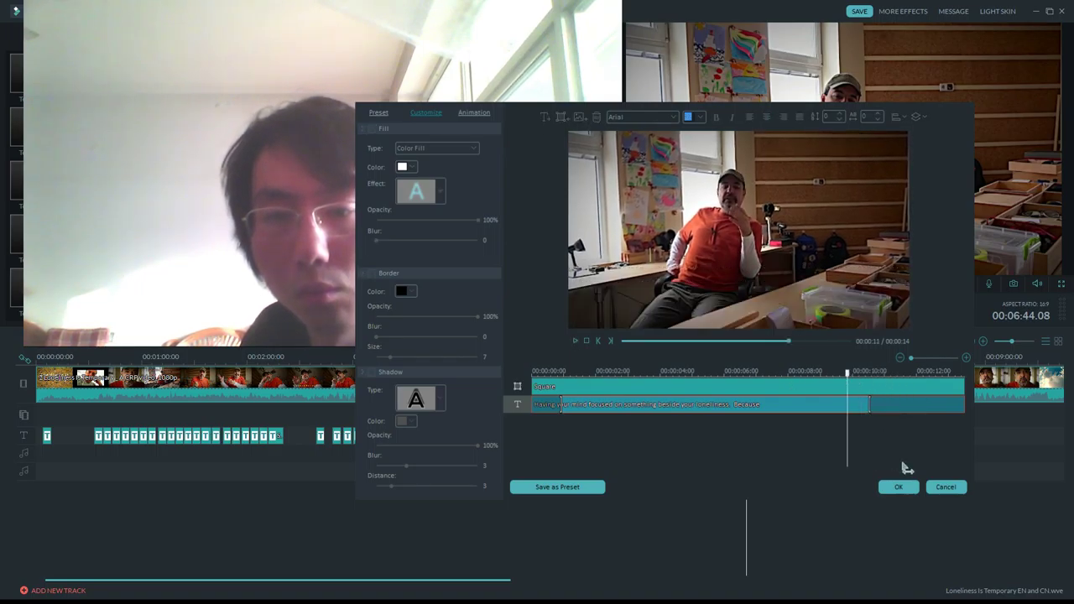
{"action": "left_click", "coordinate": [899, 486]}
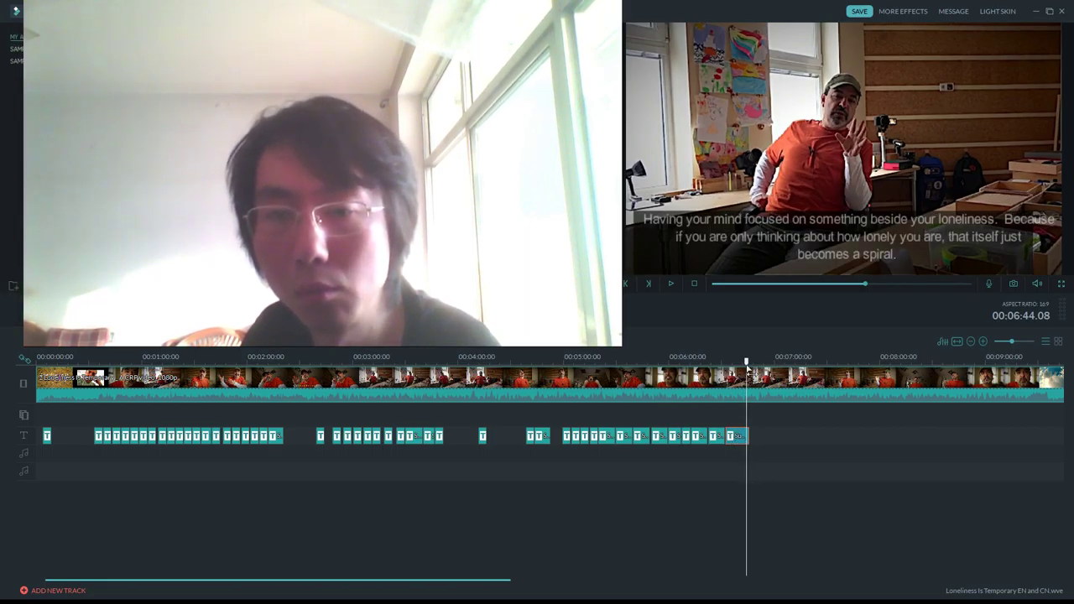
Replay the end of the last subtitle and paste a copy of its clip directly behind it at about 00:06:45.
{"action": "key", "text": "space"}
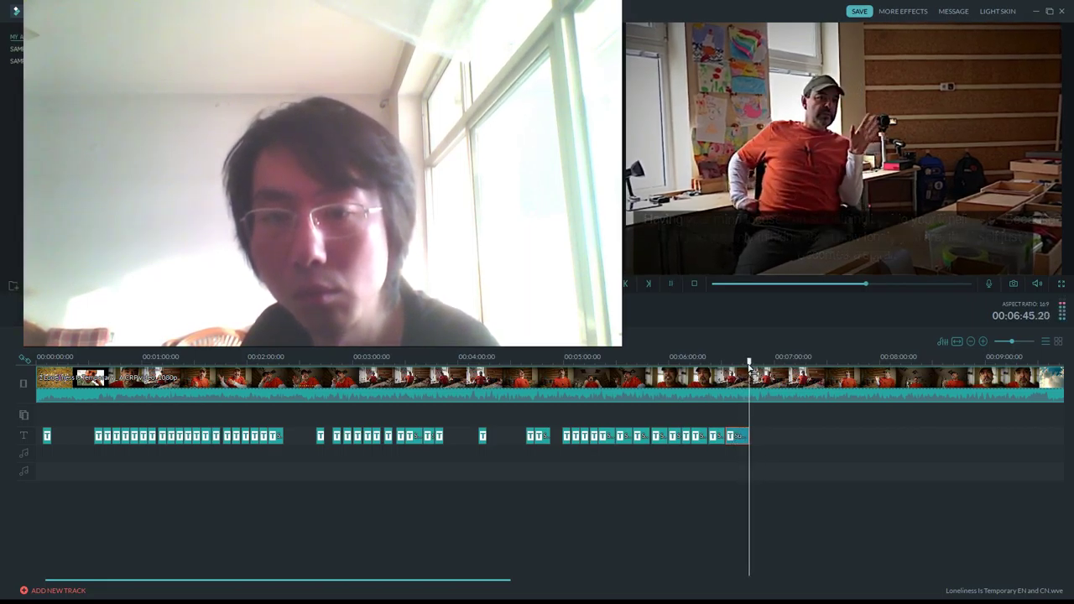
{"action": "left_click_drag", "start_coordinate": [750, 367], "coordinate": [747, 359]}
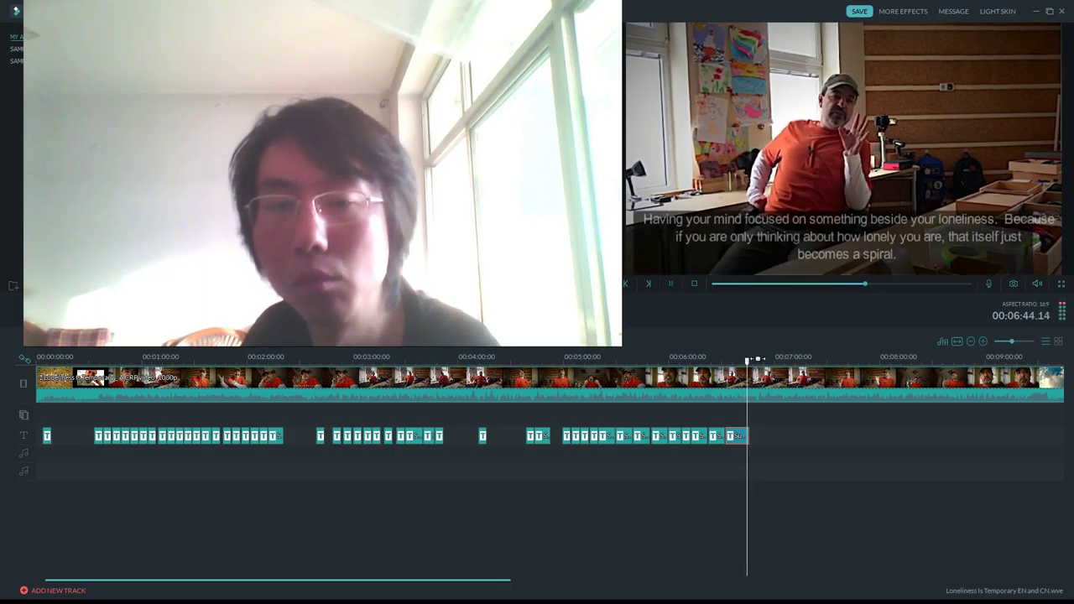
{"action": "key", "text": "space"}
{"action": "key", "text": "ctrl+v"}
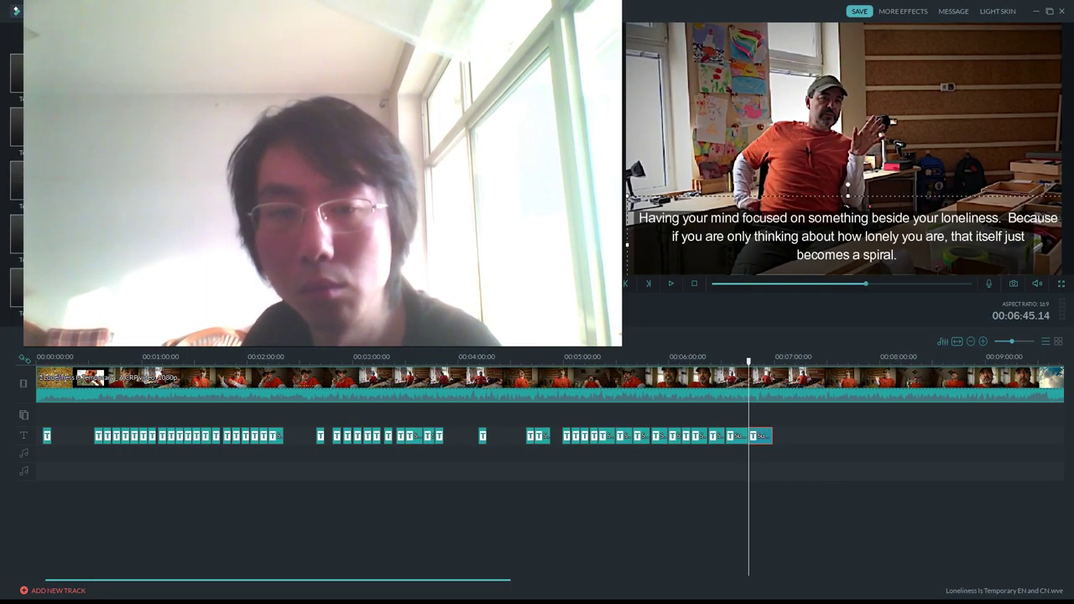
Open the pasted subtitle clip for editing and replace its whole text with "But if you".
{"action": "double_click", "coordinate": [760, 436]}
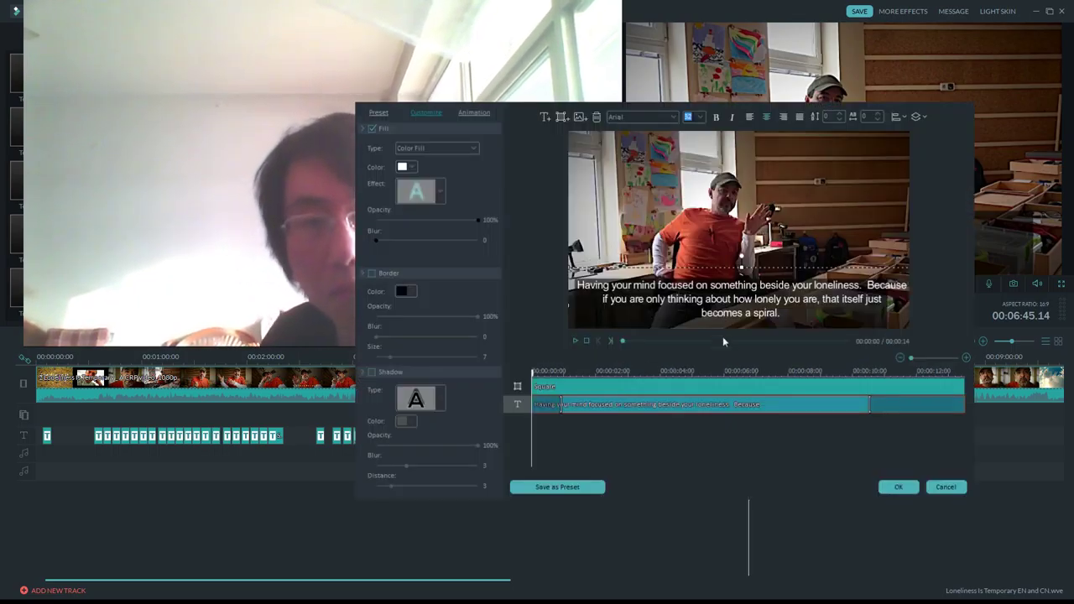
{"action": "left_click_drag", "start_coordinate": [803, 316], "coordinate": [593, 288]}
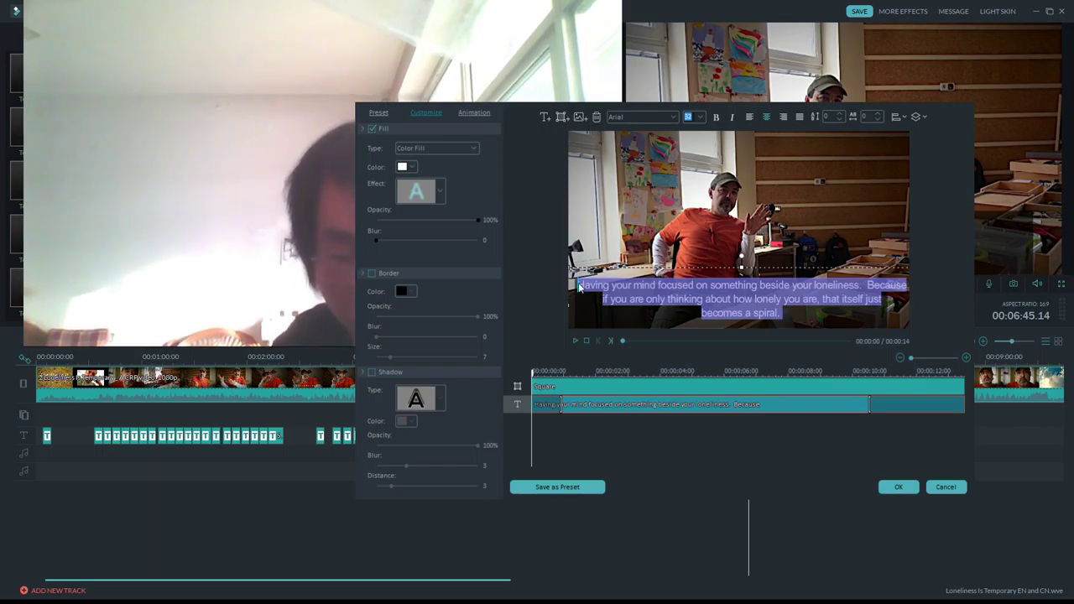
{"action": "type", "text": "But if"}
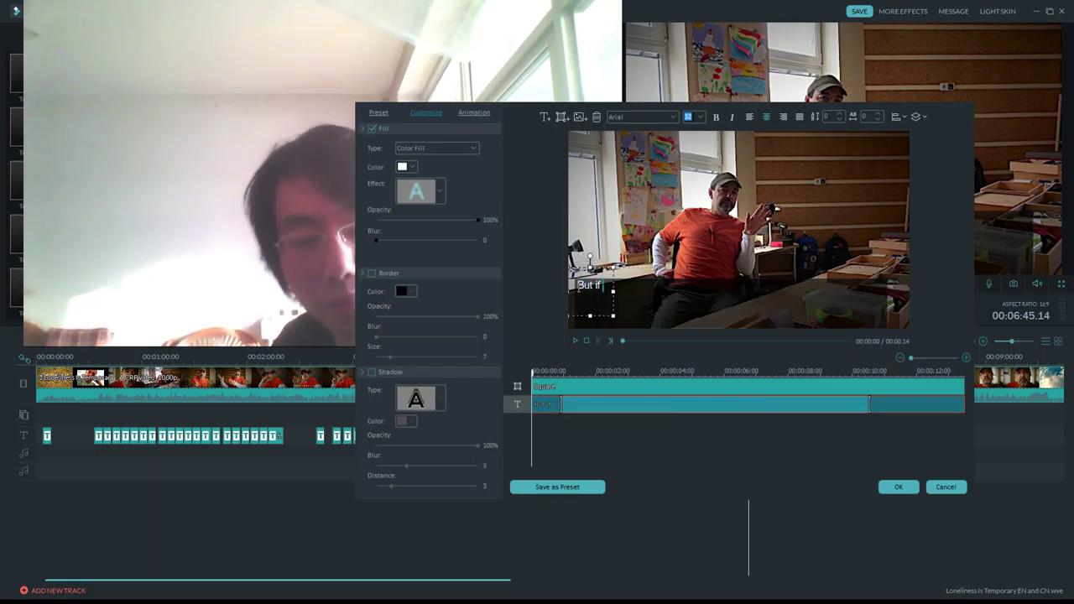
{"action": "type", "text": " you"}
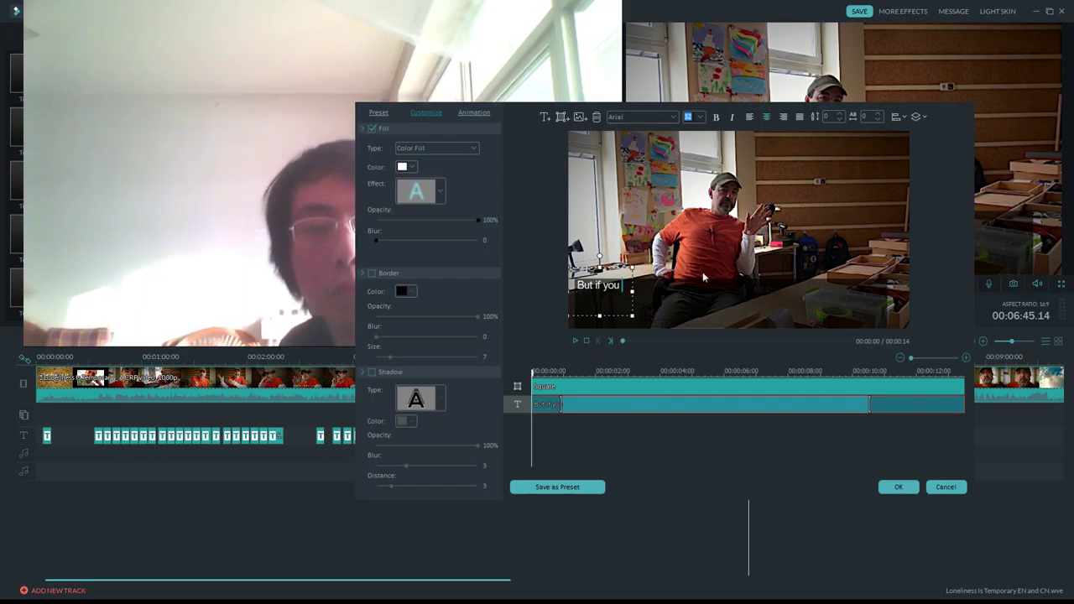
Play the next passage and add "foucs your attention on something else. Some hobby" to the subtitle.
{"action": "left_click", "coordinate": [575, 340]}
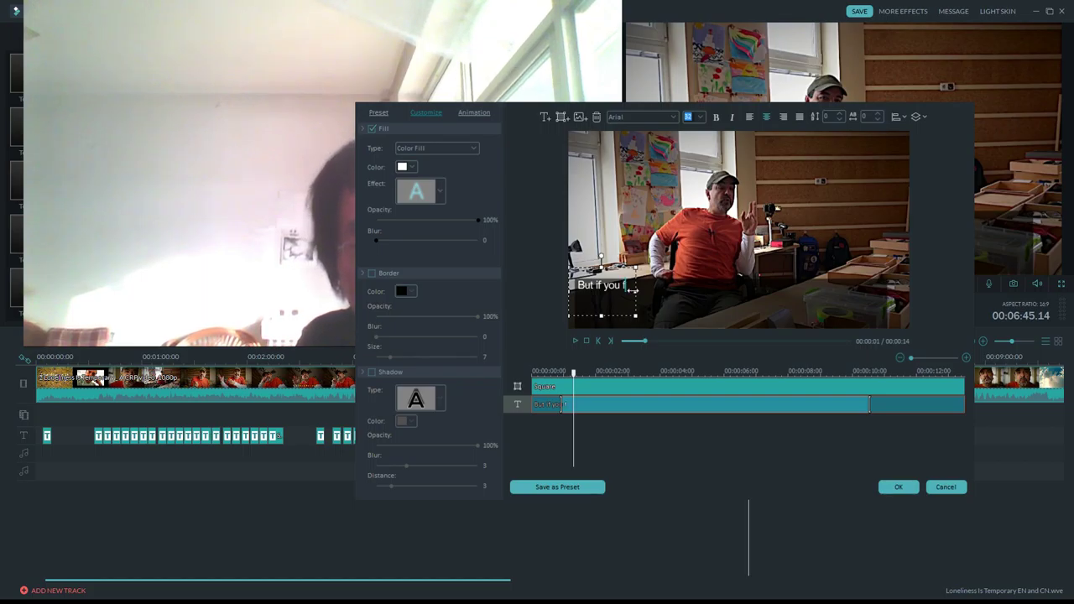
{"action": "type", "text": "ocu"}
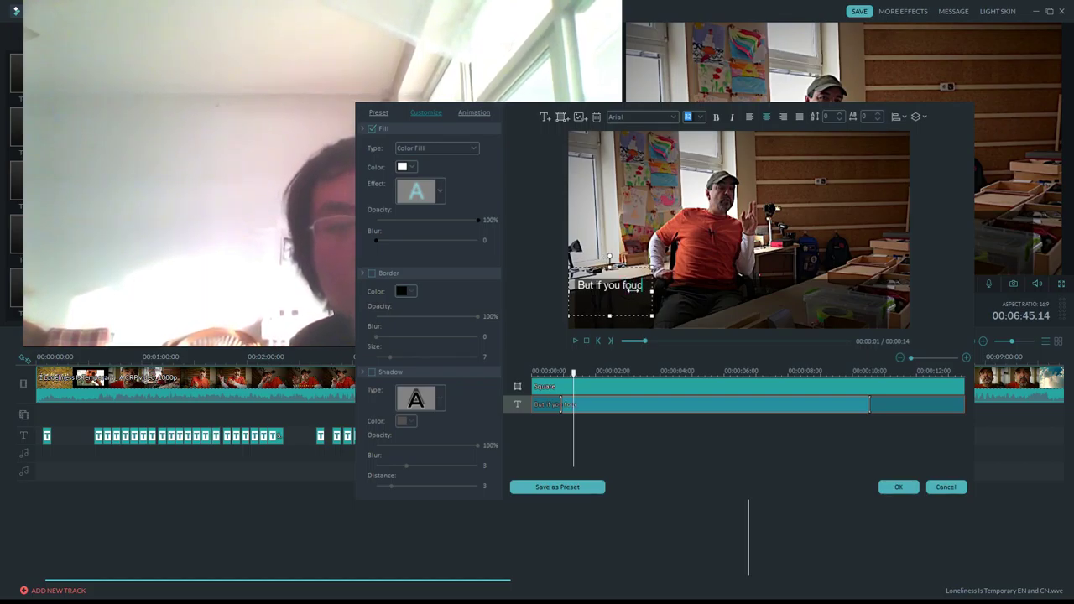
{"action": "type", "text": "s your attent"}
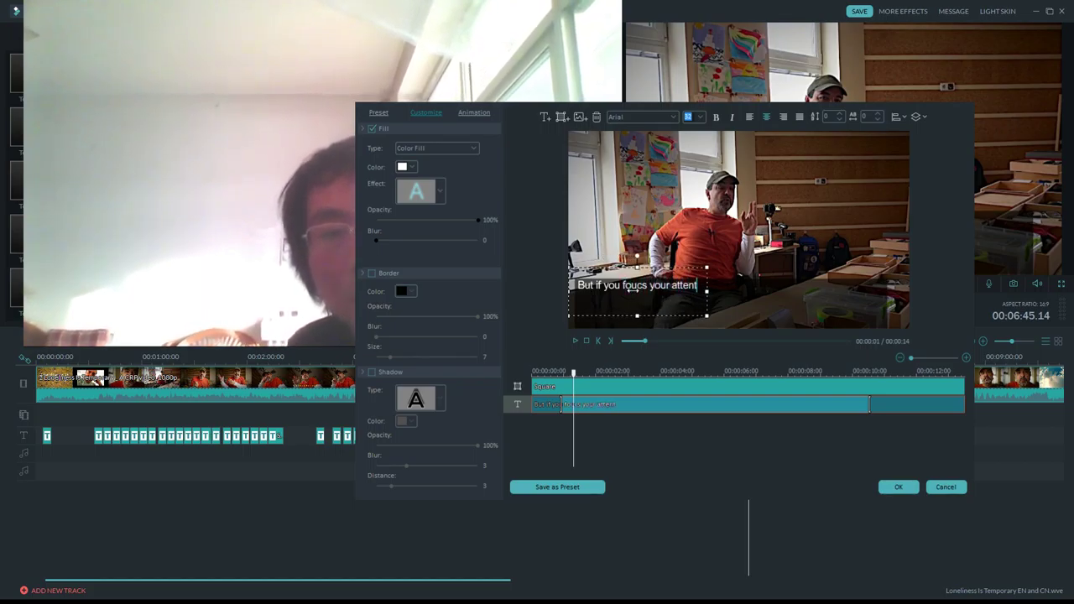
{"action": "type", "text": "ion on something el"}
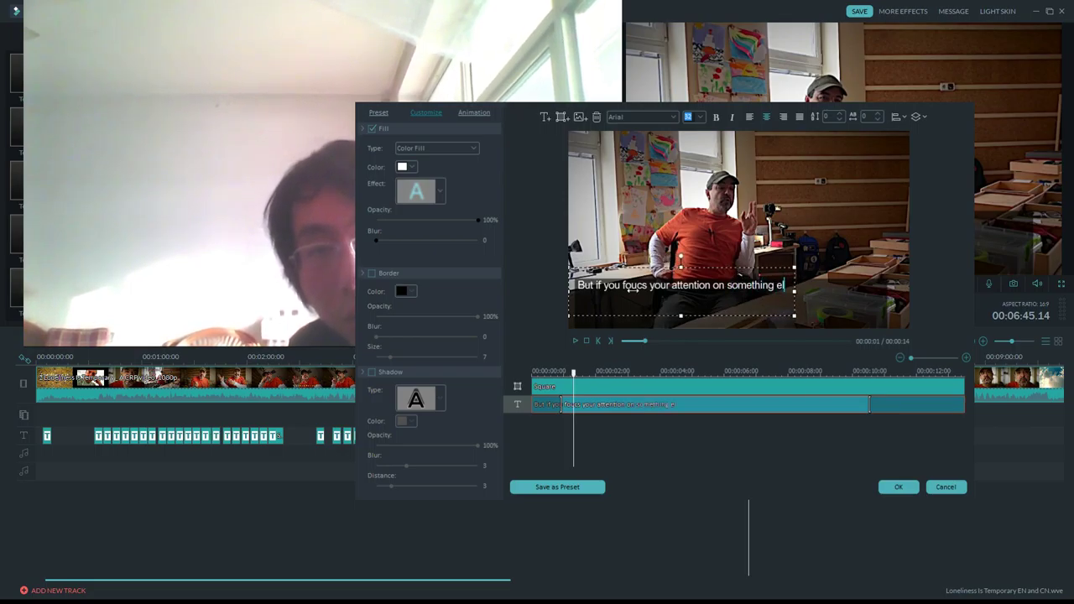
{"action": "type", "text": "se. Some hob"}
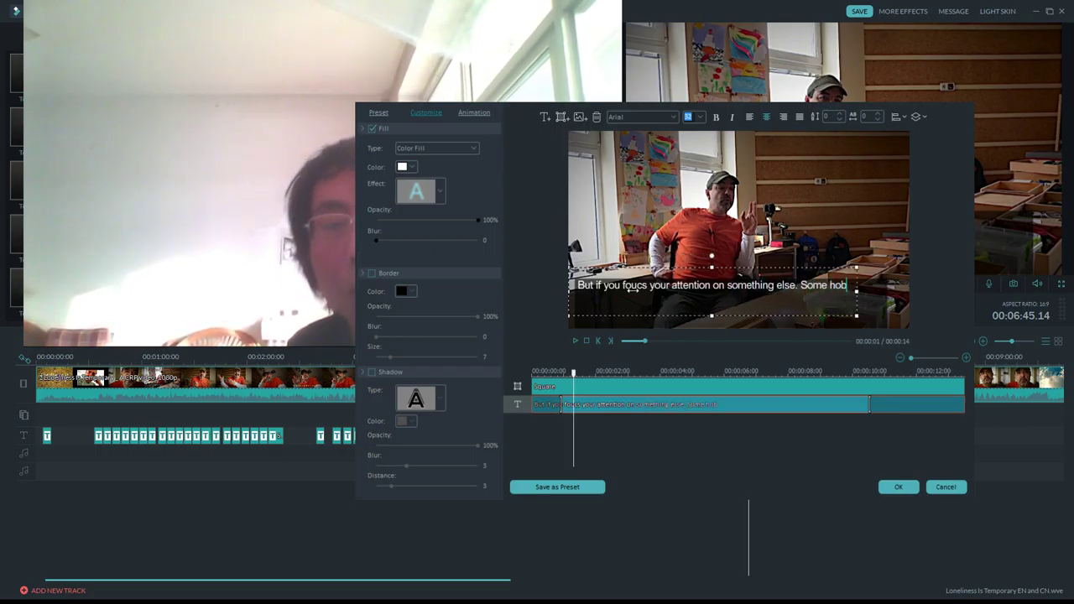
{"action": "type", "text": "by"}
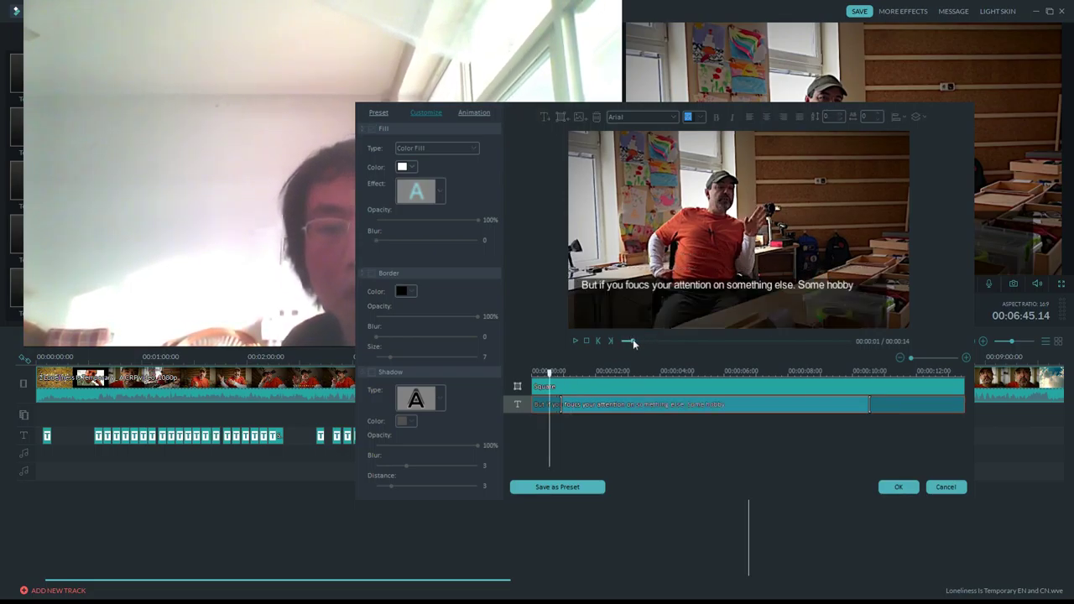
Listen on from the start of the clip and add "or something productive that" to the subtitle.
{"action": "left_click", "coordinate": [576, 341]}
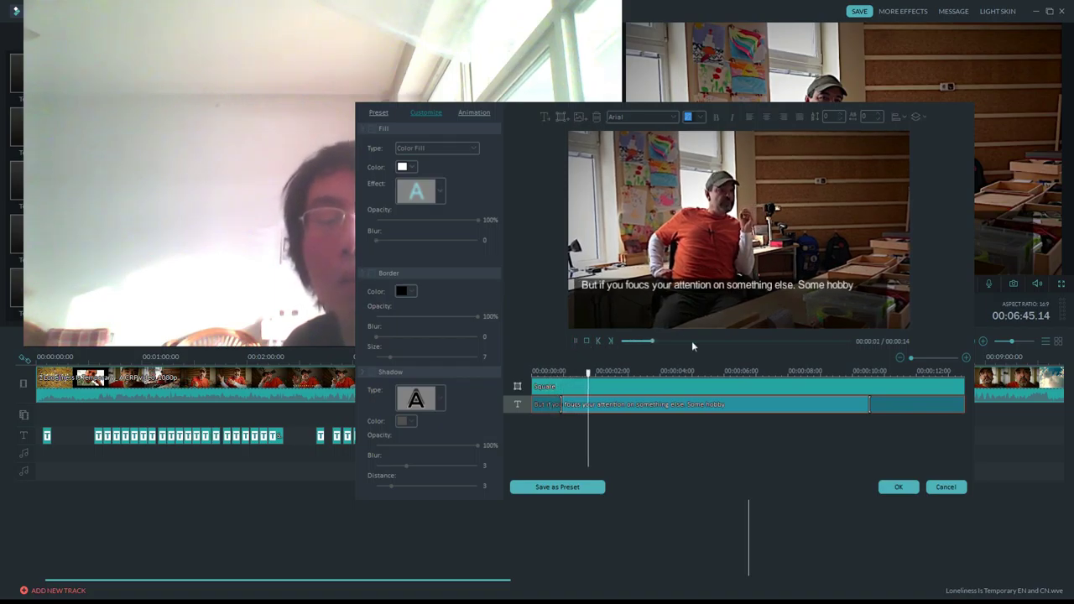
{"action": "left_click", "coordinate": [856, 285]}
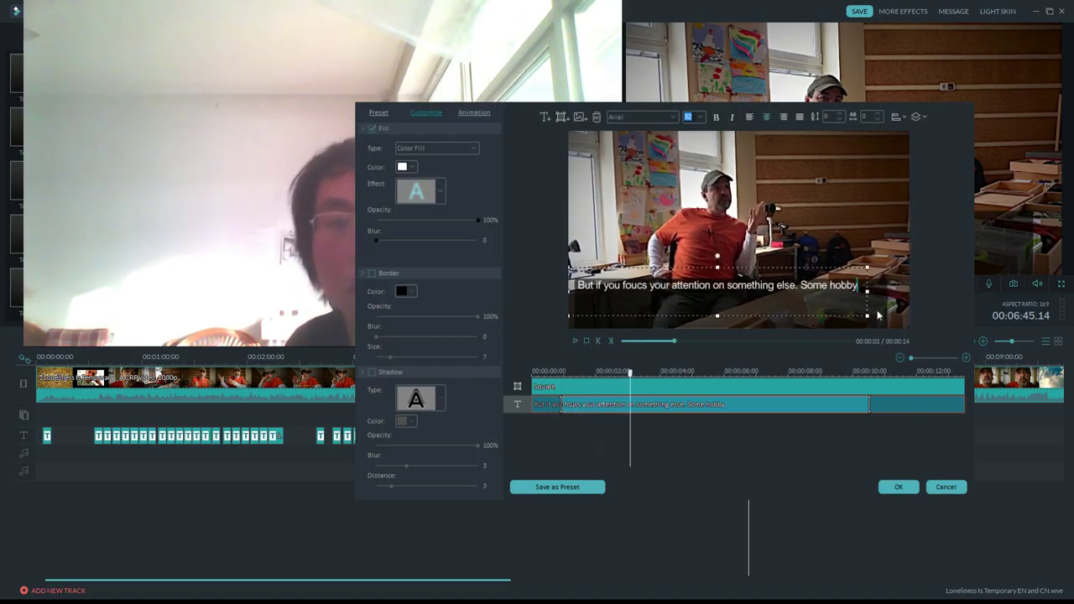
{"action": "type", "text": "or soem"}
{"action": "key", "text": "BackSpace"}
{"action": "key", "text": "BackSpace"}
{"action": "type", "text": "me"}
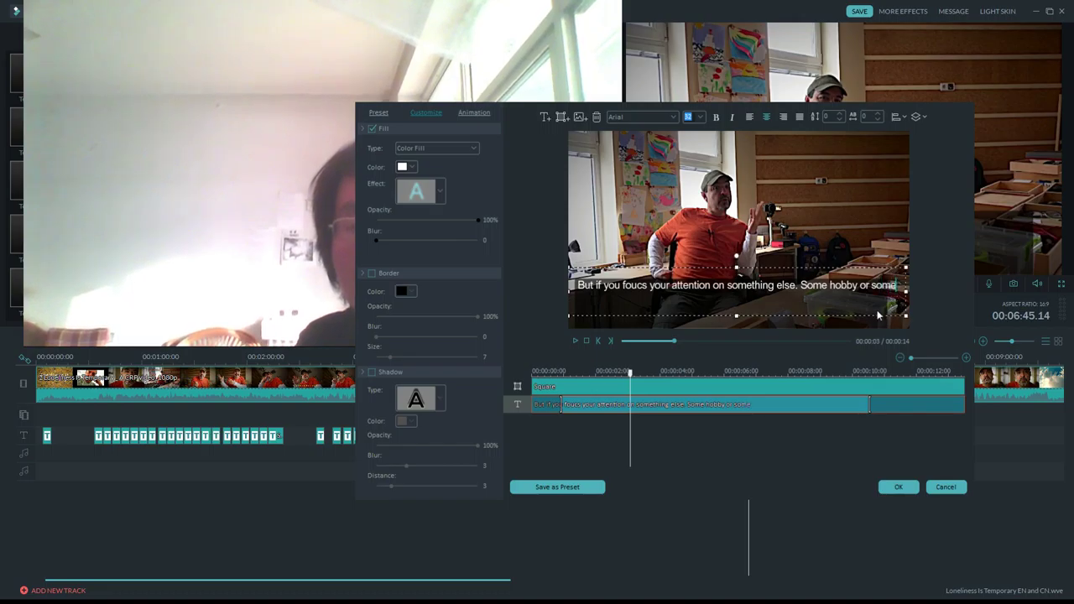
{"action": "type", "text": "thing productive that"}
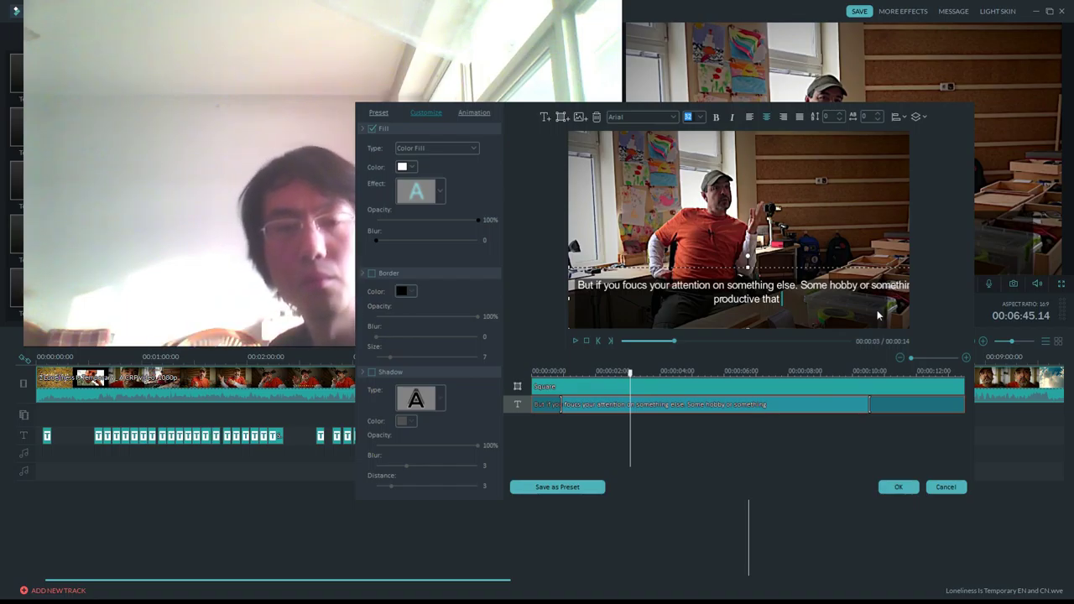
Listen to the next passage and add "you're going to learn, like a language for instance." to the end of the subtitle.
{"action": "left_click", "coordinate": [575, 340]}
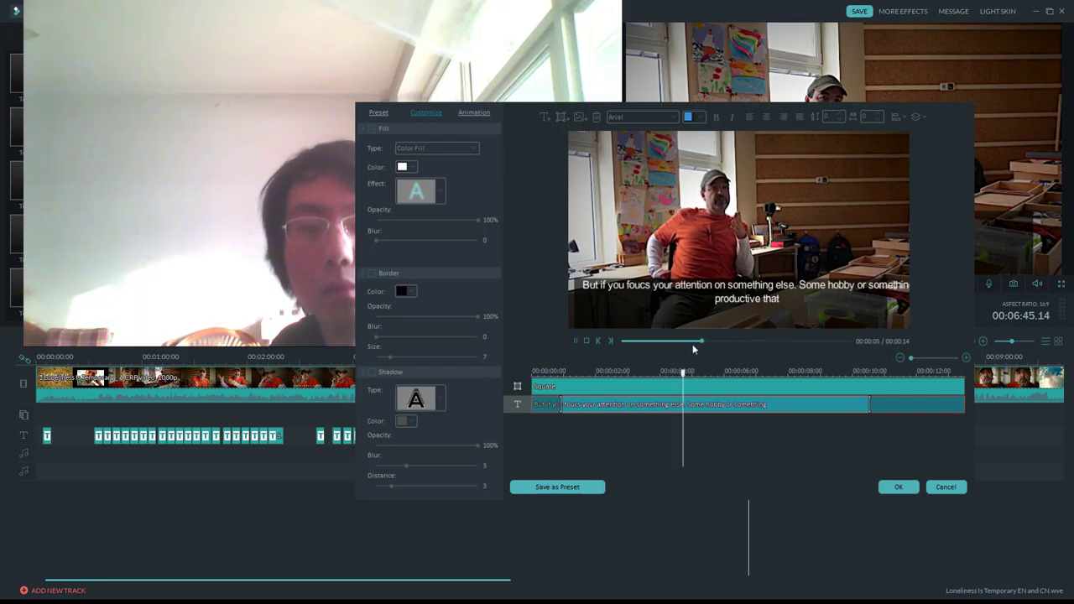
{"action": "left_click_drag", "start_coordinate": [692, 342], "coordinate": [667, 342]}
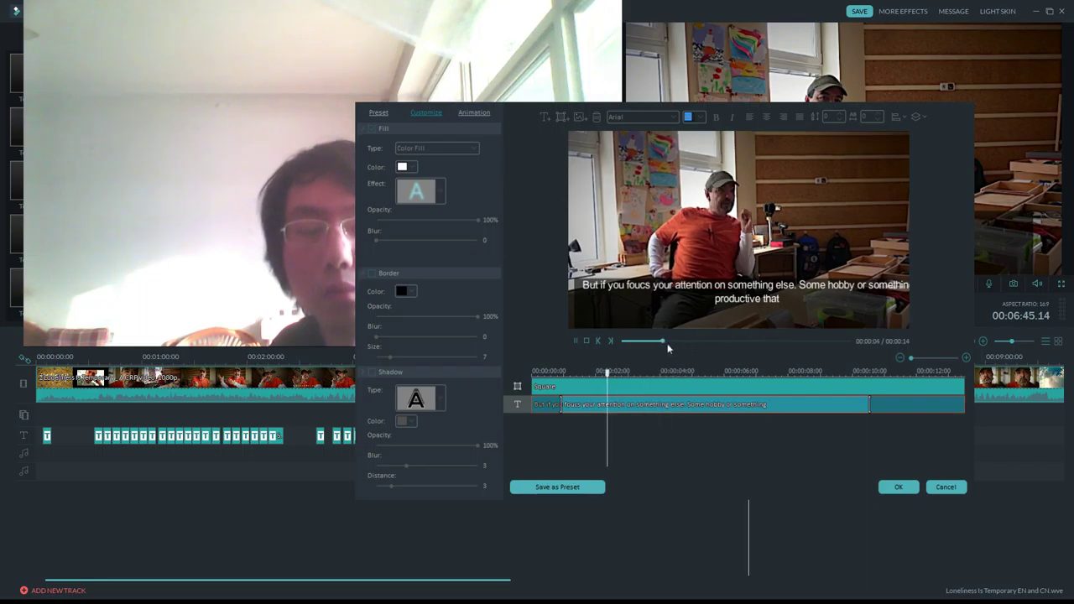
{"action": "left_click", "coordinate": [786, 303]}
{"action": "type", "text": "yo"}
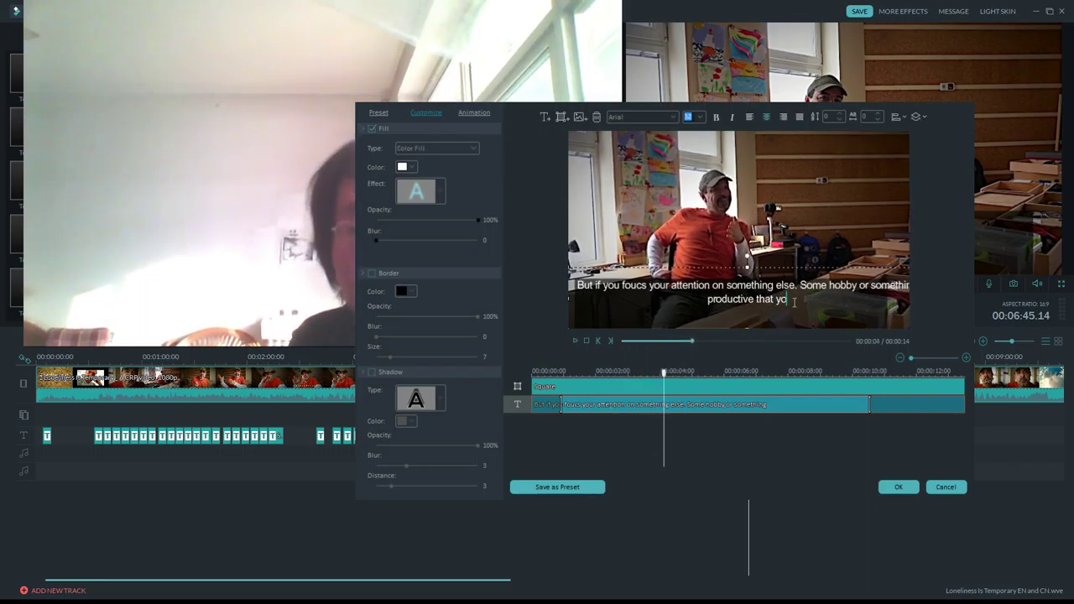
{"action": "type", "text": "u're going to learn, "}
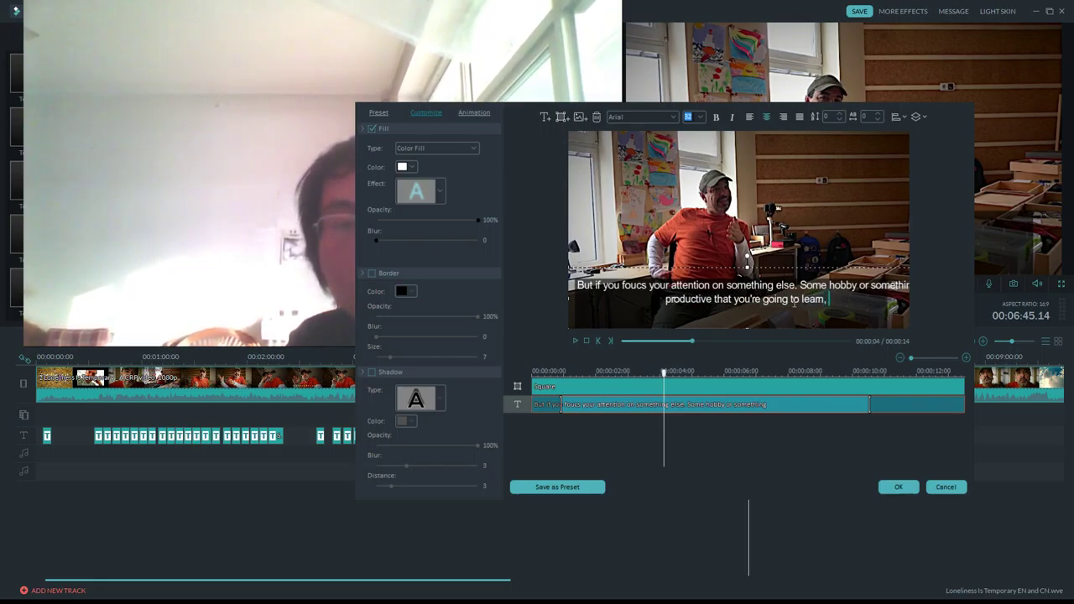
{"action": "type", "text": "like a lanu"}
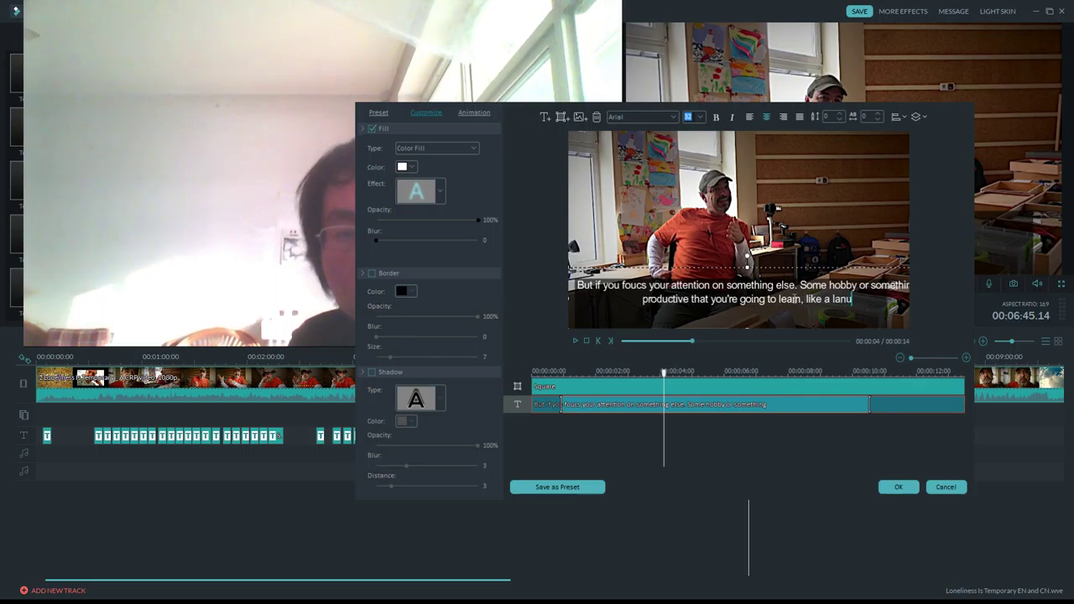
{"action": "key", "text": "BackSpace"}
{"action": "type", "text": "h"}
{"action": "type", "text": "uage for instance"}
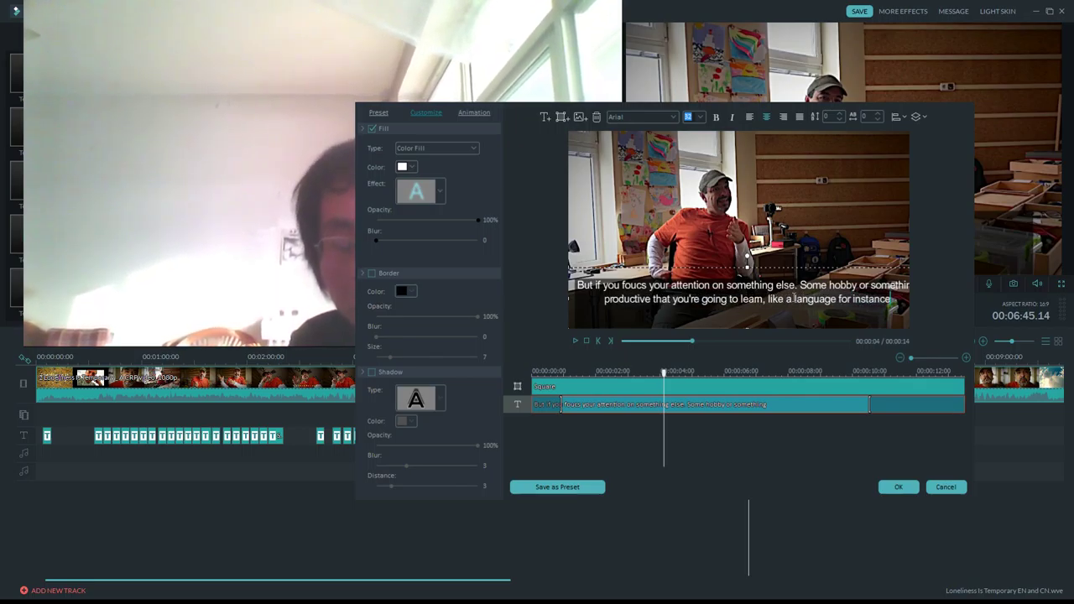
{"action": "type", "text": "."}
Reposition the two-line subtitle text so both lines fit within the frame's width over the dark band near the picture's lower edge.
{"action": "left_click", "coordinate": [767, 268]}
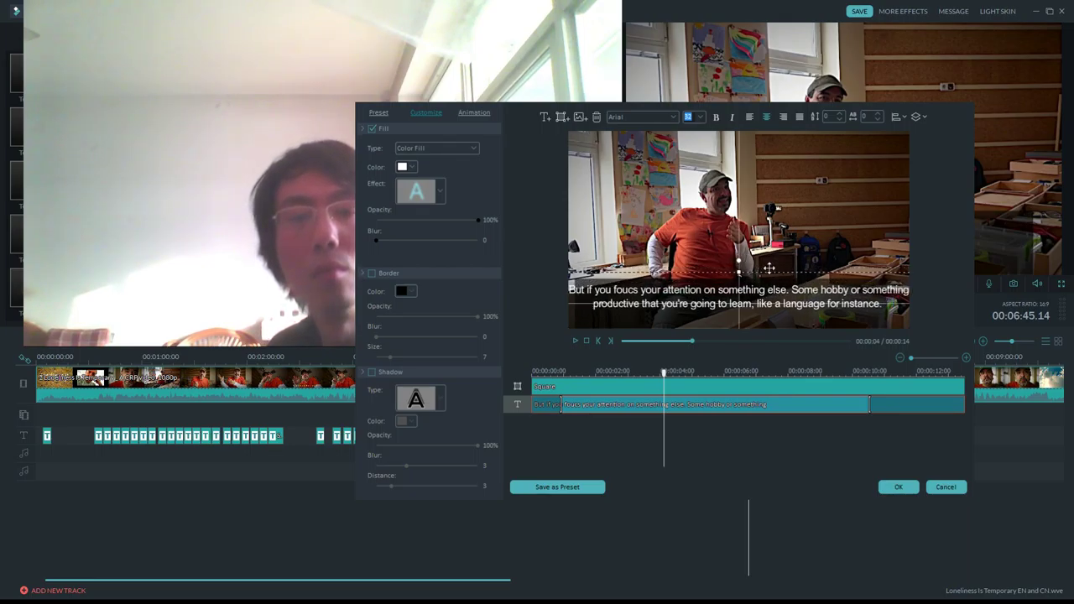
{"action": "left_click_drag", "start_coordinate": [768, 268], "coordinate": [772, 269]}
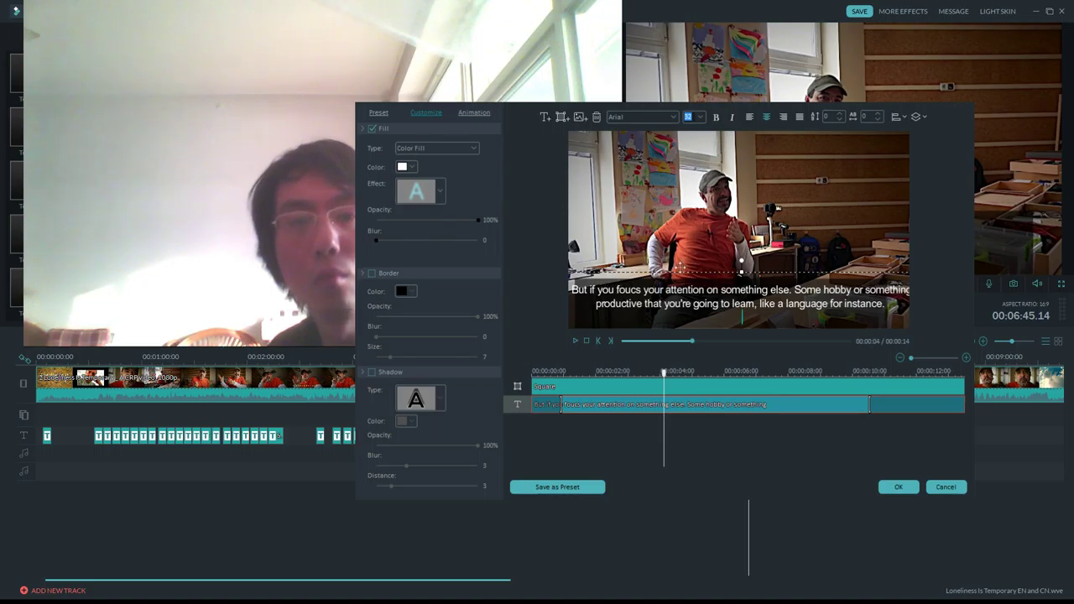
{"action": "left_click_drag", "start_coordinate": [741, 268], "coordinate": [743, 216]}
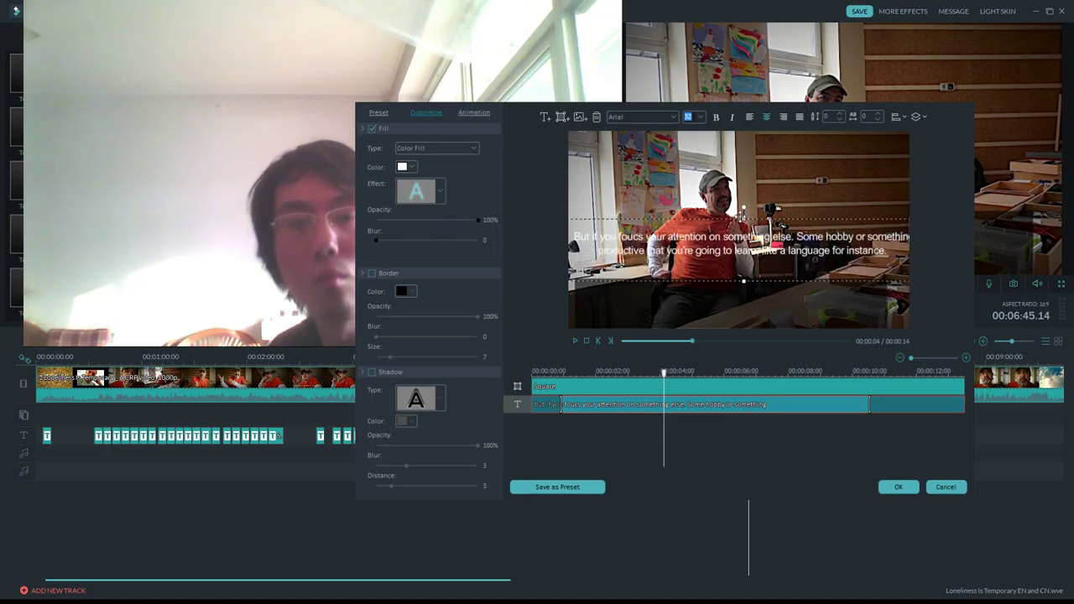
{"action": "left_click", "coordinate": [727, 295]}
{"action": "left_click_drag", "start_coordinate": [898, 274], "coordinate": [902, 263]}
{"action": "left_click", "coordinate": [843, 267]}
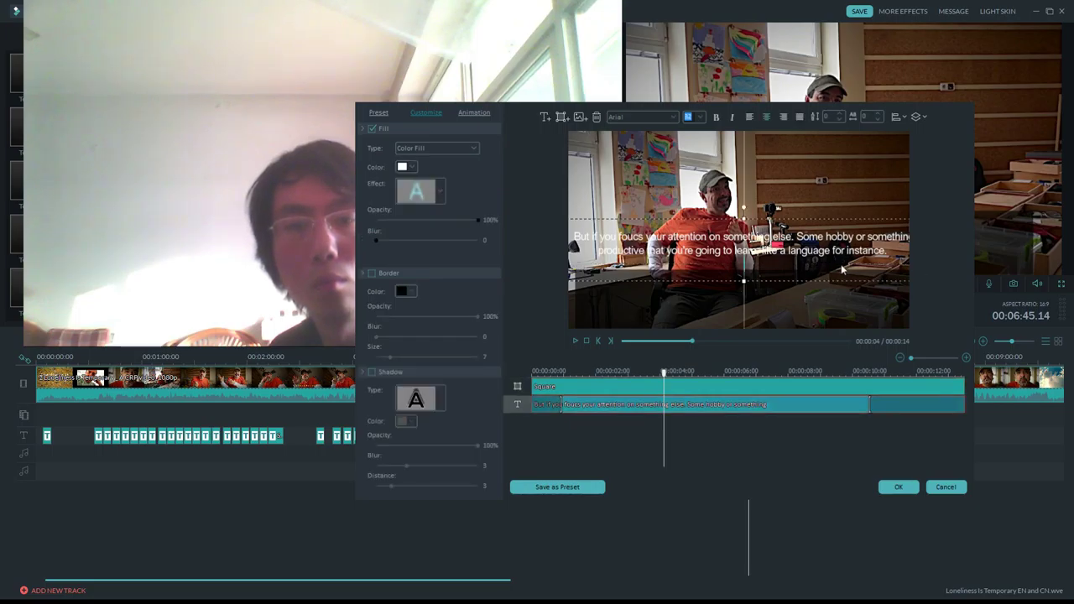
{"action": "left_click", "coordinate": [782, 309]}
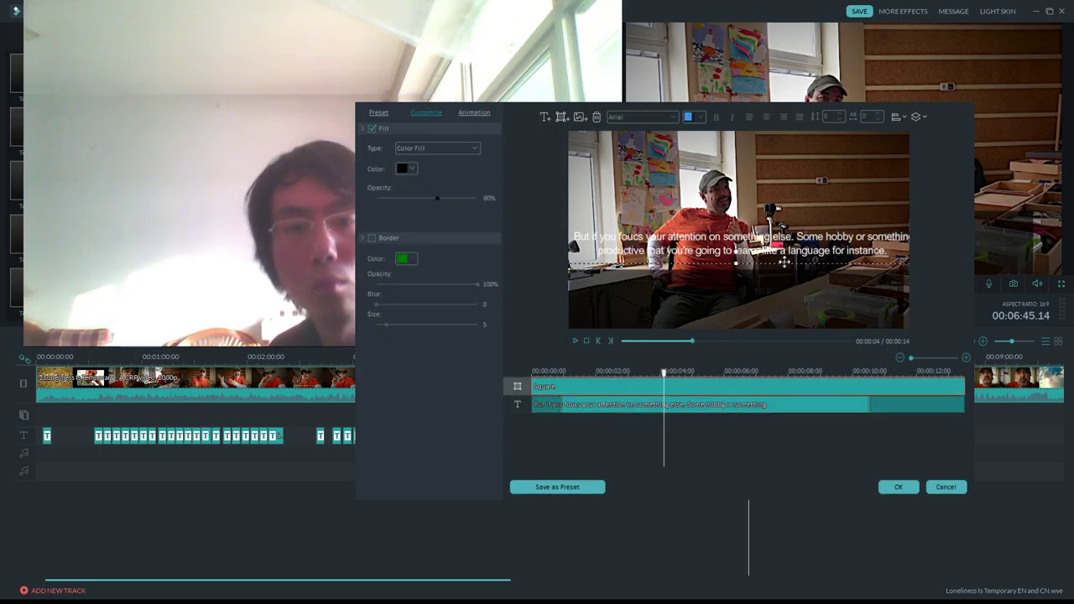
{"action": "left_click", "coordinate": [783, 260]}
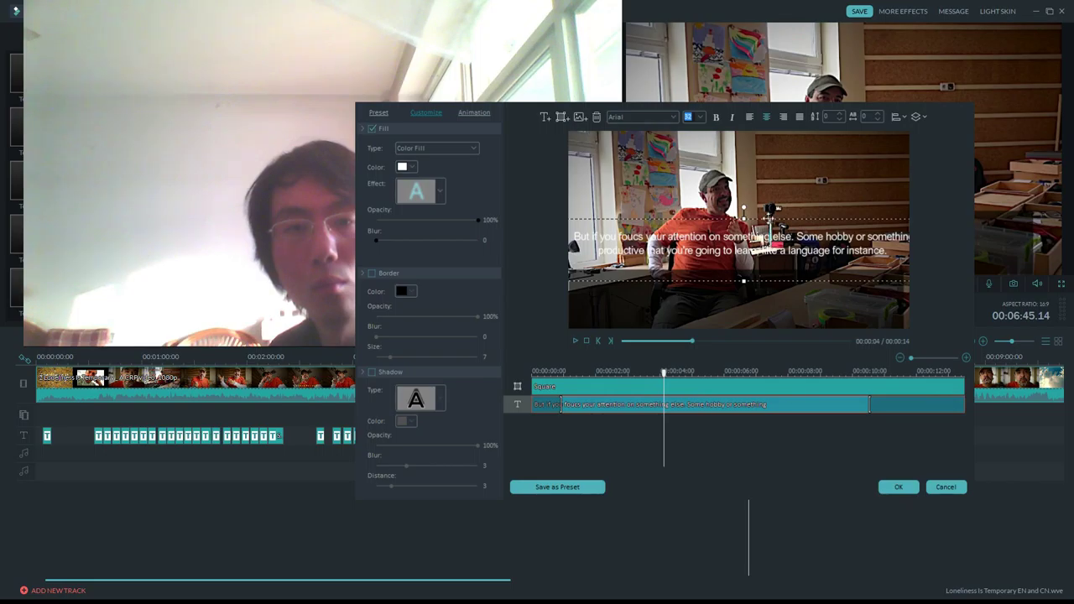
{"action": "left_click_drag", "start_coordinate": [768, 218], "coordinate": [763, 272]}
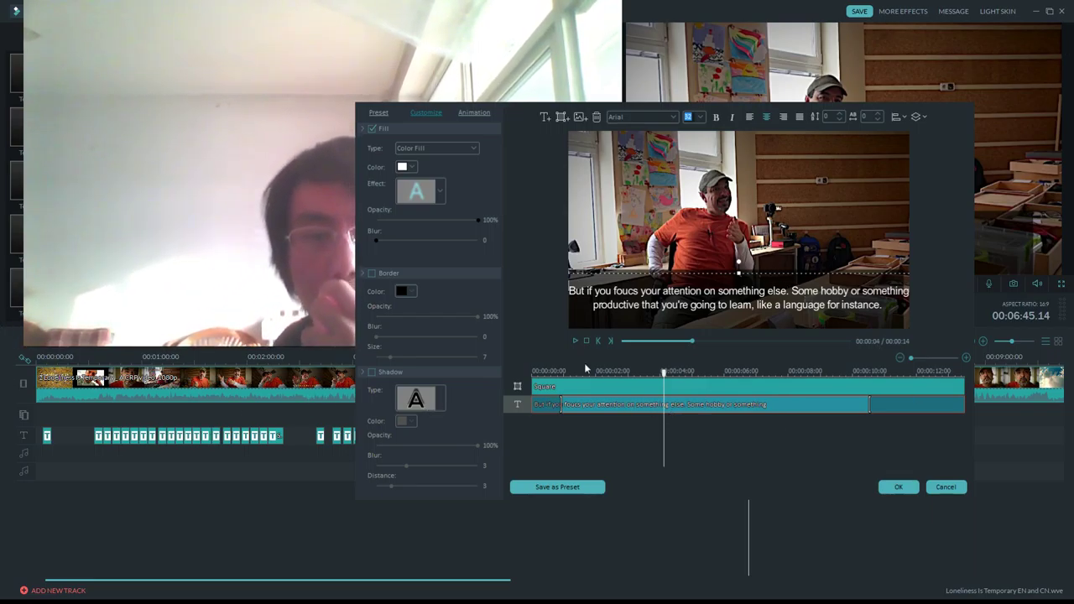
Play the speech through to its end, accept the subtitle and shorten its clip to end at about 00:06:53.
{"action": "left_click", "coordinate": [573, 339]}
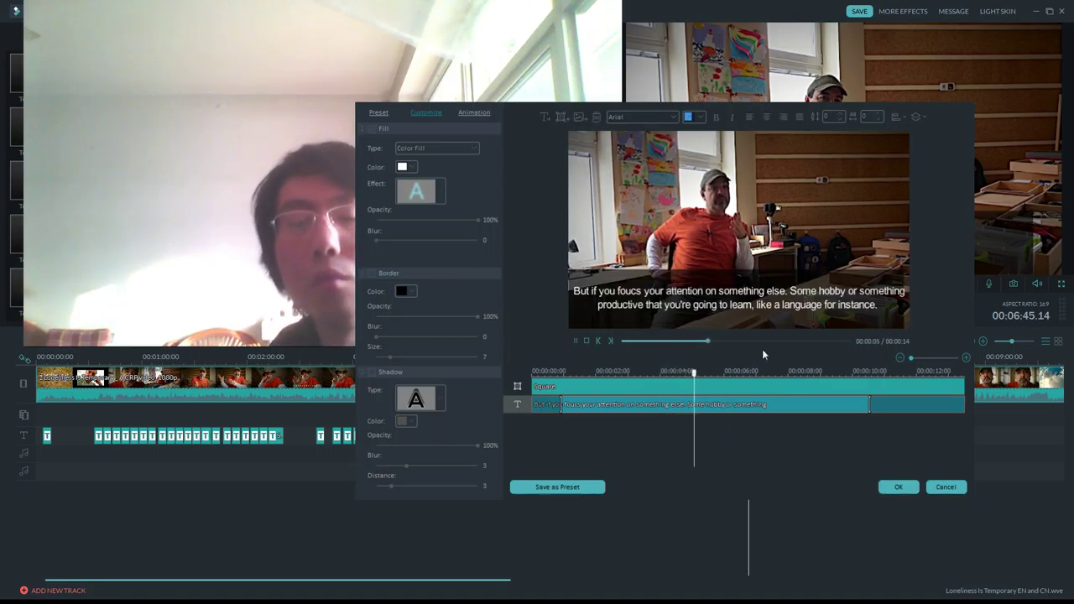
{"action": "key", "text": "space"}
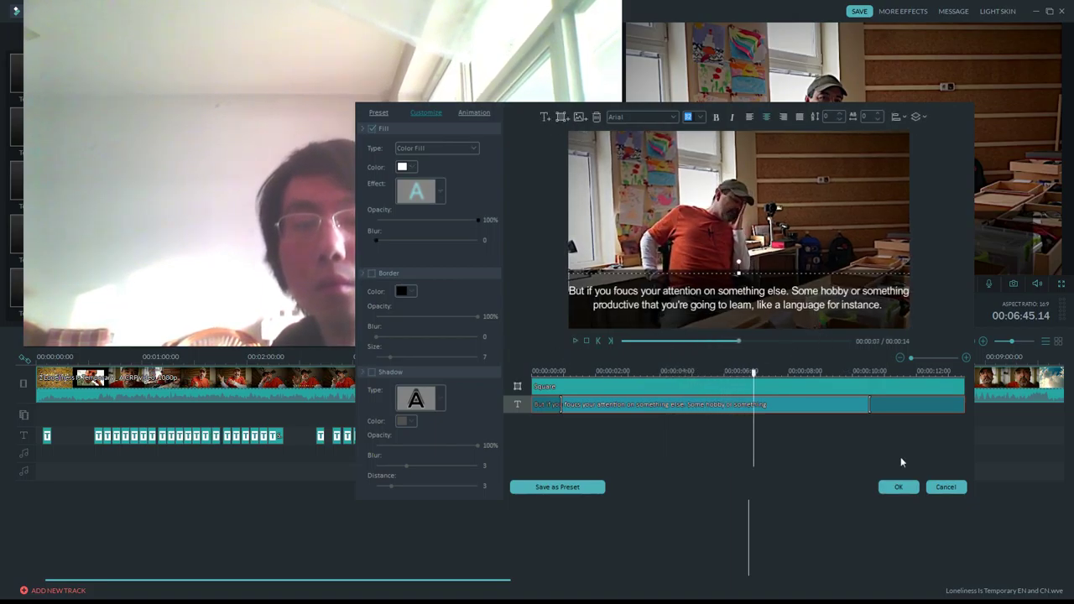
{"action": "left_click", "coordinate": [899, 489]}
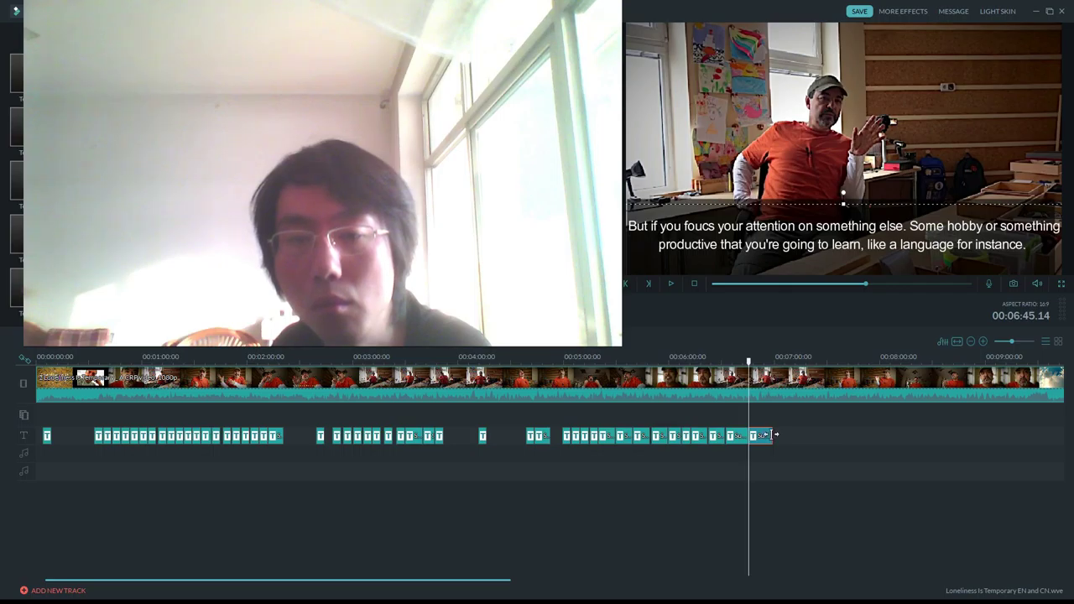
{"action": "left_click_drag", "start_coordinate": [771, 434], "coordinate": [761, 434]}
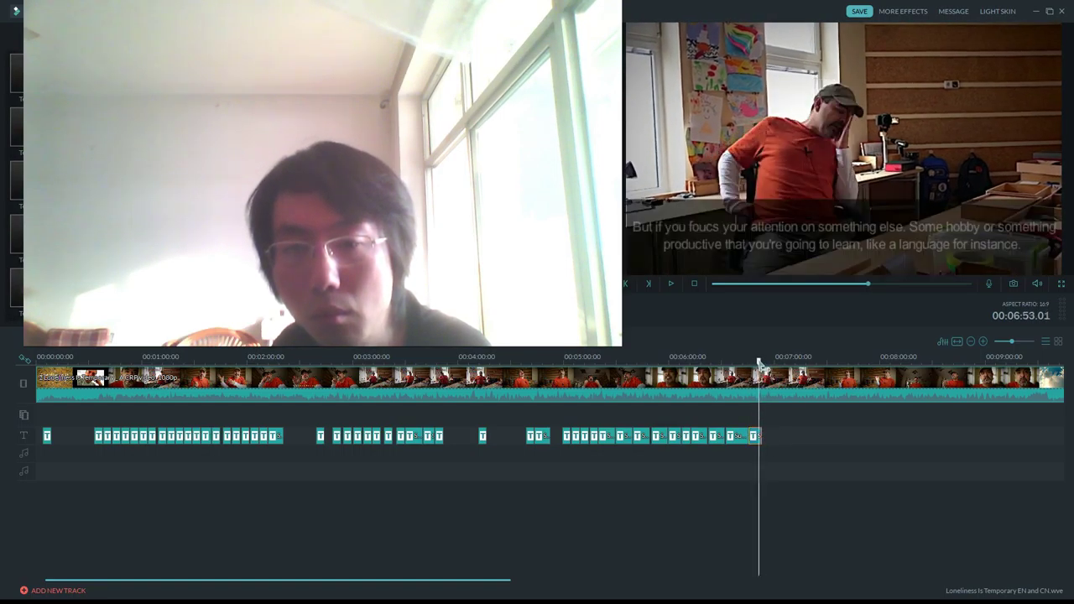
Listen to the passage after 00:06:53, paste a copy of the subtitle clip directly behind the last one and open it for editing.
{"action": "left_click", "coordinate": [671, 284]}
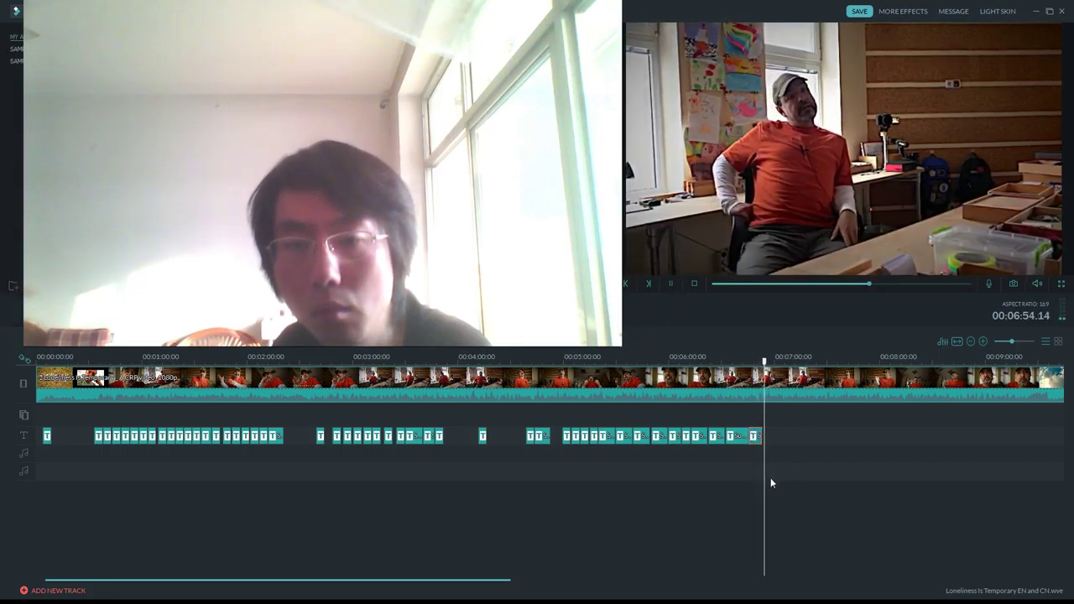
{"action": "left_click", "coordinate": [764, 361]}
{"action": "left_click", "coordinate": [760, 361]}
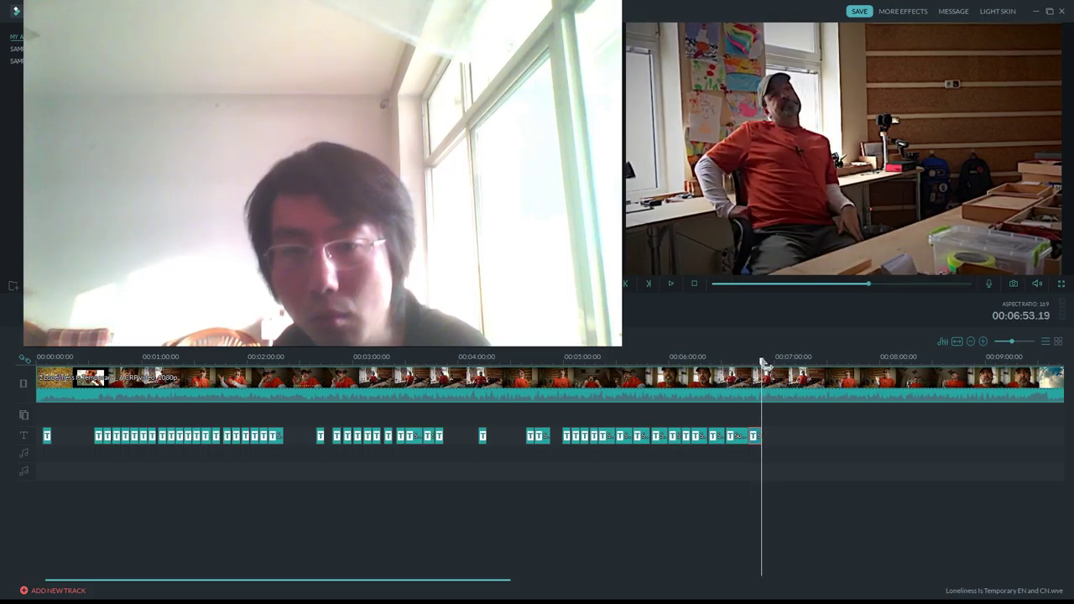
{"action": "key", "text": "space"}
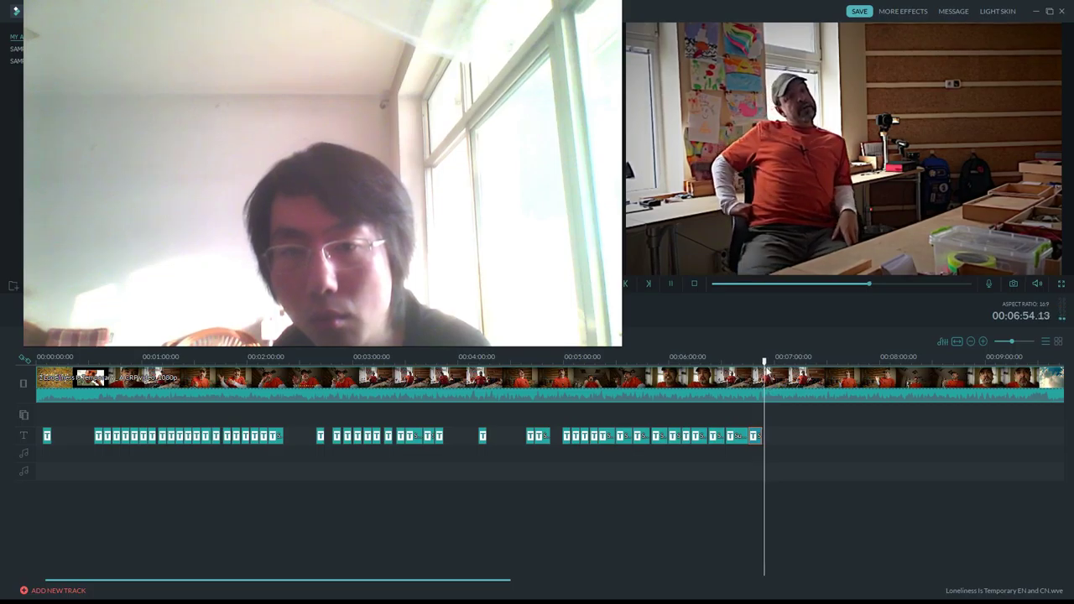
{"action": "left_click", "coordinate": [762, 362]}
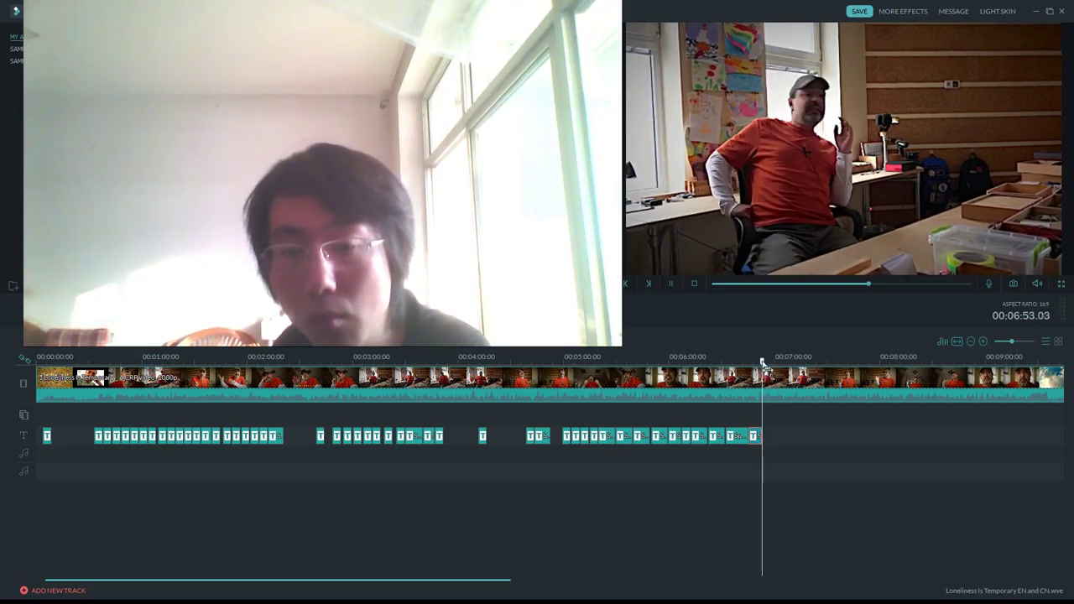
{"action": "left_click", "coordinate": [768, 434]}
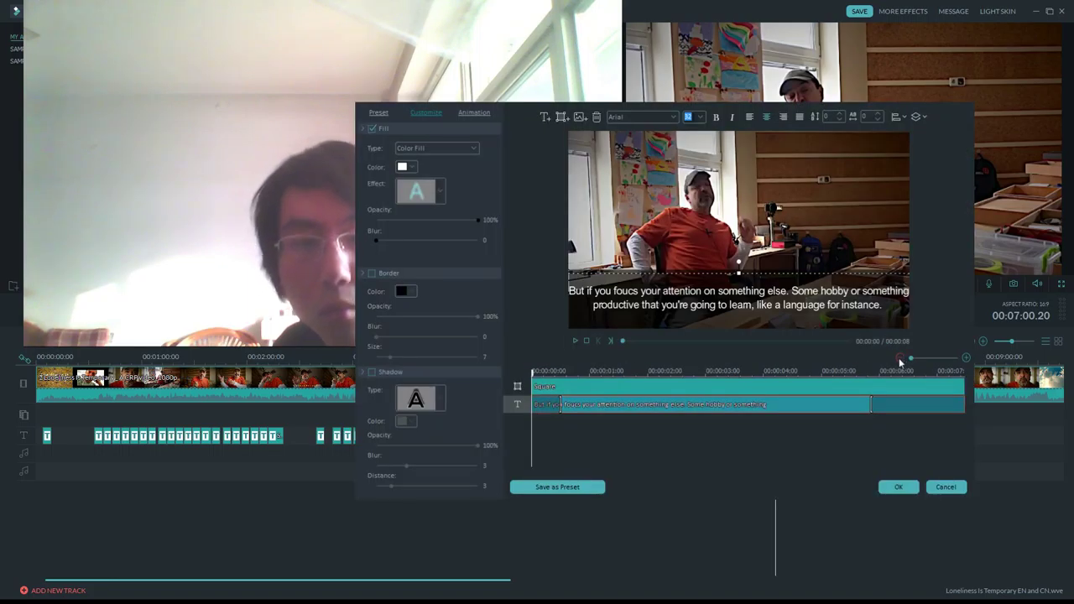
Play the clip's opening, replace the whole subtitle with "I think about the times in the past that I was really really lonely." and accept it.
{"action": "left_click", "coordinate": [576, 341]}
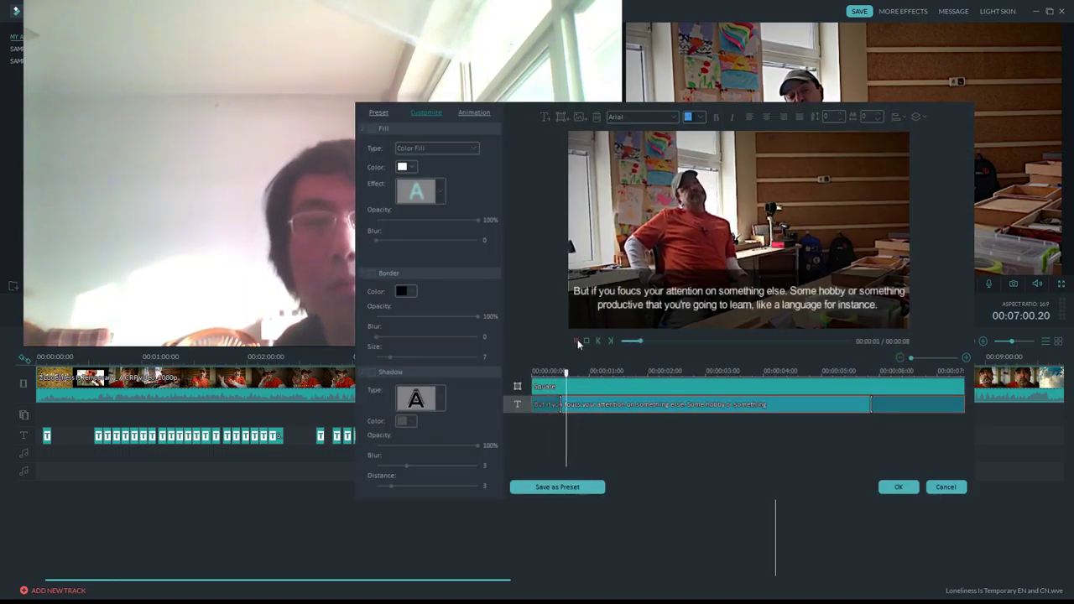
{"action": "left_click_drag", "start_coordinate": [884, 305], "coordinate": [533, 285]}
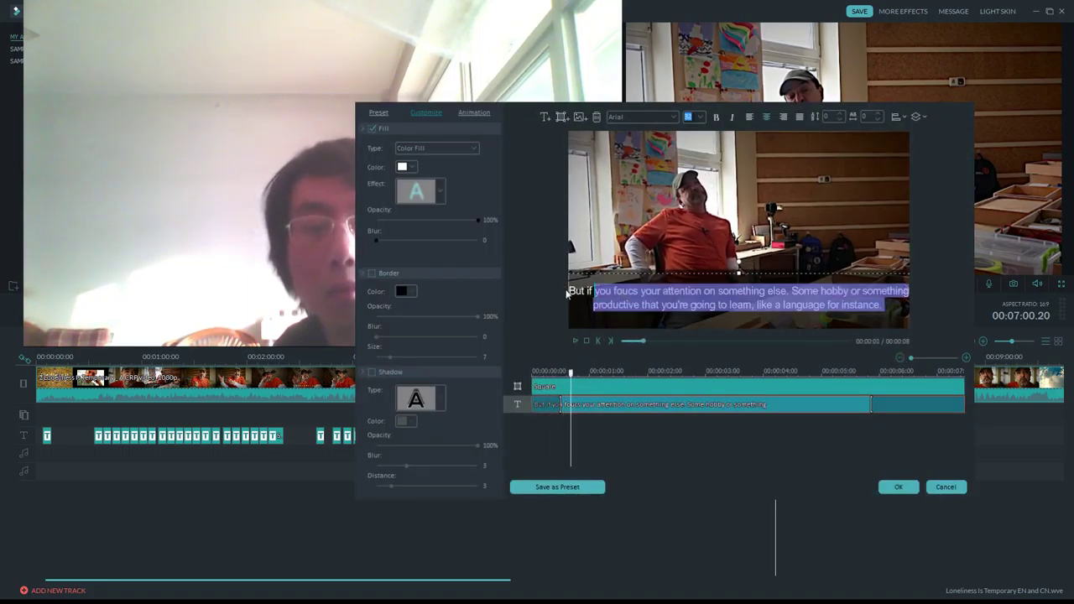
{"action": "type", "text": "thi"}
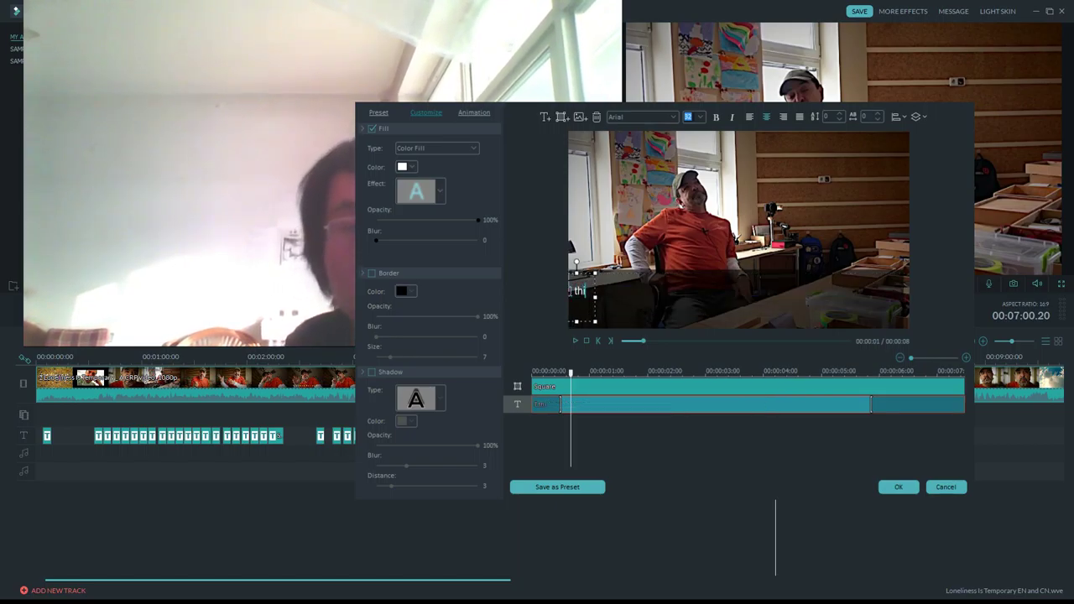
{"action": "type", "text": "nk"}
{"action": "key", "text": "BackSpace"}
{"action": "key", "text": "BackSpace"}
{"action": "key", "text": "BackSpace"}
{"action": "key", "text": "BackSpace"}
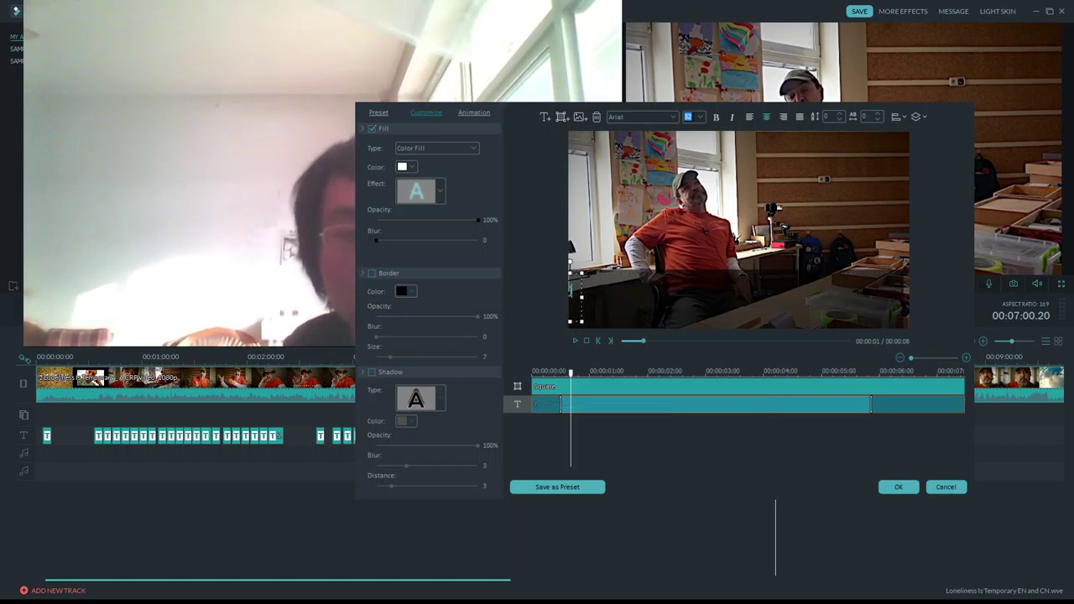
{"action": "type", "text": "I think about the times in"}
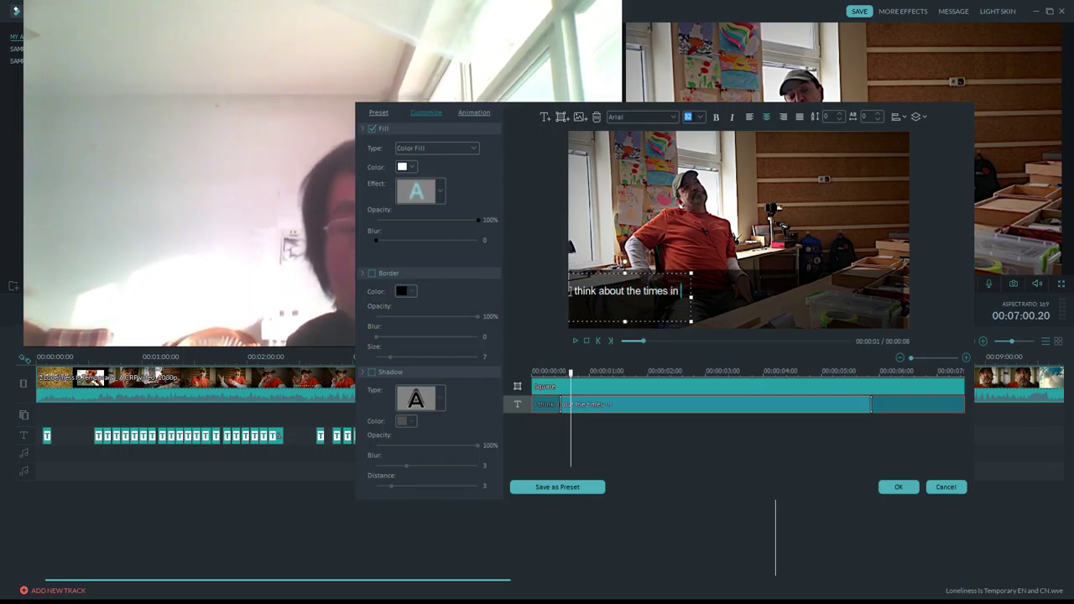
{"action": "type", "text": " the past that I w"}
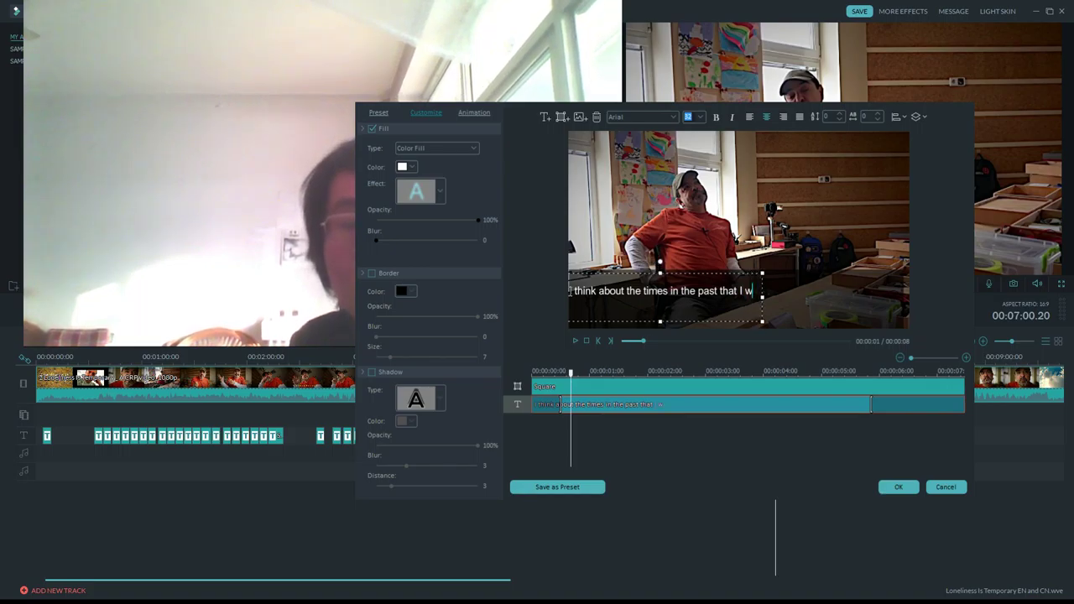
{"action": "type", "text": "as really red"}
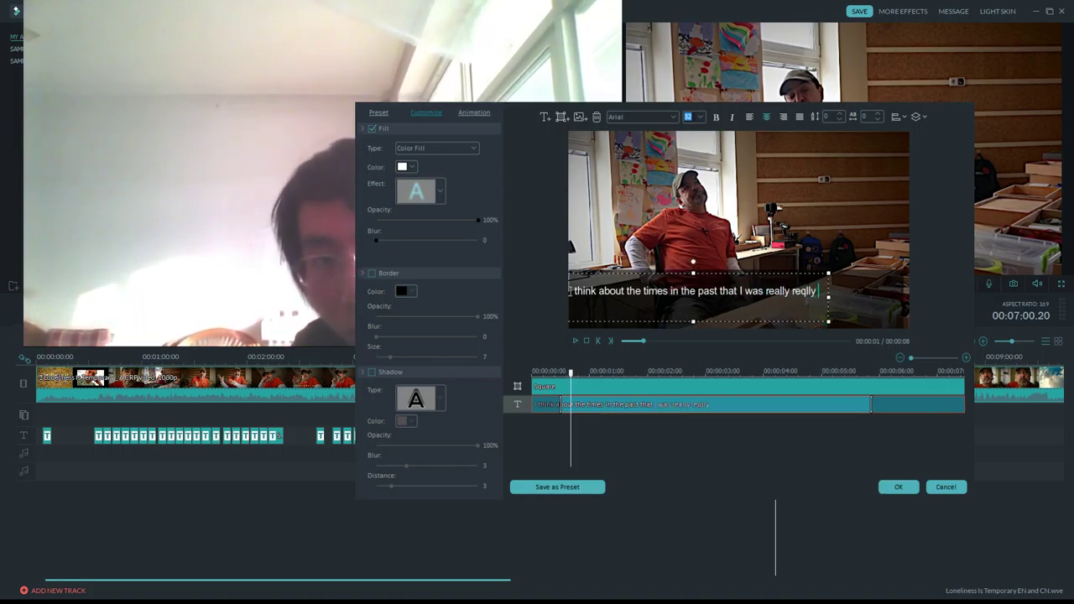
{"action": "key", "text": "BackSpace"}
{"action": "key", "text": "BackSpace"}
{"action": "key", "text": "BackSpace"}
{"action": "key", "text": "BackSpace"}
{"action": "type", "text": "ally loneluy"}
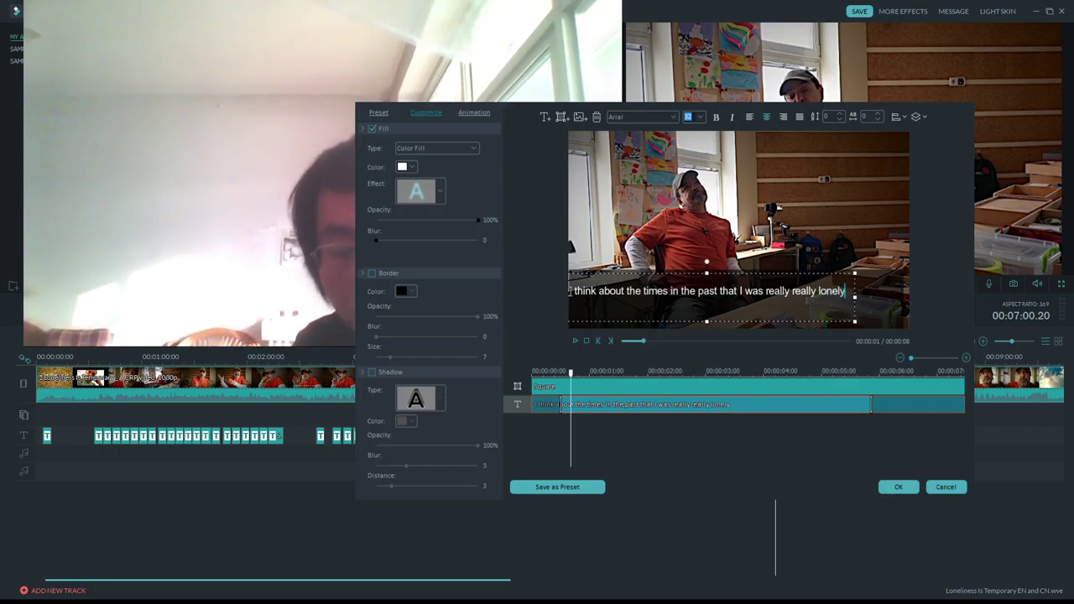
{"action": "type", "text": "."}
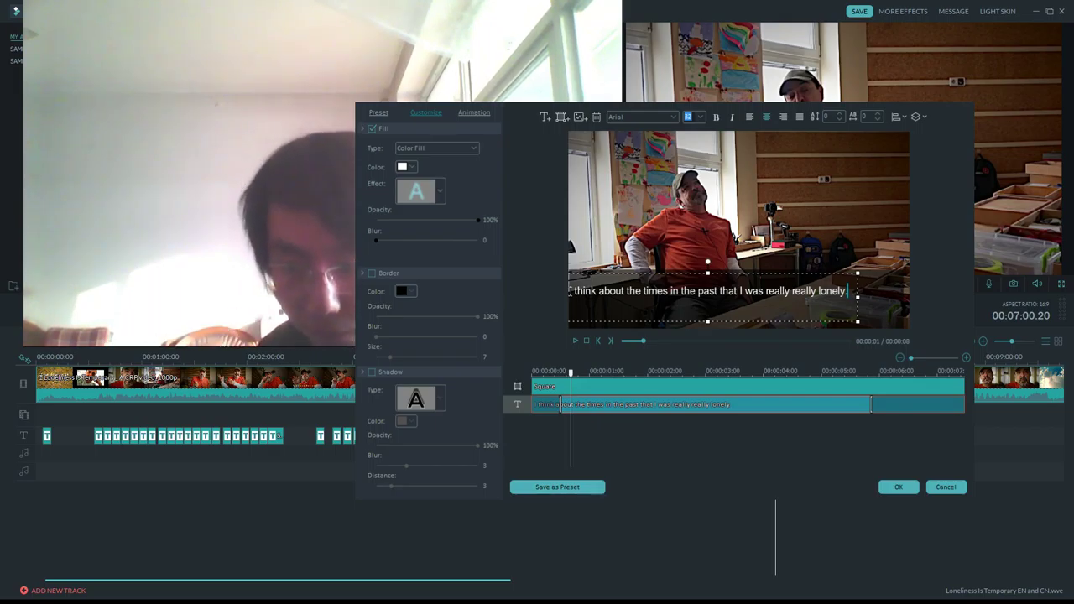
{"action": "left_click", "coordinate": [577, 340]}
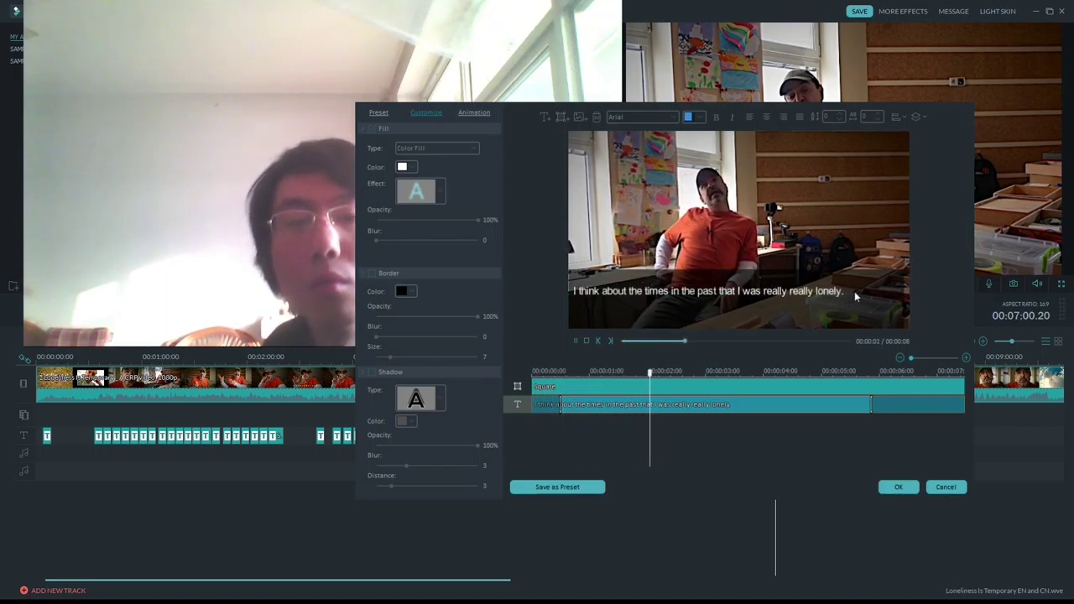
{"action": "left_click", "coordinate": [897, 486]}
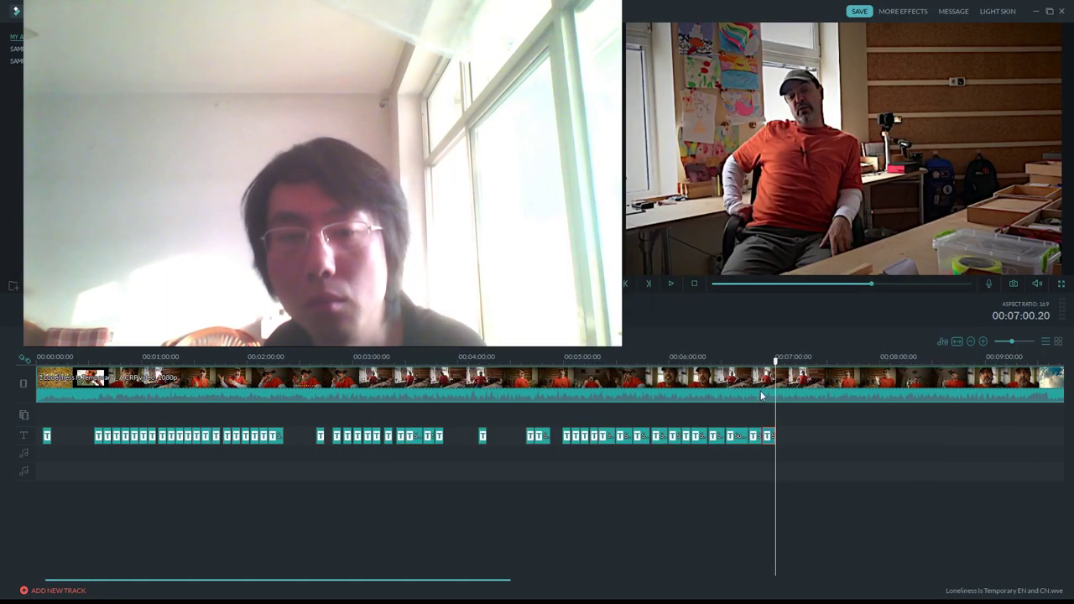
Replay the speech around 00:06:56, reopen the last subtitle clip's text and append "And I wish" after "lonely.".
{"action": "left_click_drag", "start_coordinate": [775, 361], "coordinate": [767, 360]}
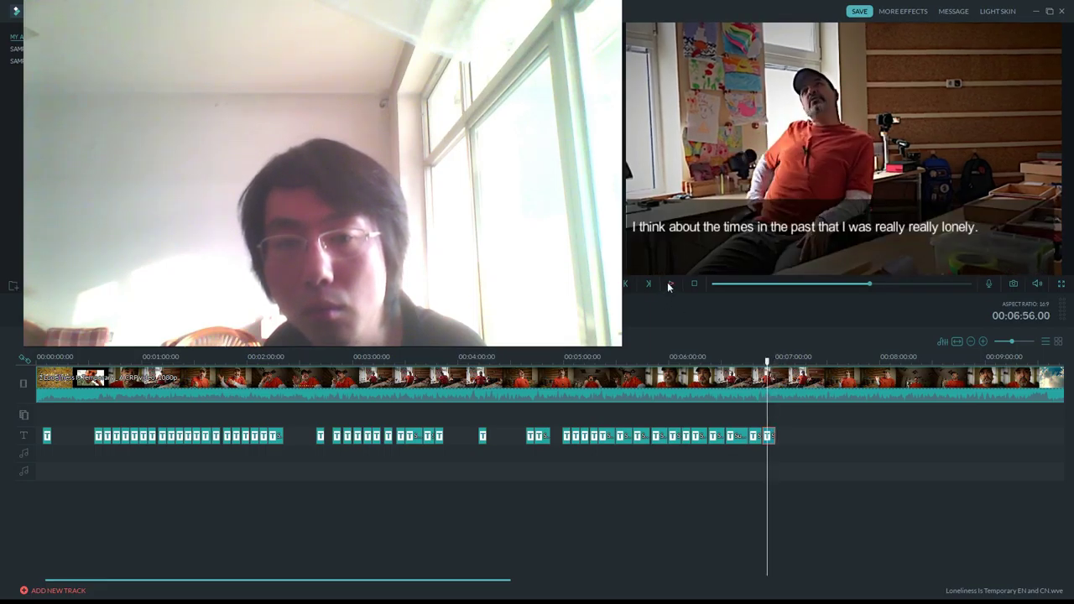
{"action": "left_click", "coordinate": [669, 286]}
{"action": "left_click", "coordinate": [759, 361]}
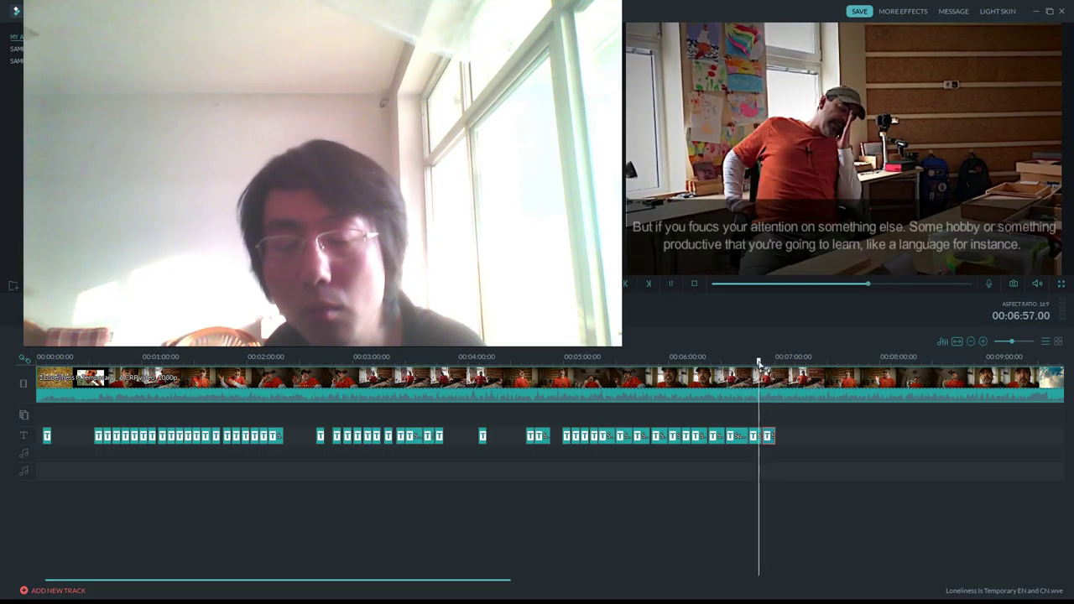
{"action": "left_click", "coordinate": [772, 438]}
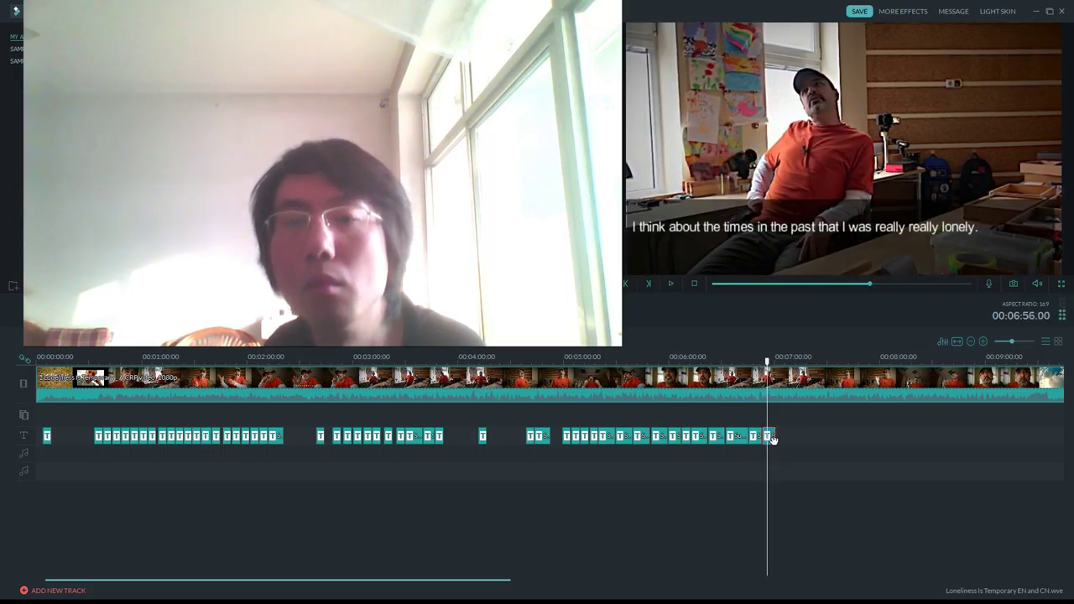
{"action": "double_click", "coordinate": [772, 442]}
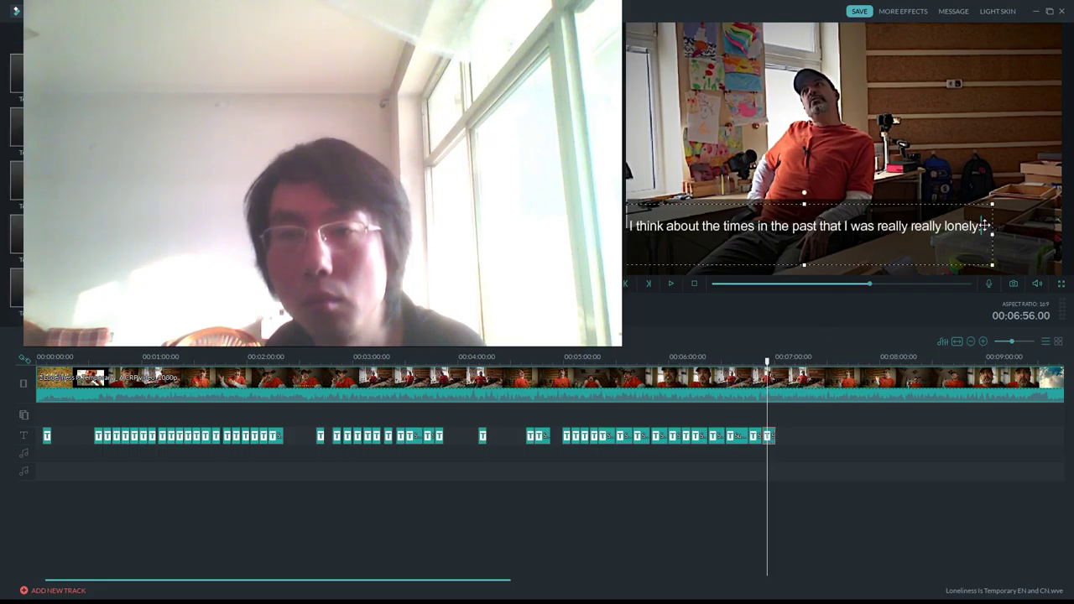
{"action": "type", "text": "And I"}
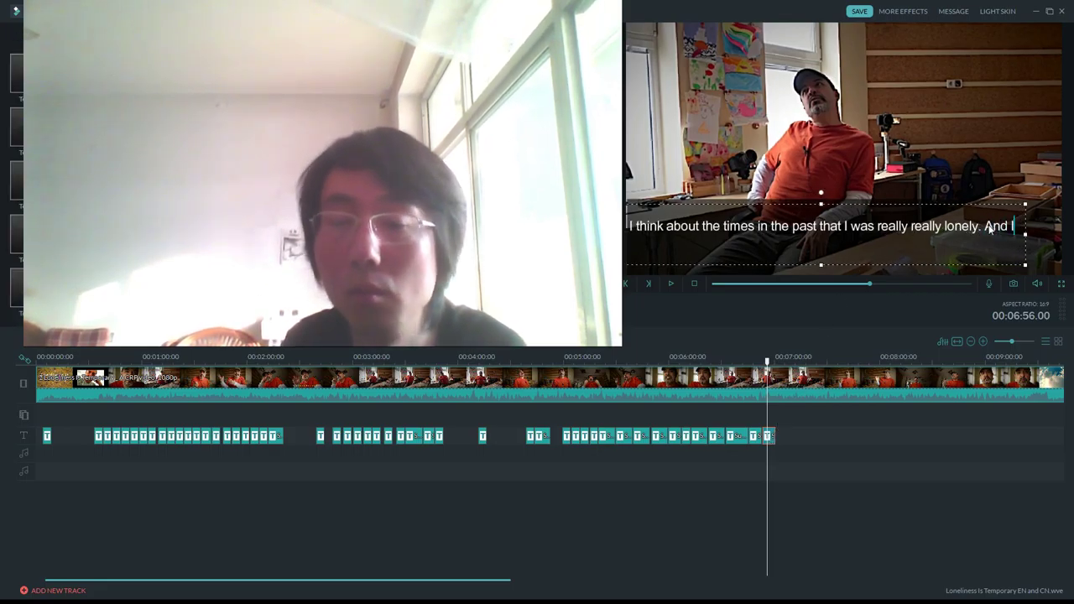
{"action": "type", "text": " wish"}
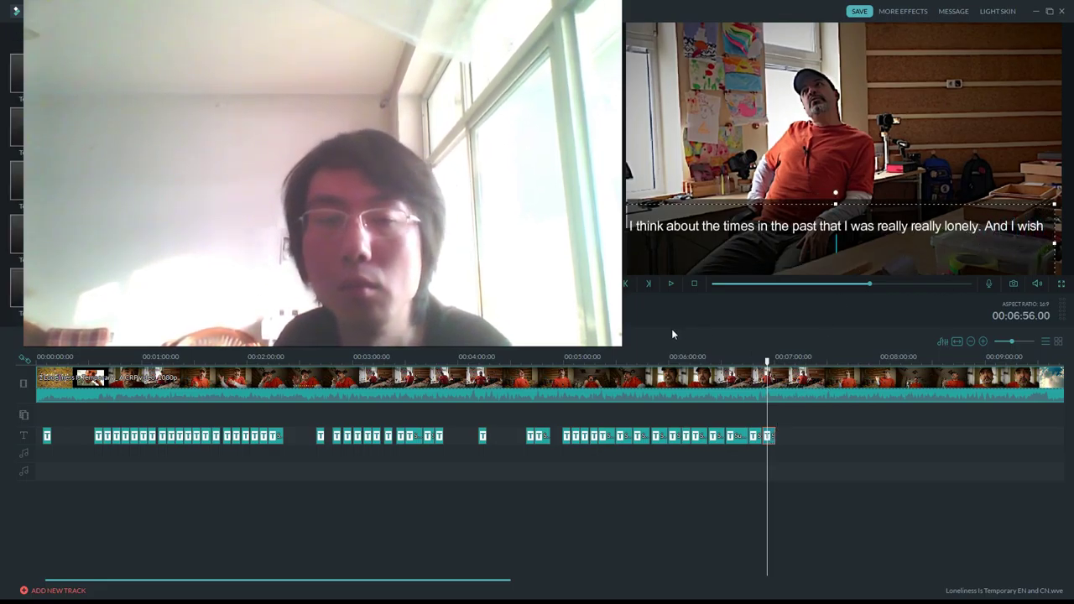
Open the subtitle in the advanced text editor, play the following speech and continue the text with "I'd used that time to learn a language.".
{"action": "left_click", "coordinate": [554, 315]}
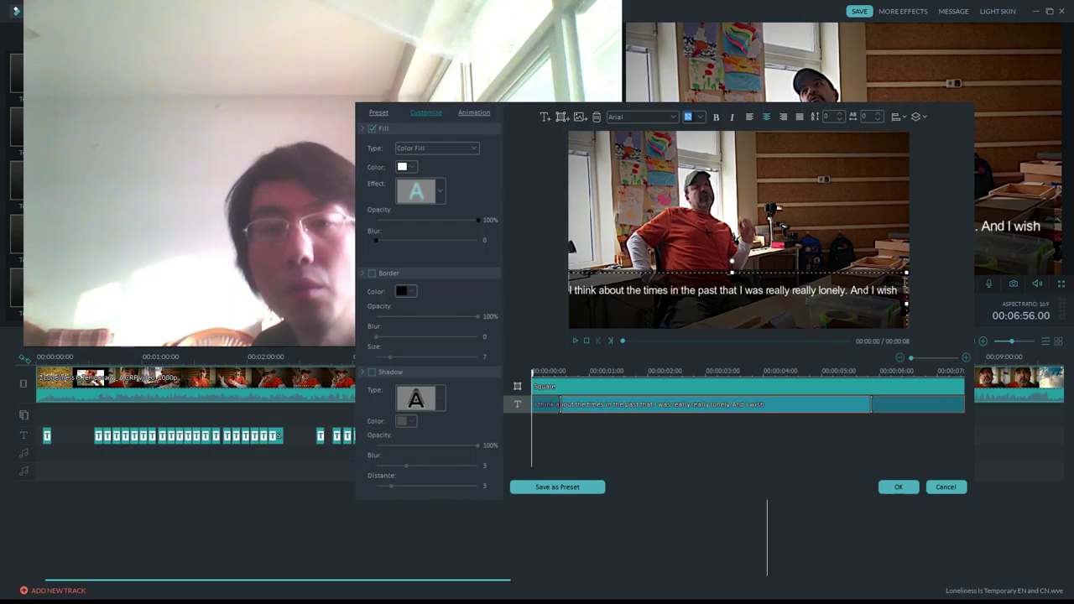
{"action": "left_click", "coordinate": [576, 341]}
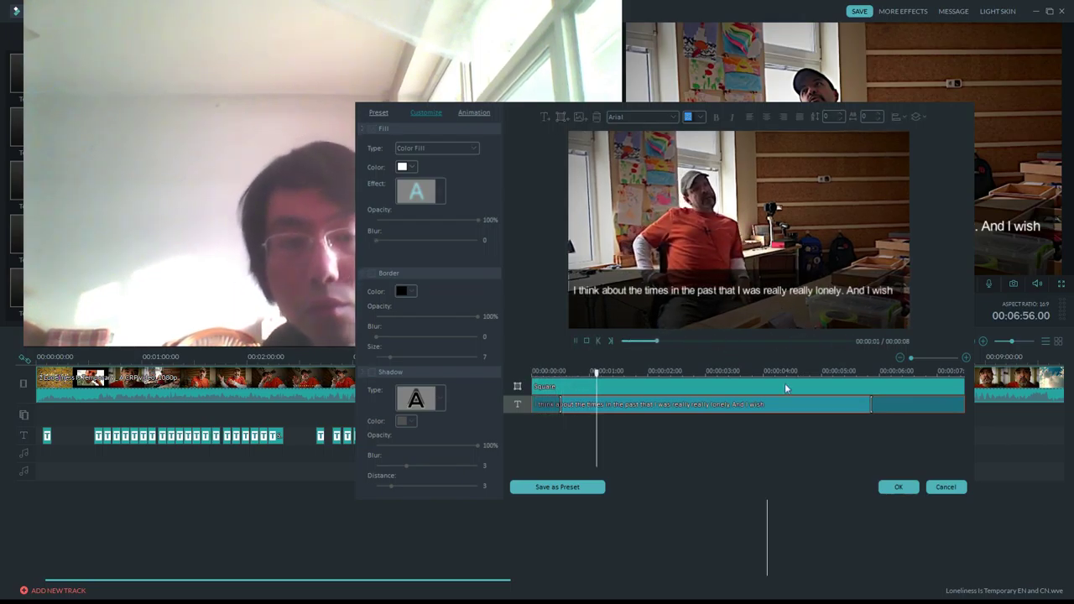
{"action": "left_click", "coordinate": [893, 290]}
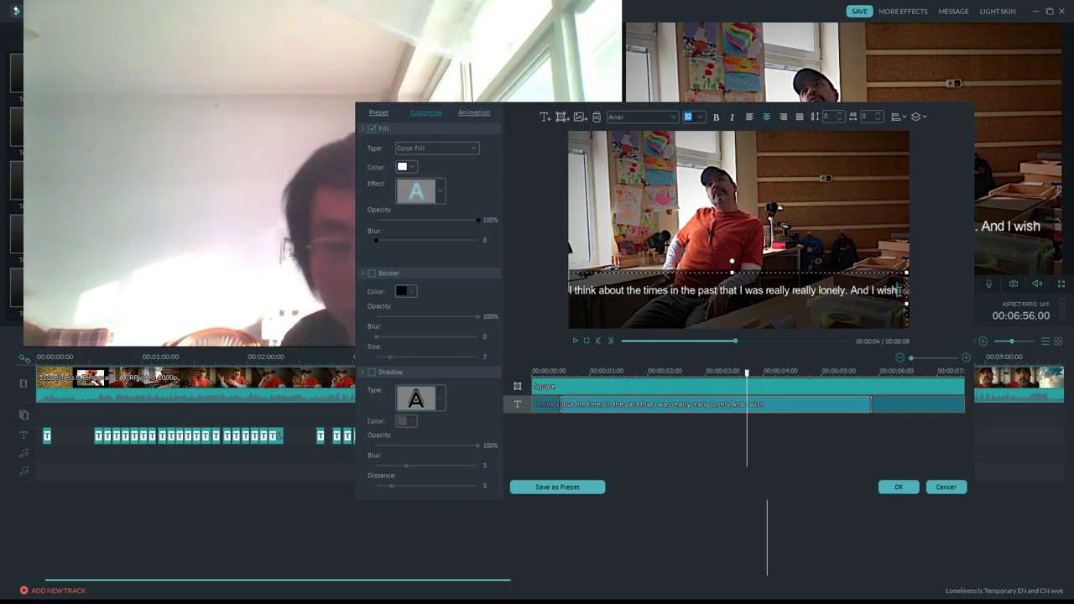
{"action": "type", "text": "I"}
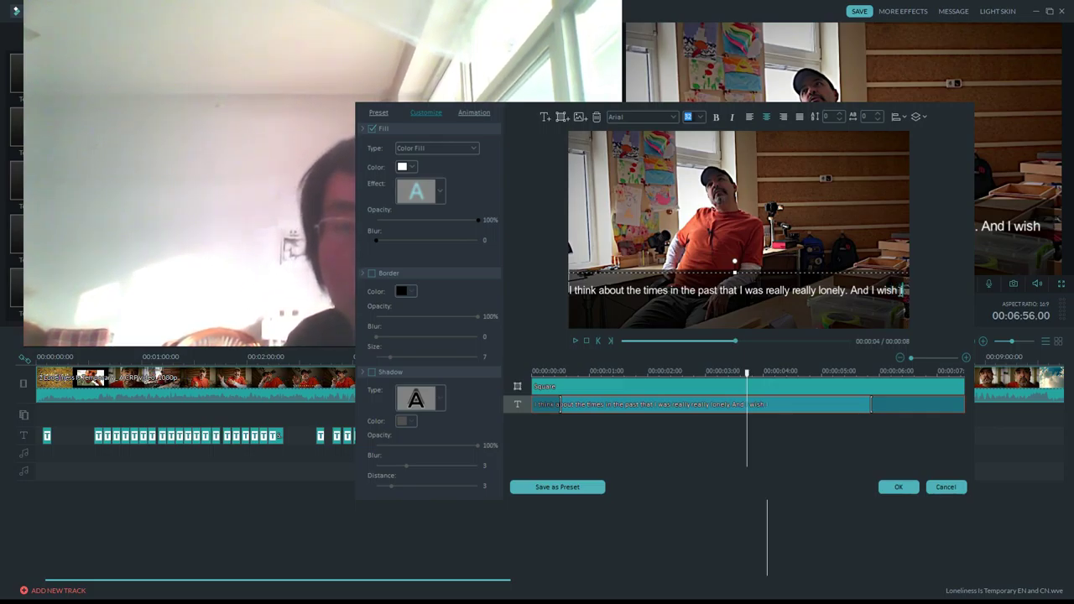
{"action": "type", "text": "'d used that timee"}
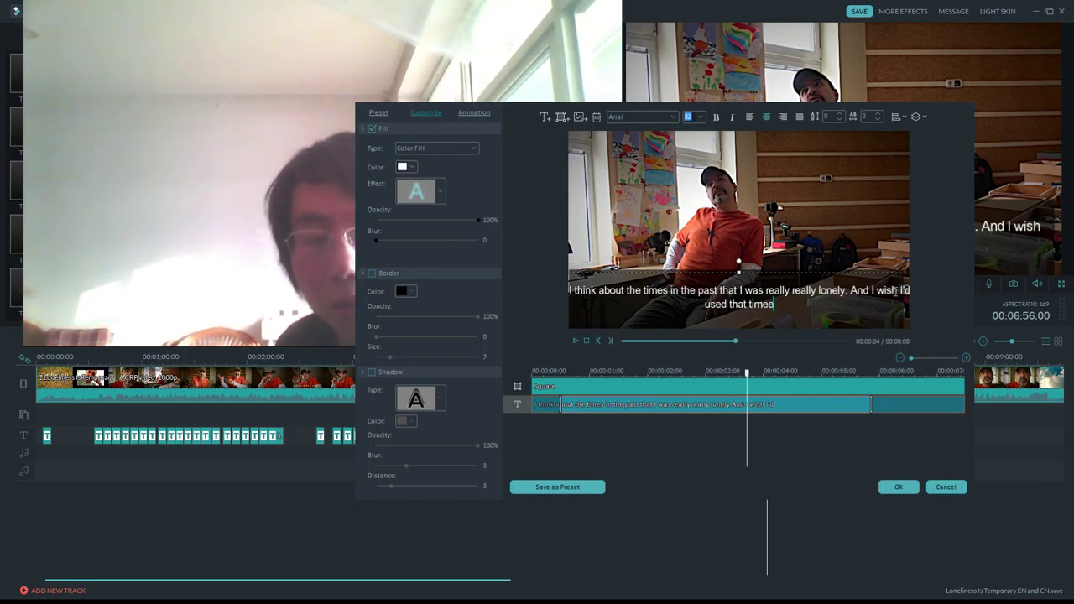
{"action": "key", "text": "BackSpace"}
{"action": "left_click", "coordinate": [576, 341]}
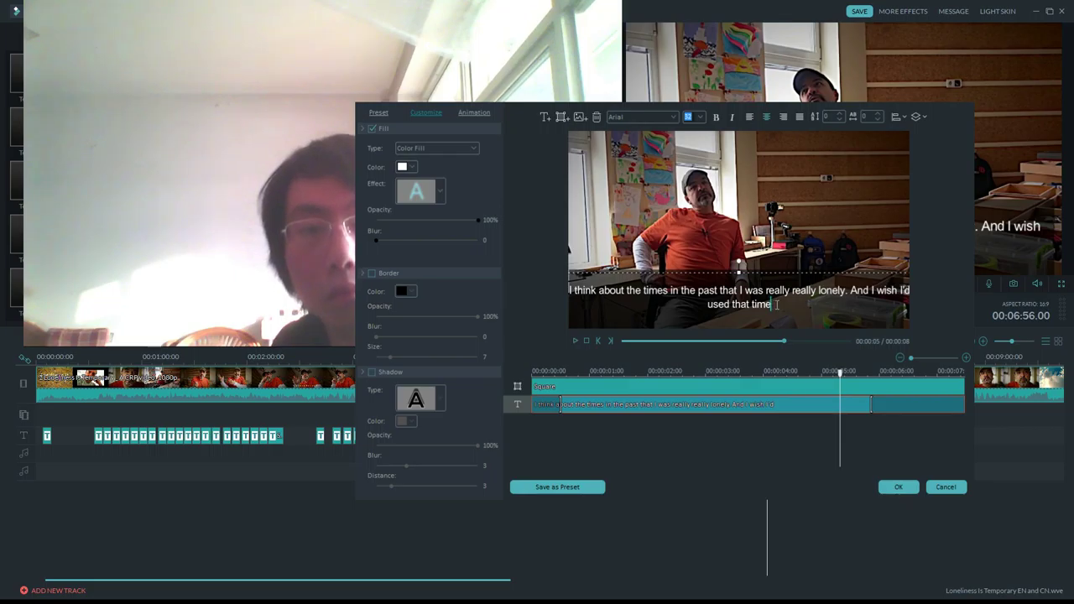
{"action": "type", "text": "to learn a lang"}
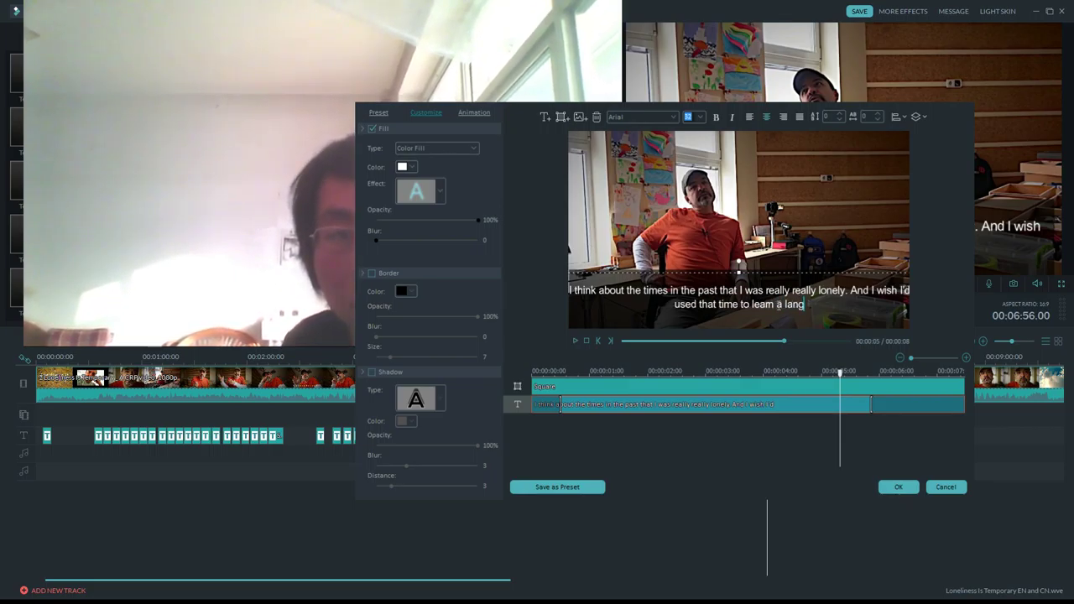
{"action": "type", "text": "uage."}
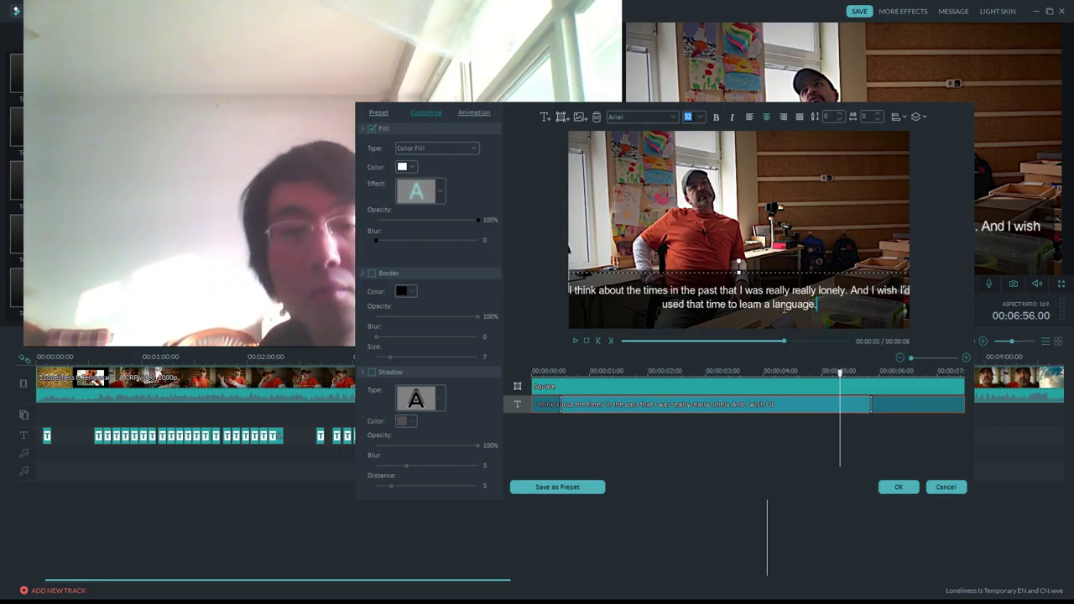
Play the next words, append "I only know two." and move the start of the text's closing animation to just before the clip's end.
{"action": "left_click", "coordinate": [578, 342]}
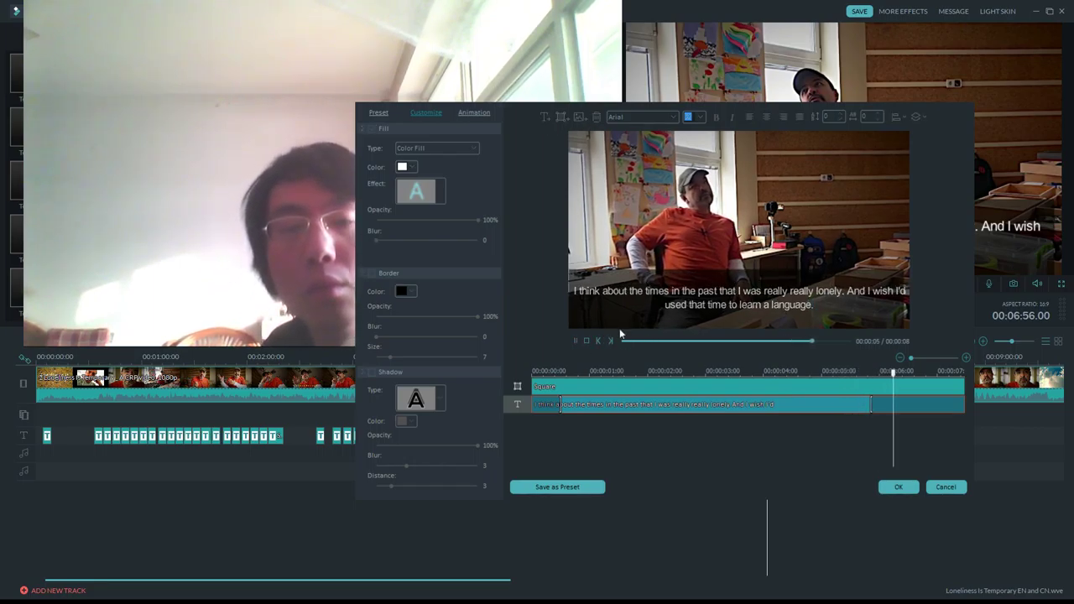
{"action": "left_click", "coordinate": [708, 317]}
{"action": "type", "text": "I"}
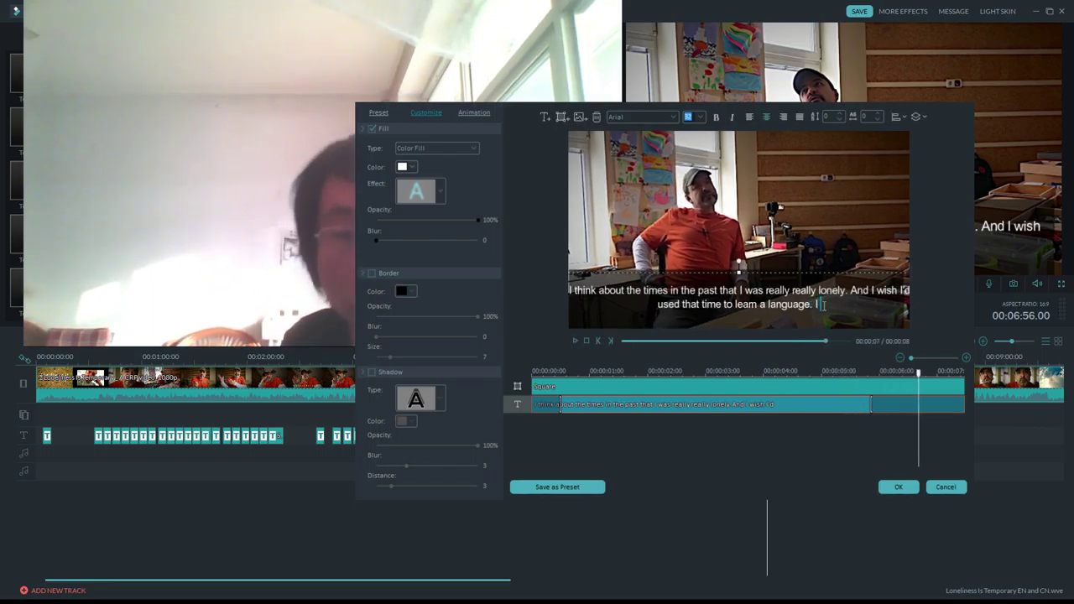
{"action": "type", "text": " only know two."}
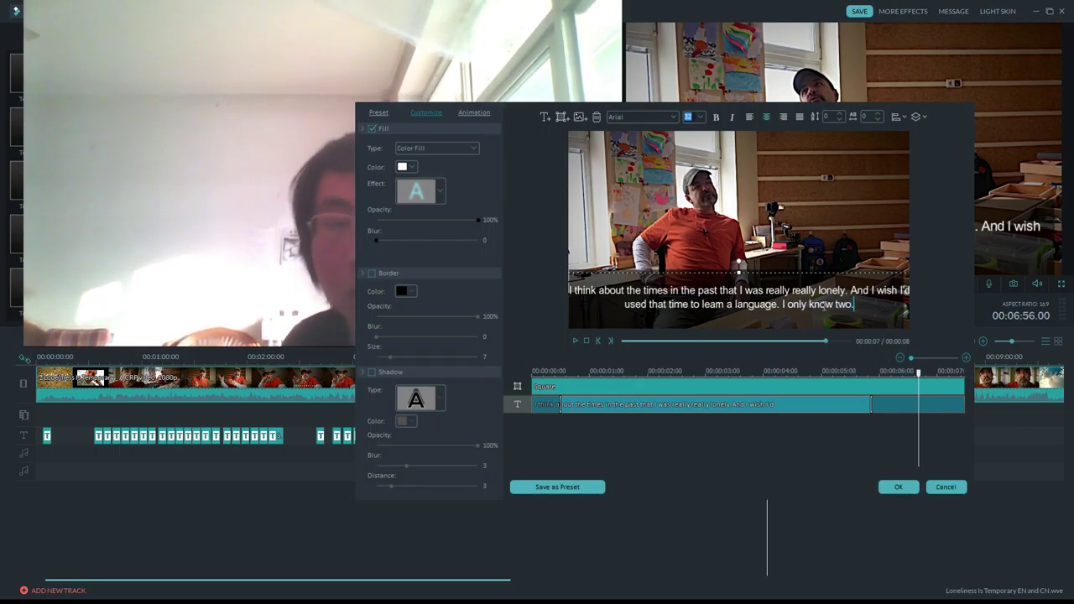
{"action": "left_click_drag", "start_coordinate": [871, 404], "coordinate": [947, 401]}
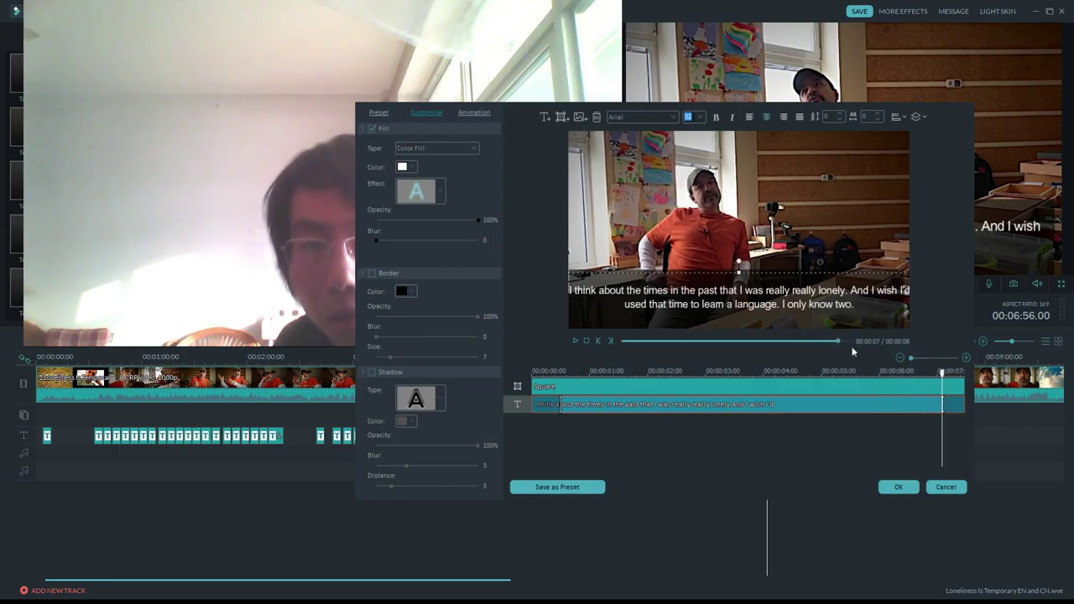
Replay the clip's last seconds and append "English and Spanish." to the subtitle's second line.
{"action": "left_click_drag", "start_coordinate": [838, 342], "coordinate": [780, 343]}
{"action": "key", "text": "space"}
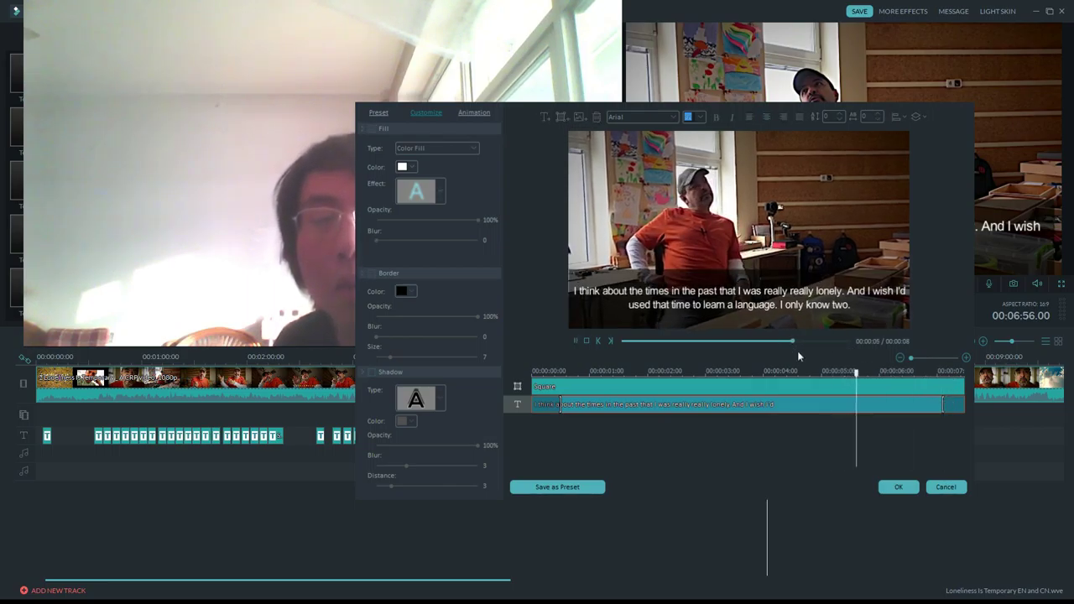
{"action": "double_click", "coordinate": [863, 308]}
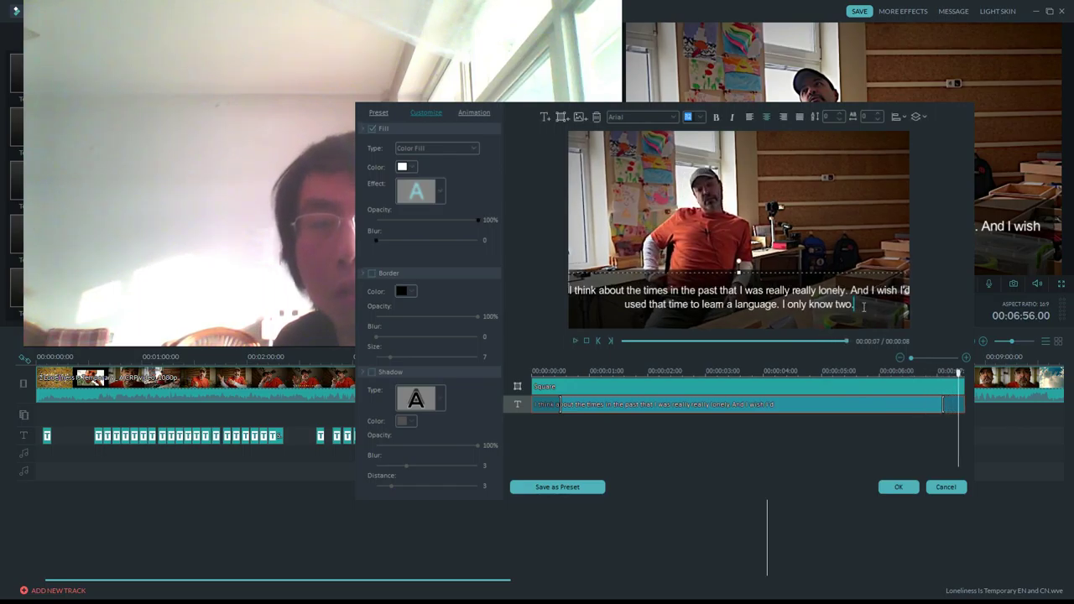
{"action": "type", "text": "English and"}
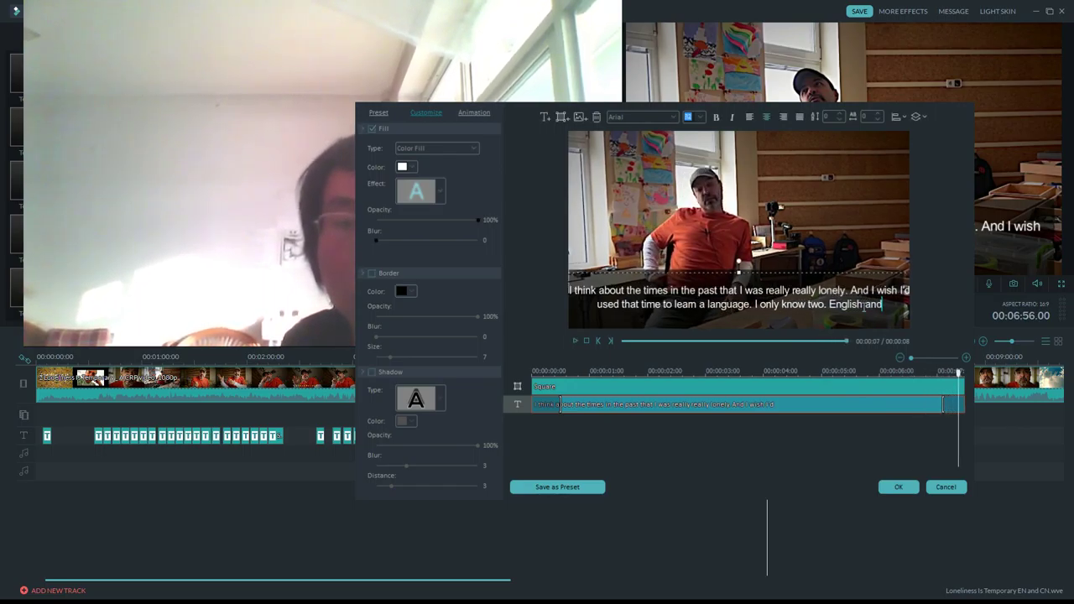
{"action": "type", "text": " Spanish."}
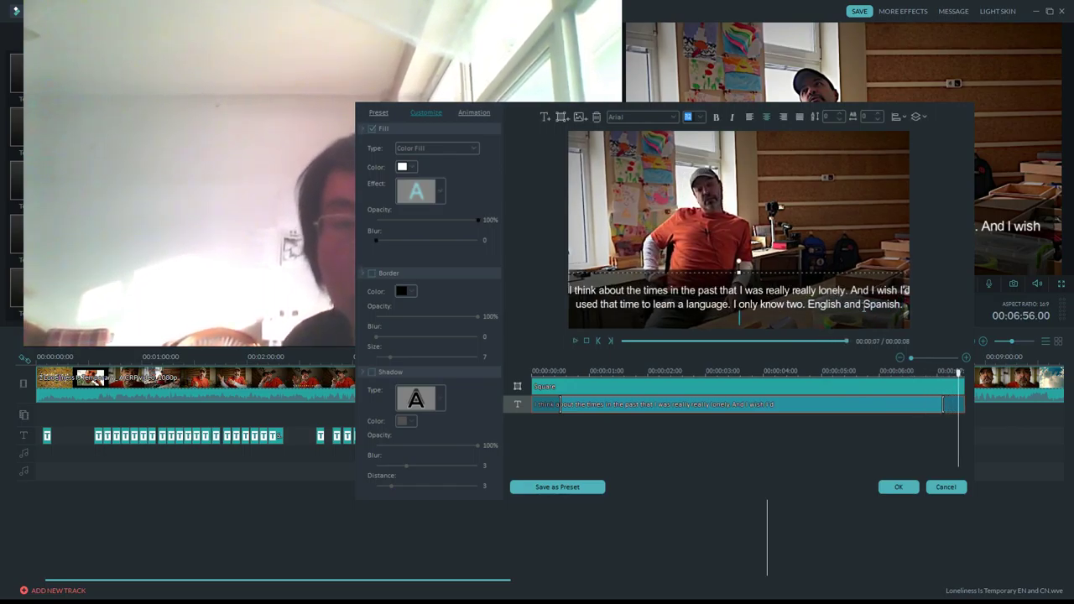
Play to the clip's end, shorten the text's opening animation and reposition the two-line subtitle over the dark band within the frame's width.
{"action": "left_click", "coordinate": [574, 341]}
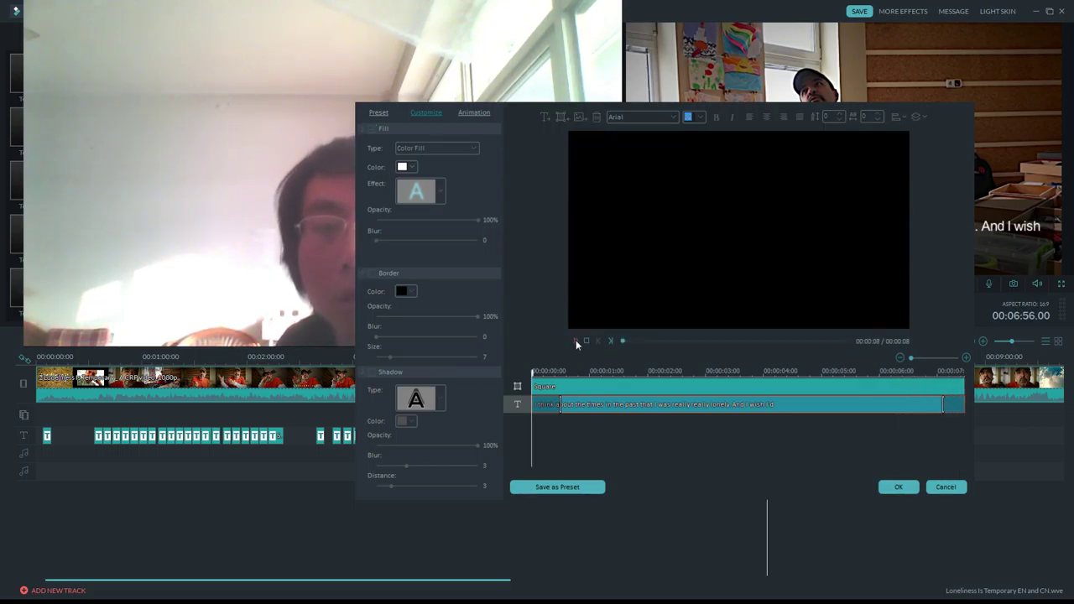
{"action": "left_click", "coordinate": [542, 403]}
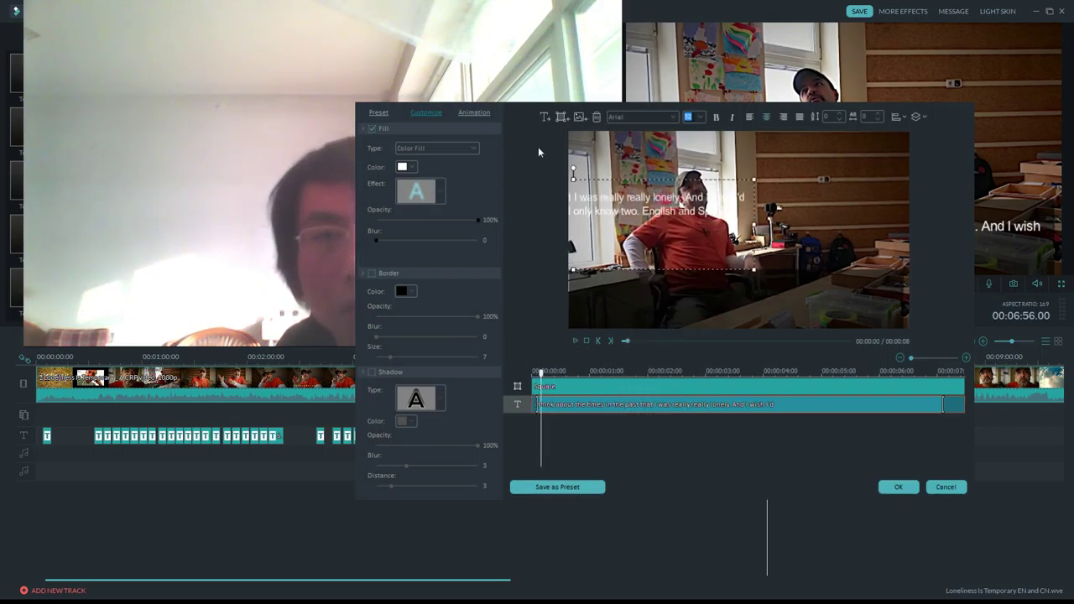
{"action": "left_click_drag", "start_coordinate": [698, 184], "coordinate": [853, 268]}
{"action": "mouse_move", "coordinate": [604, 262]}
{"action": "left_mouse_down"}
{"action": "mouse_move", "coordinate": [631, 255]}
{"action": "mouse_move", "coordinate": [581, 257]}
{"action": "mouse_move", "coordinate": [632, 261]}
{"action": "mouse_move", "coordinate": [591, 260]}
{"action": "left_mouse_up"}
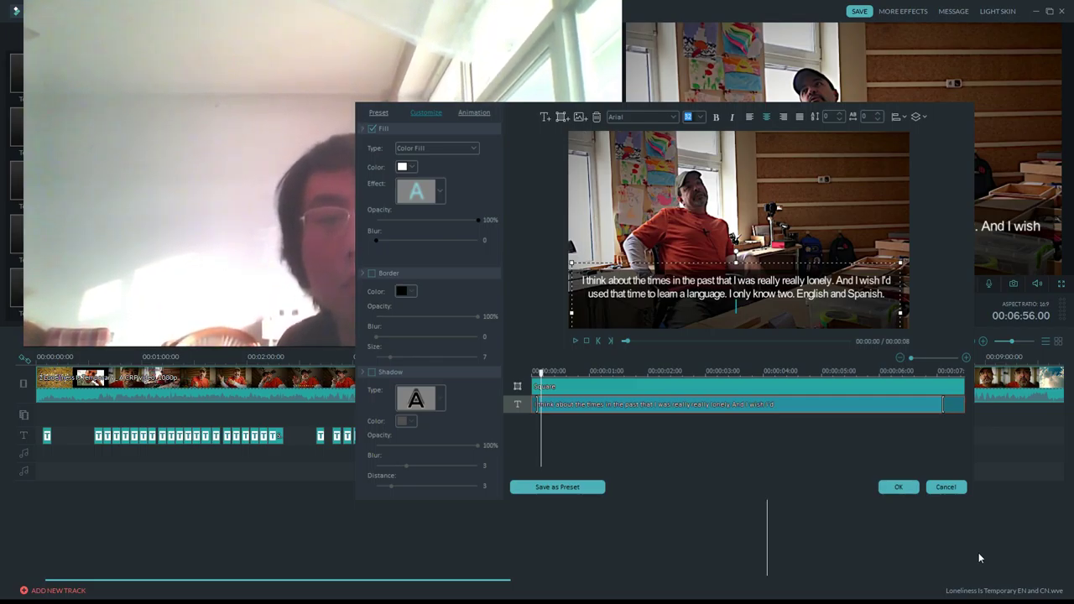
Begin the Chinese translation beneath the English subtitle with "回想起我騷年時期的孤獨一匹狼時光".
{"action": "type", "text": "回想起我"}
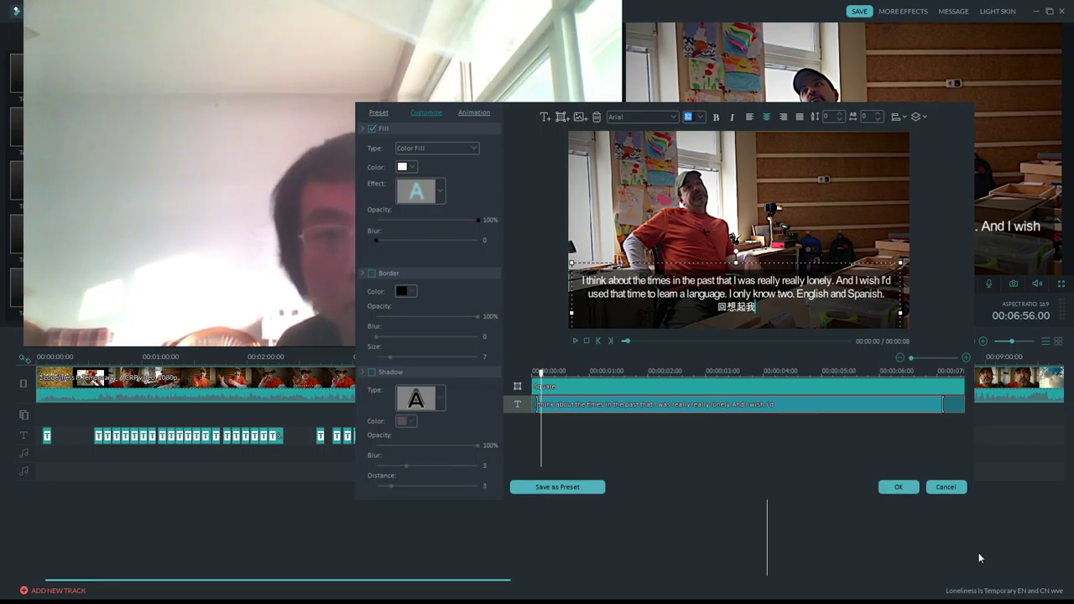
{"action": "type", "text": "當年"}
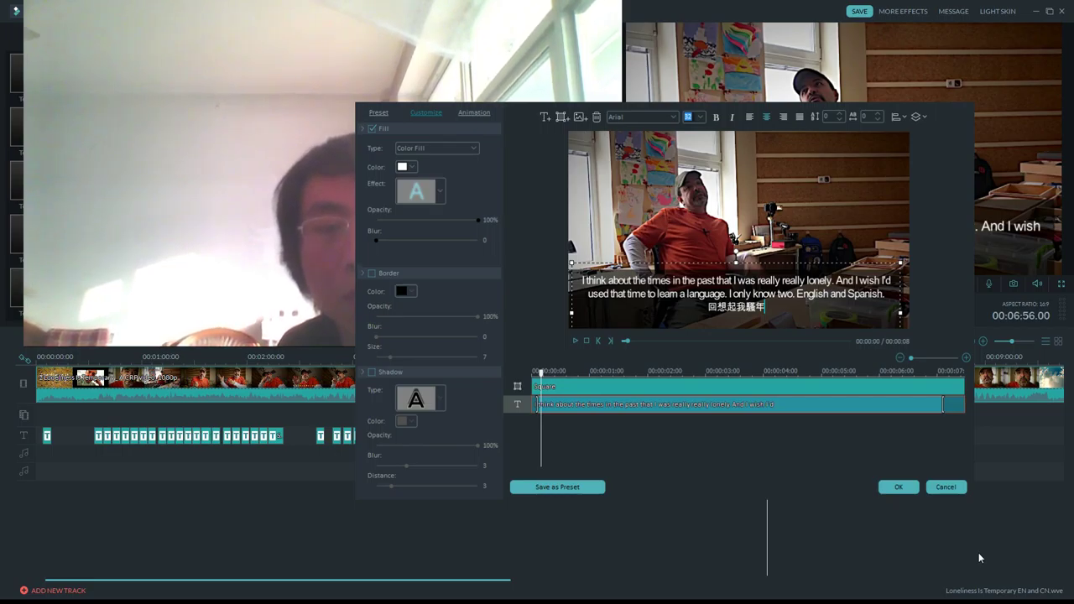
{"action": "type", "text": "時期的"}
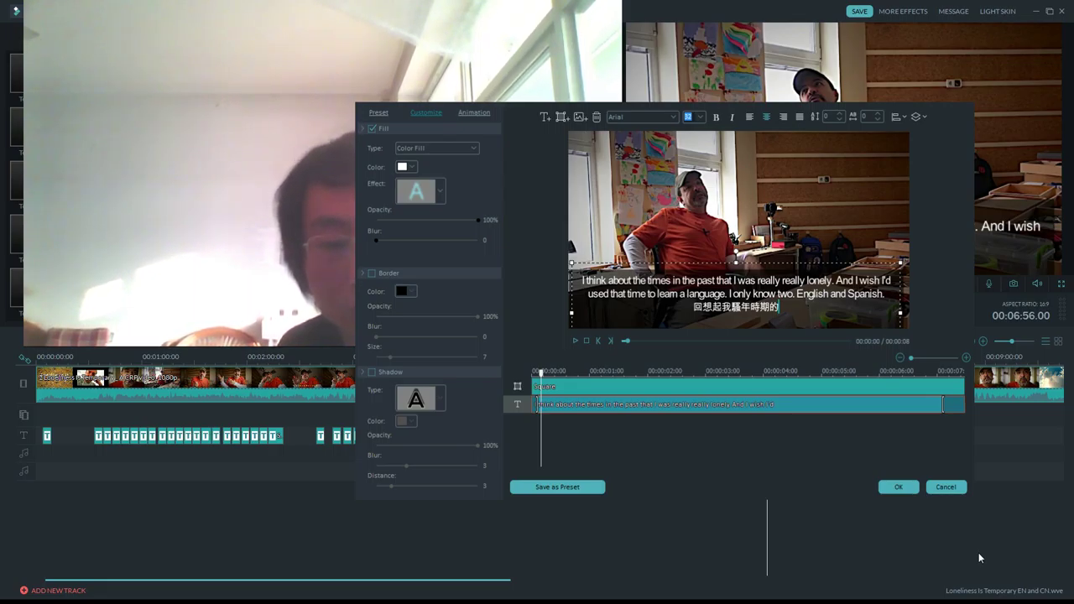
{"action": "type", "text": "孤獨一匹狼時光"}
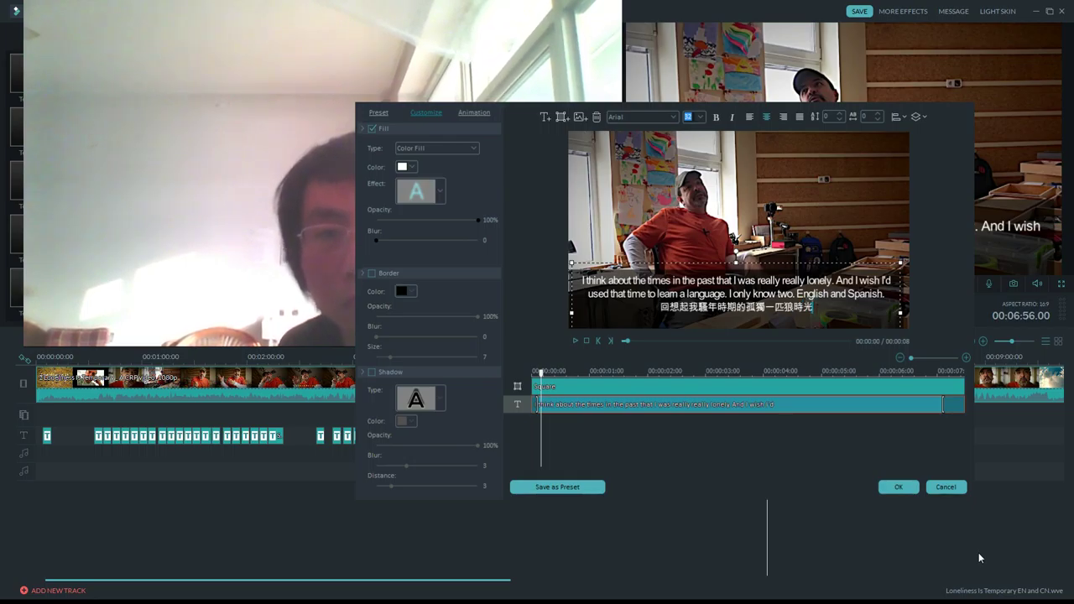
{"action": "key", "text": "Return"}
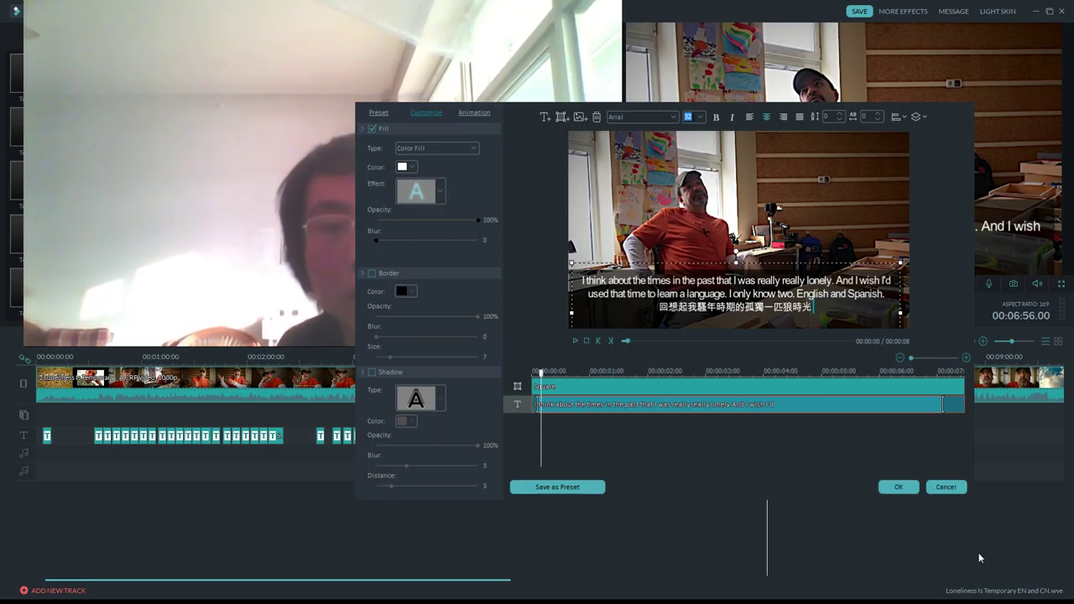
Continue the Chinese line after a space with "我真希望當時的我學多一門語言。".
{"action": "type", "text": "我真希望"}
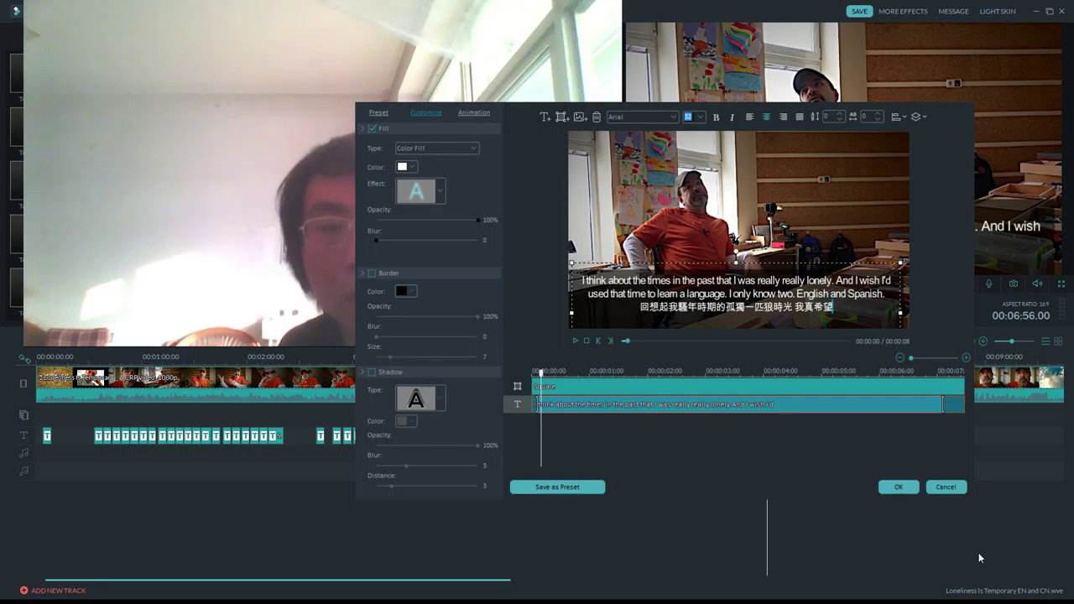
{"action": "type", "text": "當時的我"}
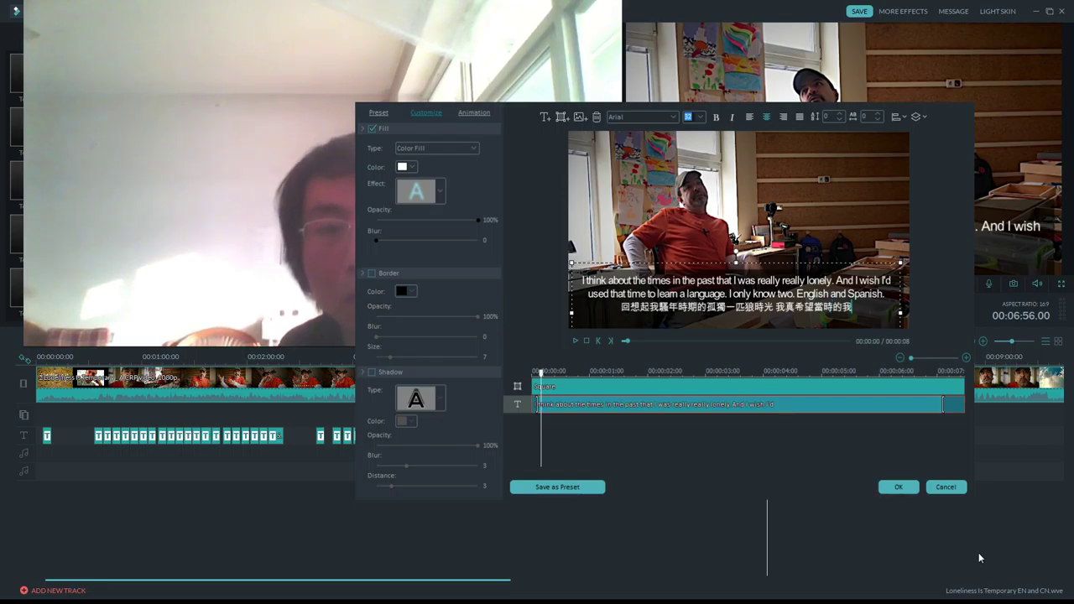
{"action": "type", "text": "學門"}
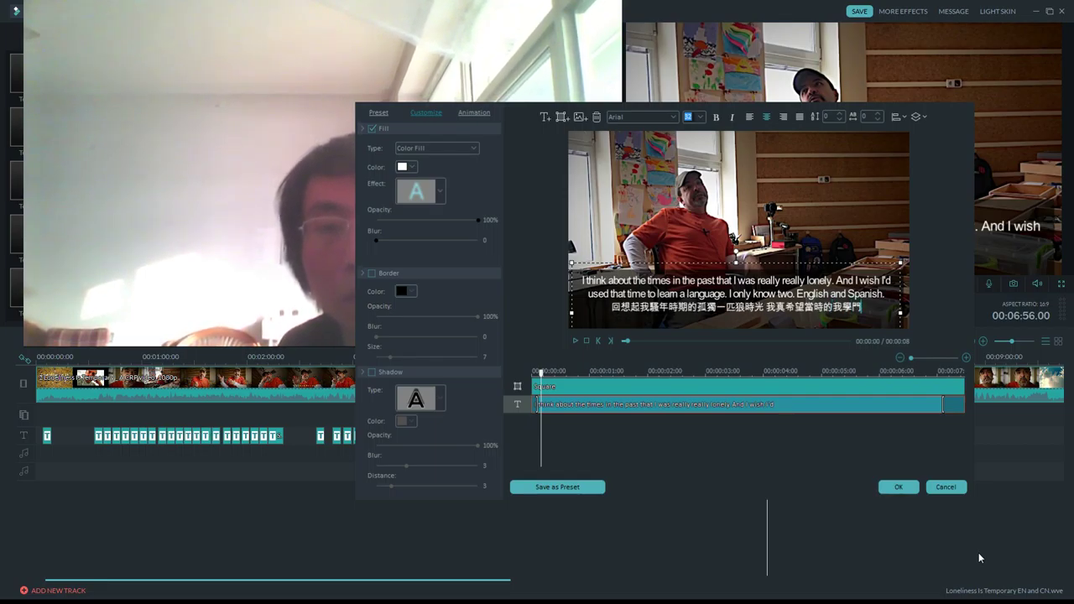
{"action": "key", "text": "BackSpace"}
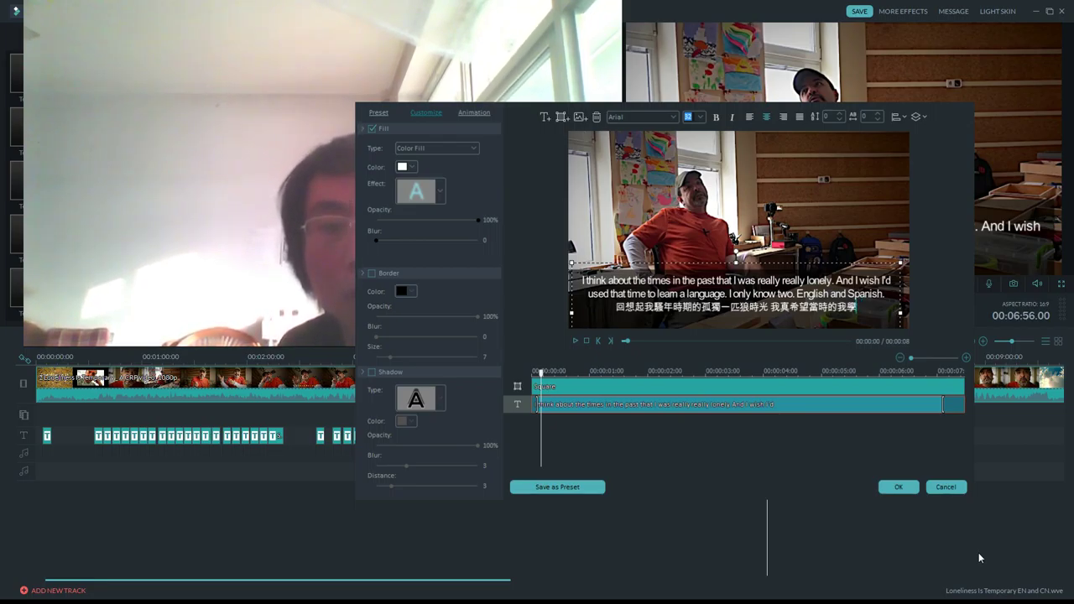
{"action": "type", "text": "多一門"}
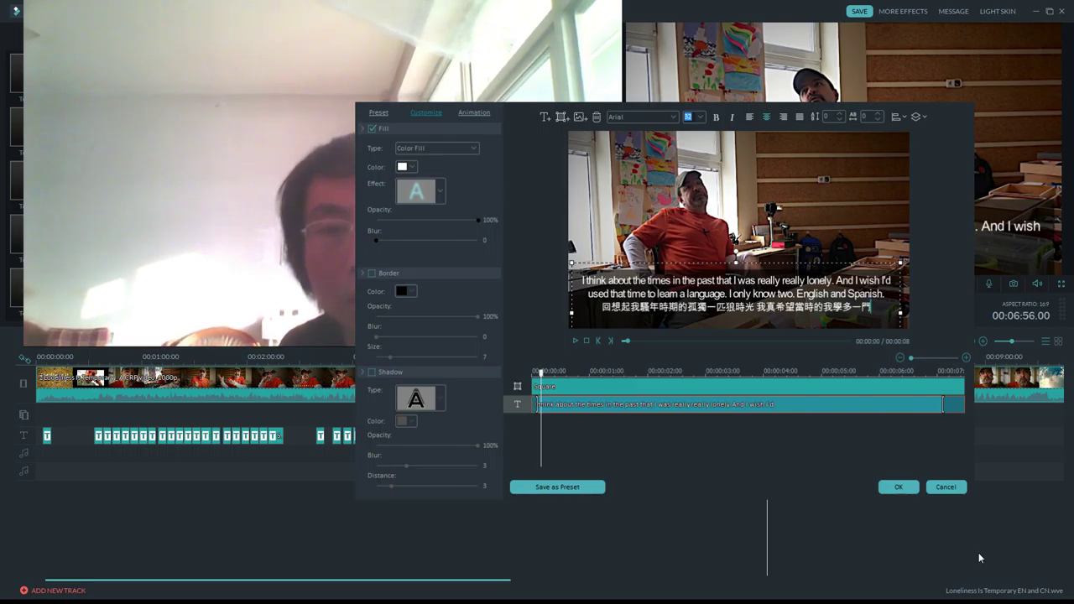
{"action": "type", "text": "語言。"}
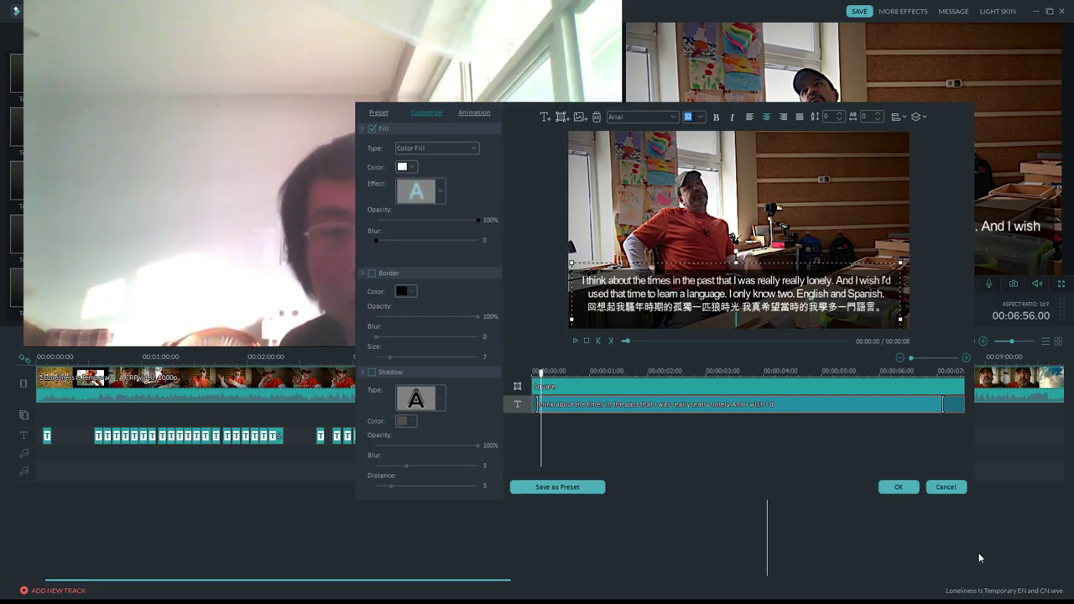
Add the closing Chinese sentence "我現在只會講兩種語言 英文跟西語。" to the subtitle.
{"action": "type", "text": "我現在只"}
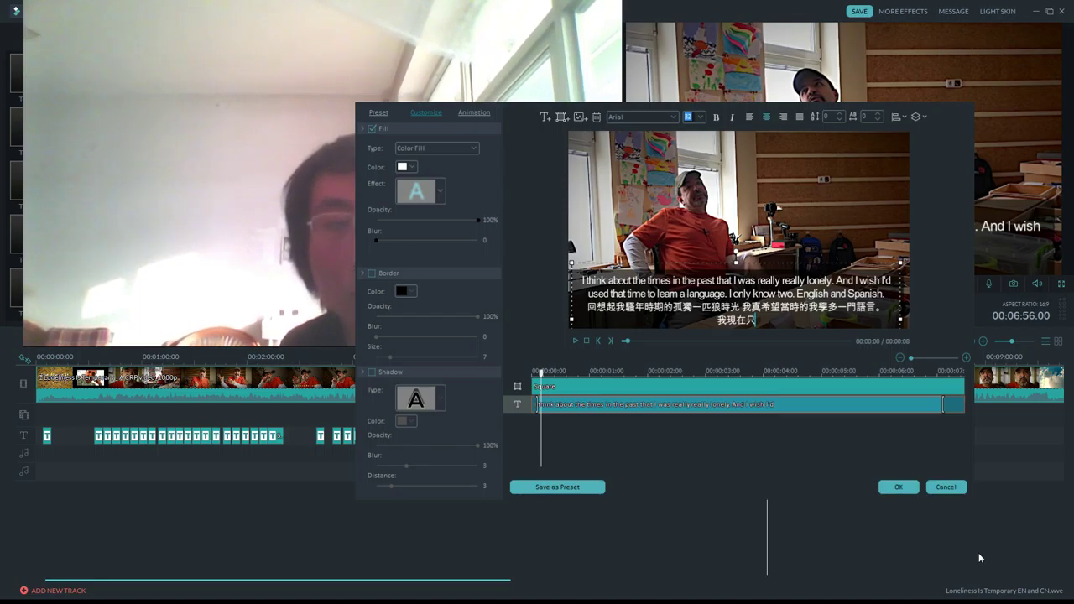
{"action": "type", "text": "會講"}
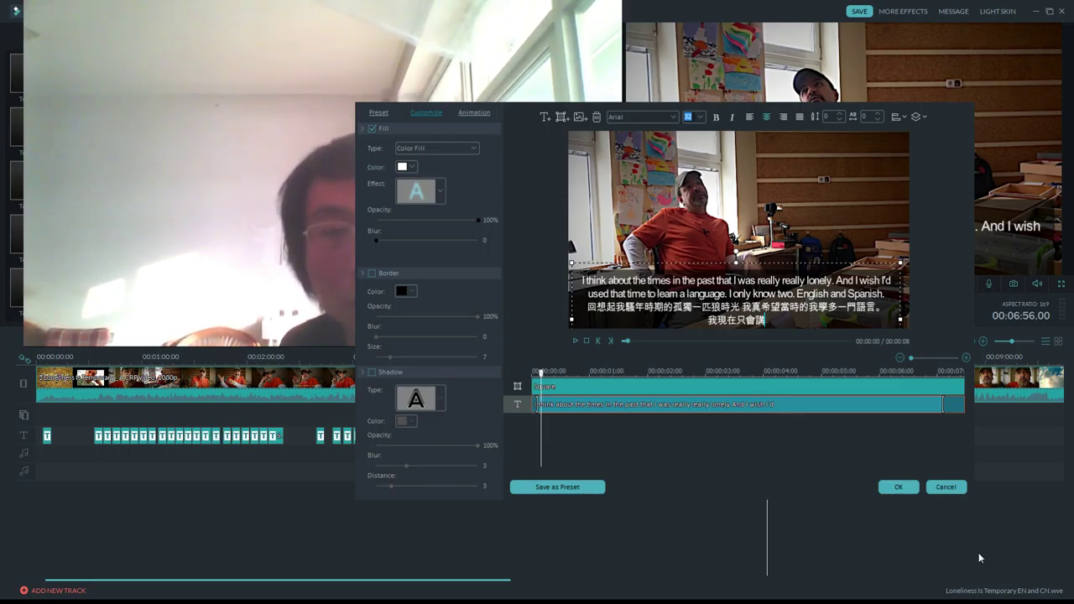
{"action": "type", "text": "兩"}
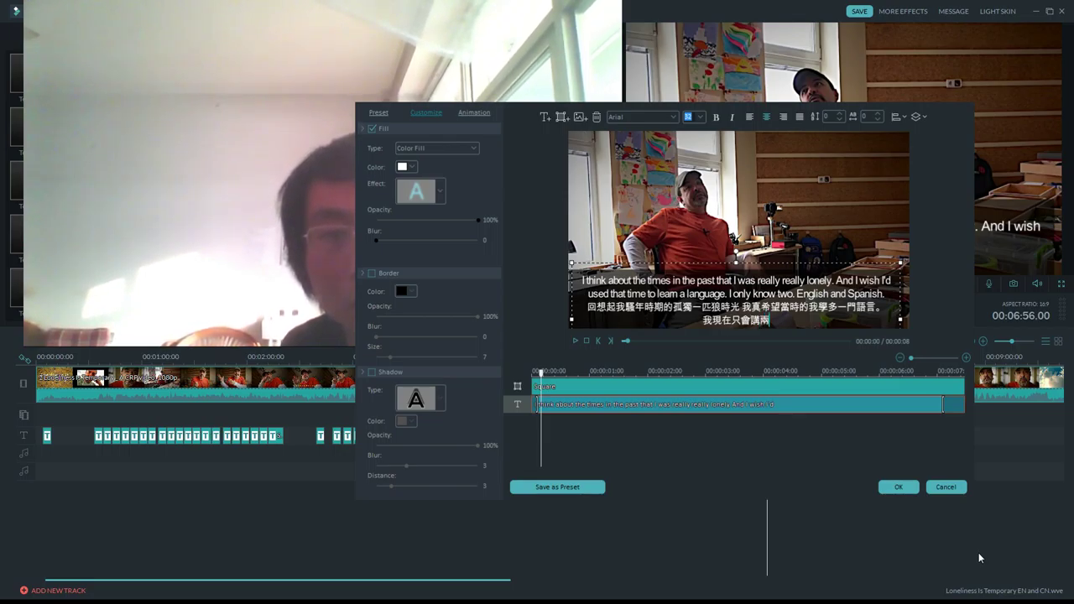
{"action": "type", "text": "種"}
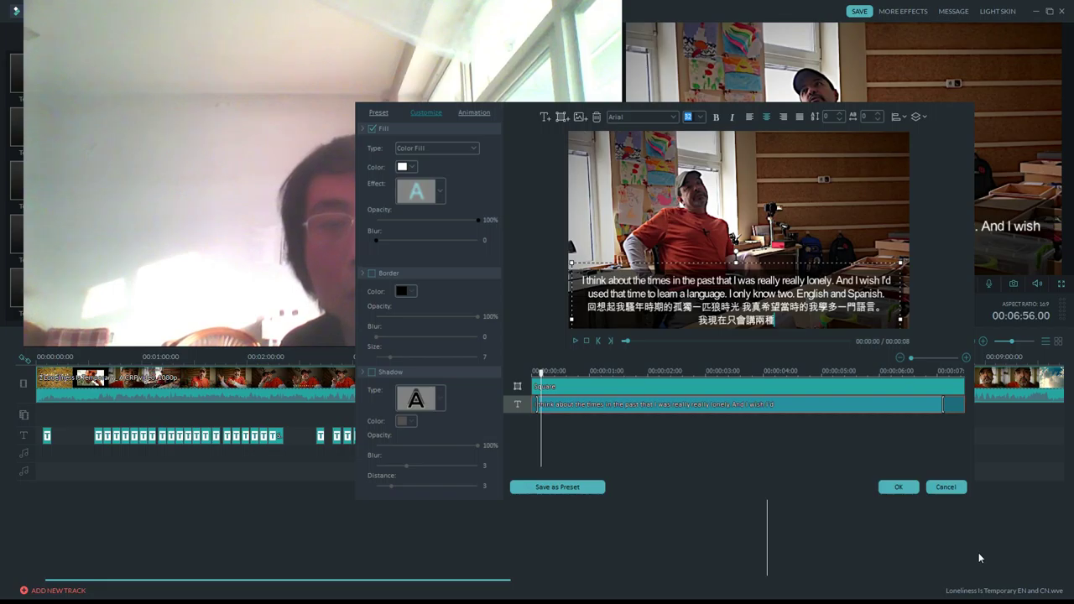
{"action": "type", "text": "語言"}
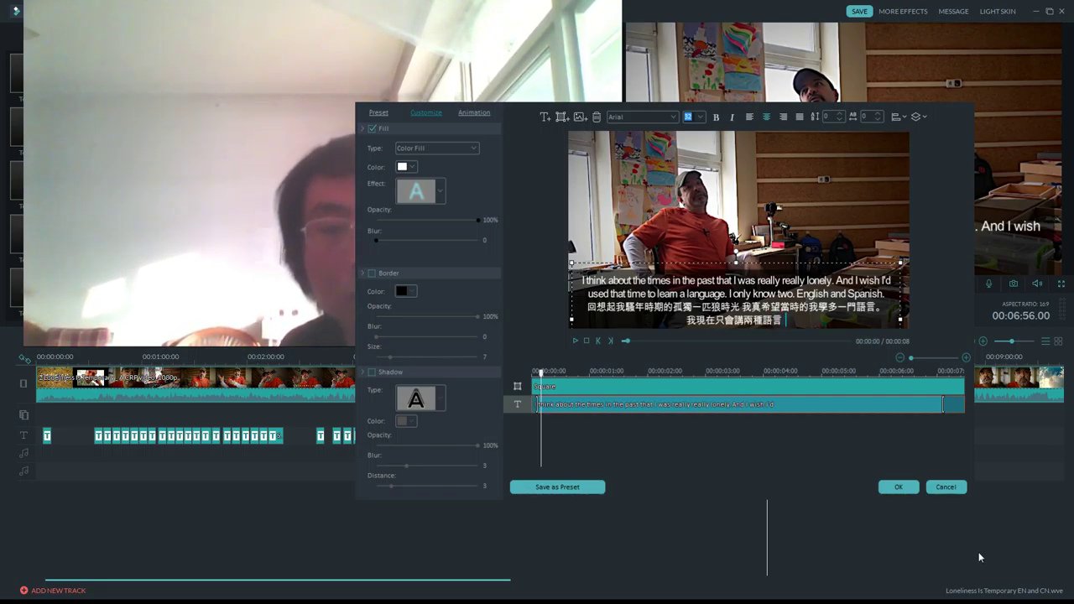
{"action": "type", "text": " 英文跟"}
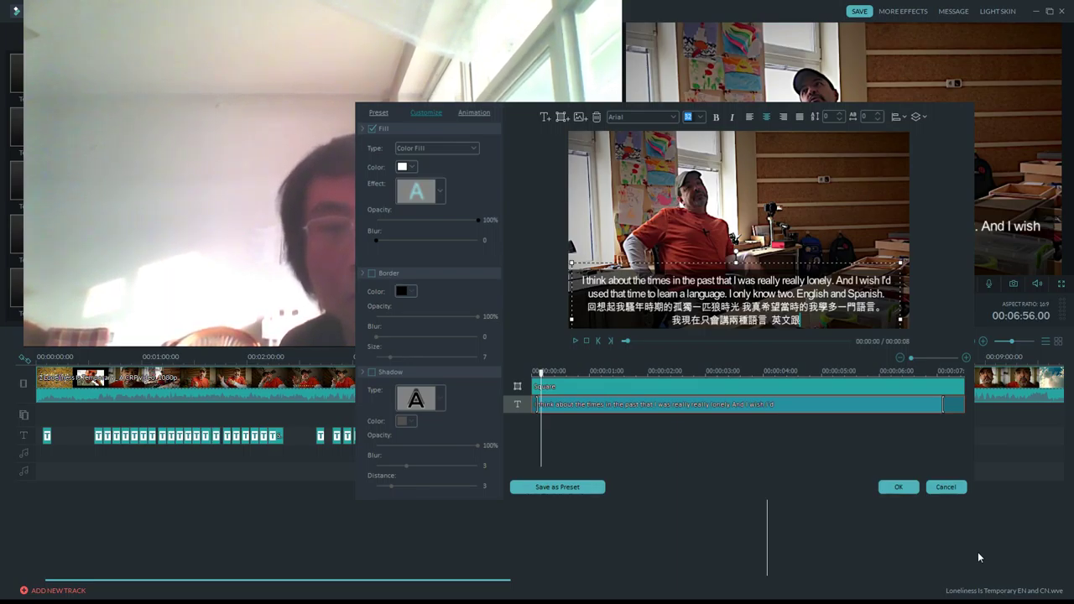
{"action": "type", "text": "西語。"}
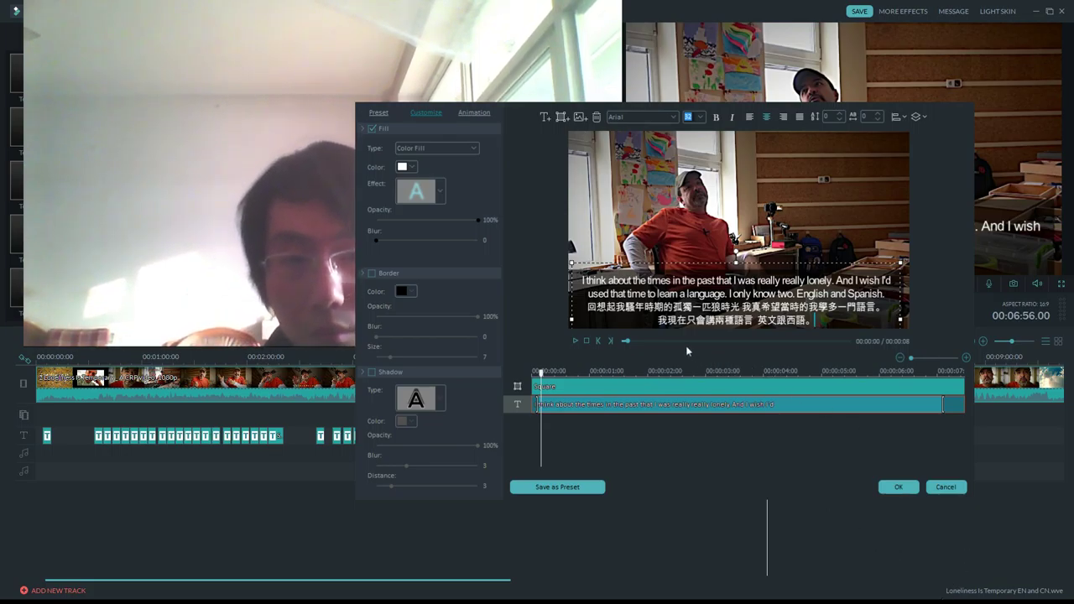
Preview the bilingual subtitle to its end, choose the Fade animation for its text and apply the edits.
{"action": "left_click", "coordinate": [575, 341]}
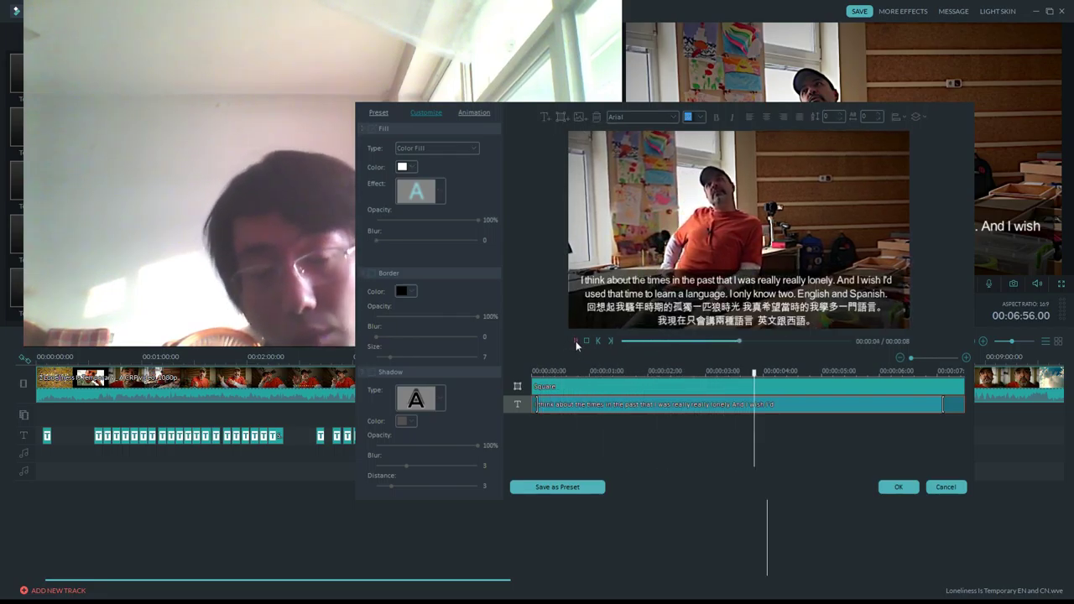
{"action": "left_click", "coordinate": [478, 113]}
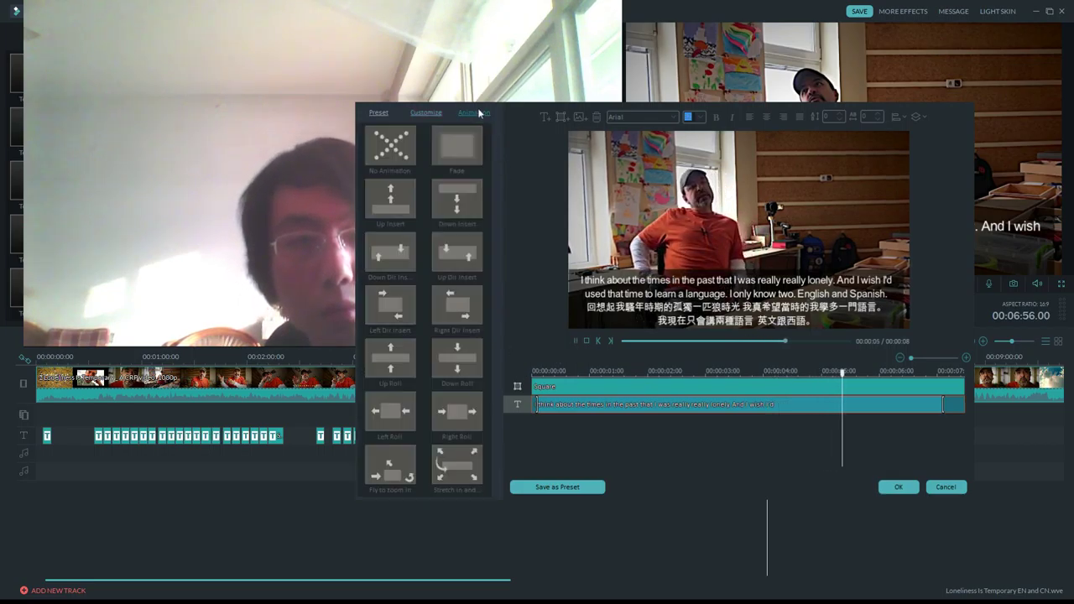
{"action": "left_click", "coordinate": [473, 159]}
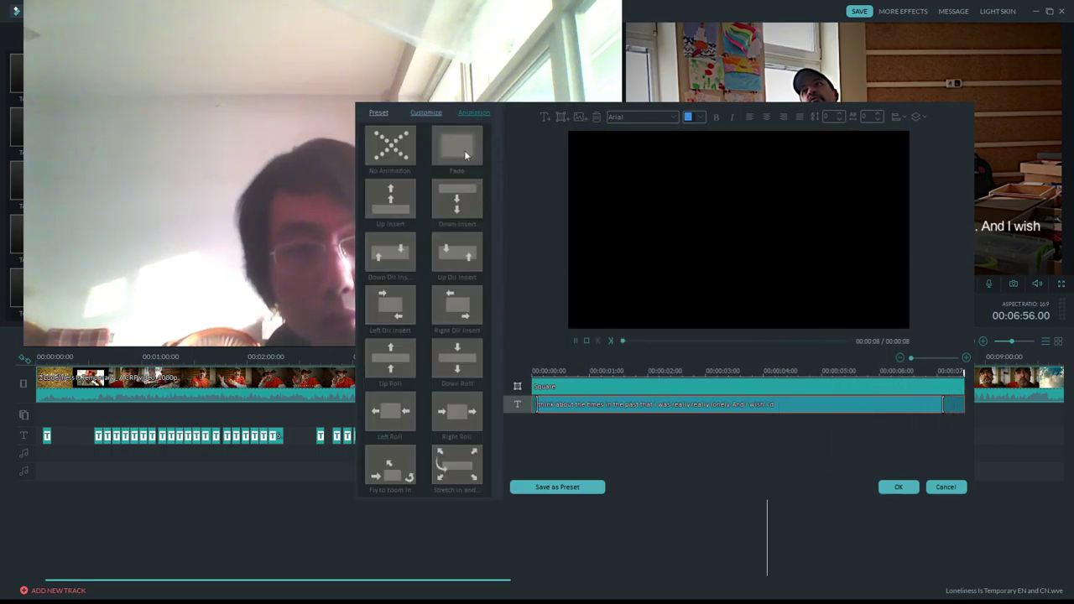
{"action": "left_click", "coordinate": [575, 340]}
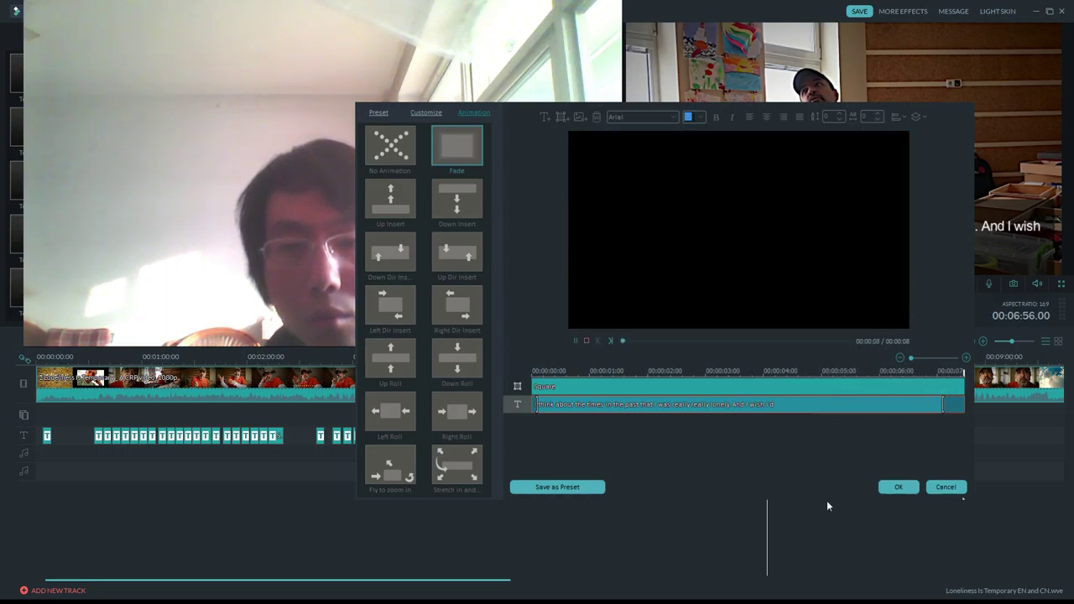
{"action": "left_click", "coordinate": [897, 487]}
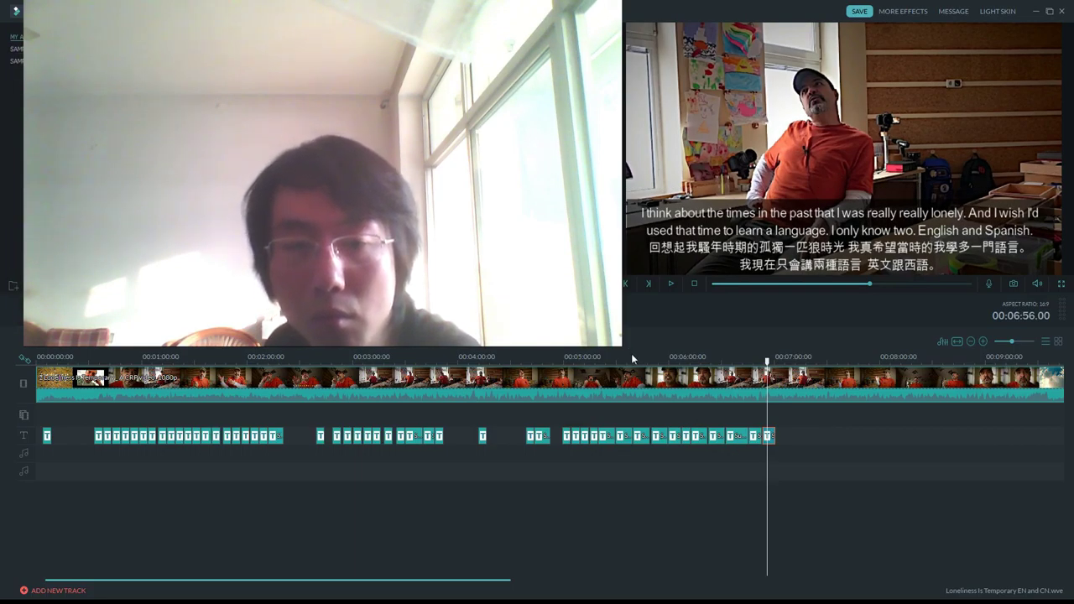
{"action": "scroll", "coordinate": [631, 353], "scroll_direction": "down", "scroll_amount": 3}
{"action": "scroll", "coordinate": [663, 354], "scroll_direction": "up", "scroll_amount": 3}
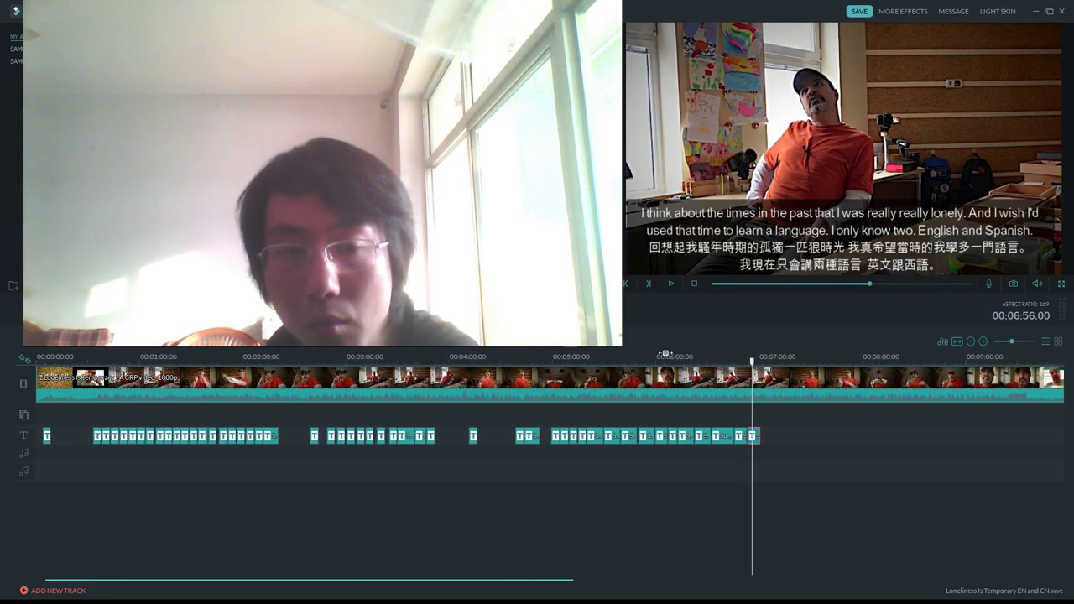
{"action": "scroll", "coordinate": [664, 354], "scroll_direction": "down", "scroll_amount": 3}
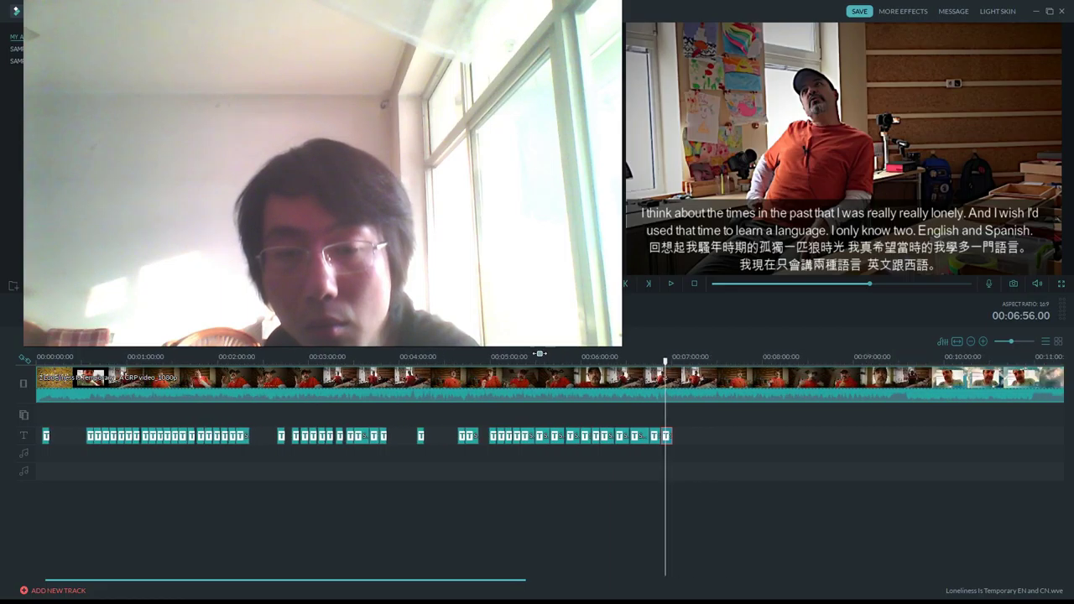
{"action": "scroll", "coordinate": [539, 353], "scroll_direction": "down", "scroll_amount": 2}
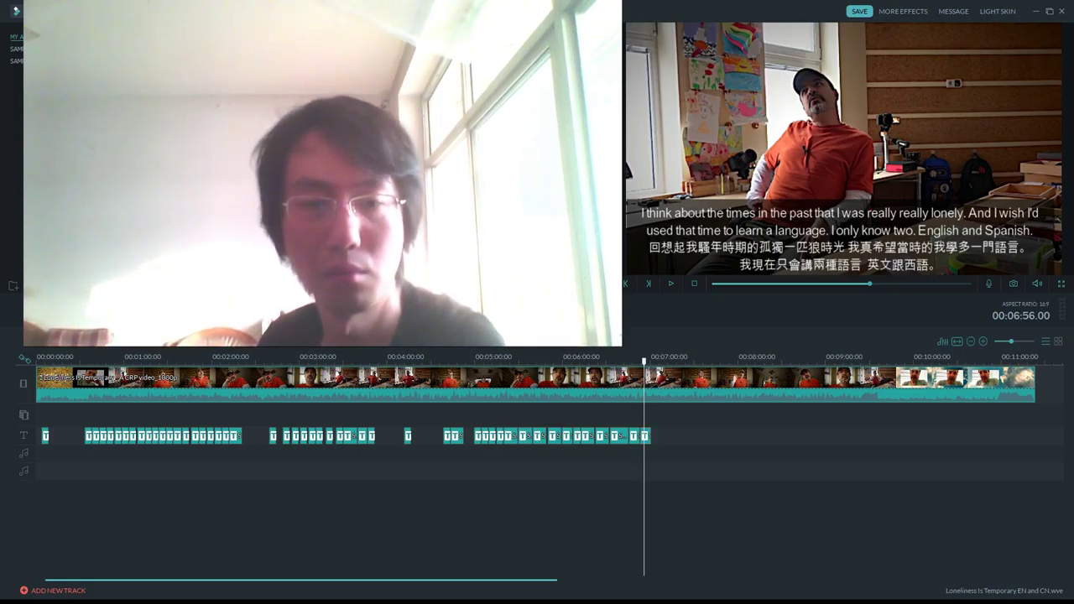
{"action": "double_click", "coordinate": [644, 435]}
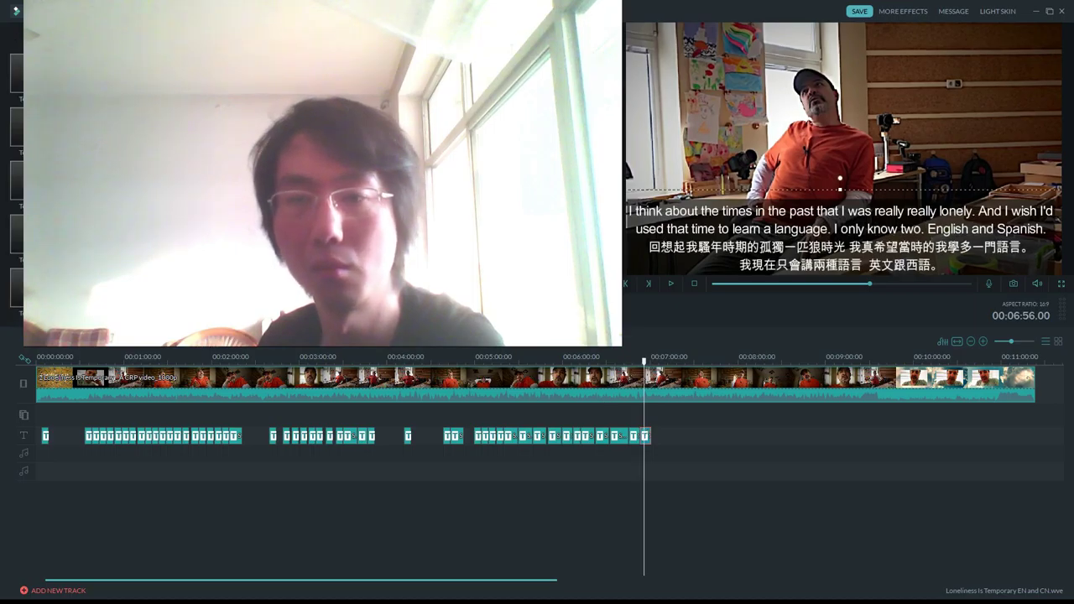
{"action": "left_click", "coordinate": [592, 325]}
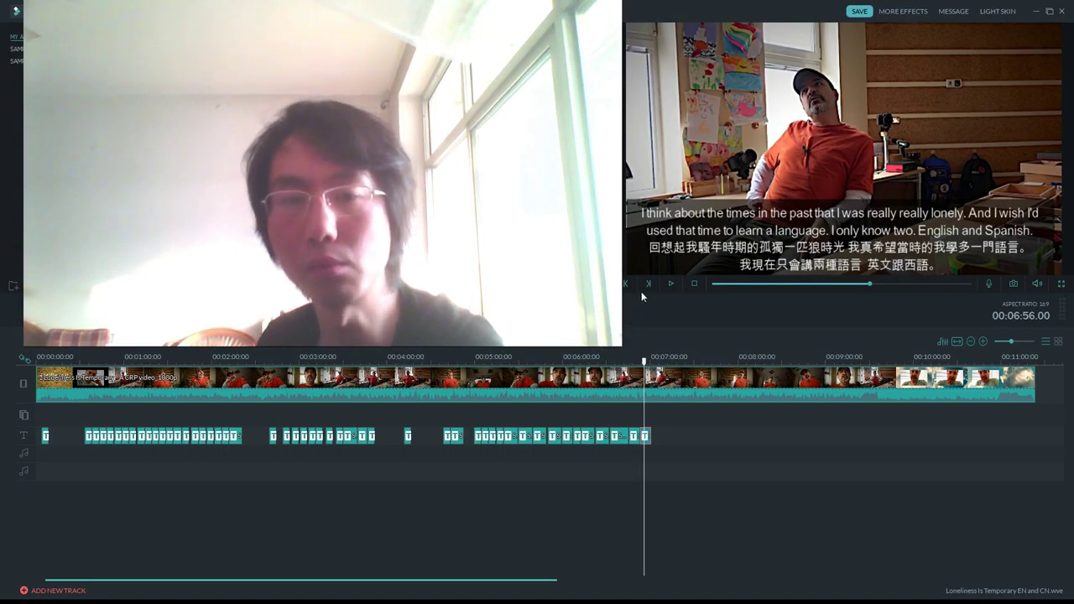
Play the video to 00:07:01.04, just past the last subtitle, and place a copy of that subtitle clip directly after it.
{"action": "left_click", "coordinate": [671, 283]}
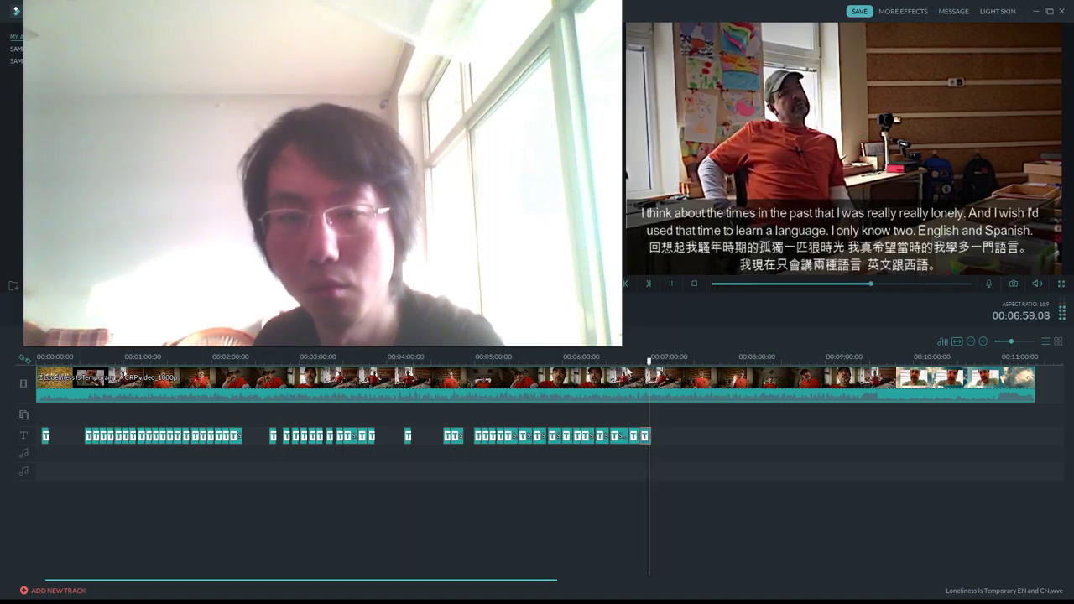
{"action": "left_click", "coordinate": [653, 362]}
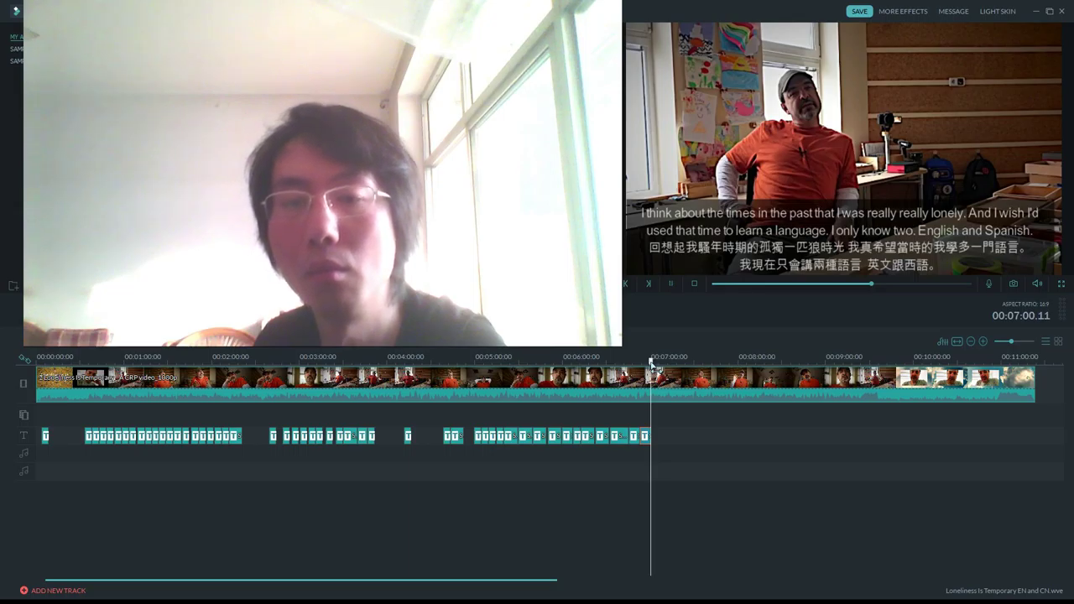
{"action": "key", "text": "space"}
{"action": "left_click", "coordinate": [656, 435]}
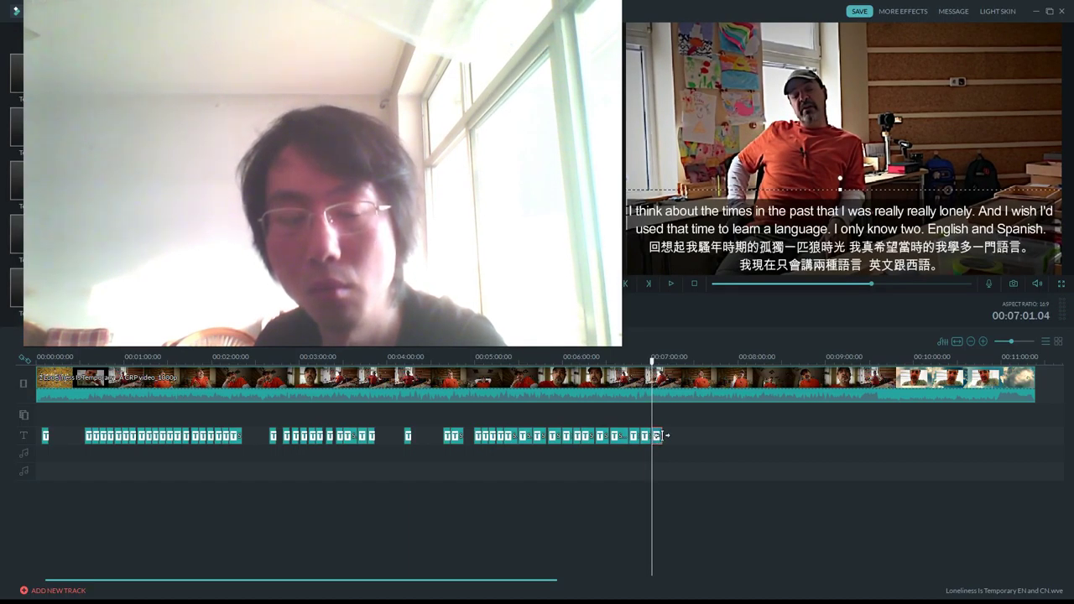
{"action": "key", "text": "Escape"}
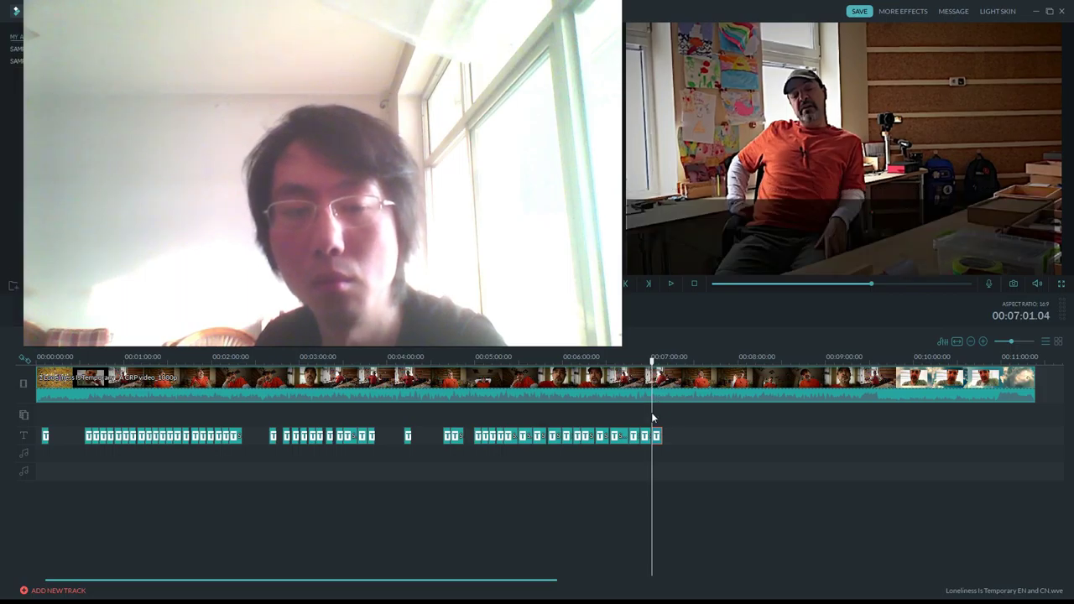
Open the copied subtitle in the advanced text editor and delete its English sentences after the initial "I".
{"action": "left_click", "coordinate": [658, 435]}
{"action": "double_click", "coordinate": [658, 436]}
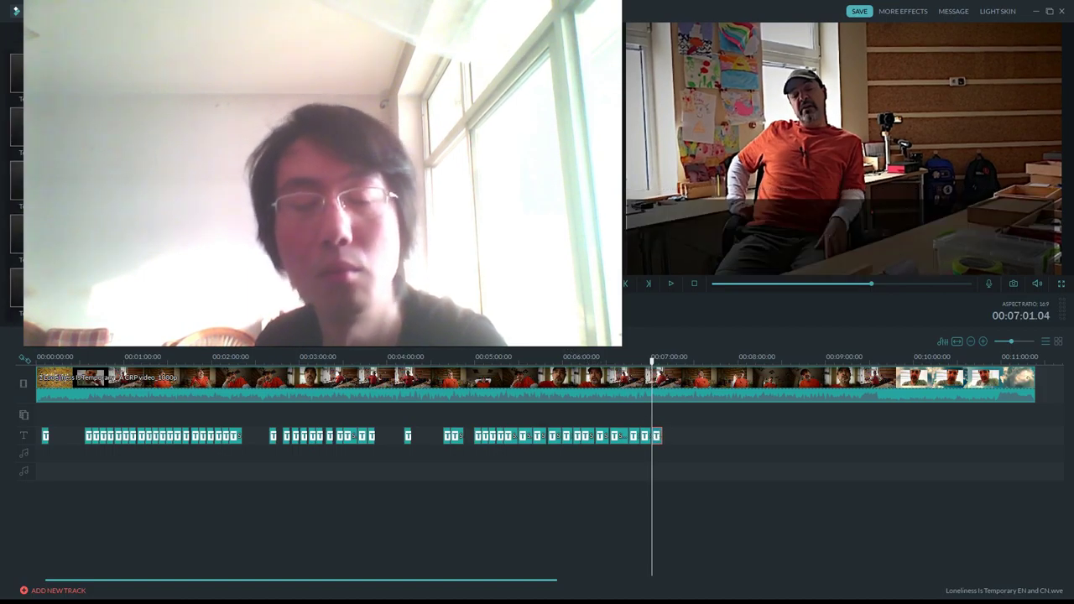
{"action": "left_click_drag", "start_coordinate": [884, 292], "coordinate": [614, 284]}
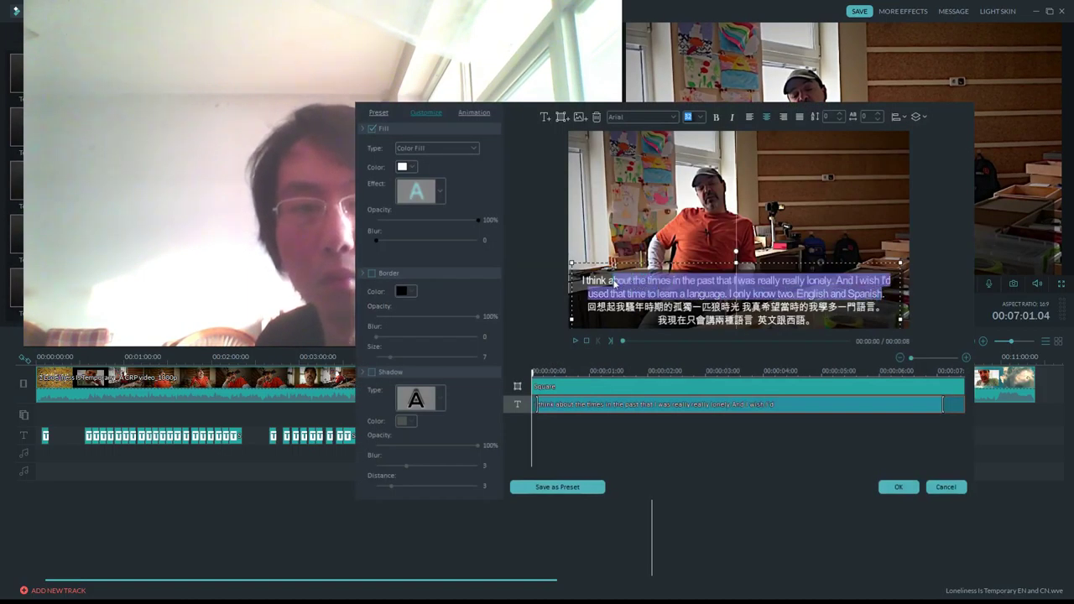
{"action": "key", "text": "Delete"}
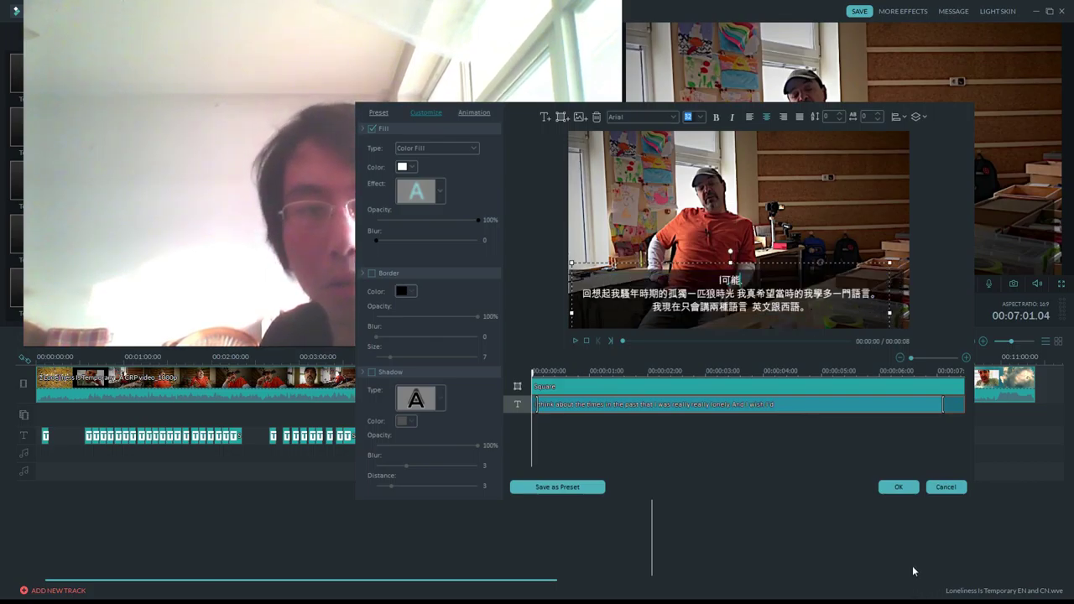
Replace the leftover characters above the two Chinese lines with the English sentence "I know them very very well.".
{"action": "key", "text": "BackSpace"}
{"action": "key", "text": "BackSpace"}
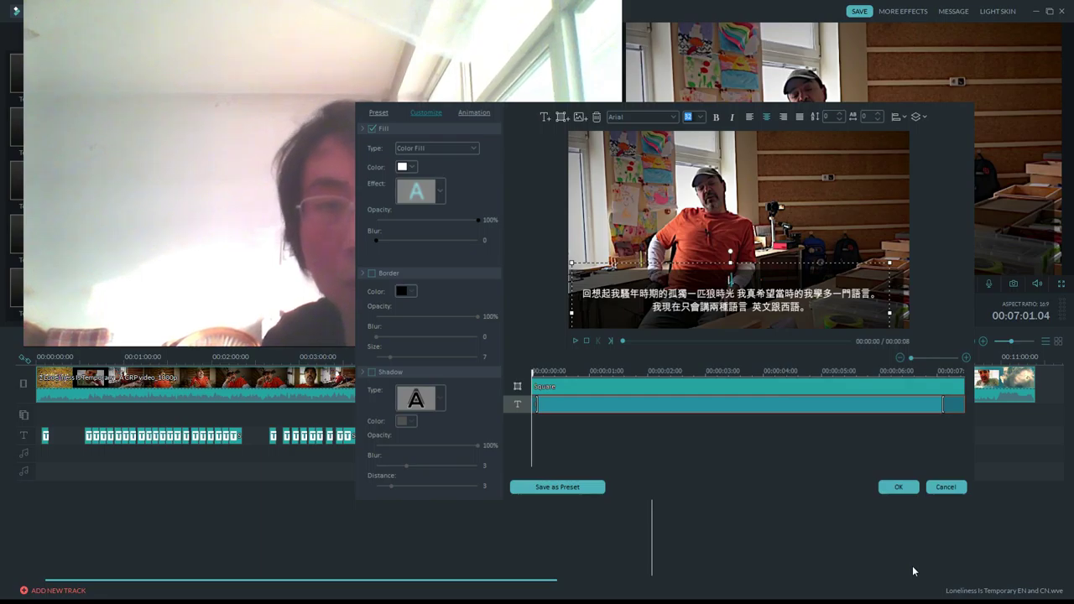
{"action": "type", "text": "I know them very very well."}
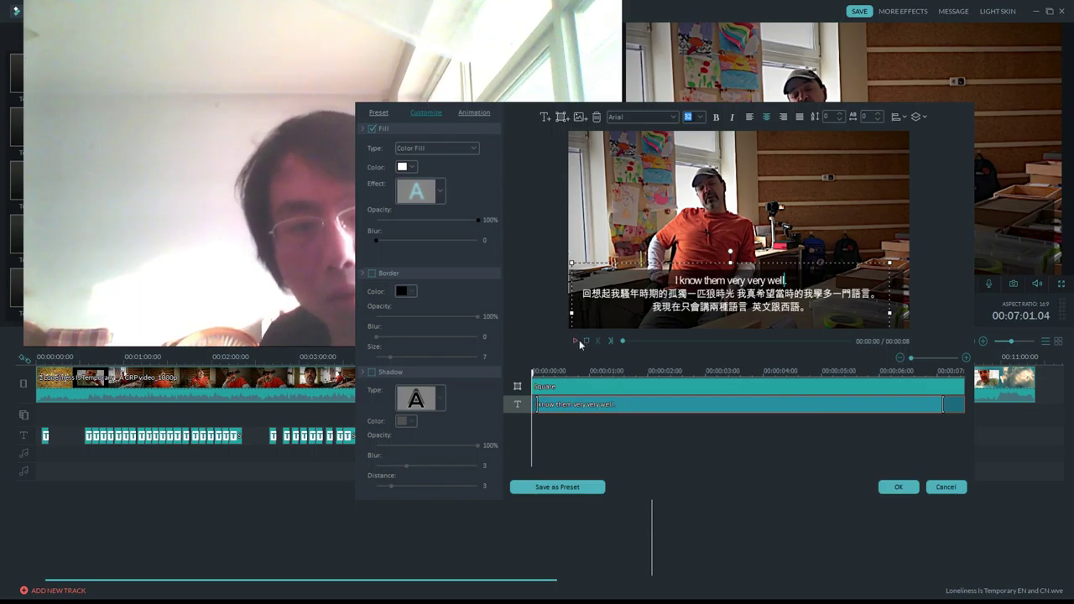
Preview the clip's speech and append "Yeah. But I wish I'd had" to the English line.
{"action": "left_click", "coordinate": [576, 342]}
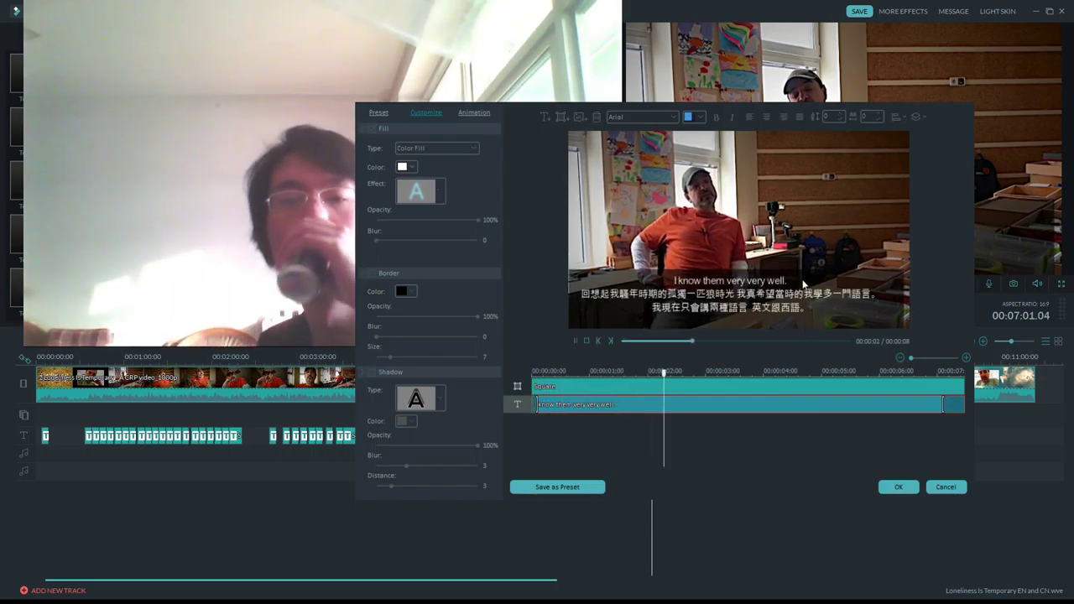
{"action": "left_click", "coordinate": [799, 281]}
{"action": "left_click", "coordinate": [860, 371]}
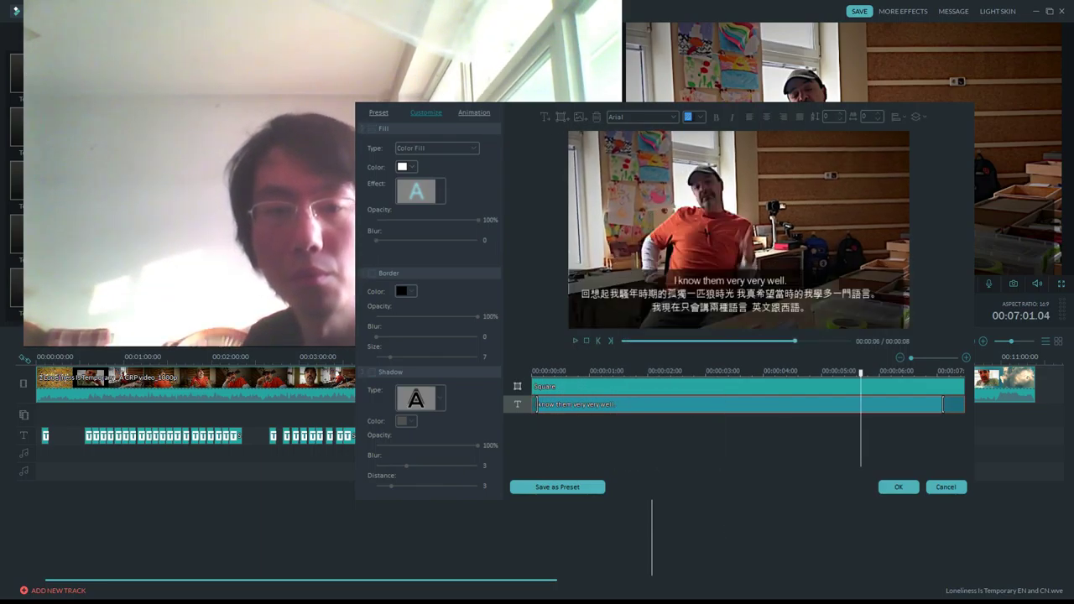
{"action": "left_click", "coordinate": [554, 371]}
{"action": "left_click", "coordinate": [796, 279]}
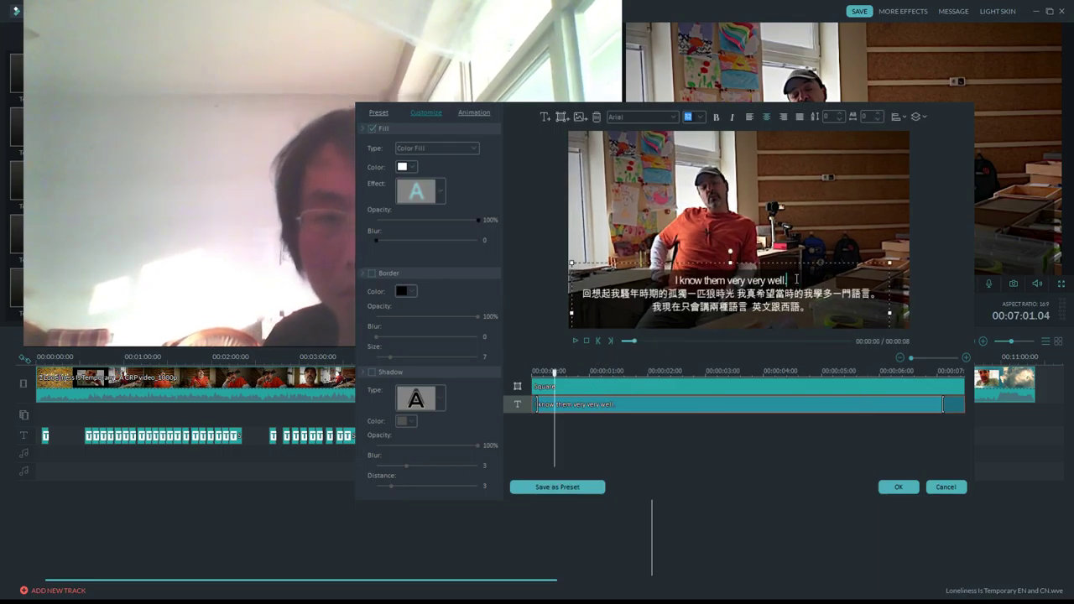
{"action": "type", "text": "y"}
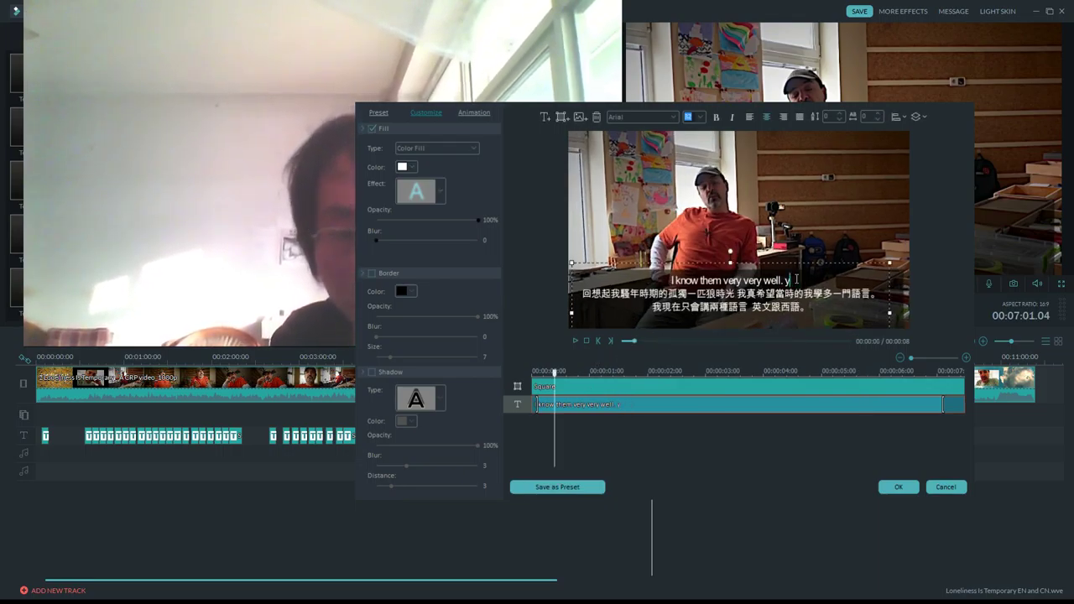
{"action": "type", "text": "eahah. But"}
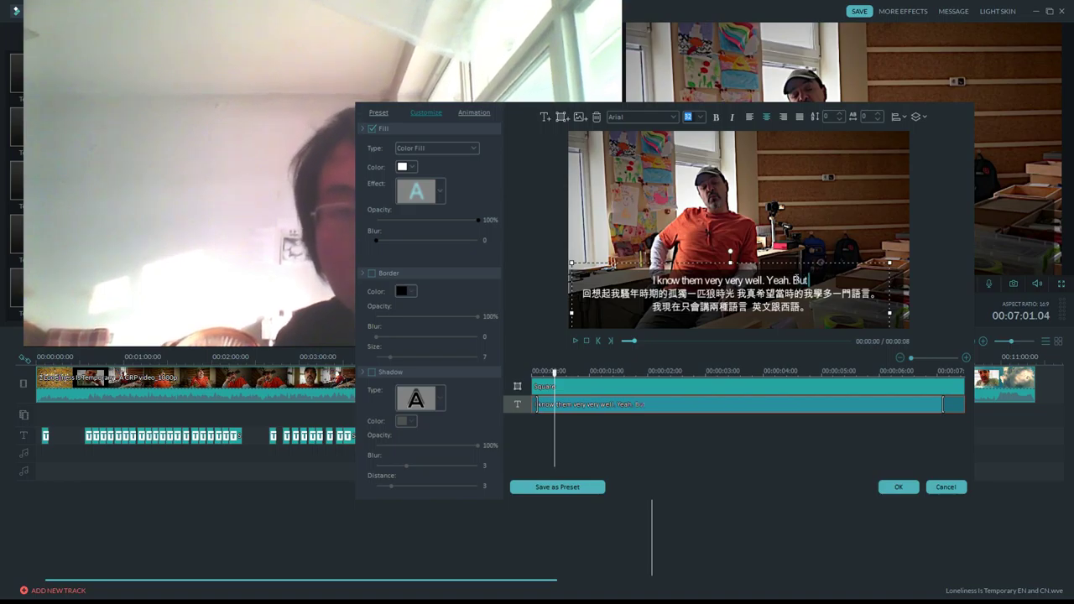
{"action": "type", "text": " I wish I'd had"}
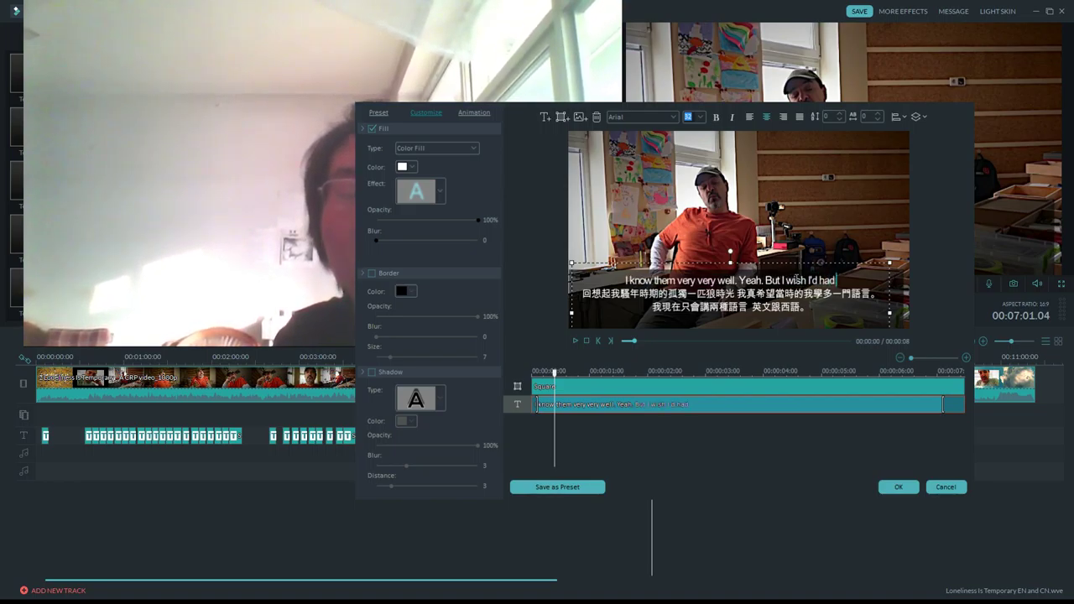
Replace "I'd had" with "I had learned more." to finish the English sentence.
{"action": "key", "text": "BackSpace"}
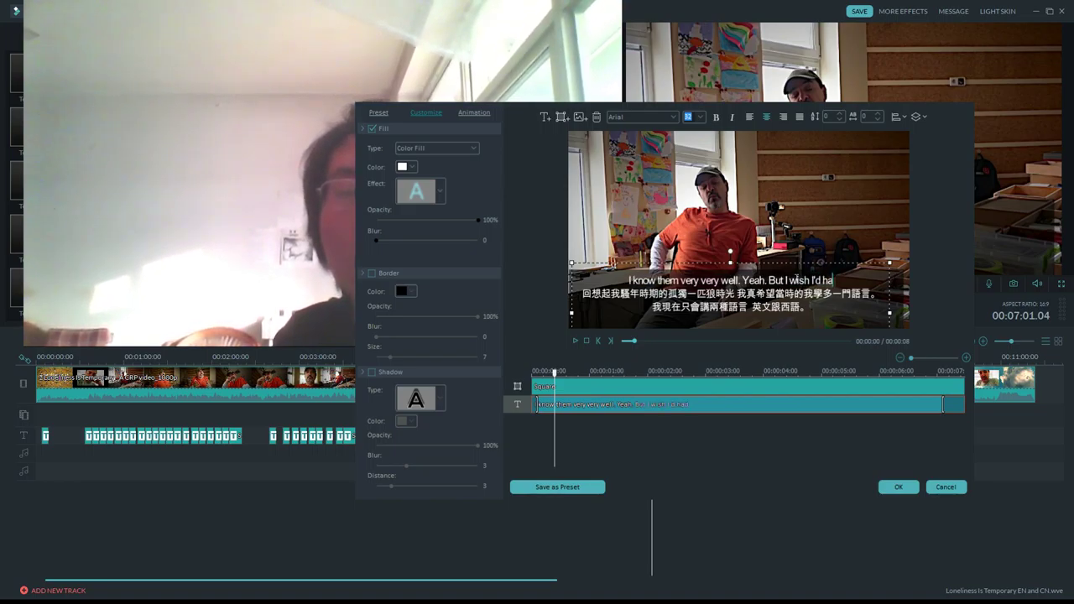
{"action": "key", "text": "BackSpace"}
{"action": "key", "text": "BackSpace"}
{"action": "key", "text": "BackSpace"}
{"action": "key", "text": "BackSpace"}
{"action": "key", "text": "BackSpace"}
{"action": "type", "text": "had learne"}
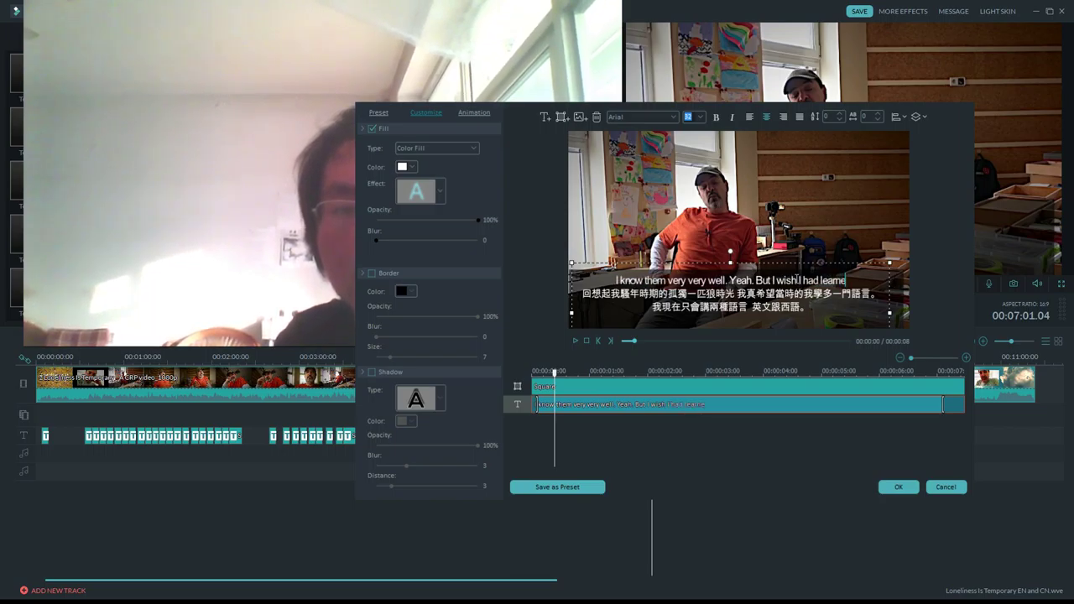
{"action": "type", "text": "d more."}
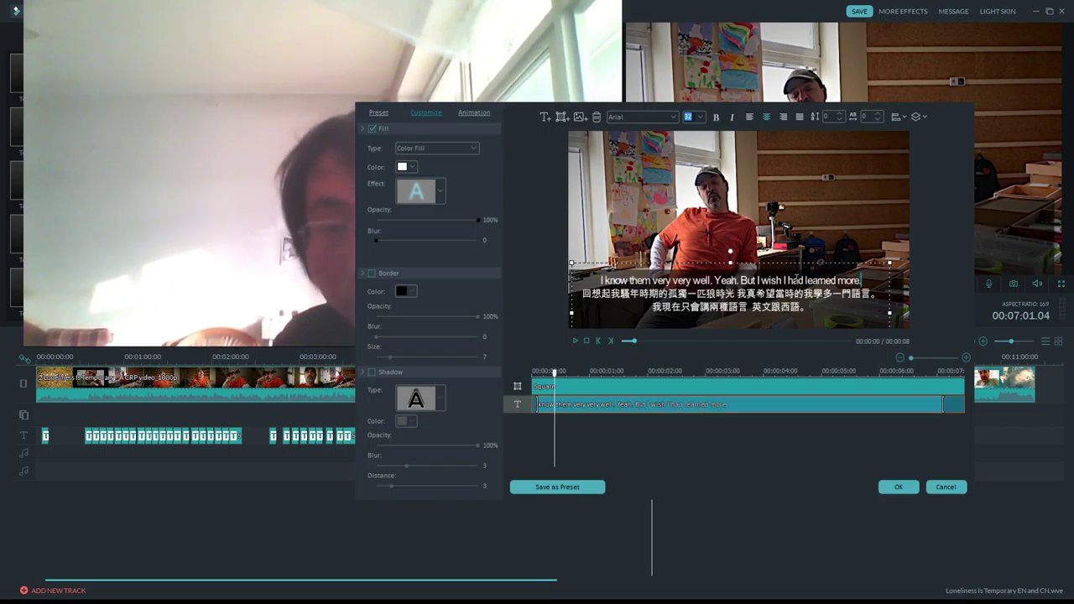
Delete both old Chinese translation lines from beneath the English text.
{"action": "left_click", "coordinate": [951, 371]}
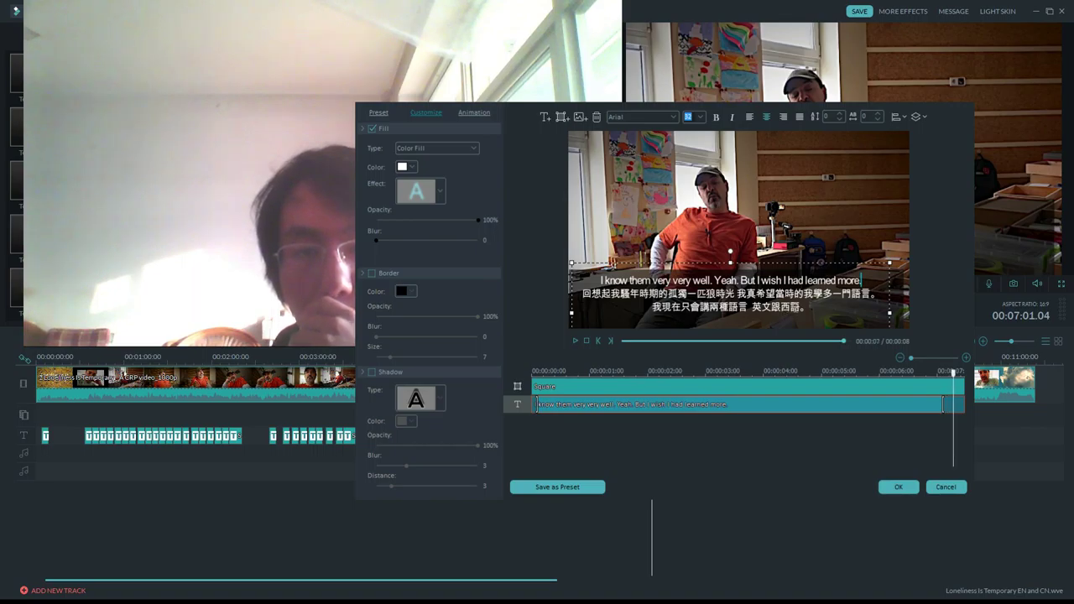
{"action": "left_click_drag", "start_coordinate": [785, 294], "coordinate": [578, 293]}
{"action": "left_click", "coordinate": [797, 312]}
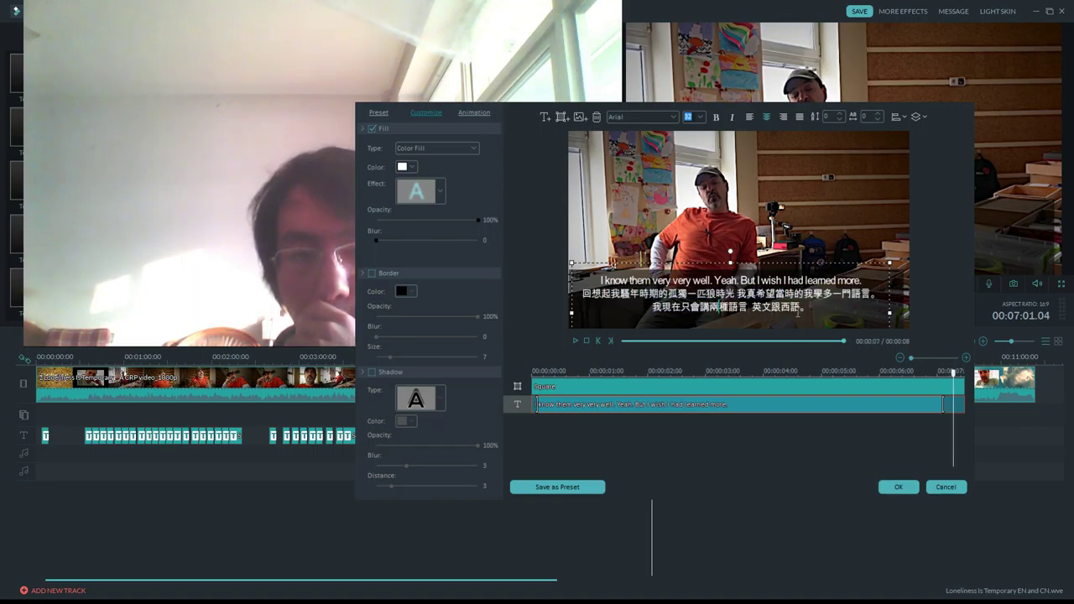
{"action": "left_click_drag", "start_coordinate": [795, 313], "coordinate": [661, 313]}
{"action": "key", "text": "BackSpace"}
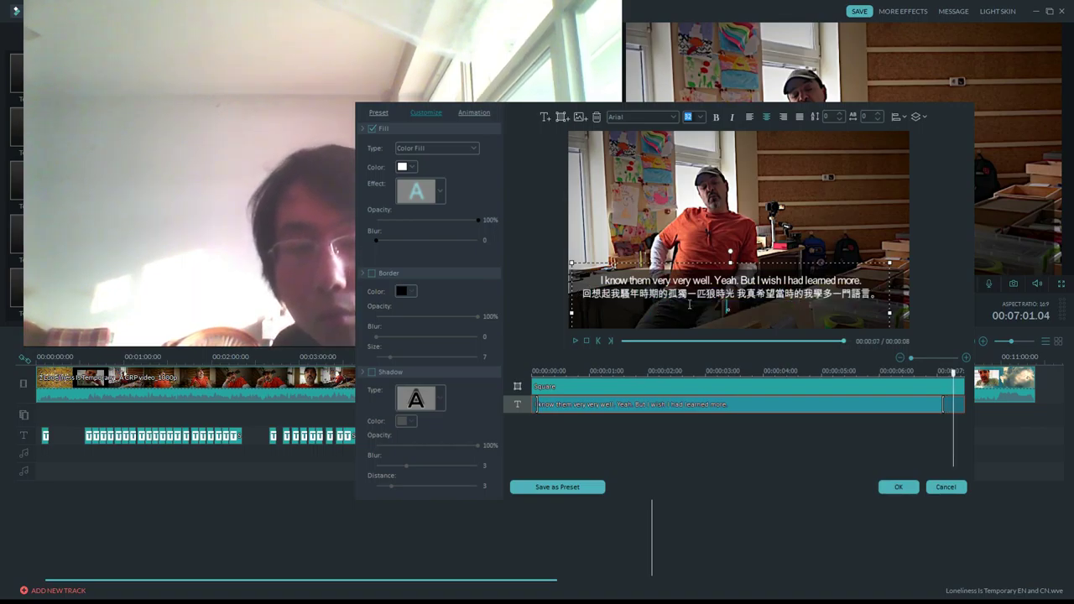
{"action": "left_click", "coordinate": [657, 304], "text": "shift"}
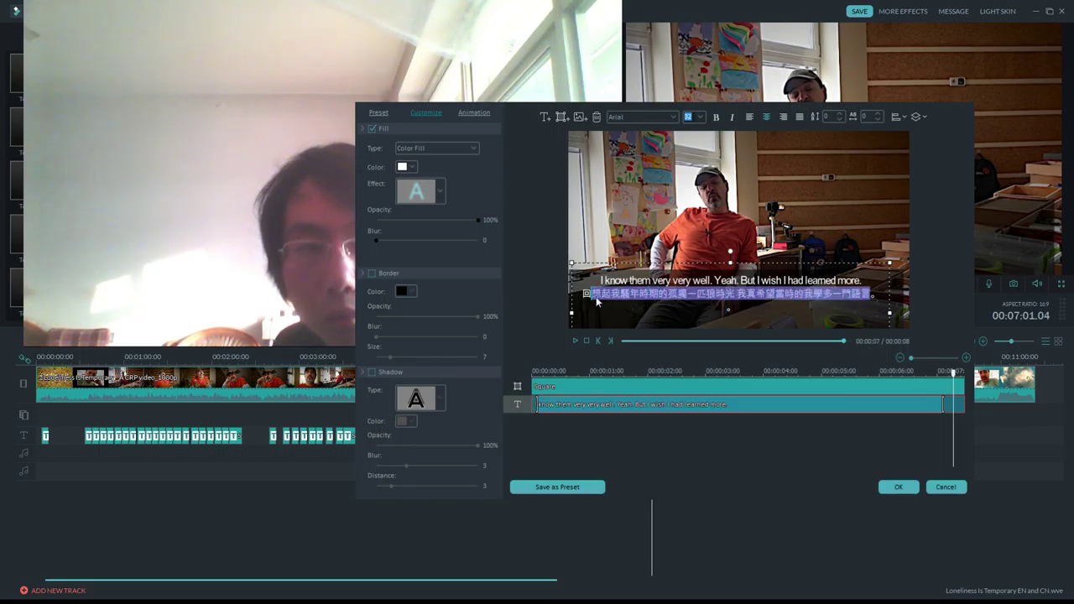
{"action": "key", "text": "BackSpace"}
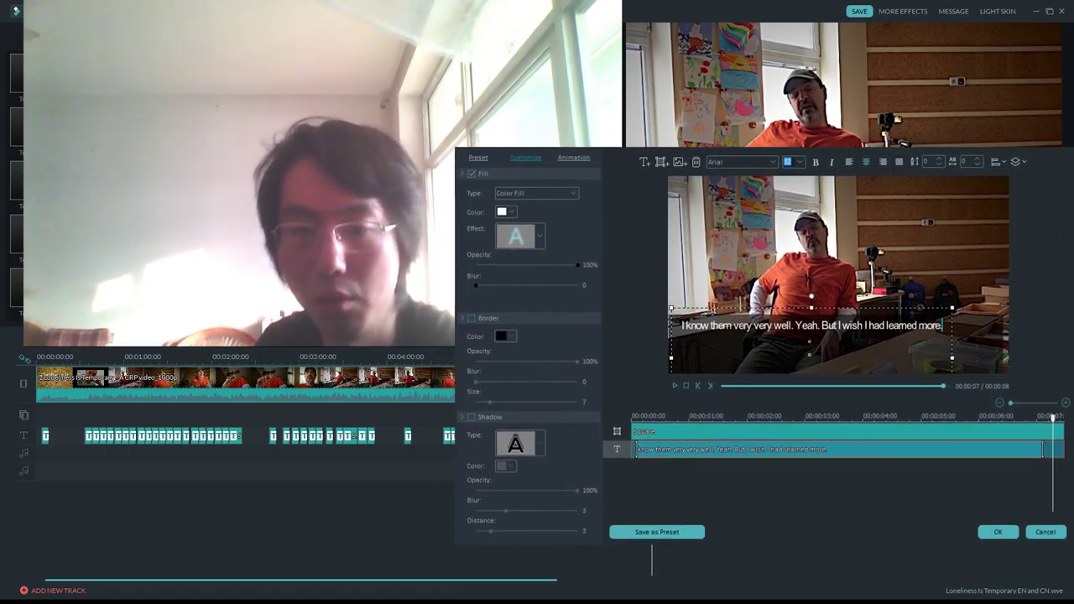
Listen to more of the clip and add "I wish I had learned German. To tell you the truth." to the subtitle.
{"action": "left_click", "coordinate": [674, 386]}
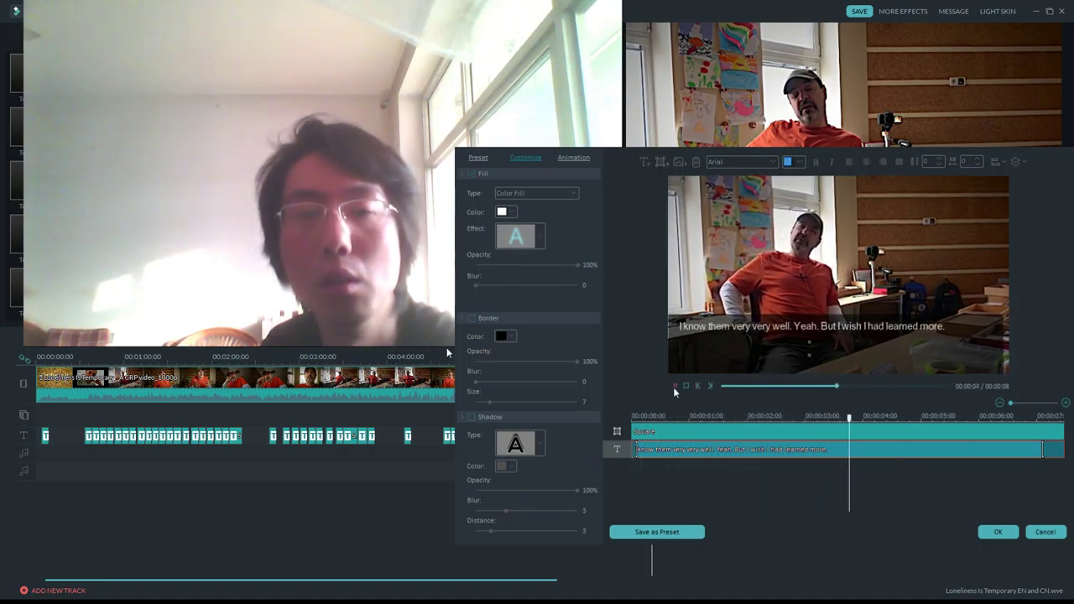
{"action": "left_click", "coordinate": [957, 330]}
{"action": "left_click", "coordinate": [955, 327]}
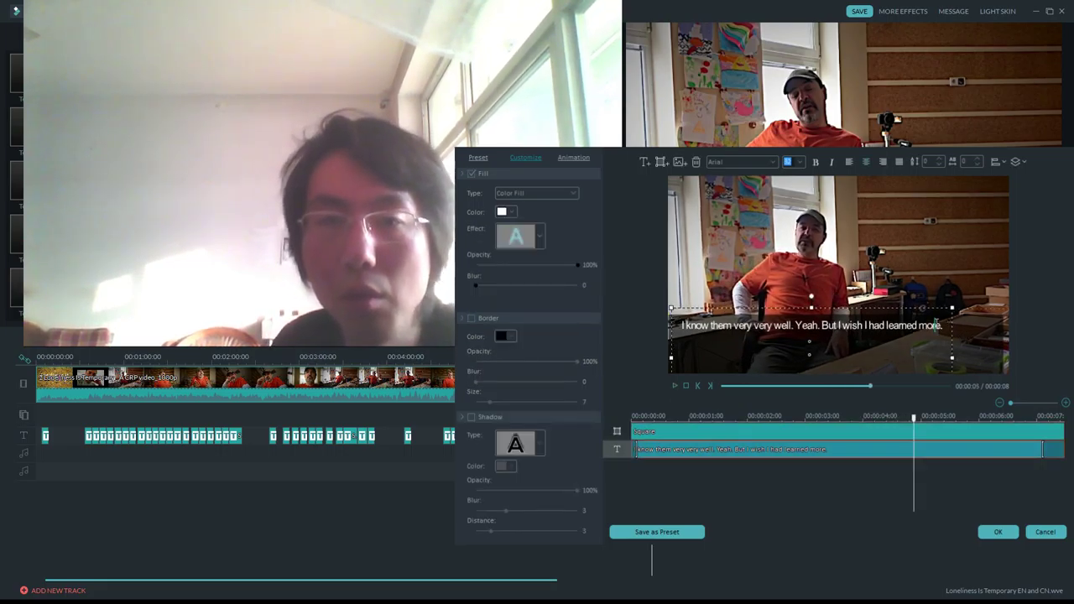
{"action": "type", "text": "I wish"}
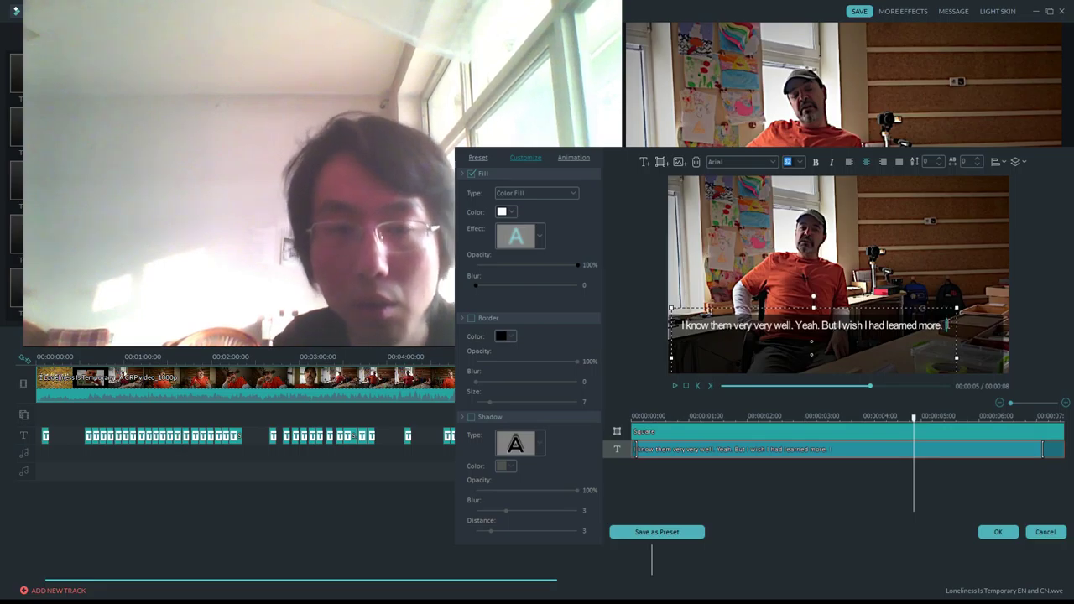
{"action": "type", "text": " I had learned"}
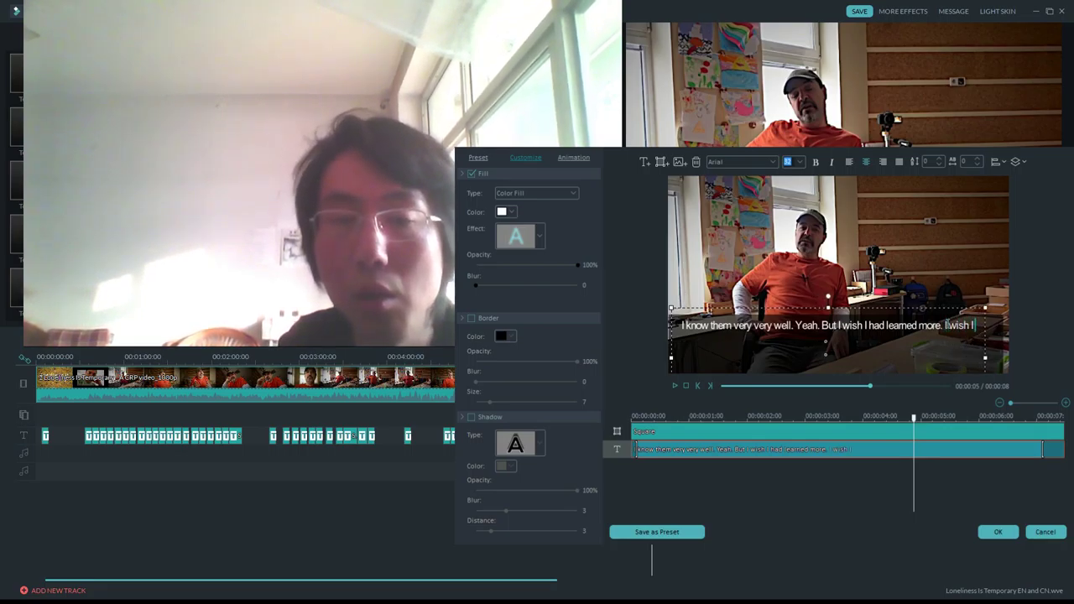
{"action": "type", "text": " German"}
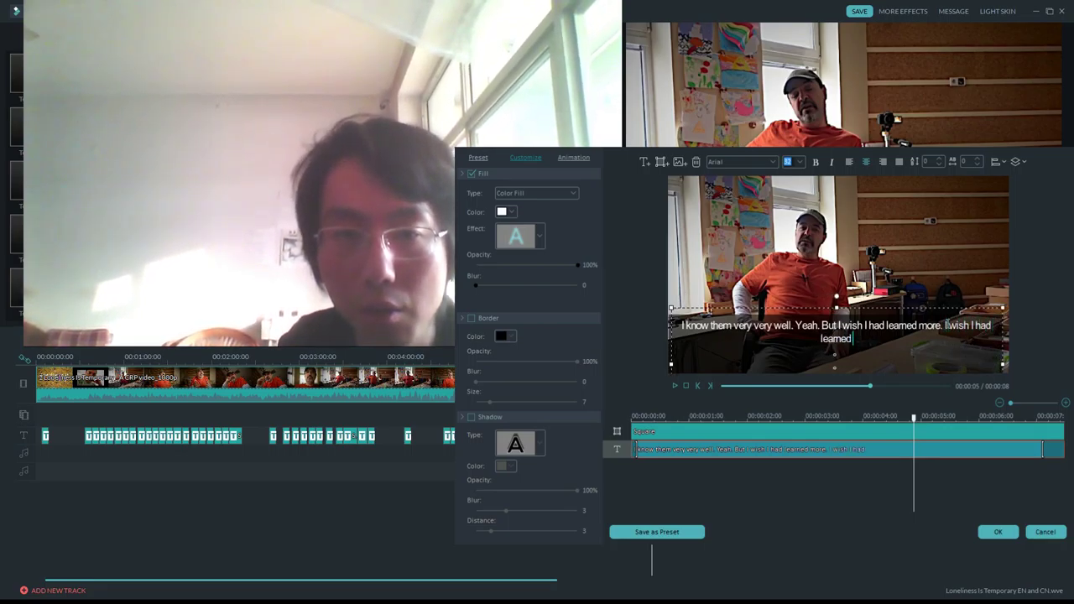
{"action": "type", "text": "."}
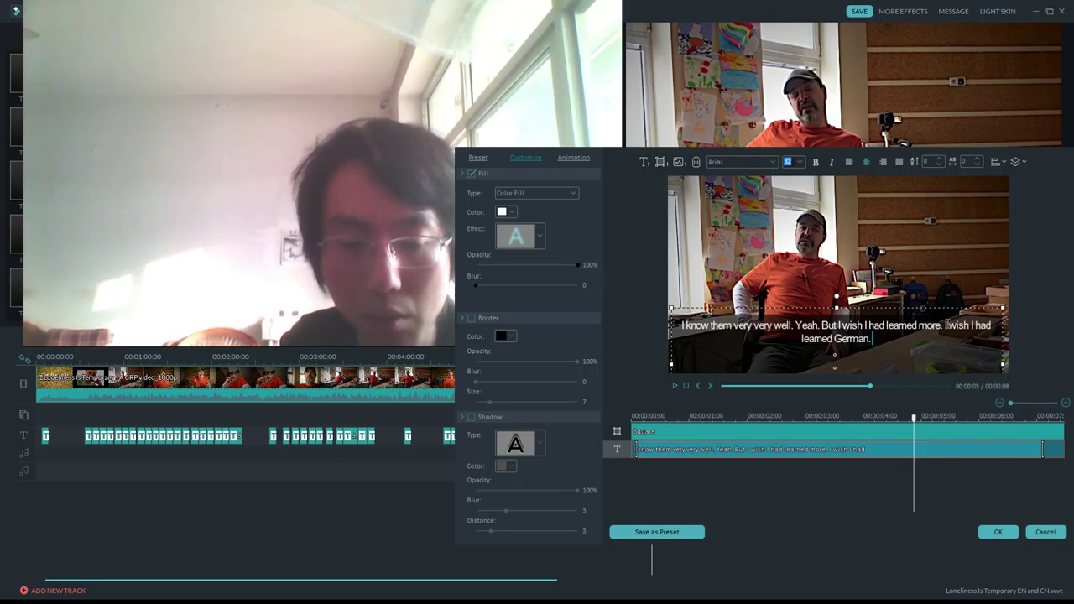
{"action": "type", "text": " To tell you the"}
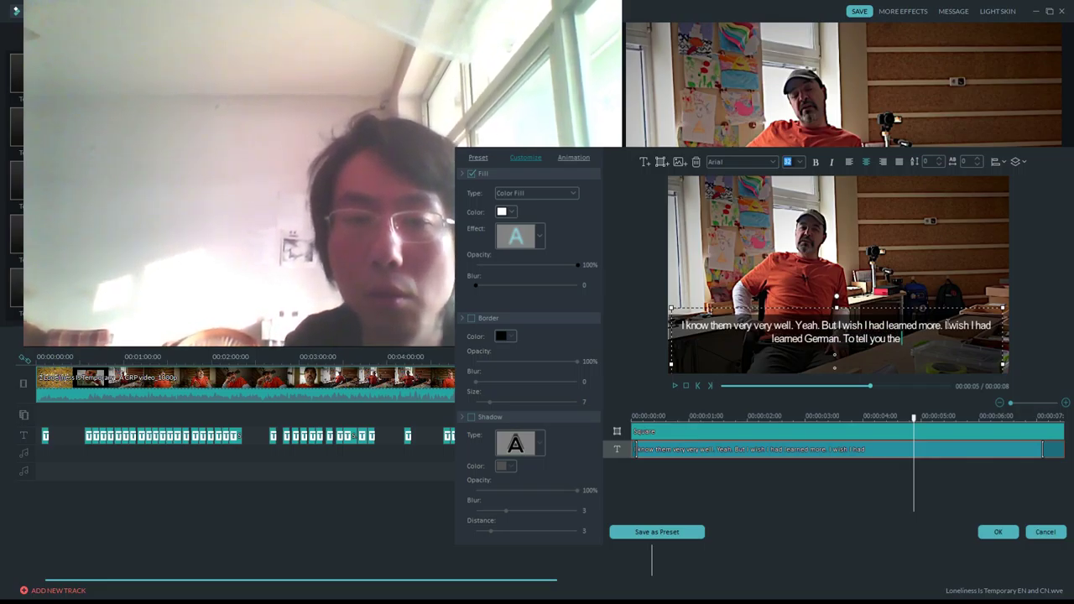
{"action": "type", "text": " truth."}
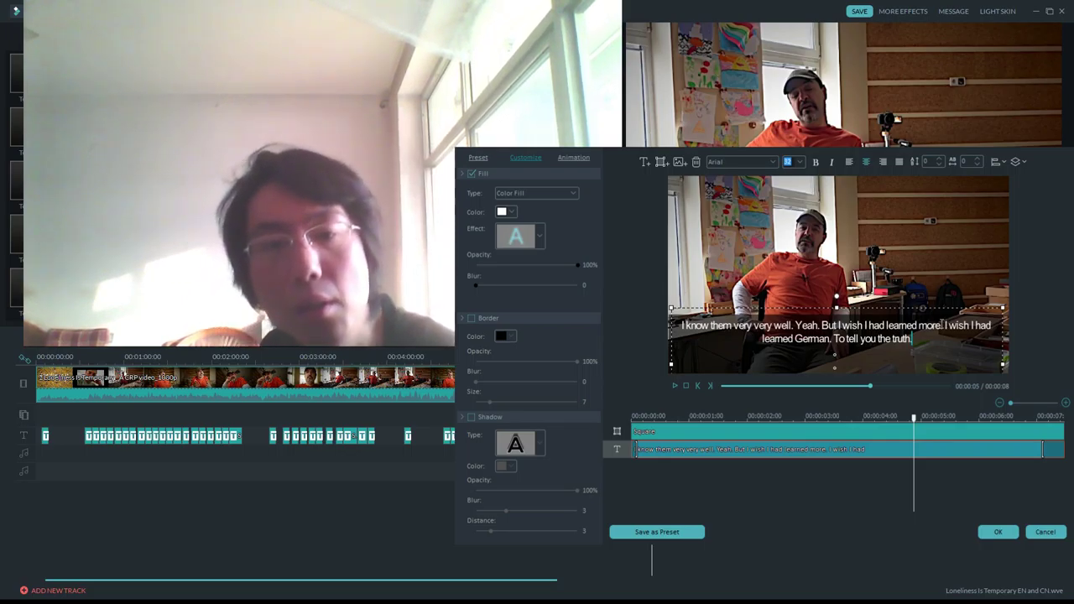
Replay the clip from near its start and shorten the text's duration to end just past the five-second mark.
{"action": "left_click_drag", "start_coordinate": [870, 386], "coordinate": [734, 387]}
{"action": "left_click", "coordinate": [674, 386]}
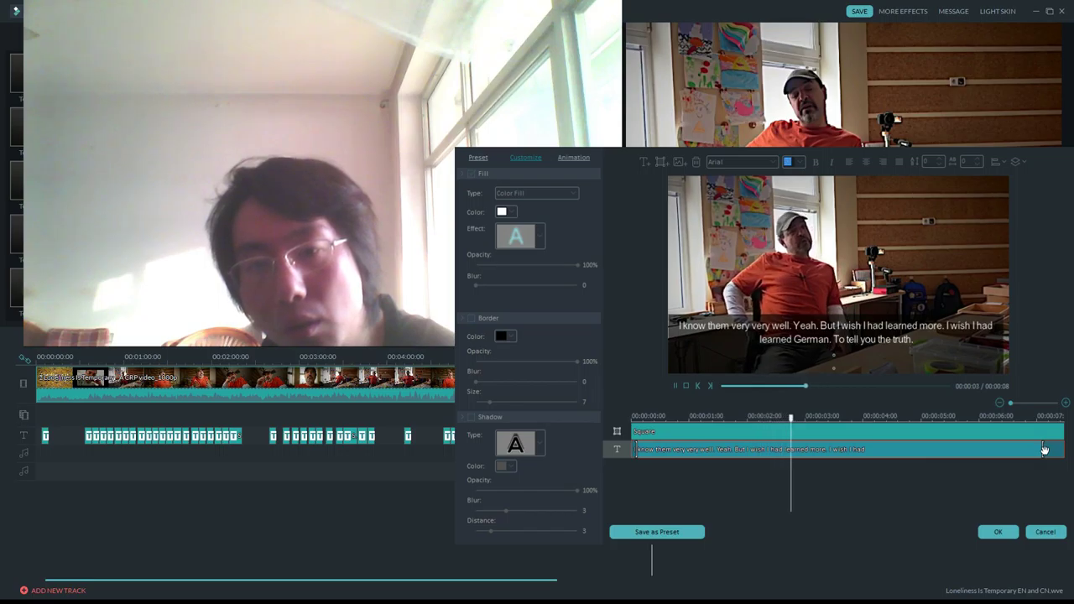
{"action": "left_click_drag", "start_coordinate": [1043, 449], "coordinate": [872, 448]}
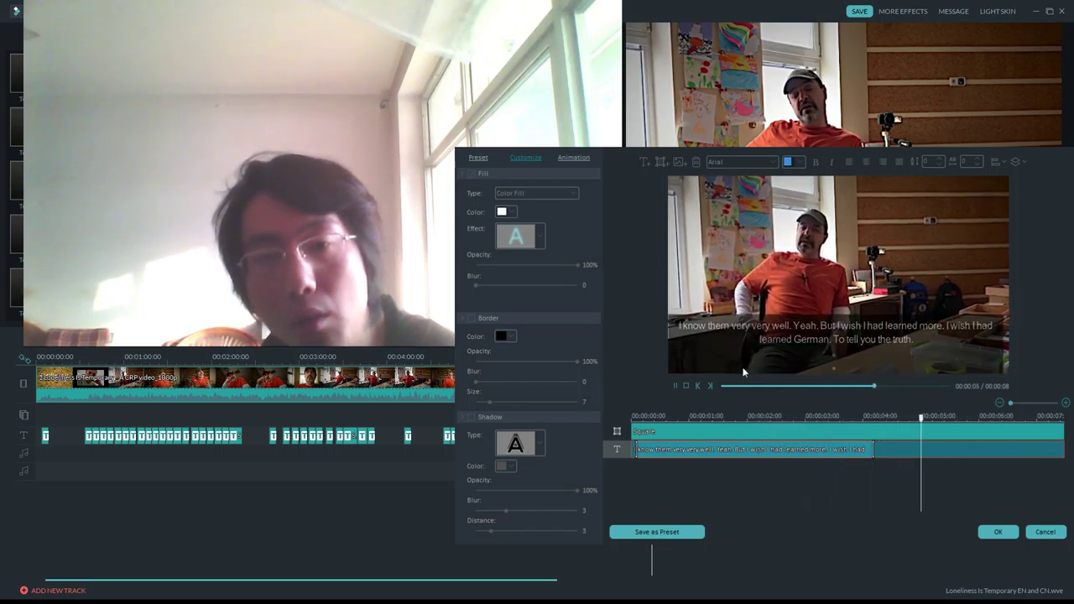
{"action": "left_click_drag", "start_coordinate": [876, 449], "coordinate": [949, 449]}
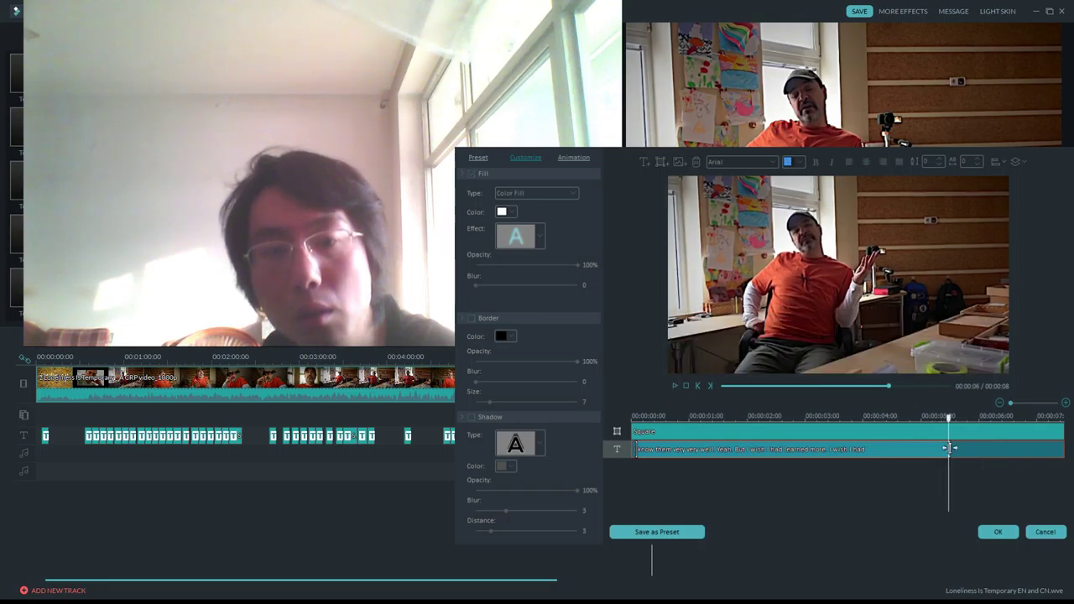
Append "Yeah but, you know." with a capital Y to the end of the English subtitle.
{"action": "type", "text": ". To tell "}
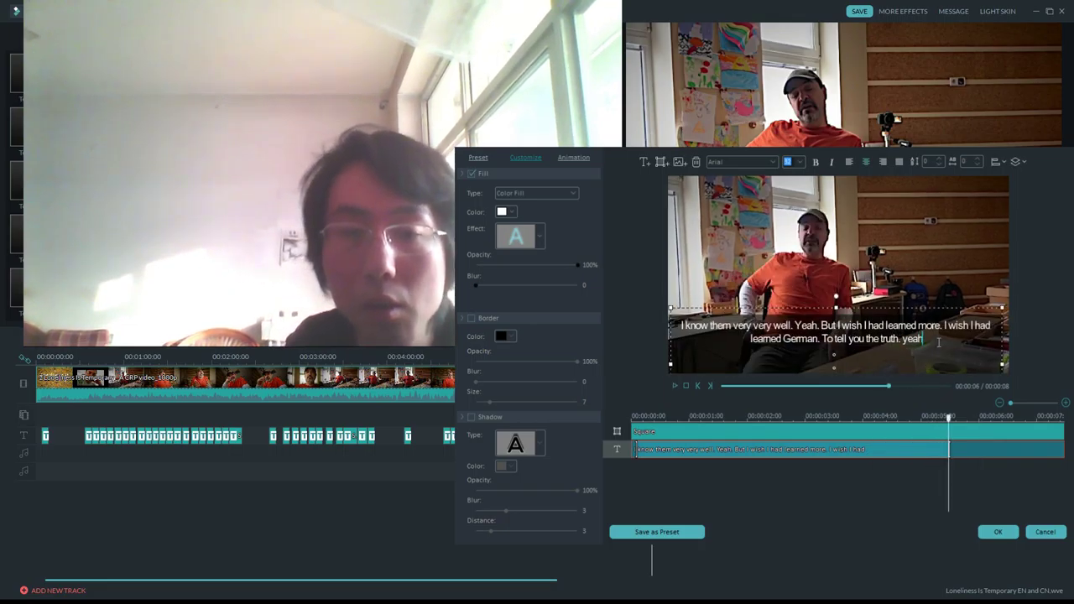
{"action": "type", "text": "you"}
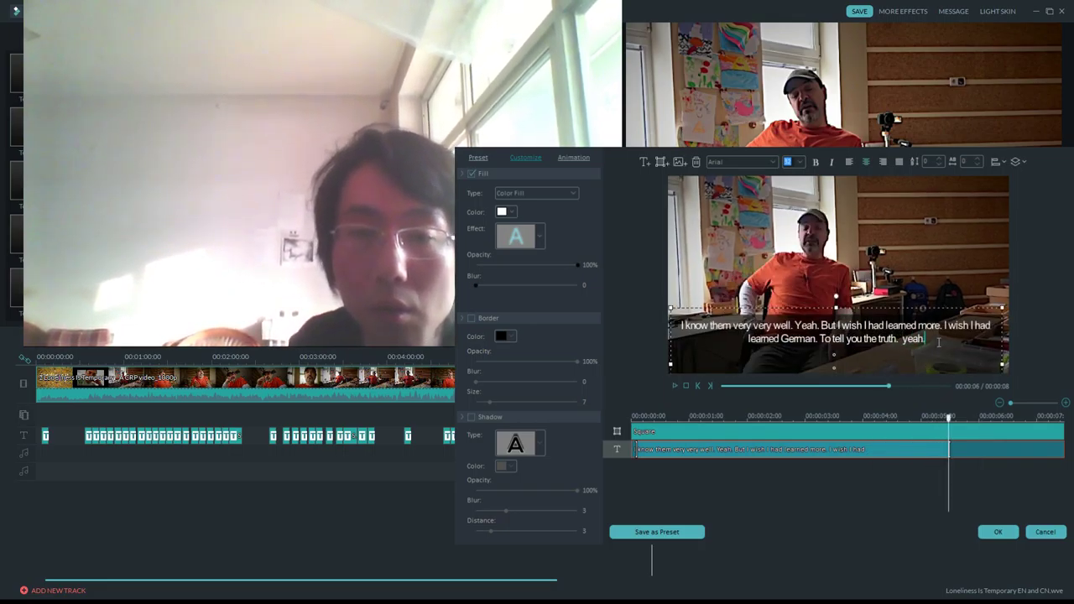
{"action": "key", "text": "BackSpace"}
{"action": "key", "text": "BackSpace"}
{"action": "key", "text": "BackSpace"}
{"action": "type", "text": "Yeah b"}
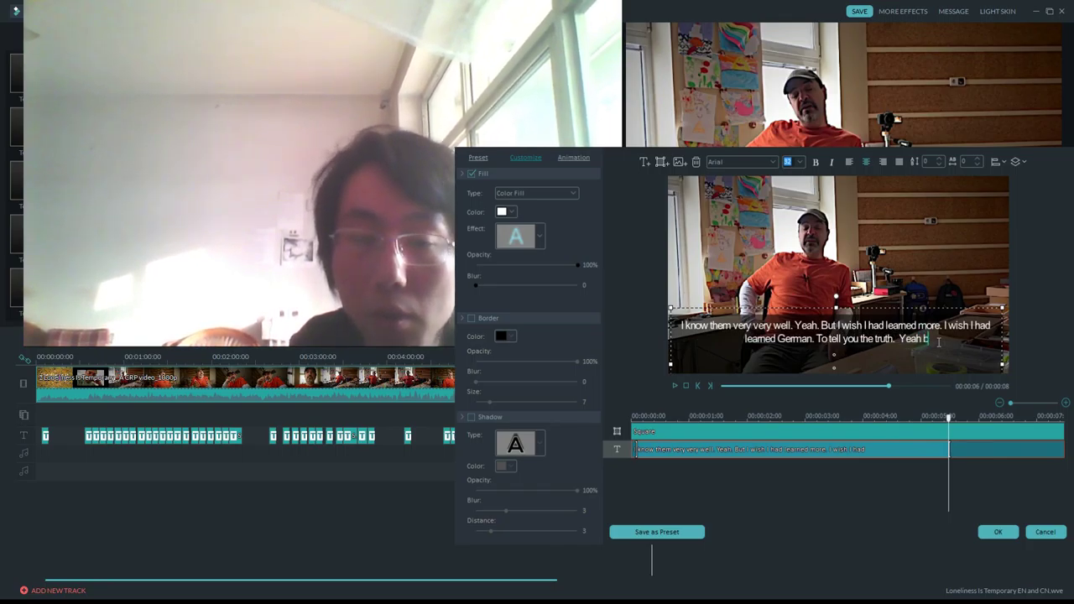
{"action": "type", "text": "ut, you know."}
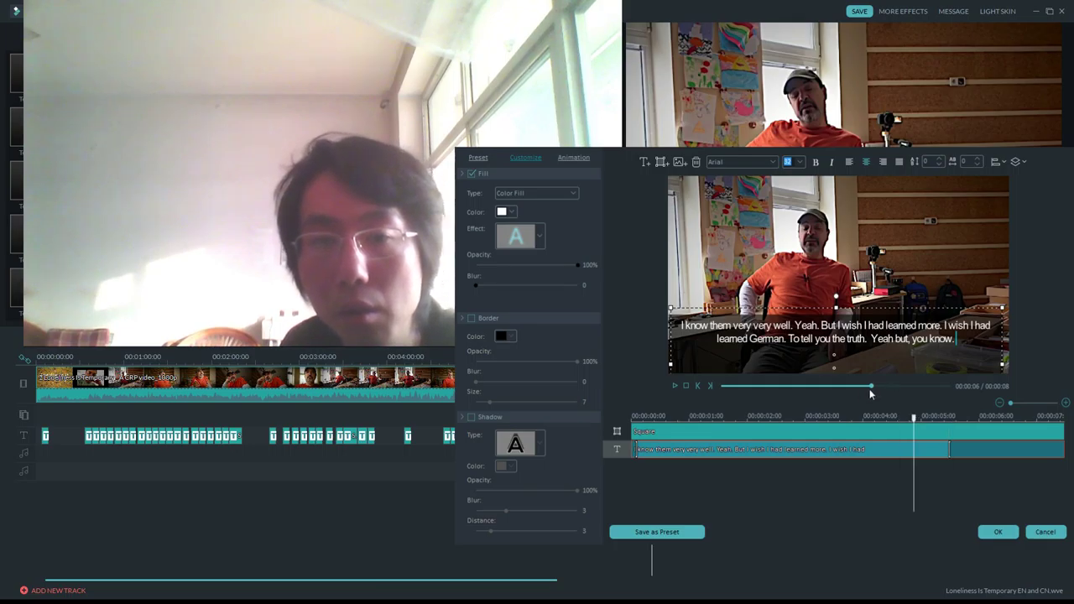
Extend the text's duration to just past the six-second mark, preview its ending and return the playhead near the clip's start.
{"action": "left_click", "coordinate": [675, 386]}
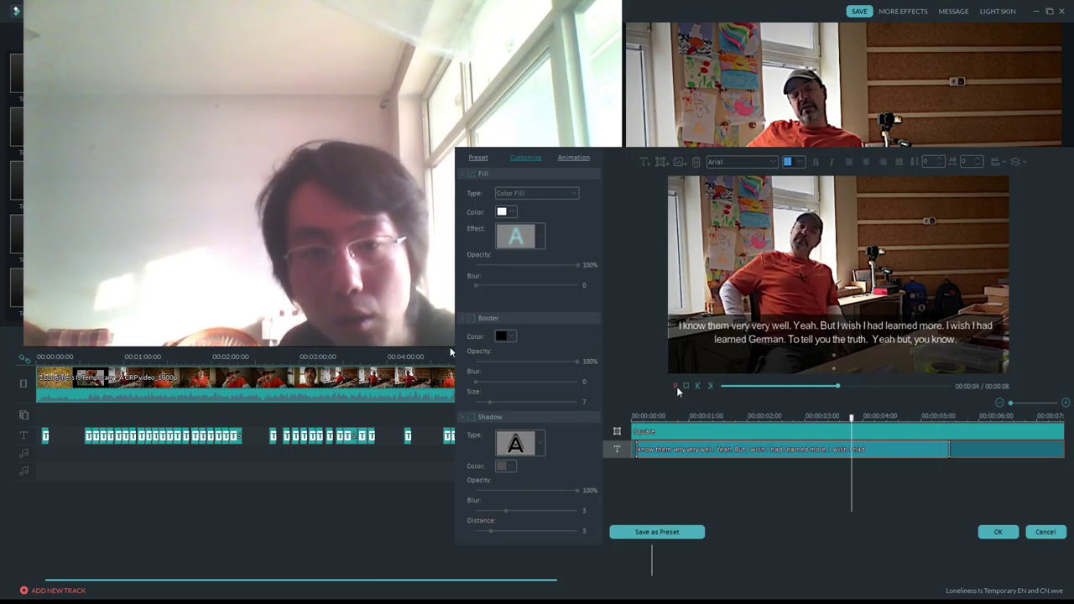
{"action": "left_click", "coordinate": [996, 451]}
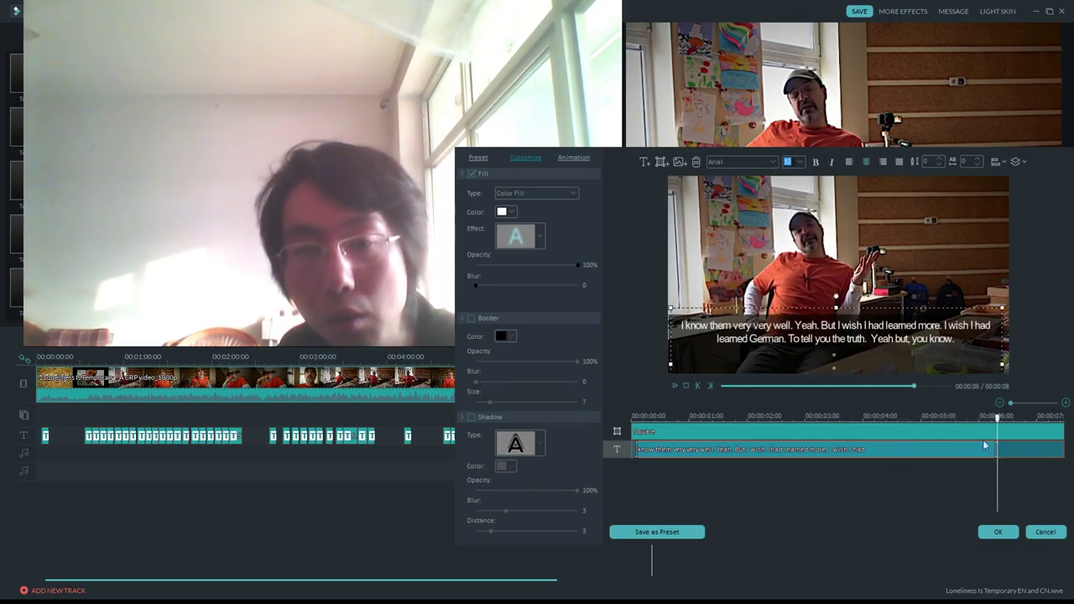
{"action": "left_click_drag", "start_coordinate": [999, 420], "coordinate": [907, 417]}
{"action": "key", "text": "space"}
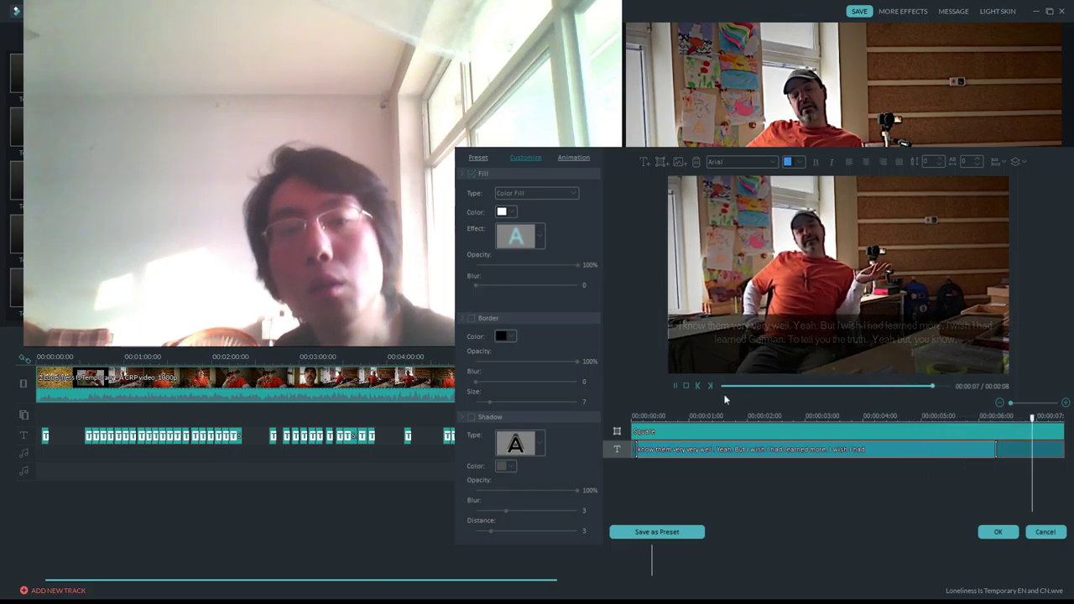
{"action": "left_click", "coordinate": [676, 416]}
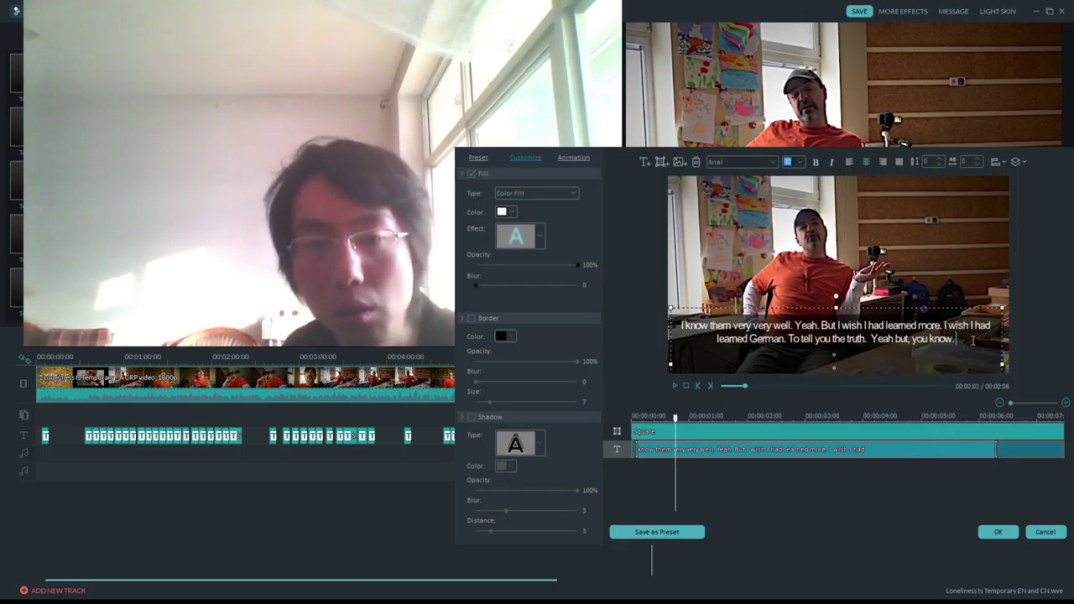
Append "I didn't!" to the English subtitle, preview its ending and apply the text edit.
{"action": "type", "text": "I didn't"}
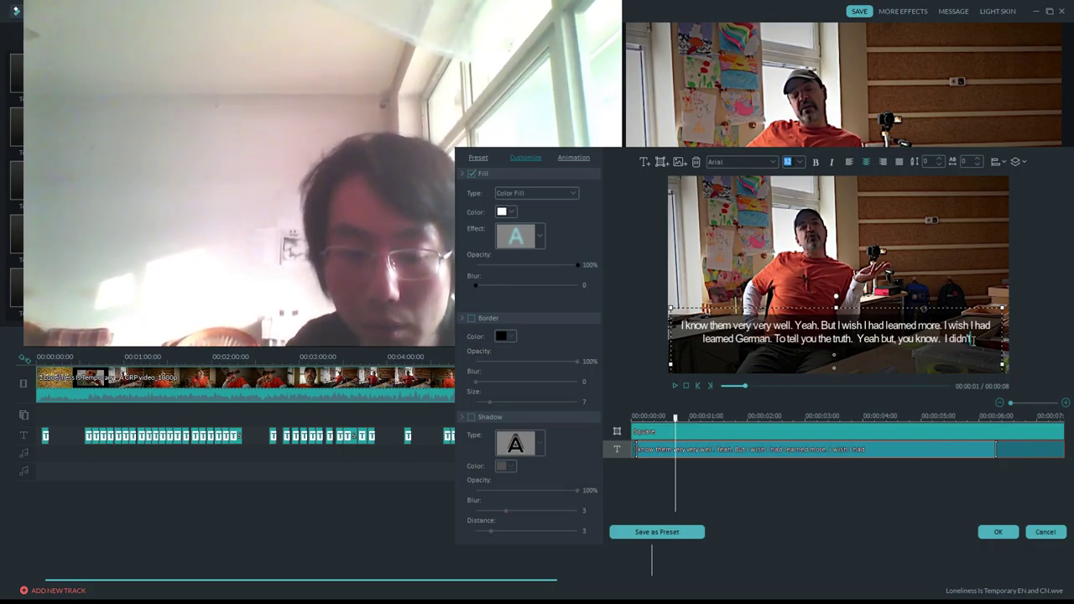
{"action": "type", "text": "!"}
{"action": "left_click", "coordinate": [897, 386]}
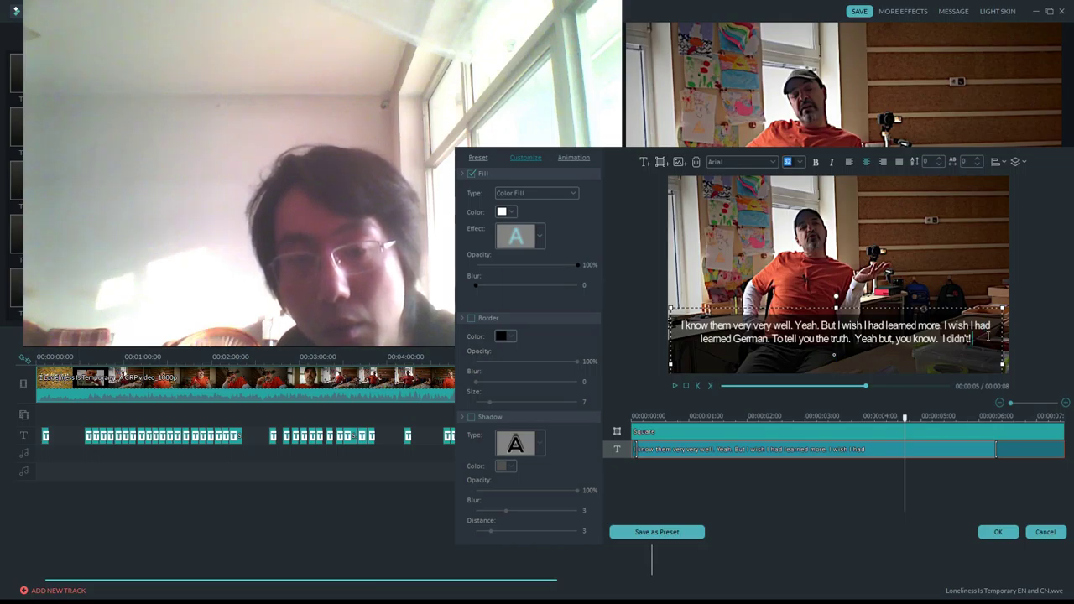
{"action": "left_click", "coordinate": [676, 386]}
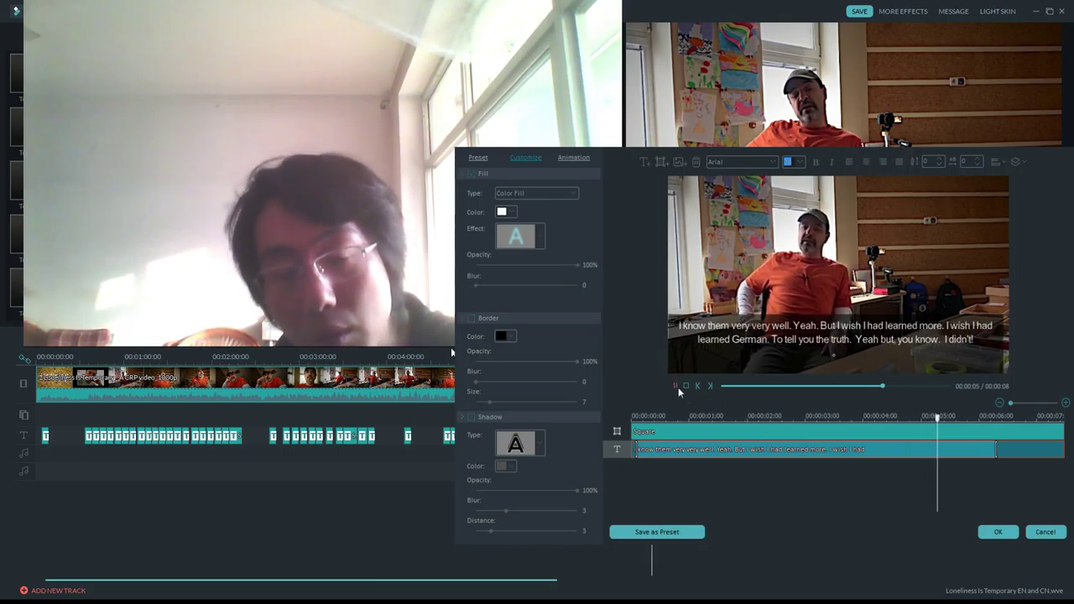
{"action": "left_click", "coordinate": [1007, 531]}
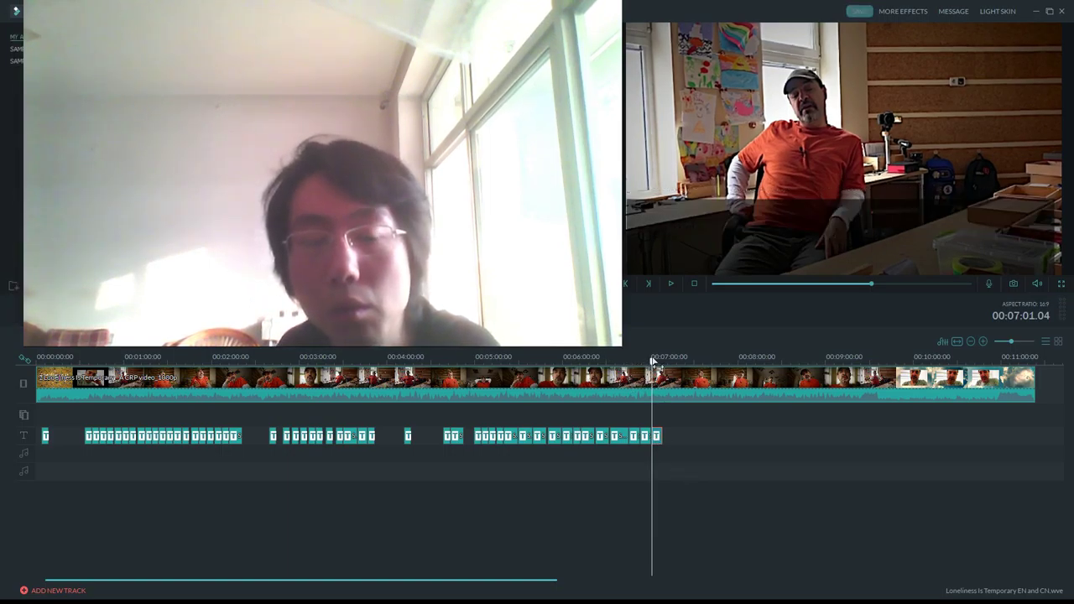
Replay the end of the finished subtitle and paste a copy of the subtitle clip directly after it, at about 00:07:08.
{"action": "left_click_drag", "start_coordinate": [653, 361], "coordinate": [662, 362]}
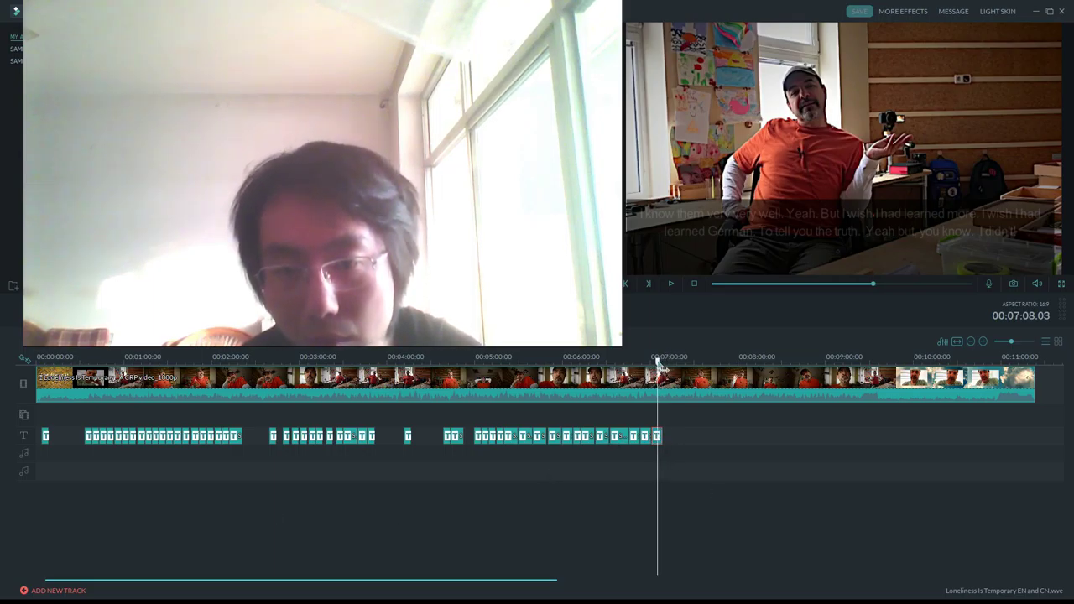
{"action": "left_click_drag", "start_coordinate": [659, 366], "coordinate": [655, 366]}
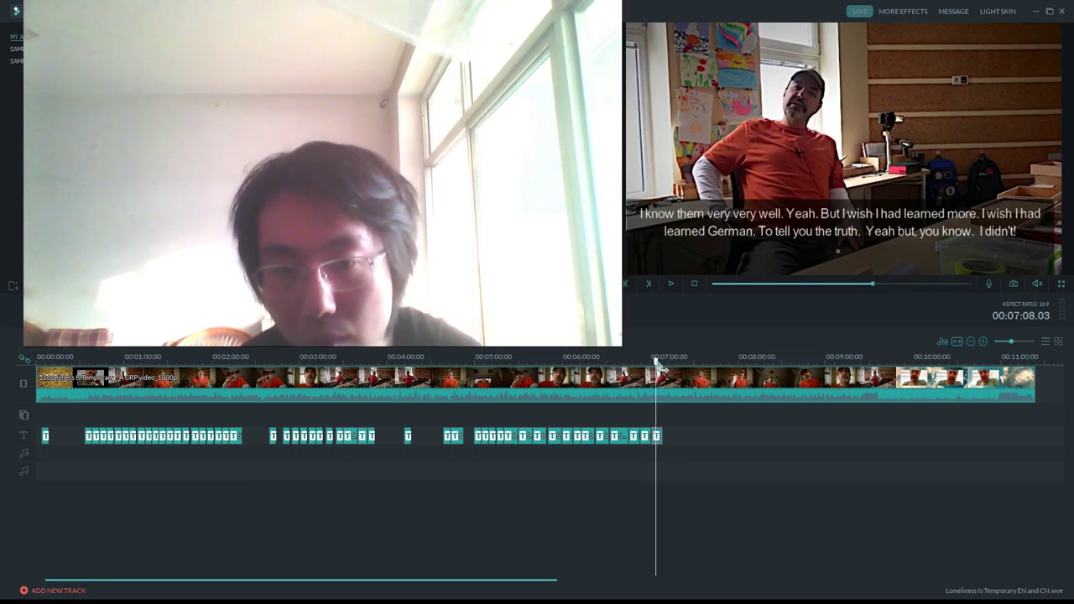
{"action": "left_click", "coordinate": [670, 284]}
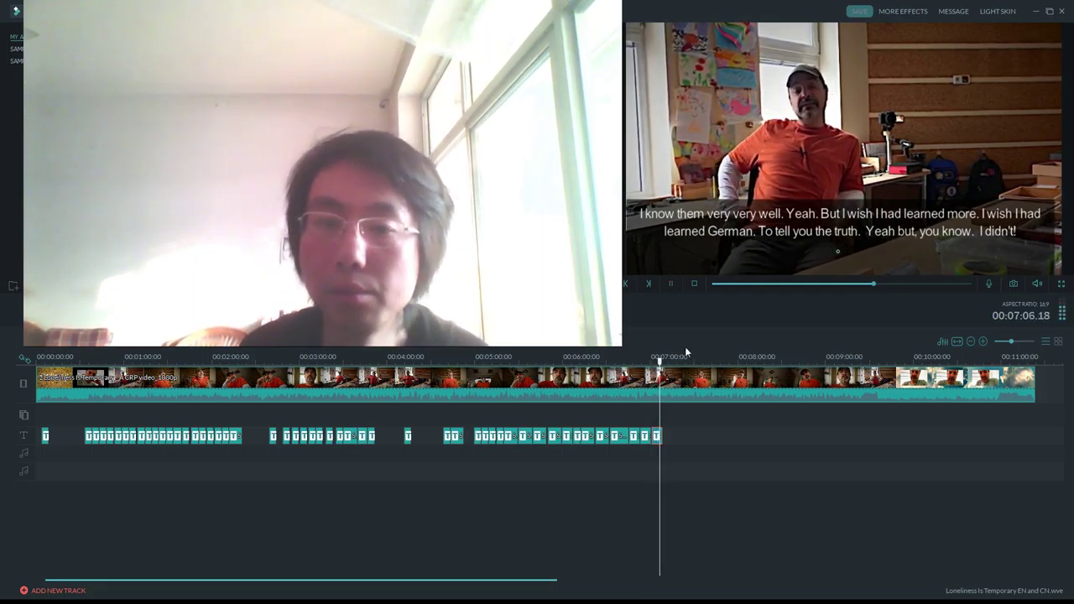
{"action": "key", "text": "space"}
{"action": "key", "text": "ctrl+v"}
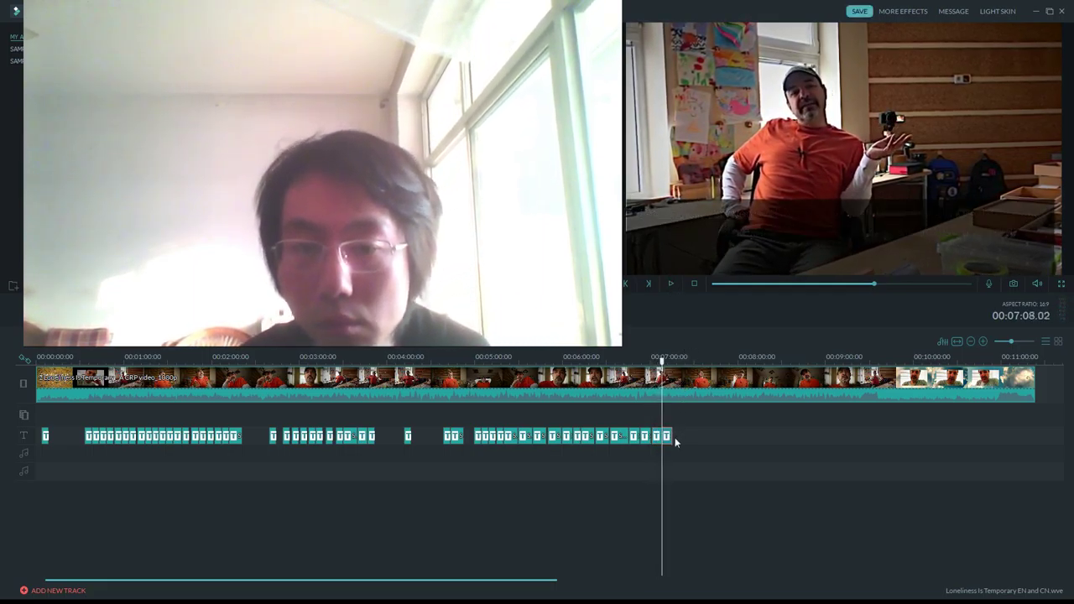
Listen to the next bit of speech and replace the pasted subtitle's text with "I threw my time away.".
{"action": "left_click", "coordinate": [670, 283]}
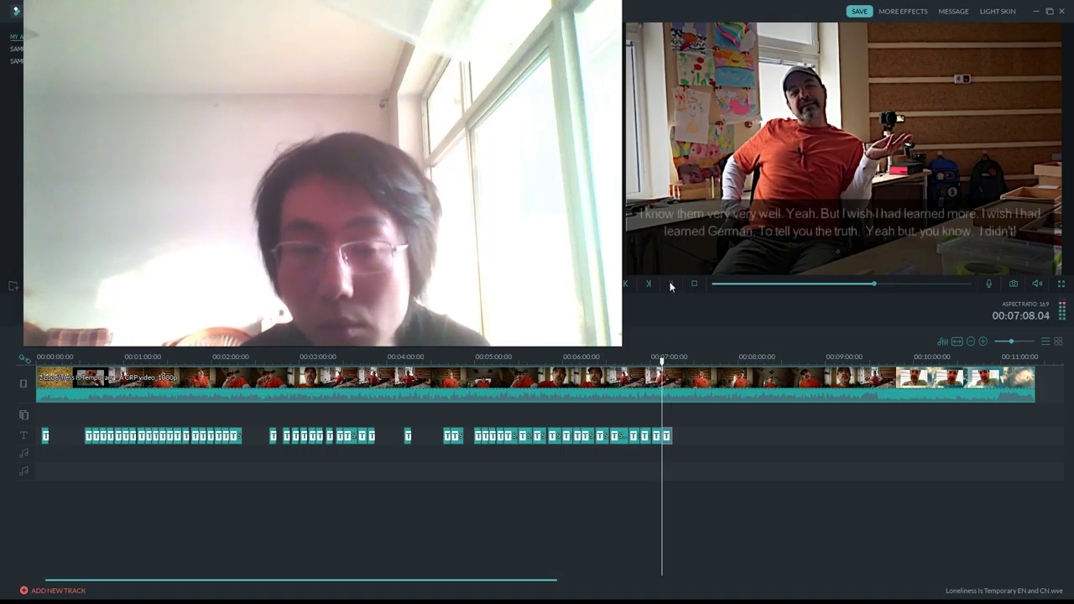
{"action": "double_click", "coordinate": [672, 437]}
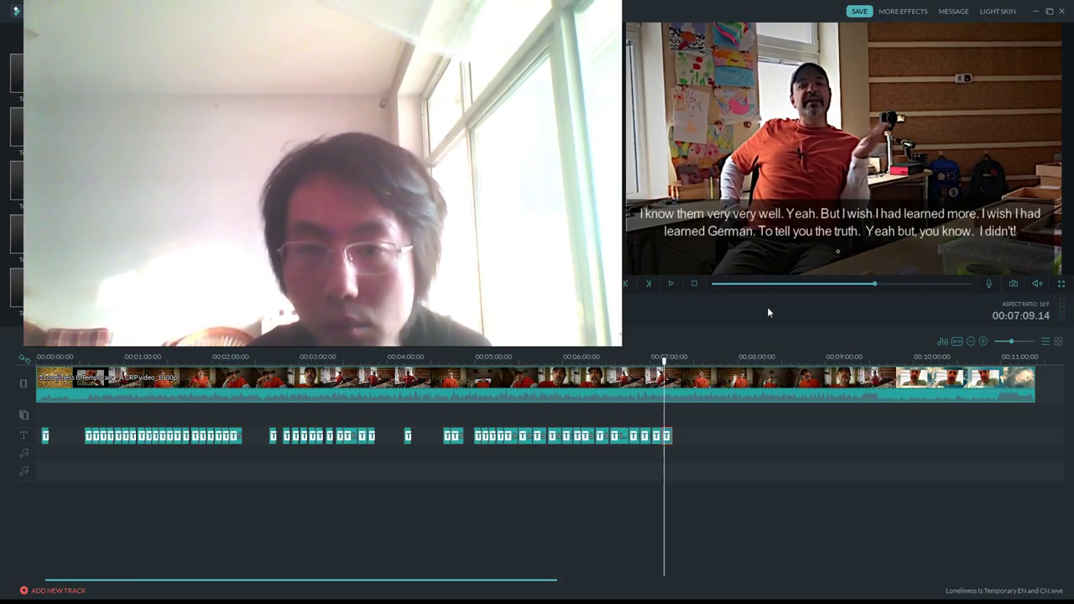
{"action": "left_click", "coordinate": [489, 342]}
{"action": "left_click_drag", "start_coordinate": [973, 338], "coordinate": [699, 332]}
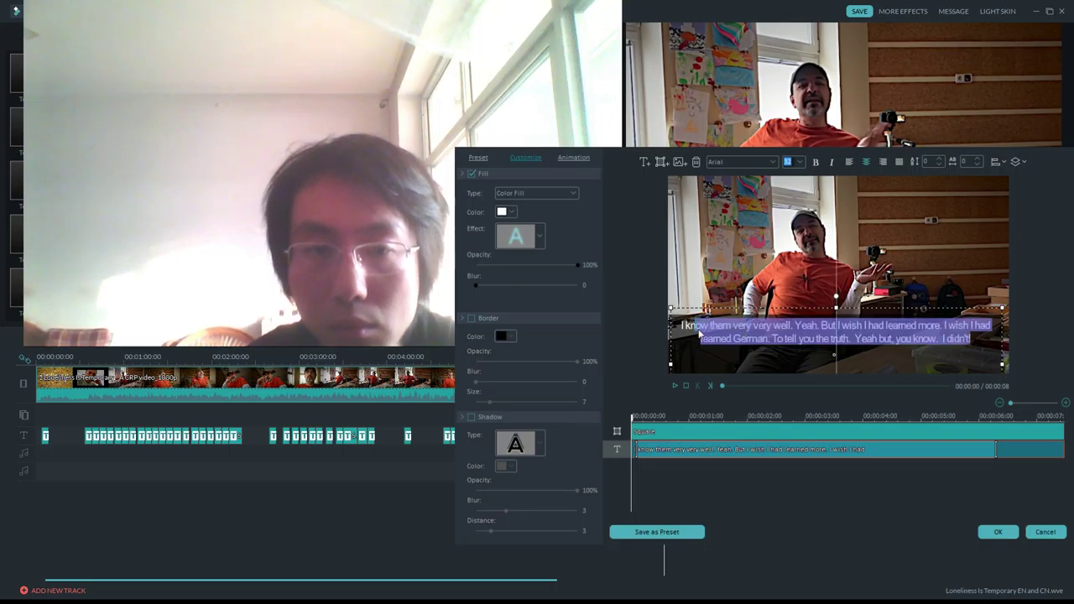
{"action": "type", "text": "I threw my time away"}
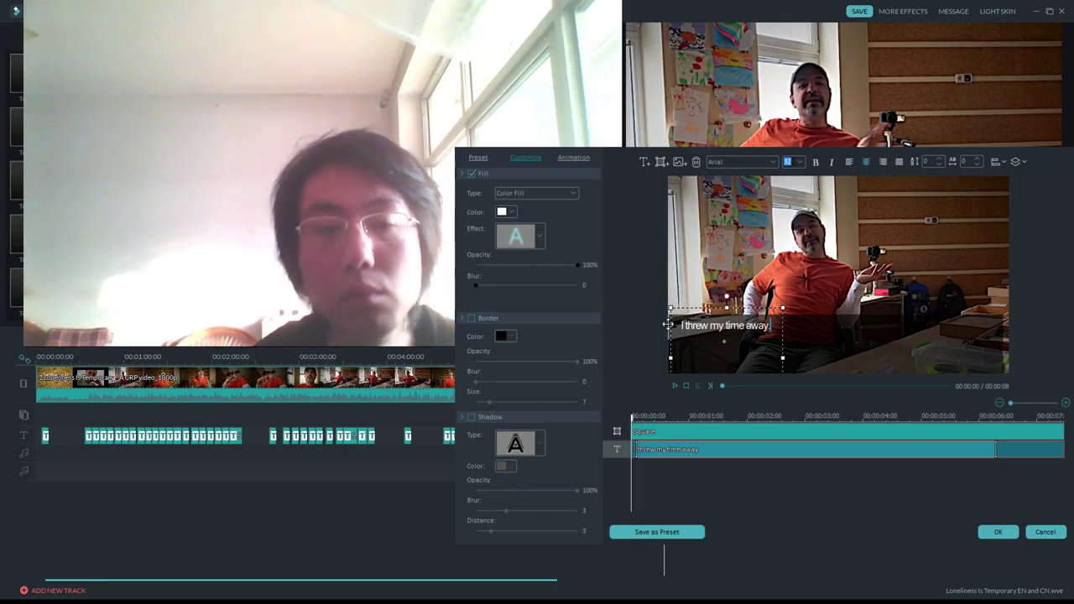
Play the clip from its start and append "How did I throw it away?" to the subtitle.
{"action": "left_click", "coordinate": [674, 385]}
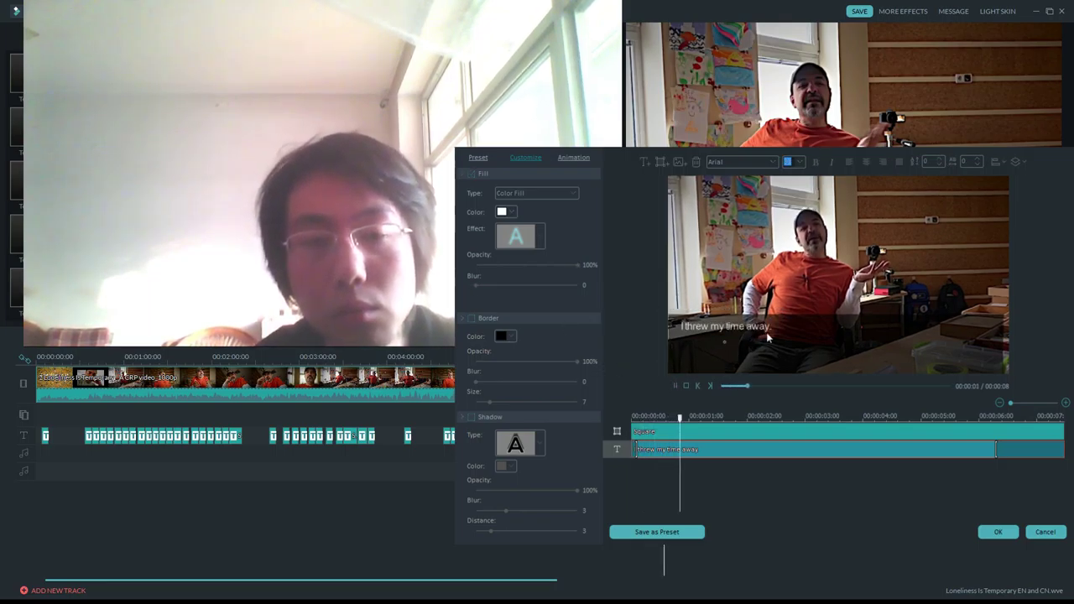
{"action": "left_click_drag", "start_coordinate": [792, 388], "coordinate": [727, 391]}
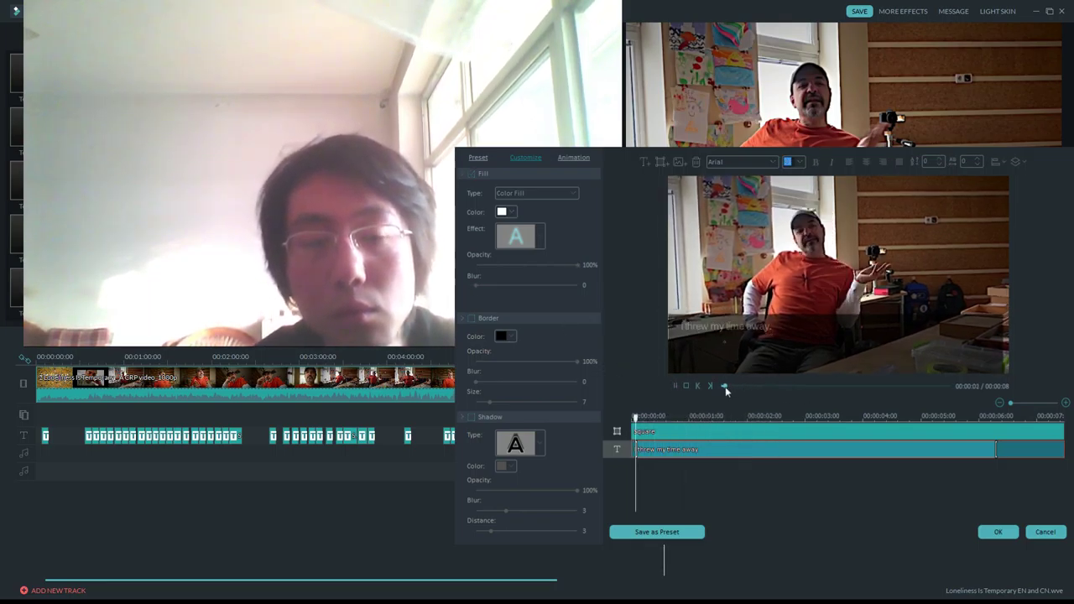
{"action": "left_click", "coordinate": [789, 330]}
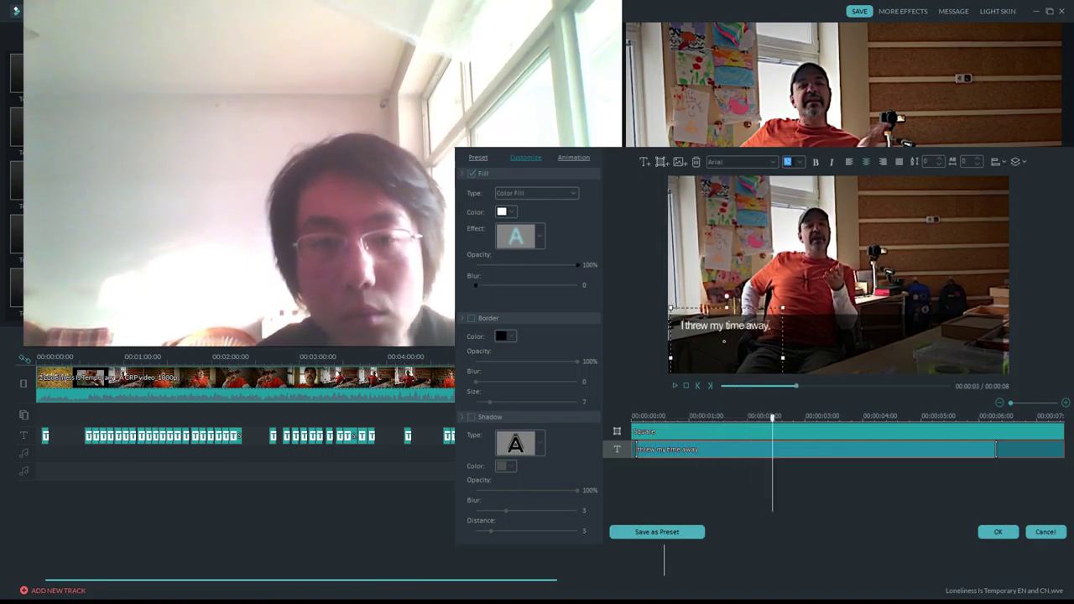
{"action": "type", "text": "How did"}
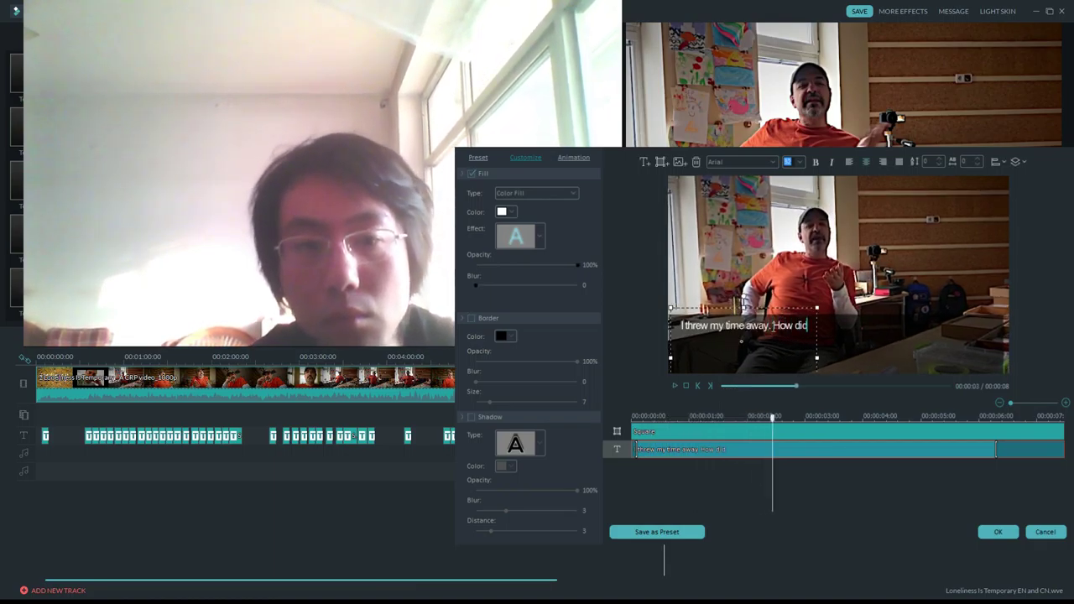
{"action": "type", "text": " I throw it away?"}
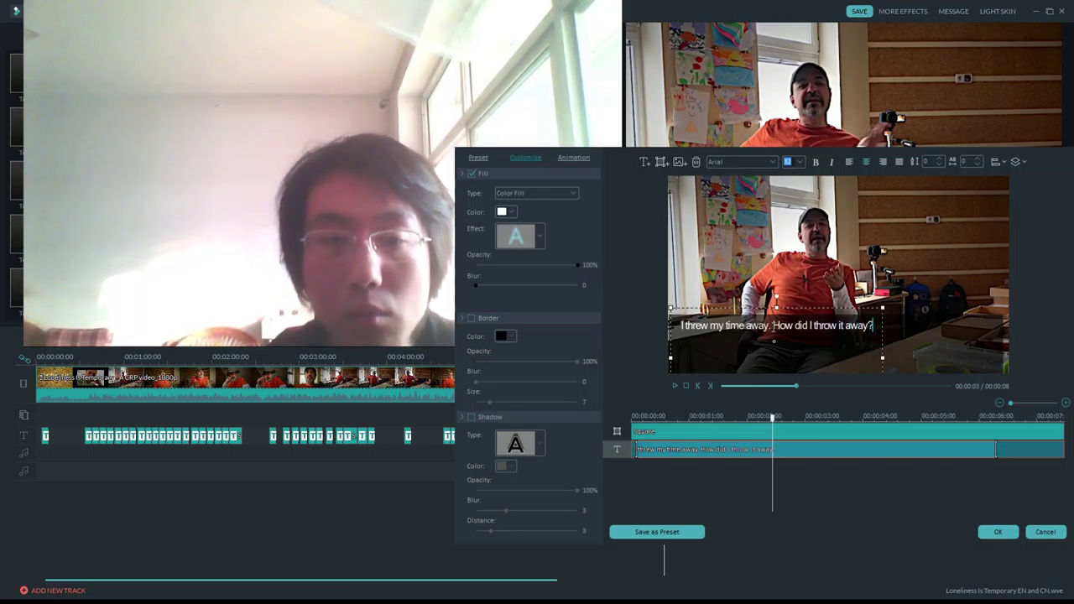
Listen further, append "By watching TV!" to the subtitle, preview its timing and apply the text edit.
{"action": "left_click", "coordinate": [674, 385]}
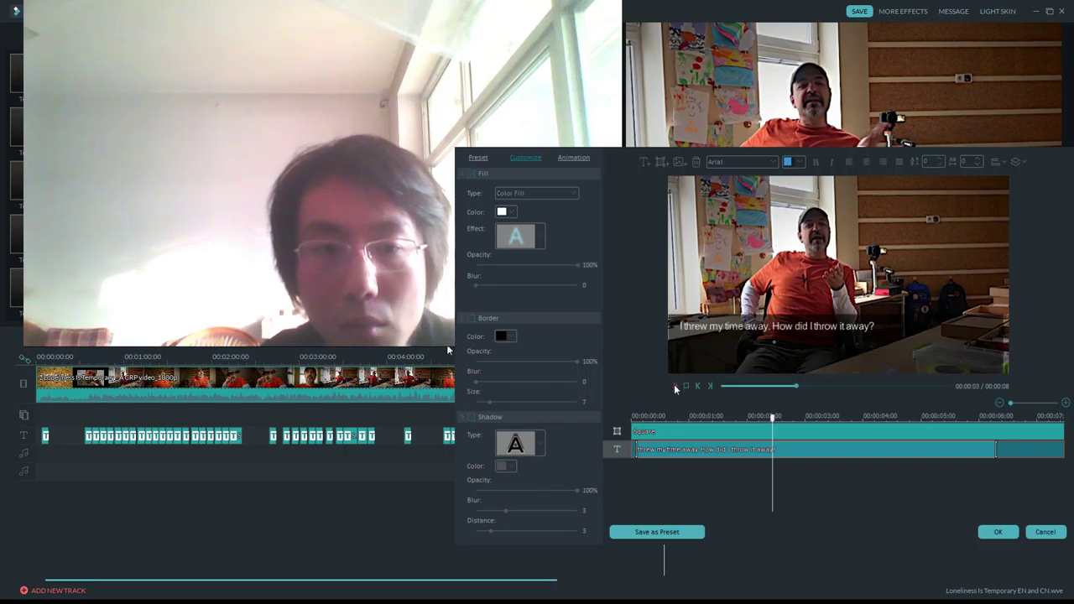
{"action": "left_click", "coordinate": [890, 324]}
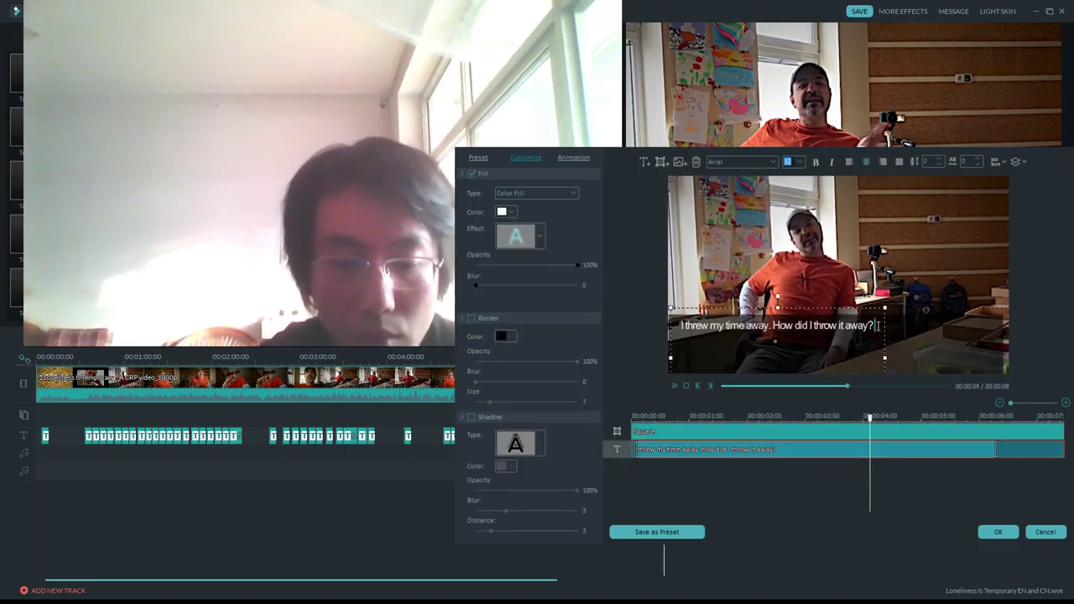
{"action": "type", "text": "atc"}
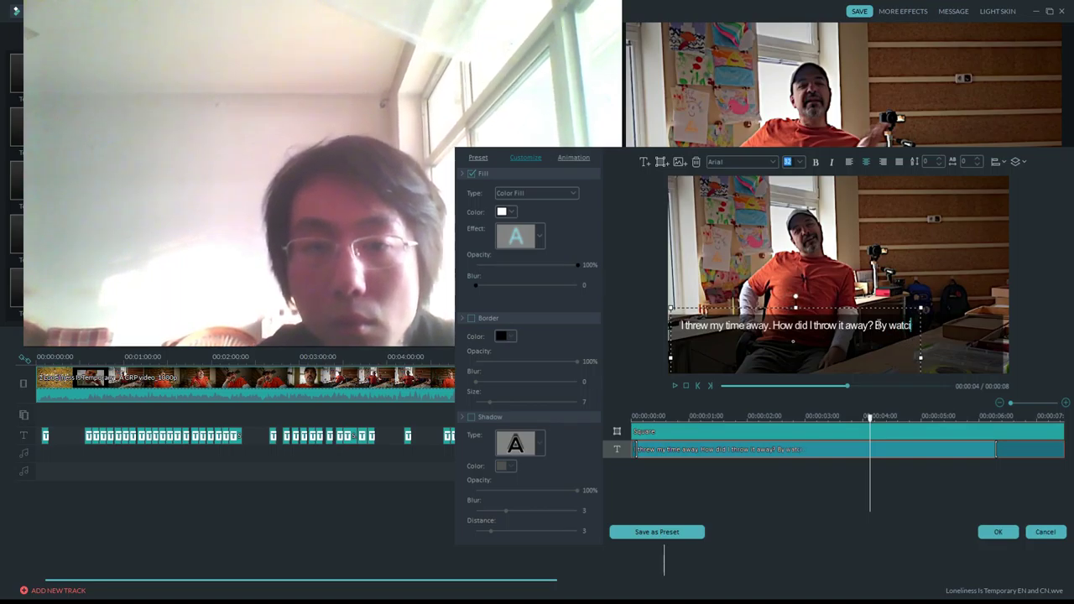
{"action": "type", "text": "hing Y"}
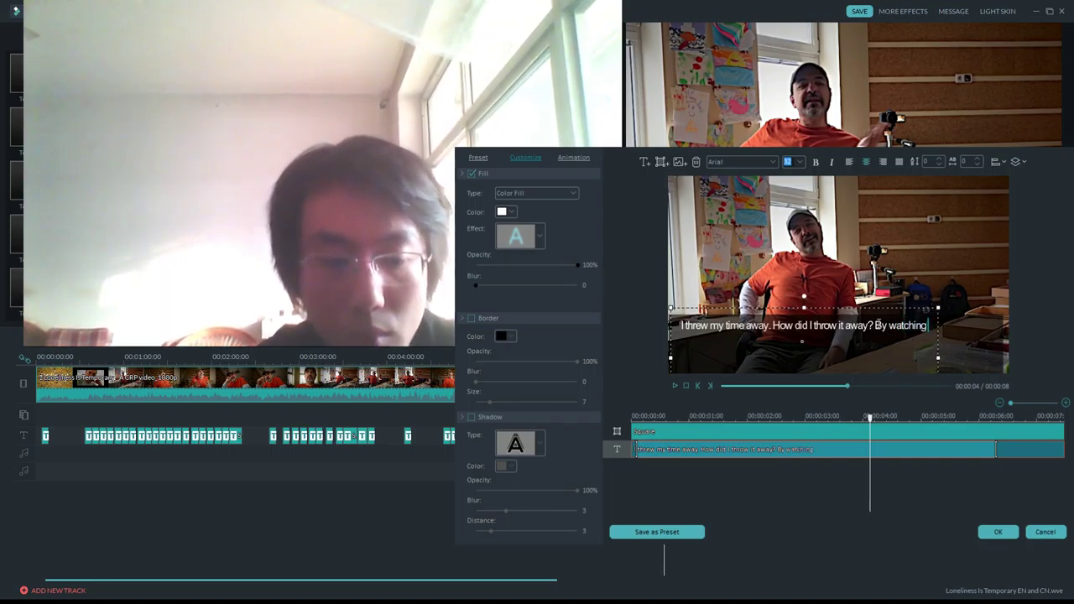
{"action": "left_click", "coordinate": [673, 386]}
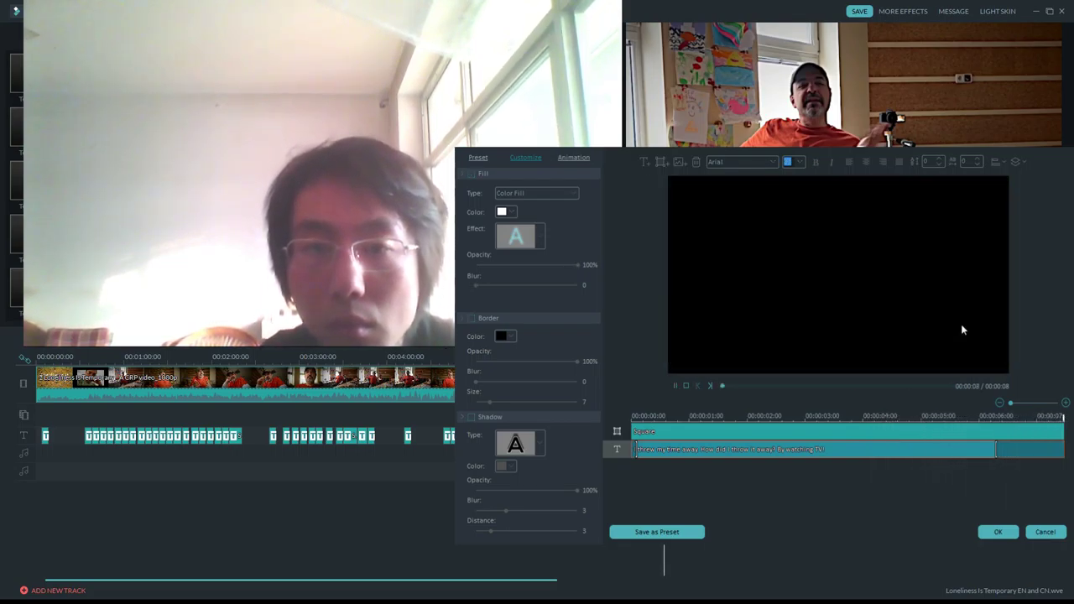
{"action": "left_click", "coordinate": [675, 386]}
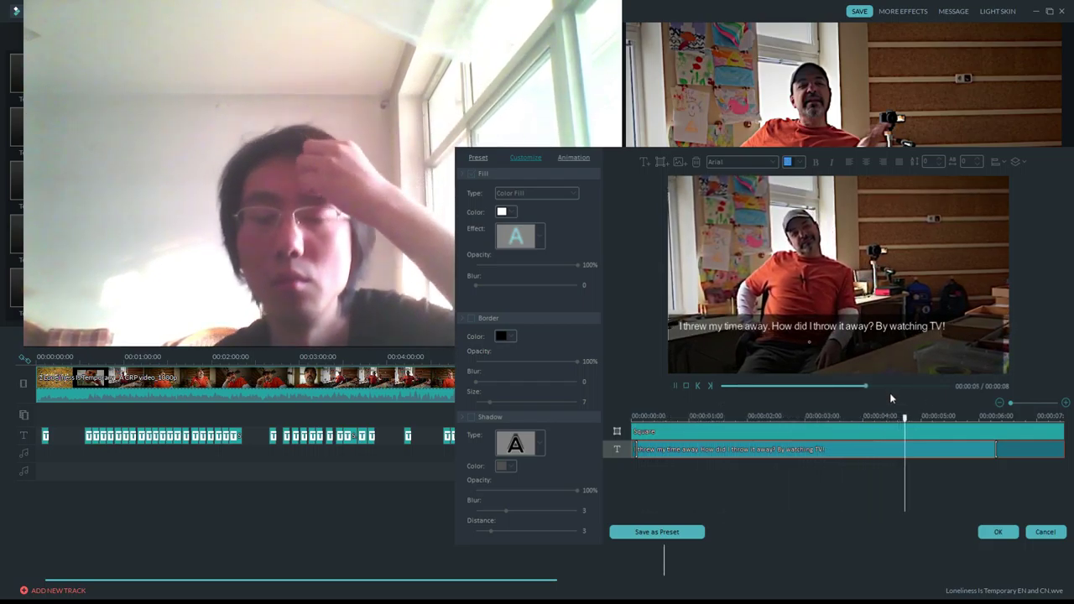
{"action": "left_click", "coordinate": [996, 531]}
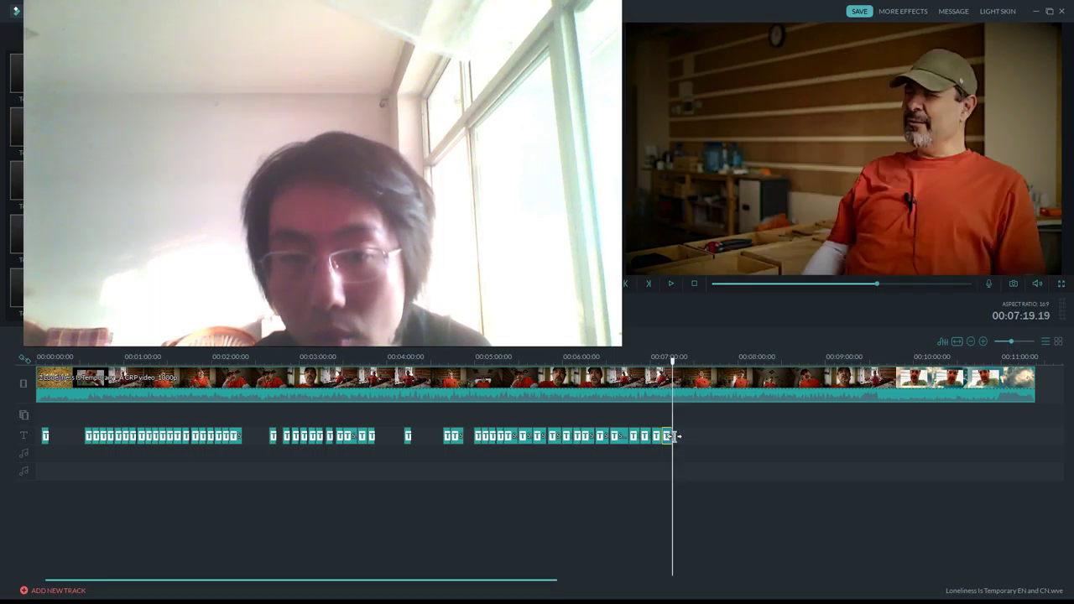
Extend the last subtitle clip's end on the timeline to about 00:07:17 and replay that section.
{"action": "scroll", "coordinate": [705, 358], "scroll_direction": "up", "scroll_amount": 3}
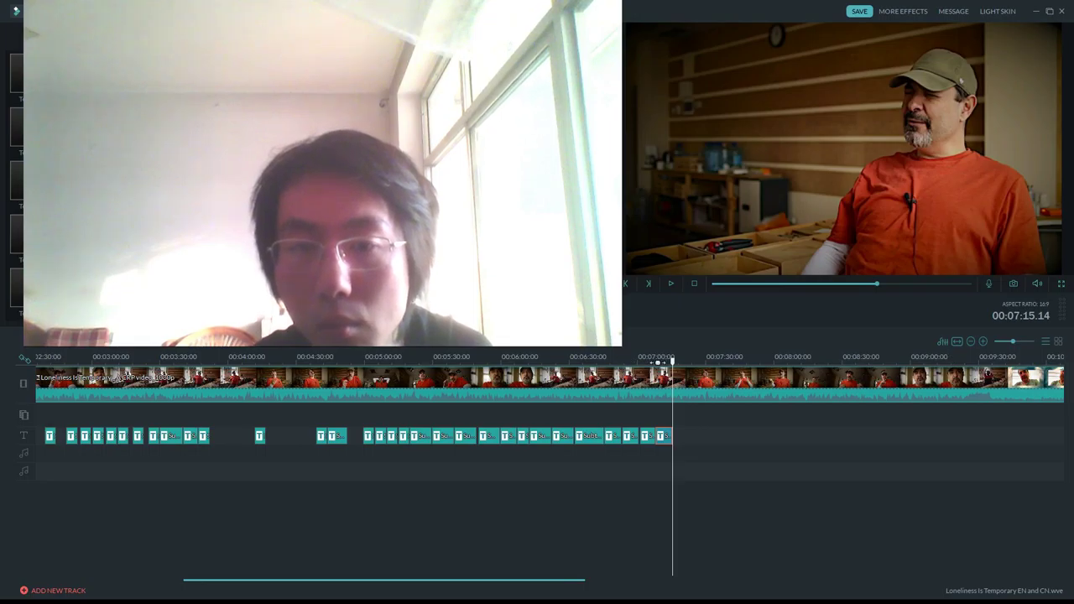
{"action": "scroll", "coordinate": [657, 363], "scroll_direction": "up", "scroll_amount": 3}
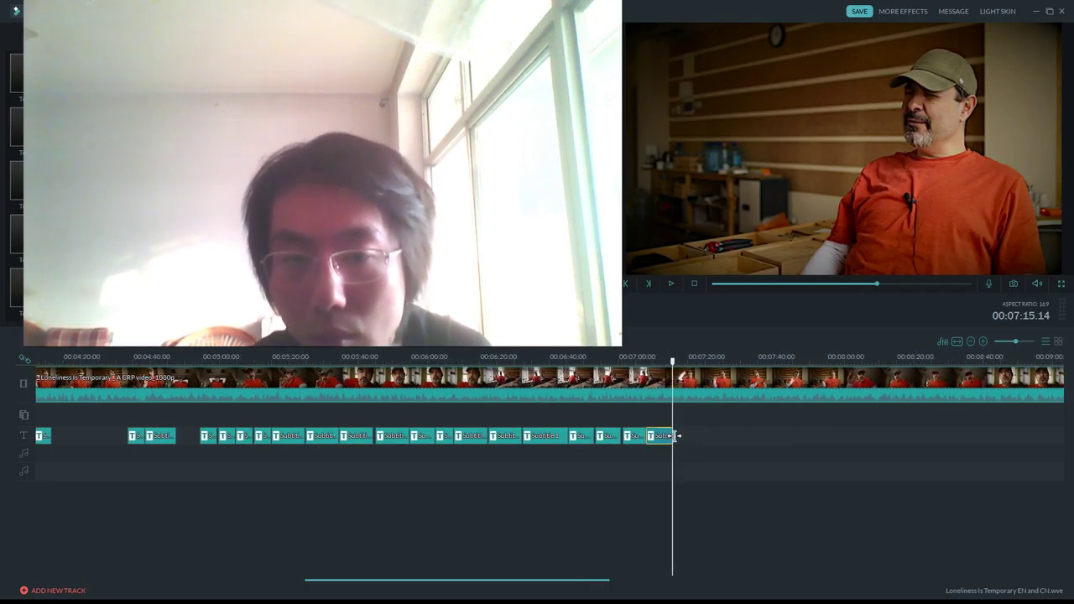
{"action": "left_click_drag", "start_coordinate": [678, 435], "coordinate": [682, 436]}
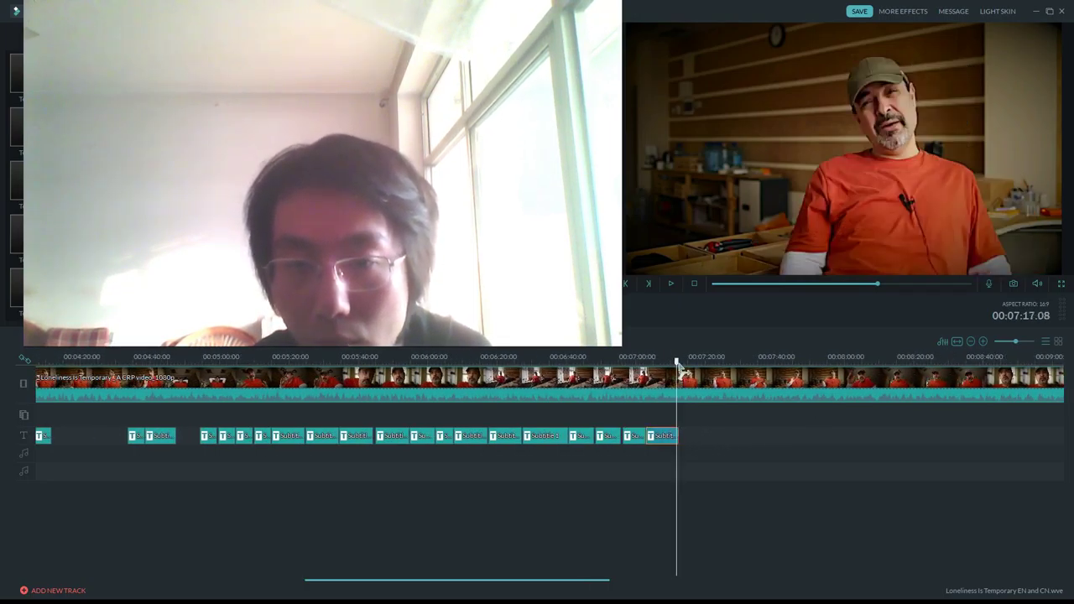
{"action": "left_click_drag", "start_coordinate": [680, 368], "coordinate": [660, 371]}
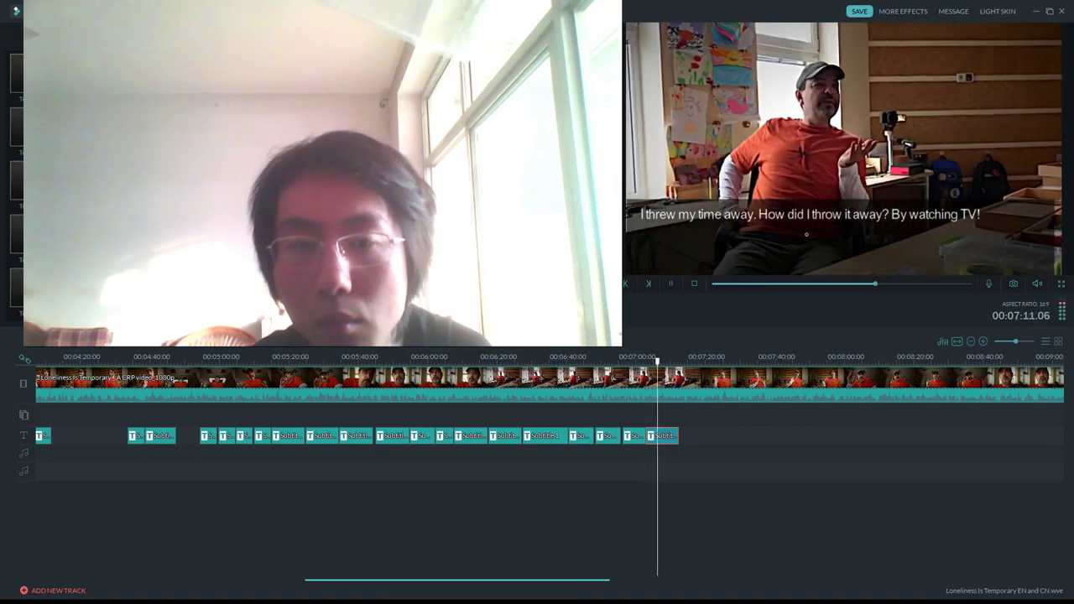
Reopen the extended subtitle, listen to its added part and append "Yeah" plus a second line starting with "I watched".
{"action": "left_click", "coordinate": [671, 435]}
{"action": "double_click", "coordinate": [663, 436]}
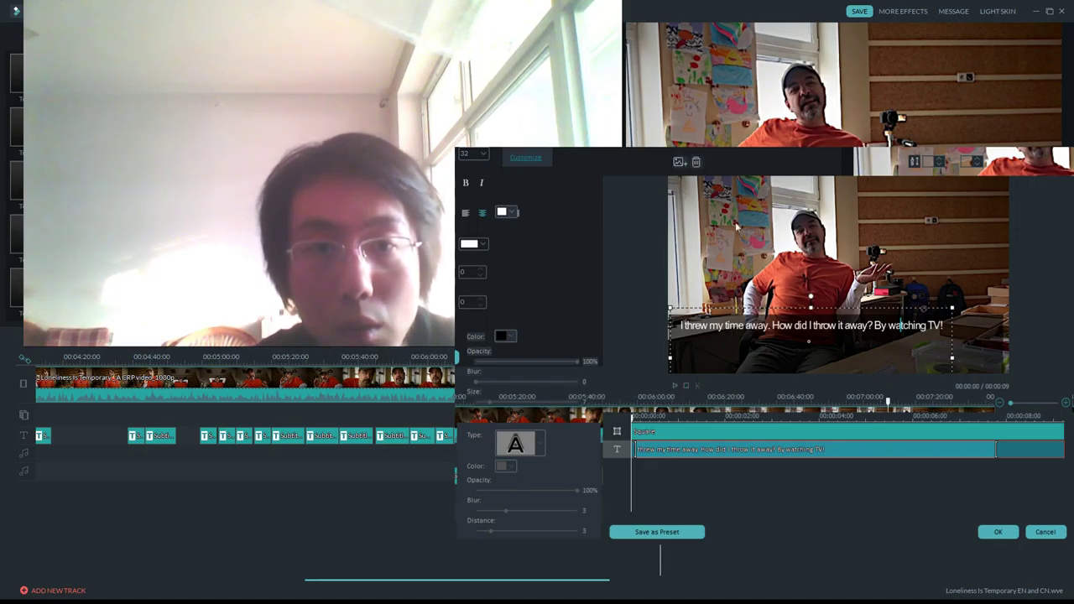
{"action": "left_click", "coordinate": [676, 386]}
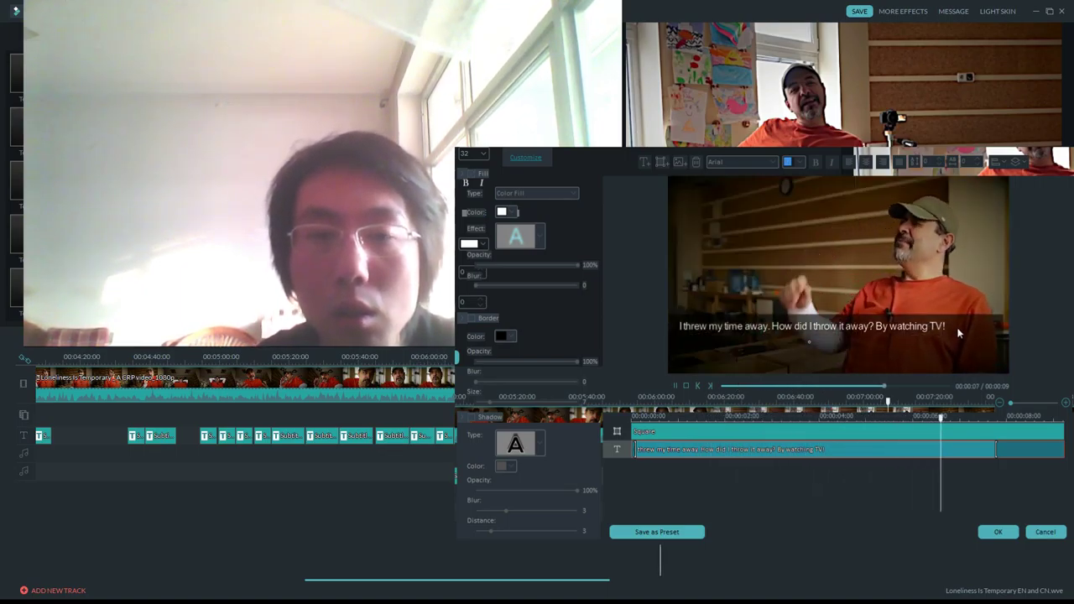
{"action": "left_click", "coordinate": [955, 329]}
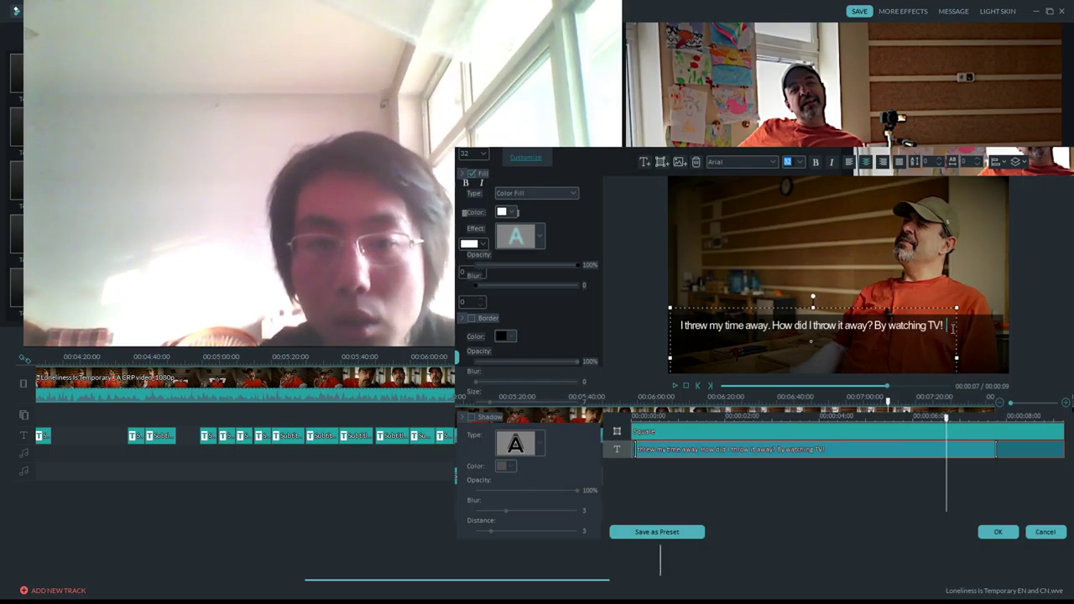
{"action": "type", "text": "Yeah"}
{"action": "key", "text": "Return"}
{"action": "type", "text": "I watched e"}
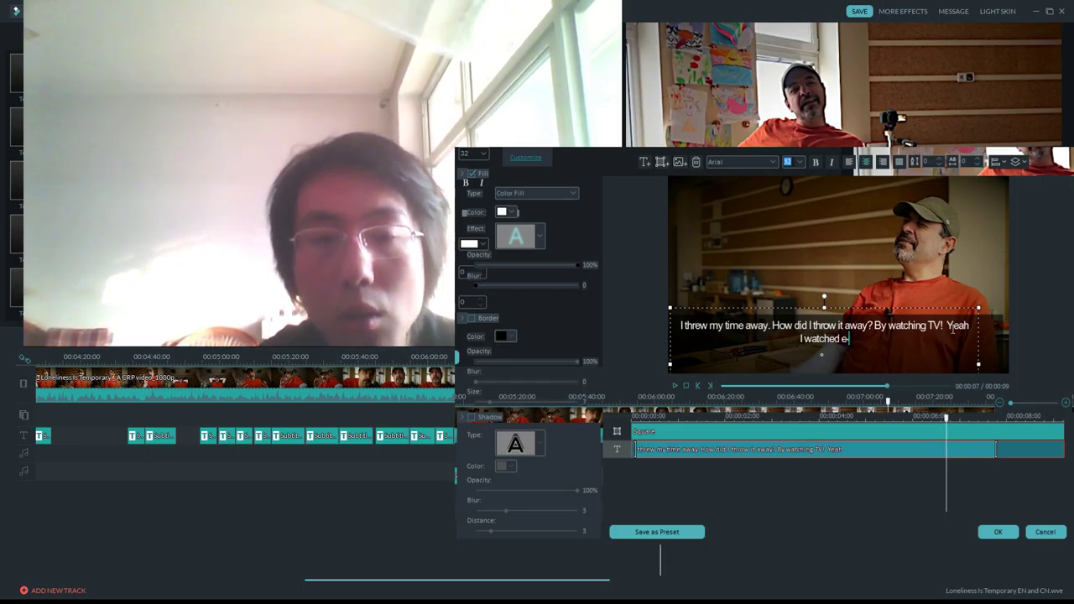
Complete the subtitle's second sentence as "I watched entertainment televisions obsessively for awhile.", checking it against the playback, and apply the edit.
{"action": "type", "text": "nte"}
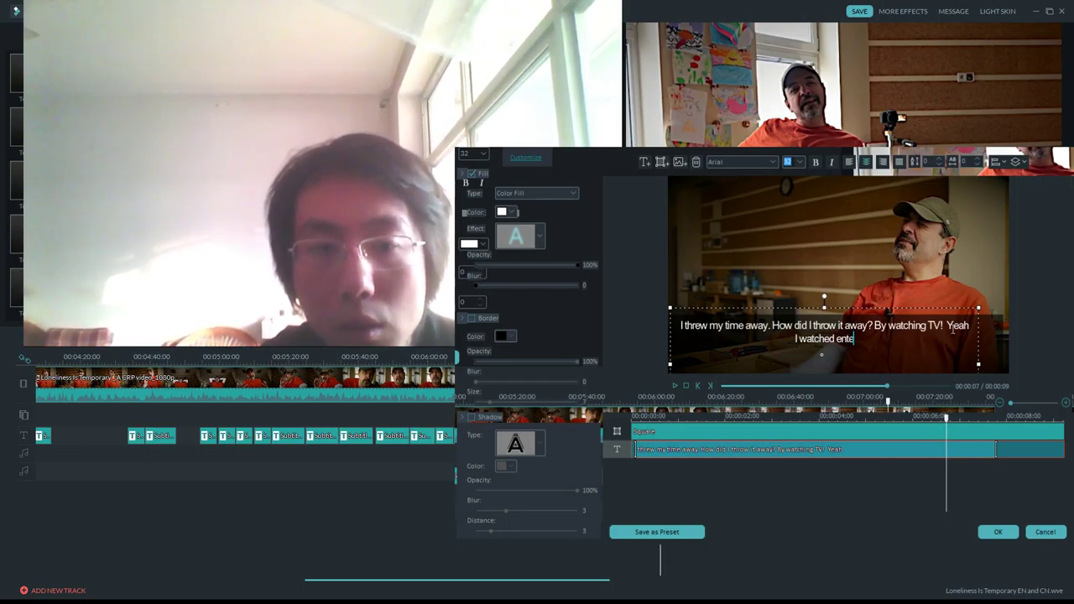
{"action": "type", "text": "rtainment"}
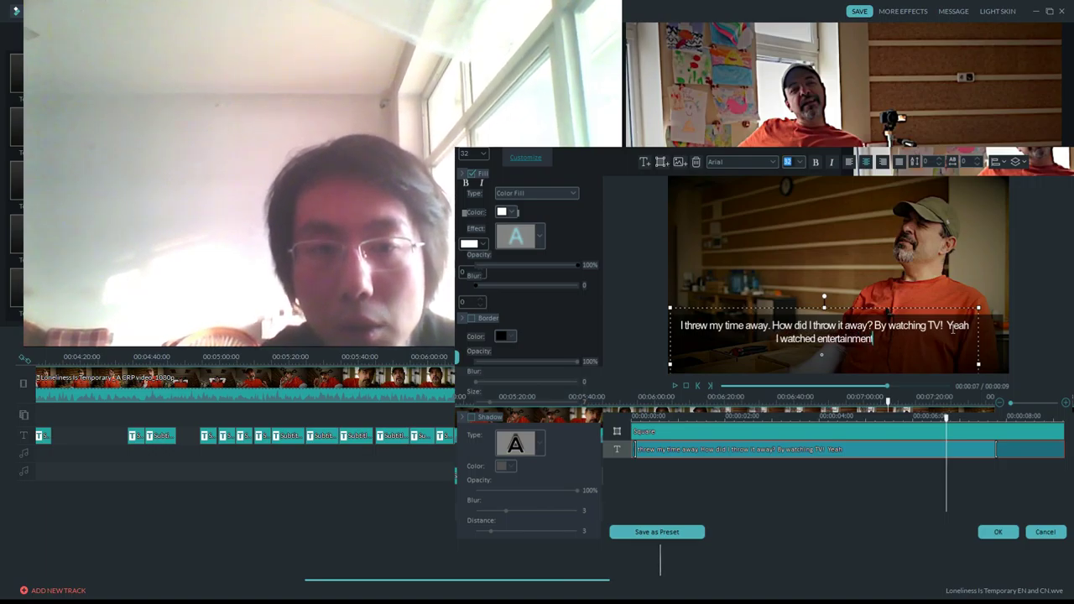
{"action": "type", "text": " televisions"}
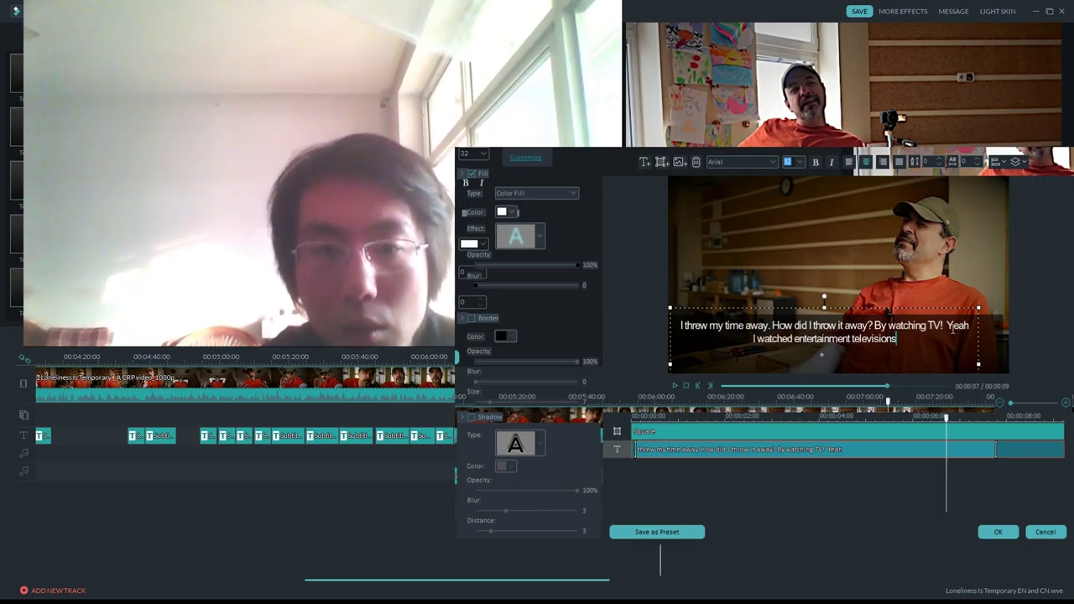
{"action": "left_click", "coordinate": [675, 385]}
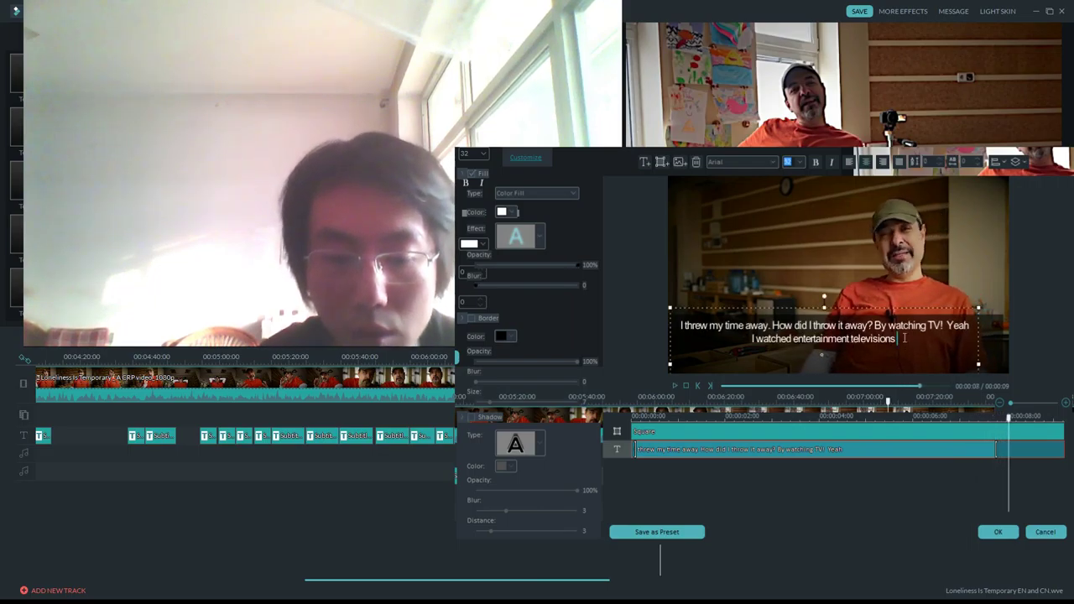
{"action": "type", "text": "obsessiv"}
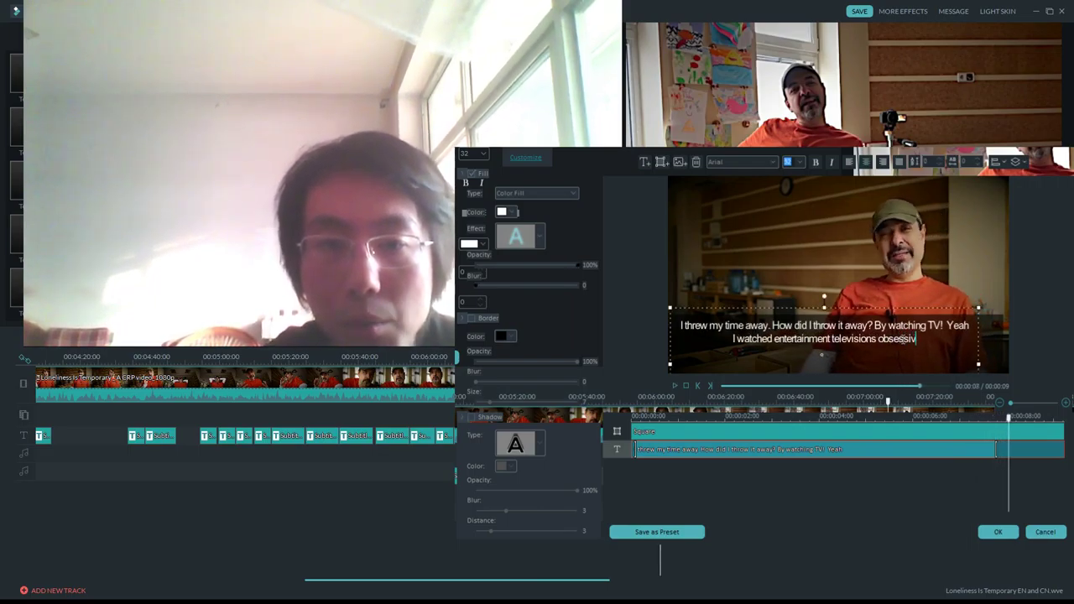
{"action": "type", "text": "ely for awhile."}
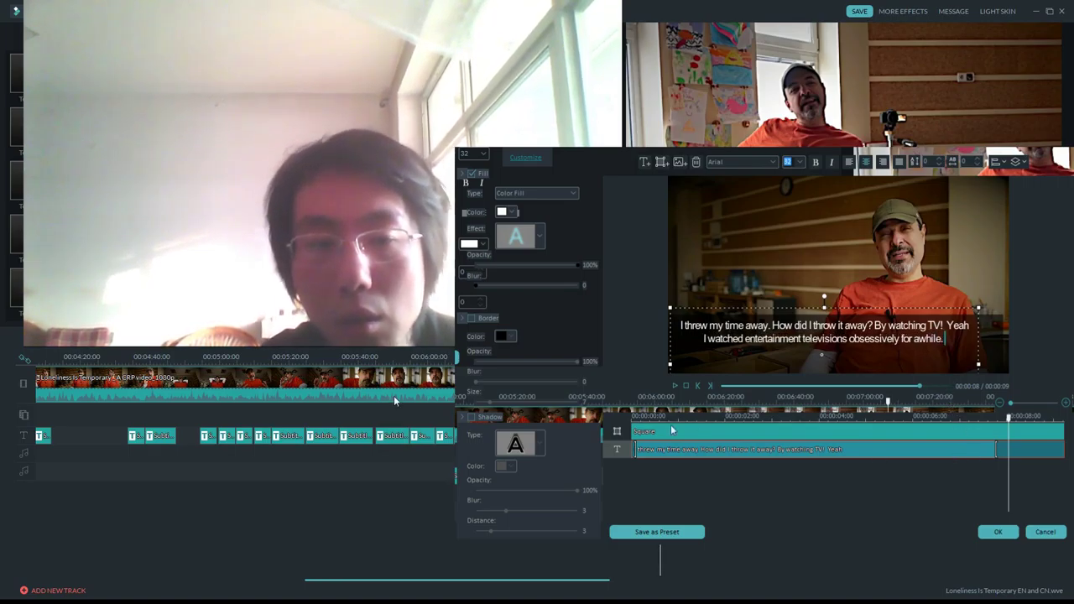
{"action": "left_click", "coordinate": [676, 386]}
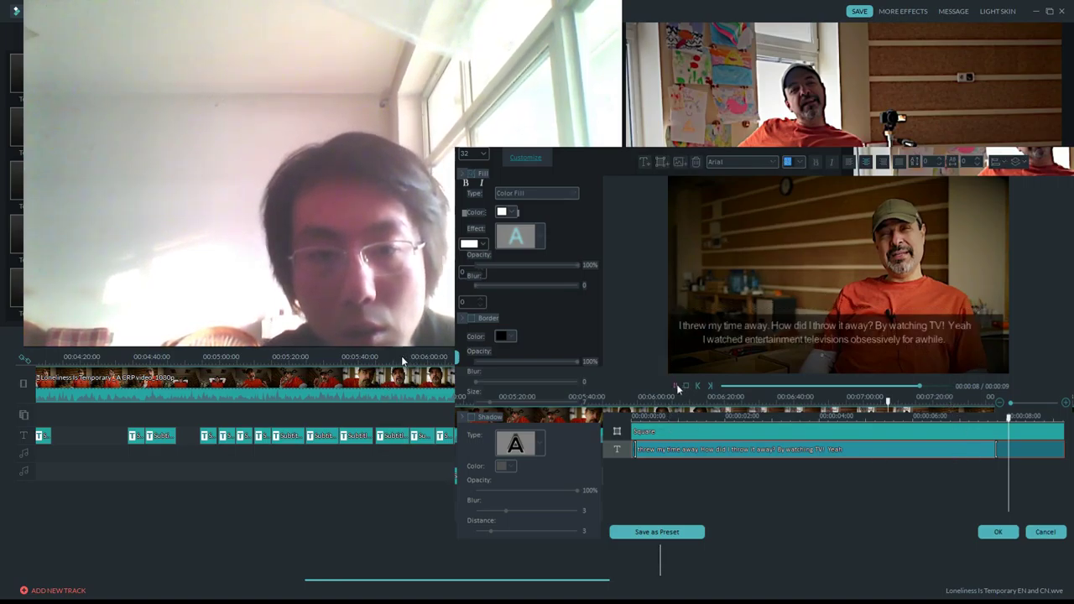
{"action": "left_click", "coordinate": [998, 532]}
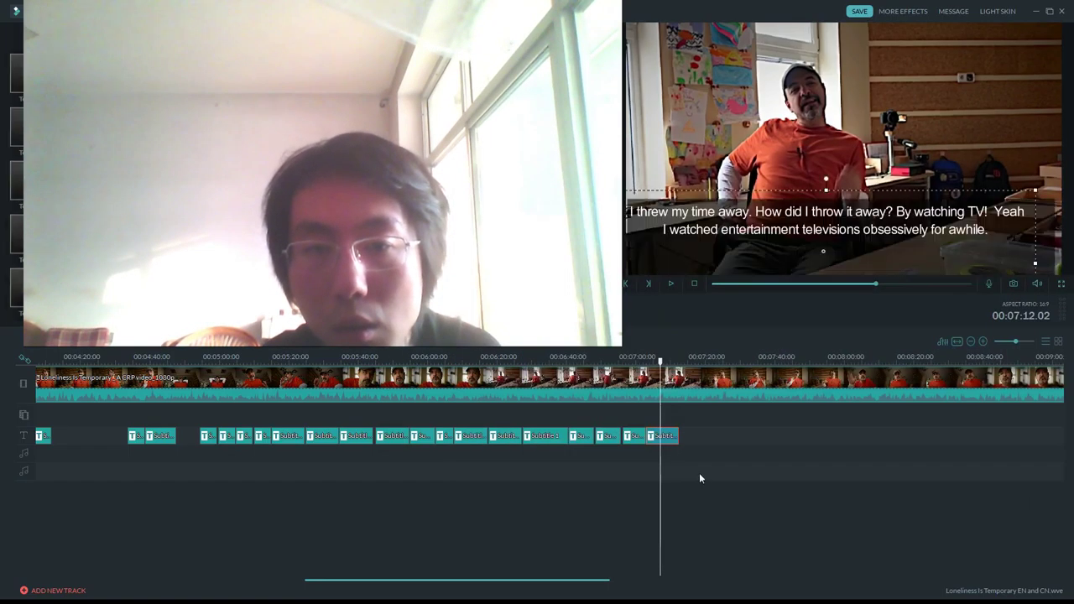
Reopen the last subtitle and extend its text layer to almost the full length of the title.
{"action": "double_click", "coordinate": [668, 437]}
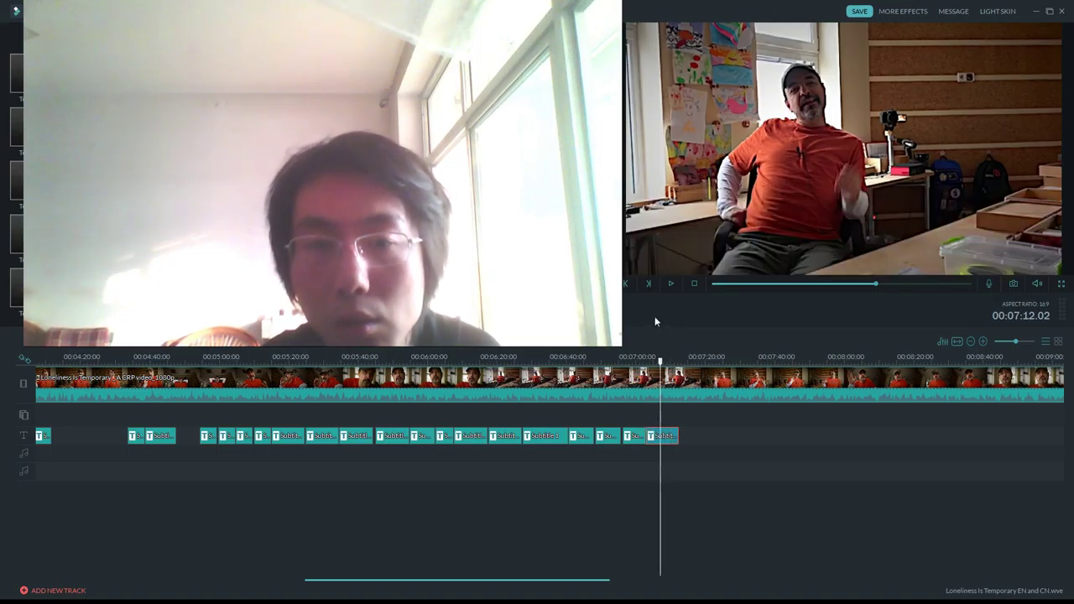
{"action": "left_click_drag", "start_coordinate": [996, 449], "coordinate": [1038, 449]}
Replace the subtitle's final full stop with "when I was like, really lonely.", check the playback and apply the edit.
{"action": "left_click", "coordinate": [952, 337]}
{"action": "type", "text": "When"}
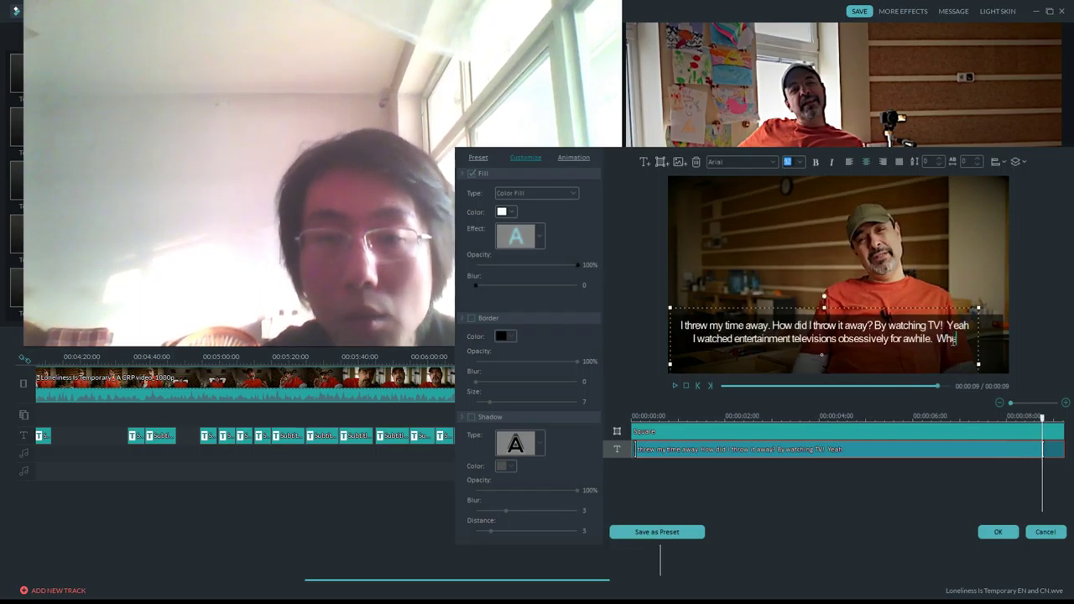
{"action": "key", "text": "BackSpace"}
{"action": "key", "text": "BackSpace"}
{"action": "key", "text": "BackSpace"}
{"action": "key", "text": "BackSpace"}
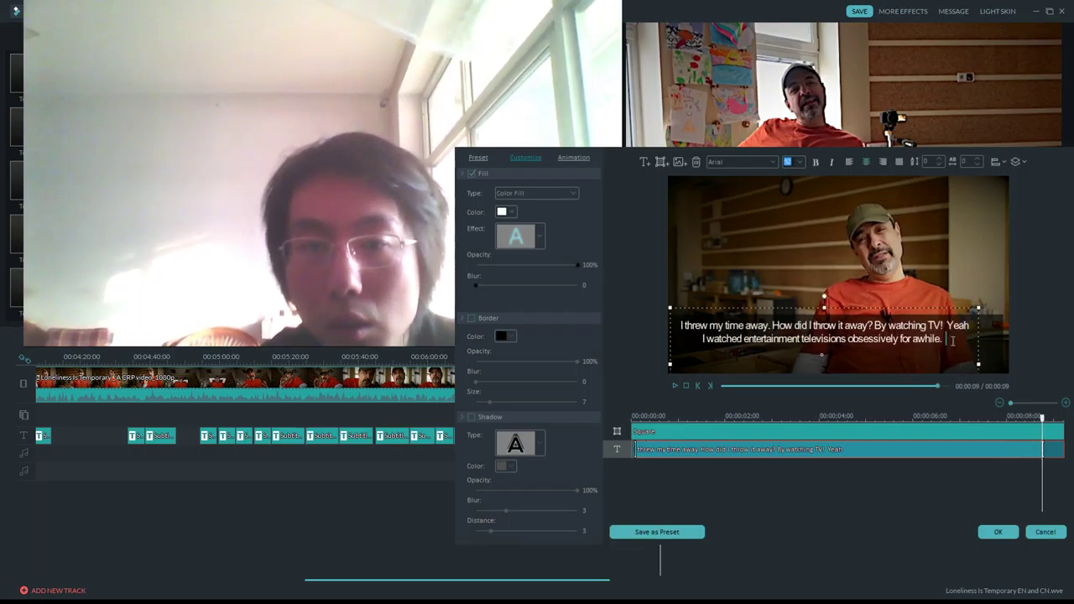
{"action": "type", "text": "w"}
{"action": "key", "text": "BackSpace"}
{"action": "key", "text": "BackSpace"}
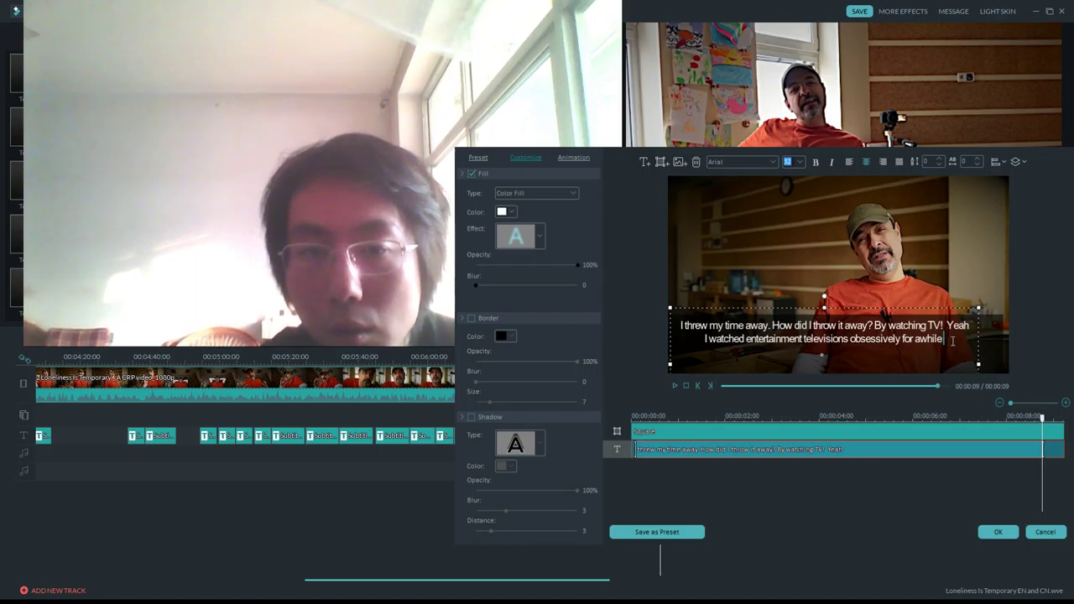
{"action": "type", "text": "when I was like"}
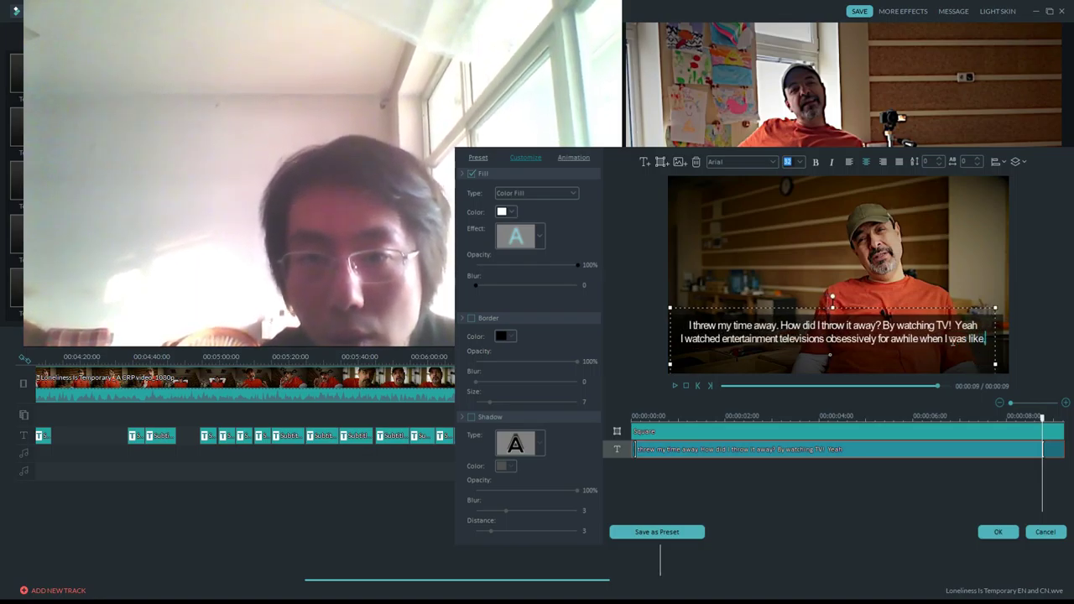
{"action": "type", "text": ","}
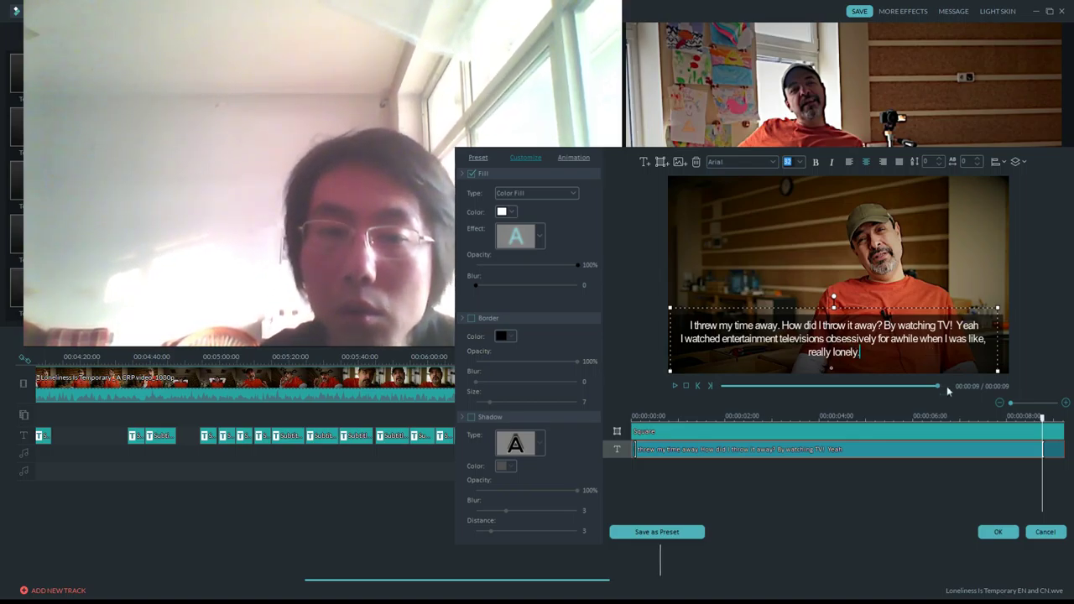
{"action": "left_click", "coordinate": [674, 386]}
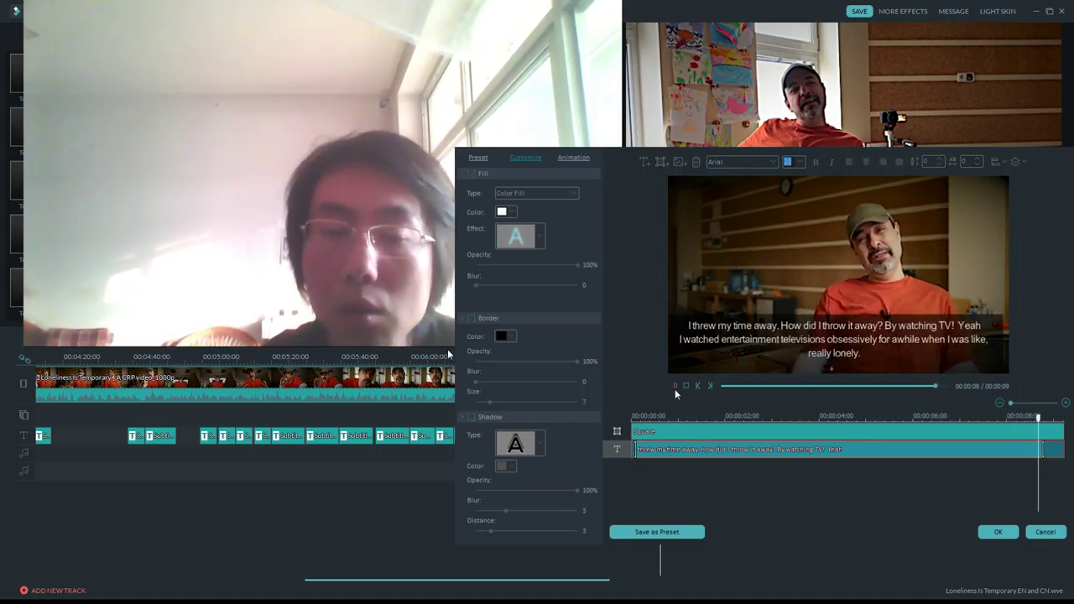
{"action": "left_click", "coordinate": [996, 533]}
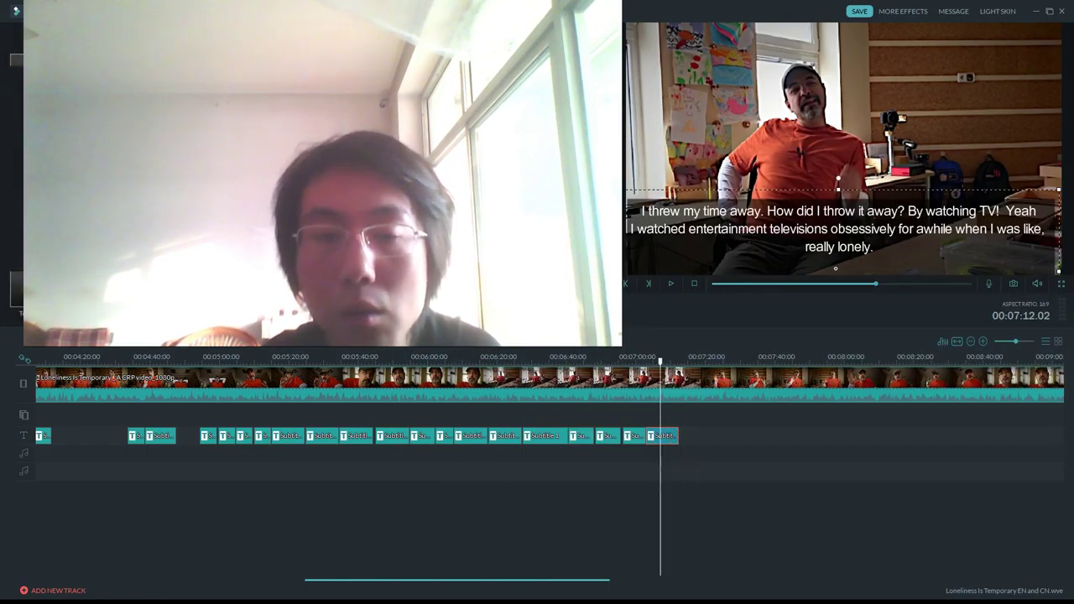
Play the video to the end of the last subtitle and paste a copy of that subtitle directly after it.
{"action": "left_click_drag", "start_coordinate": [612, 354], "coordinate": [567, 355]}
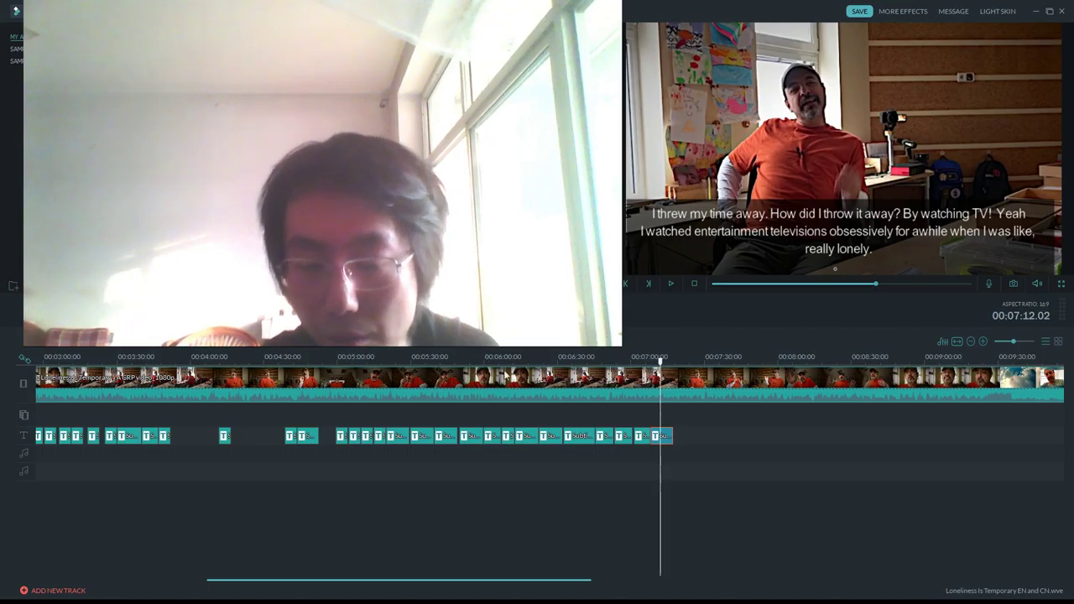
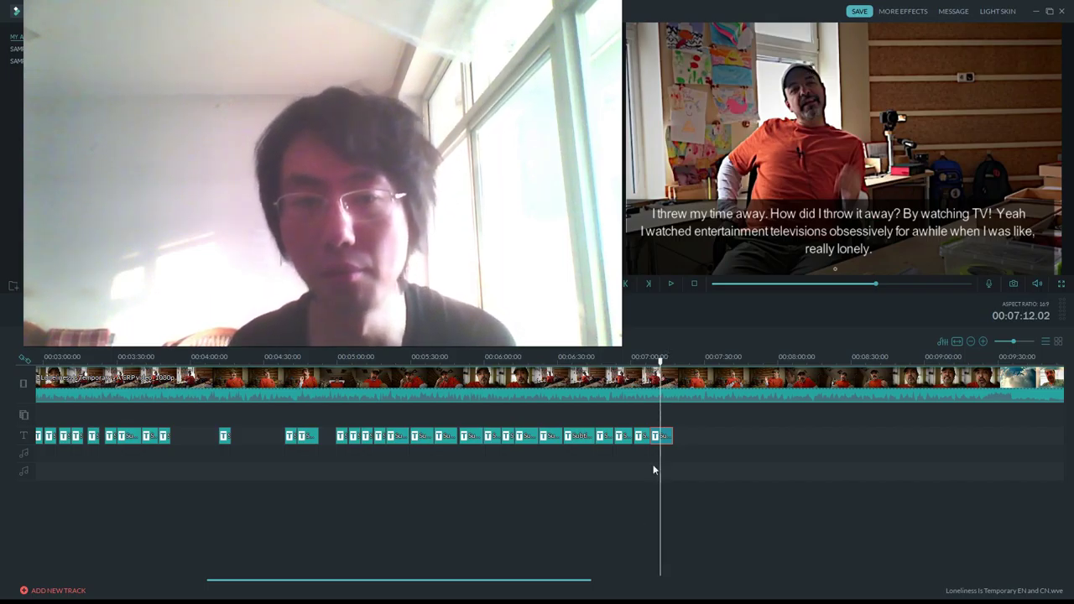
{"action": "left_click", "coordinate": [670, 284]}
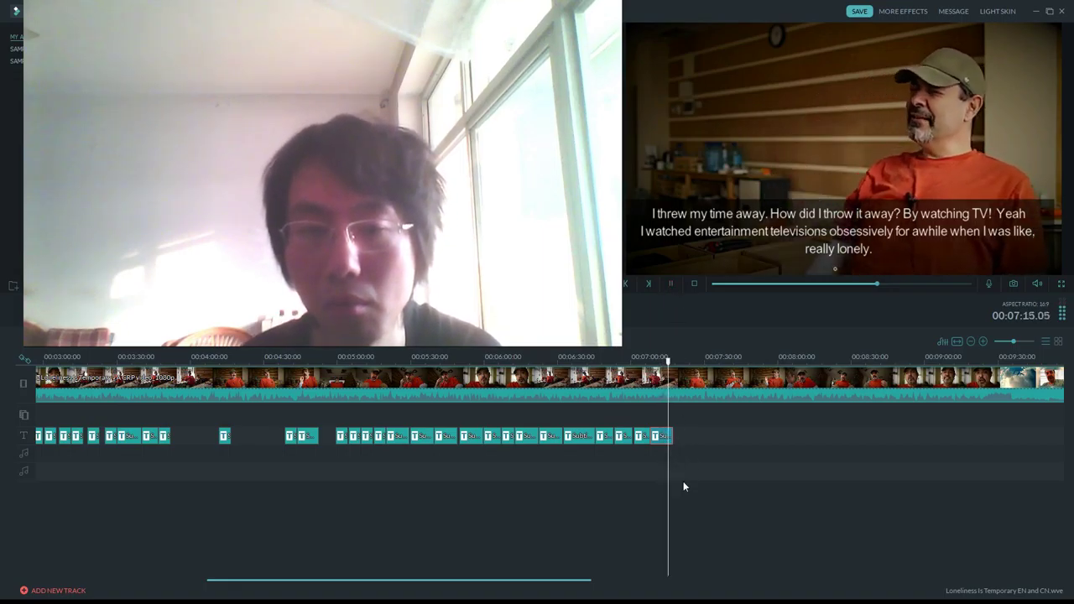
{"action": "key", "text": "space"}
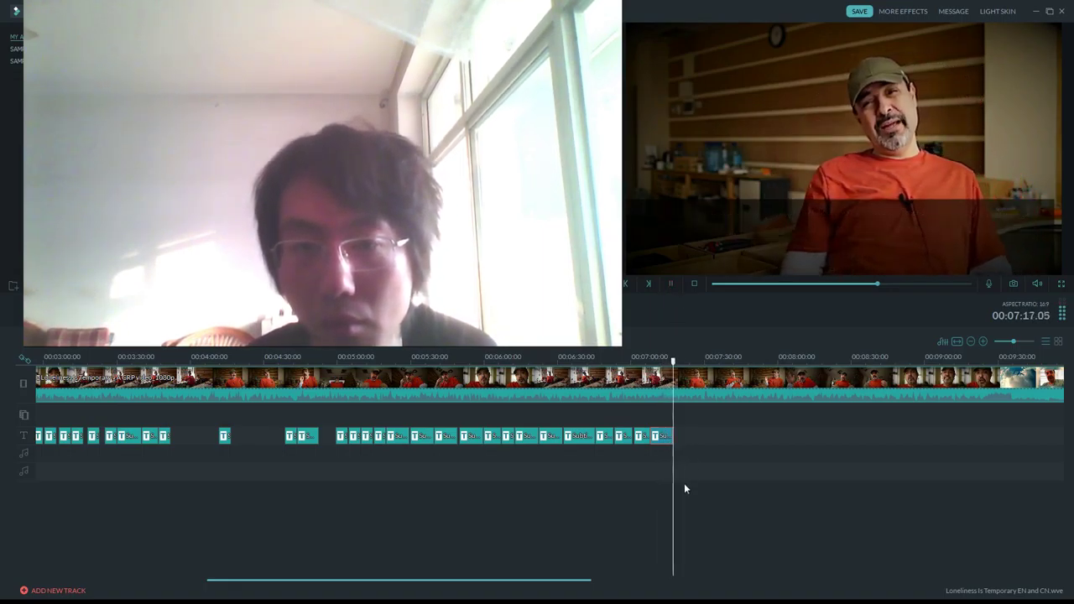
{"action": "key", "text": "ctrl+v"}
Replace the pasted subtitle's text with "When I was like scrapping the bottom. Yeah." after playing its opening seconds.
{"action": "left_click", "coordinate": [684, 435]}
{"action": "double_click", "coordinate": [684, 436]}
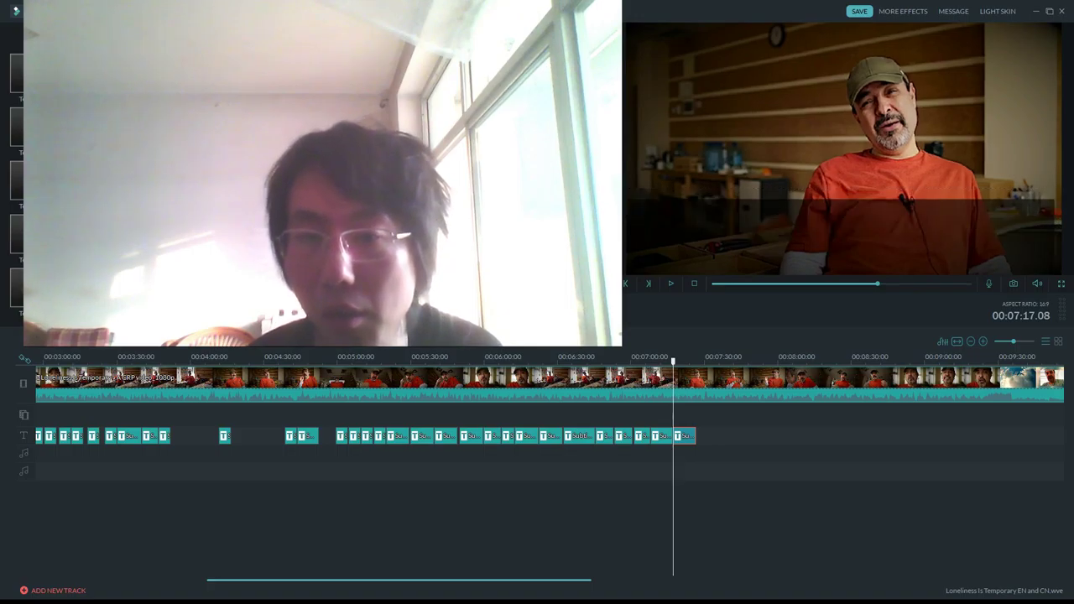
{"action": "left_click", "coordinate": [677, 386]}
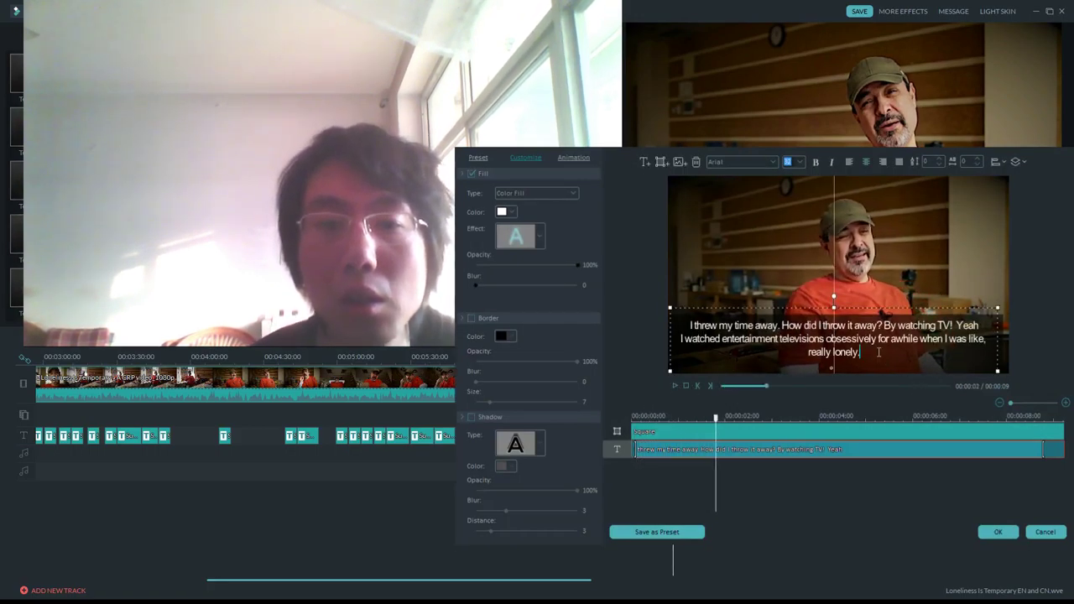
{"action": "double_click", "coordinate": [830, 339]}
{"action": "key", "text": "BackSpace"}
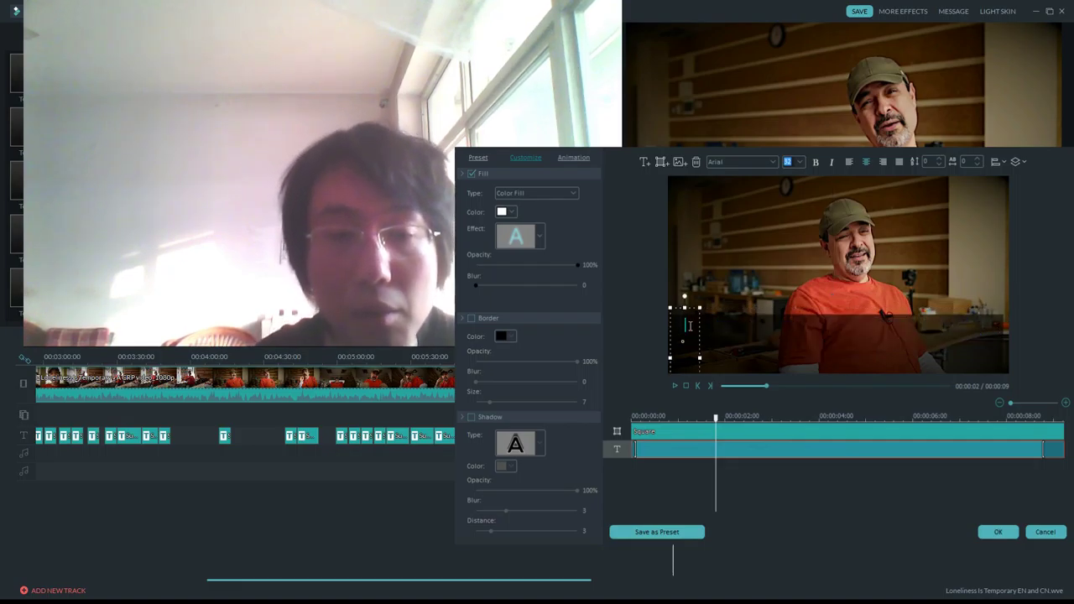
{"action": "type", "text": "When I was"}
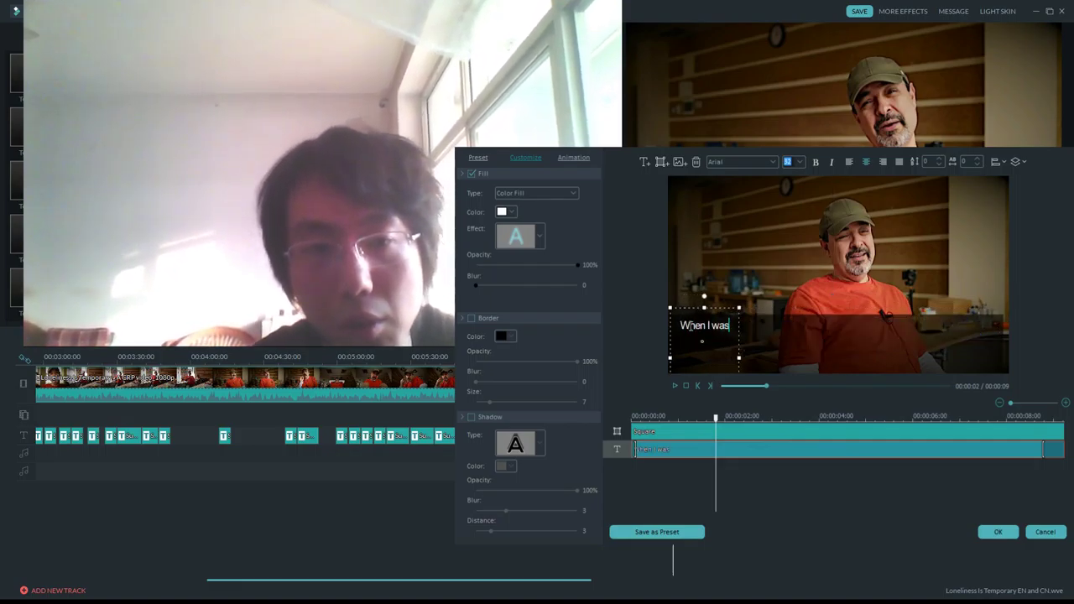
{"action": "type", "text": " like scrapping the"}
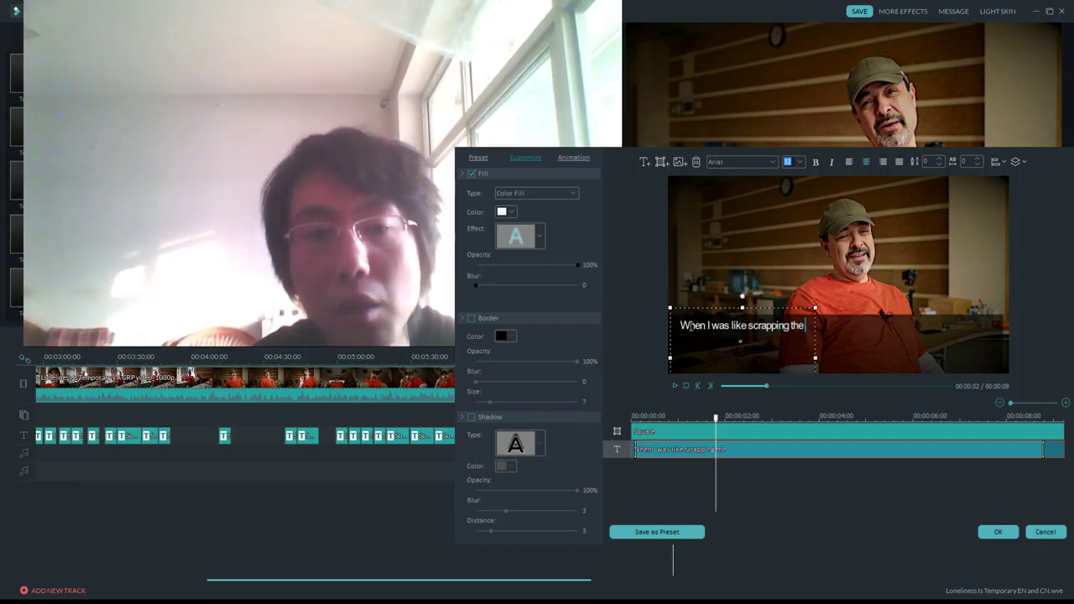
{"action": "type", "text": " bottom. Yeah"}
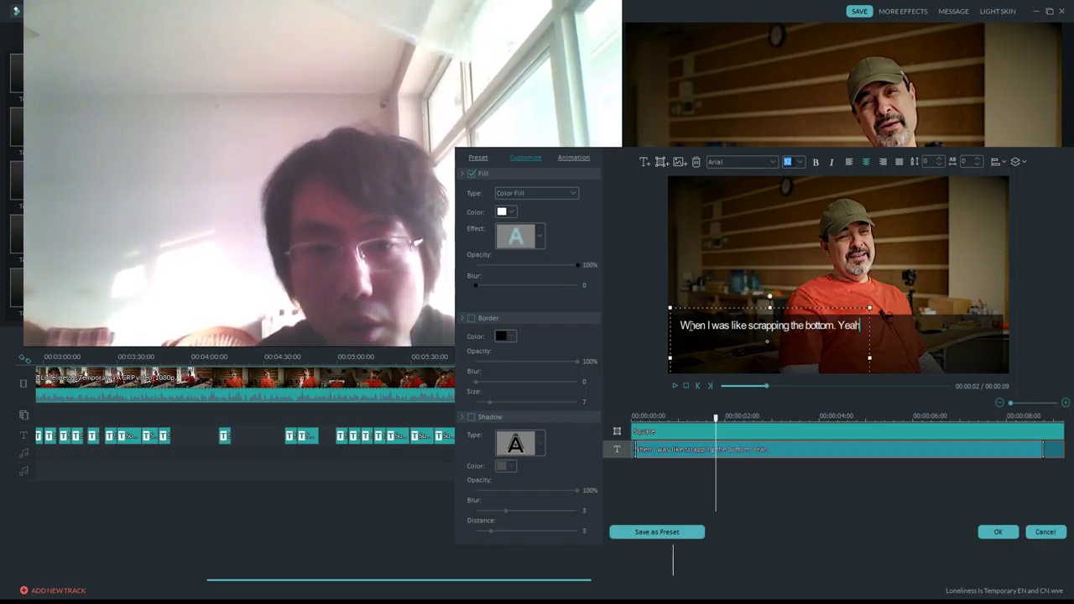
{"action": "type", "text": "."}
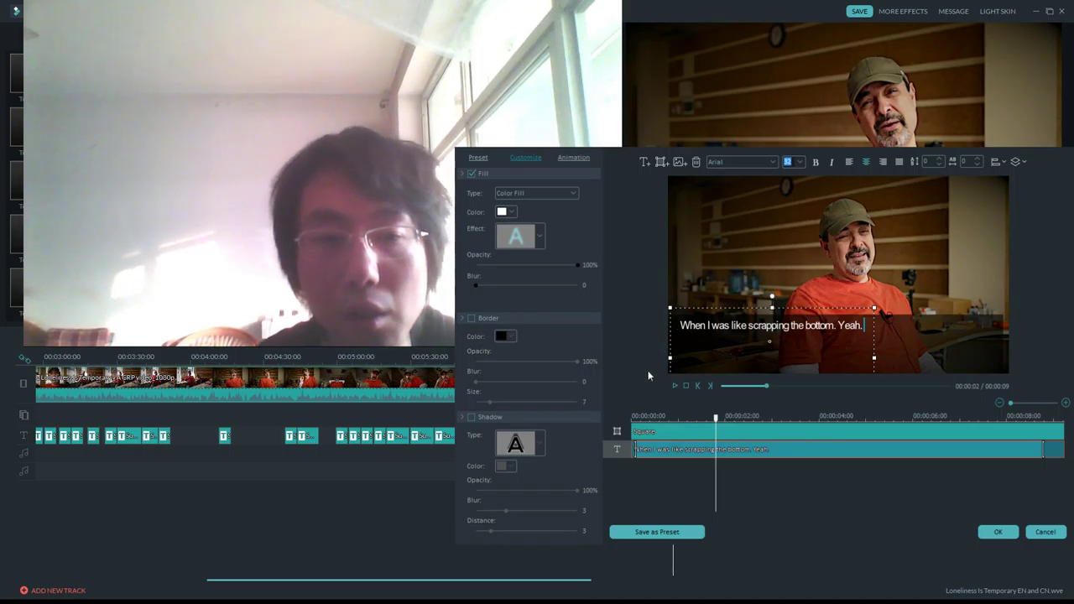
Play the next few seconds and add "And like I said," to the end of the new subtitle's text.
{"action": "left_click", "coordinate": [673, 387]}
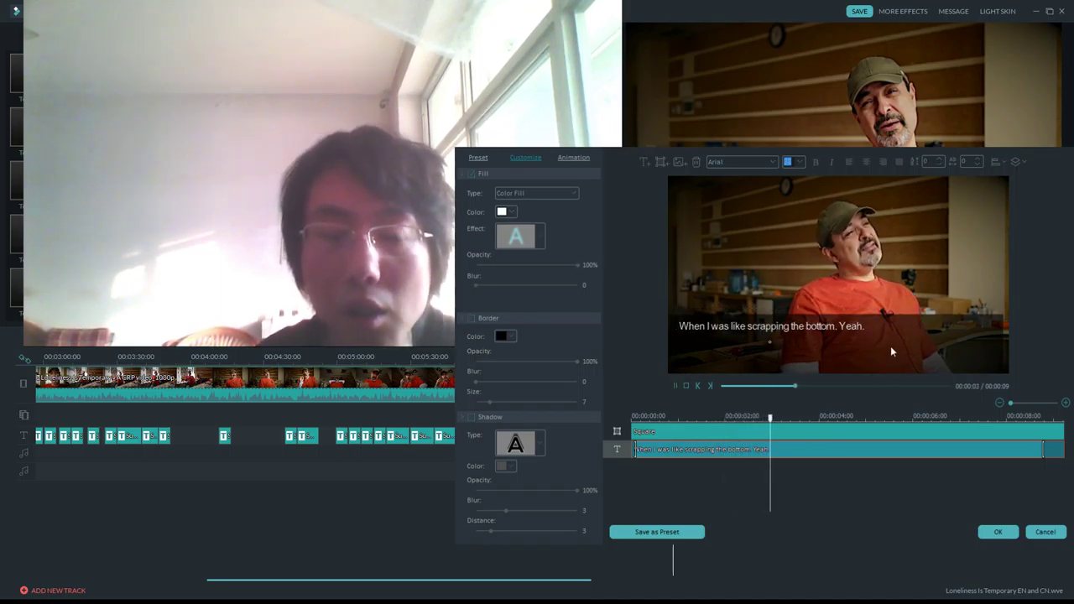
{"action": "left_click", "coordinate": [869, 327]}
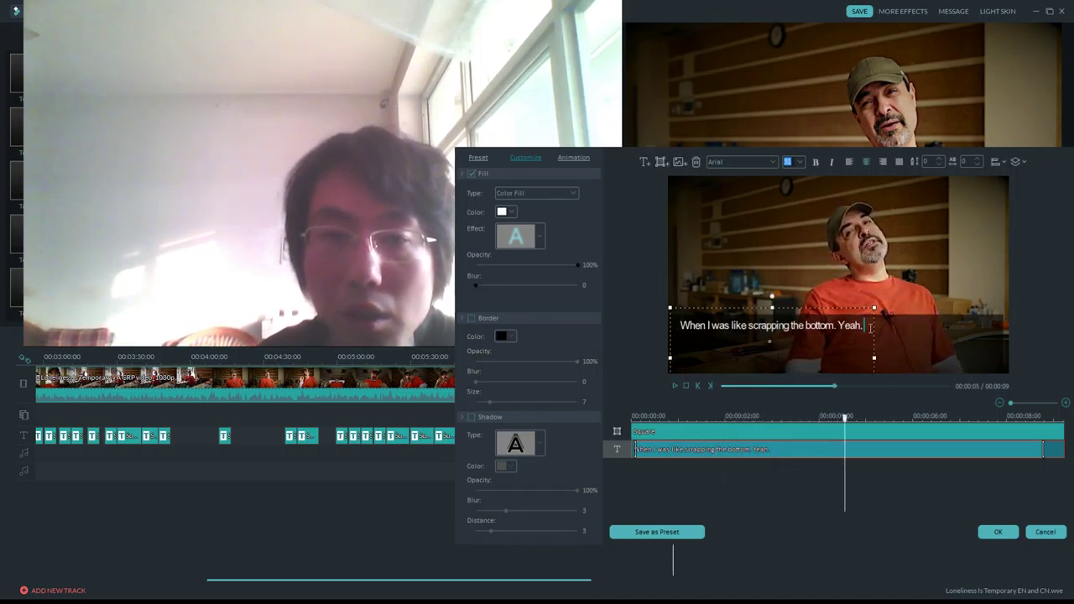
{"action": "type", "text": "And like"}
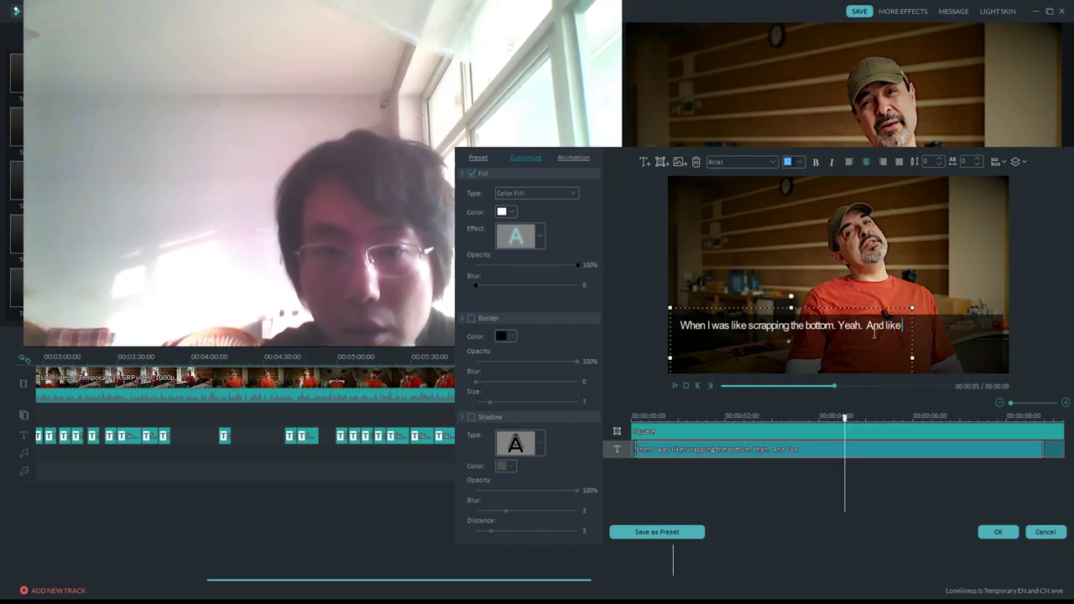
{"action": "type", "text": " I said,"}
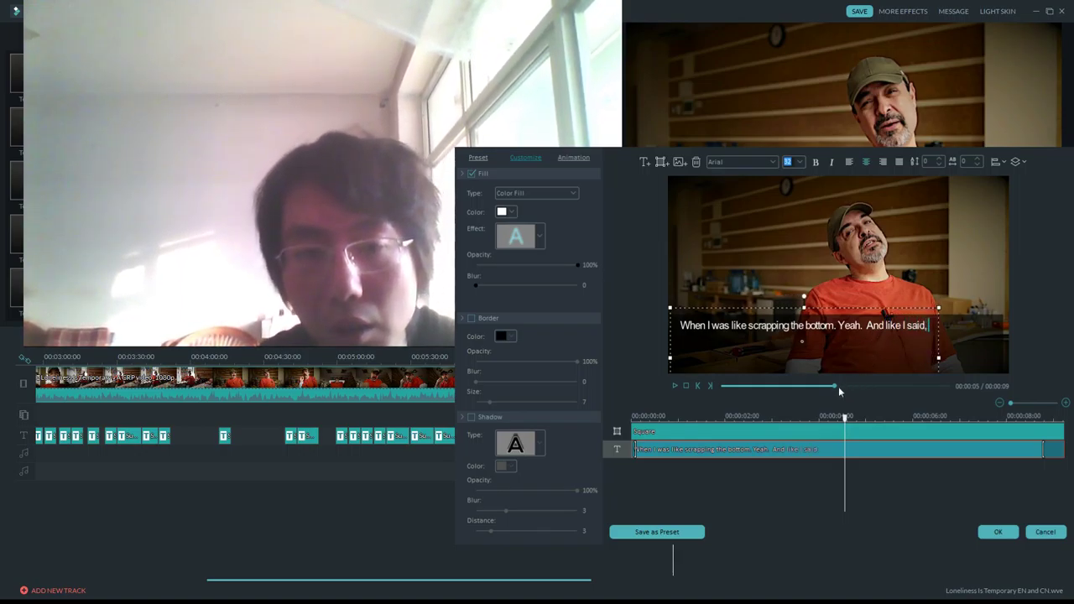
Replay the subtitle's section, add "you wind up reaching out to people." to the end of its text and centre the text horizontally.
{"action": "left_click_drag", "start_coordinate": [836, 386], "coordinate": [741, 391]}
{"action": "left_click", "coordinate": [675, 385]}
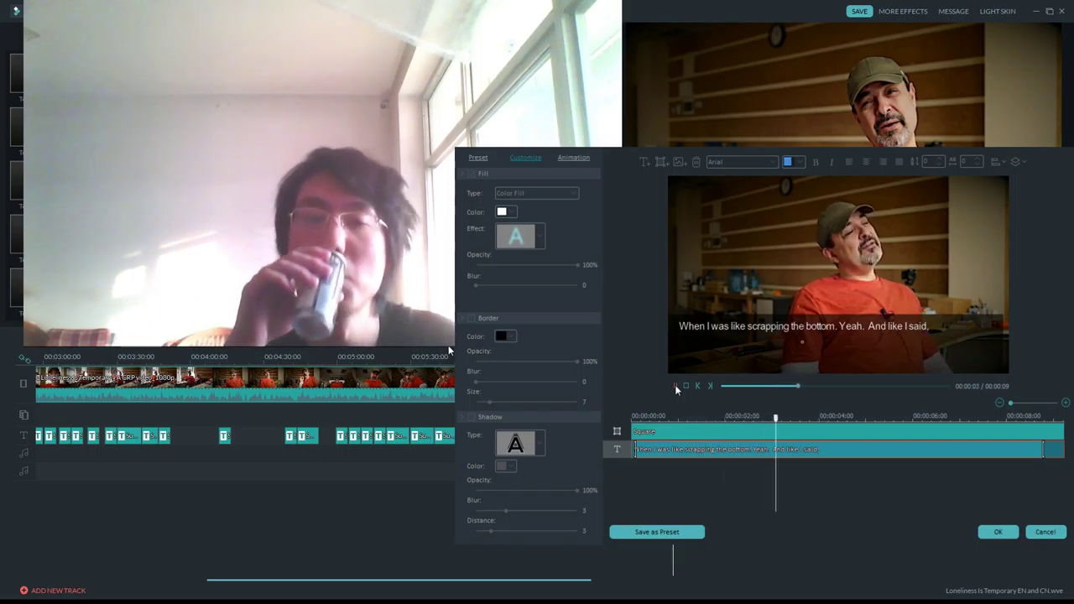
{"action": "left_click", "coordinate": [936, 327]}
{"action": "left_click_drag", "start_coordinate": [848, 386], "coordinate": [722, 386]}
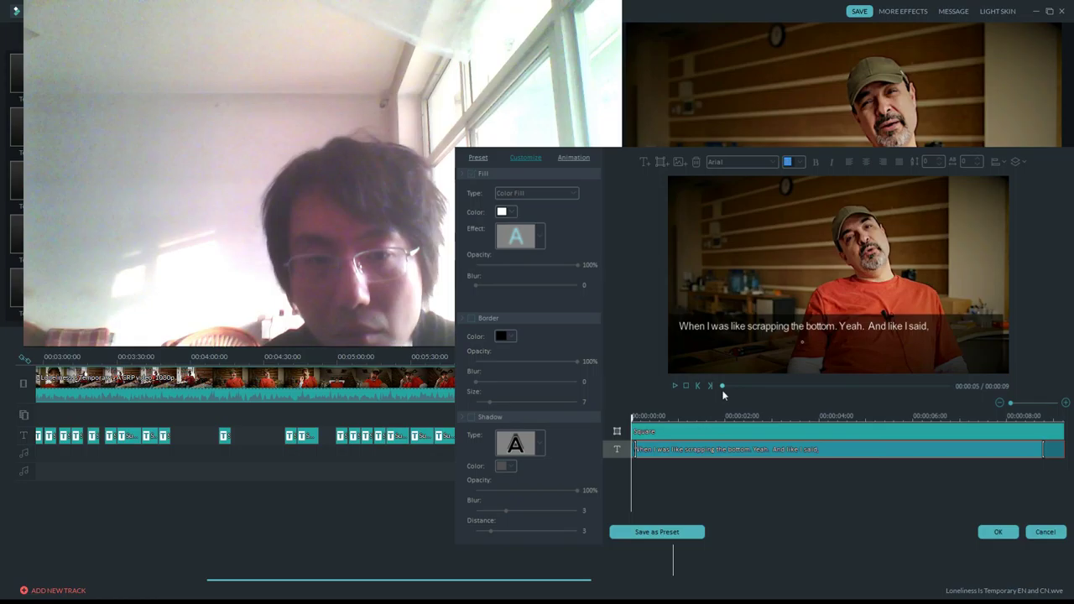
{"action": "left_click", "coordinate": [673, 386]}
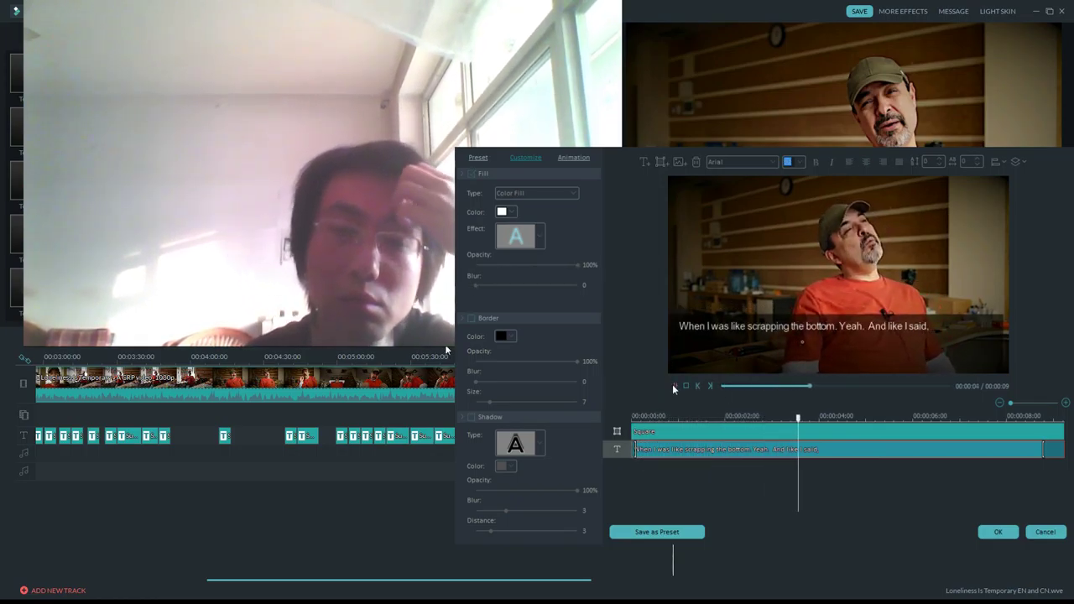
{"action": "left_click", "coordinate": [939, 329]}
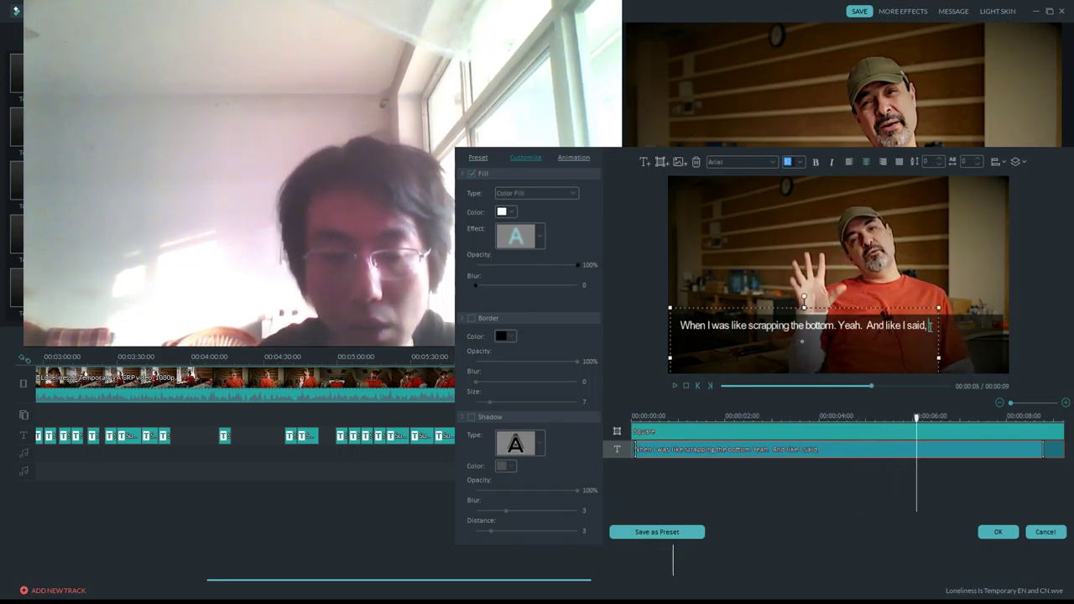
{"action": "type", "text": "you wind up"}
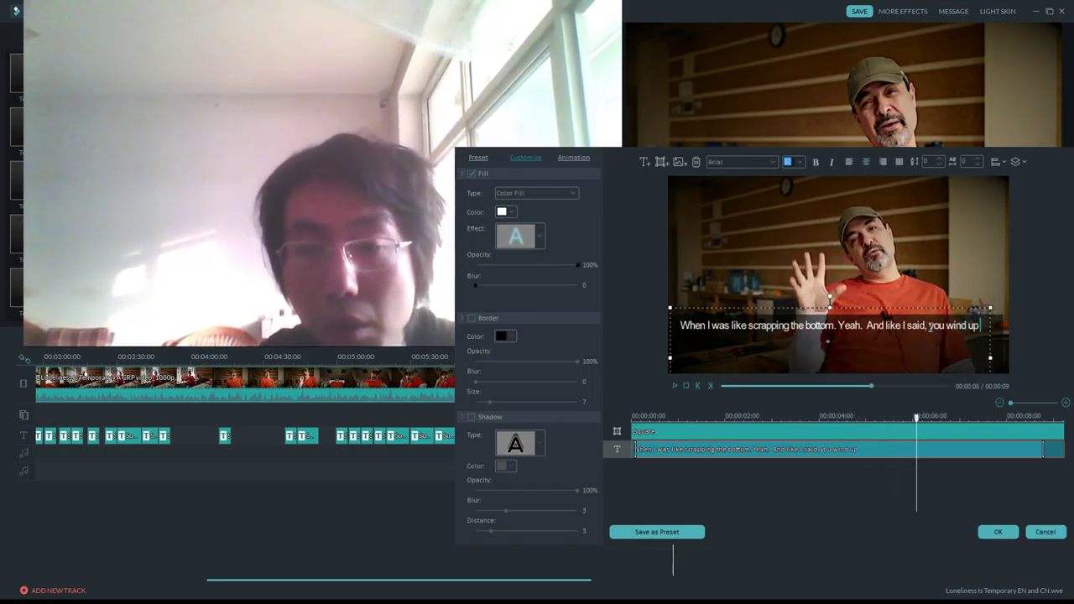
{"action": "type", "text": " reaching out"}
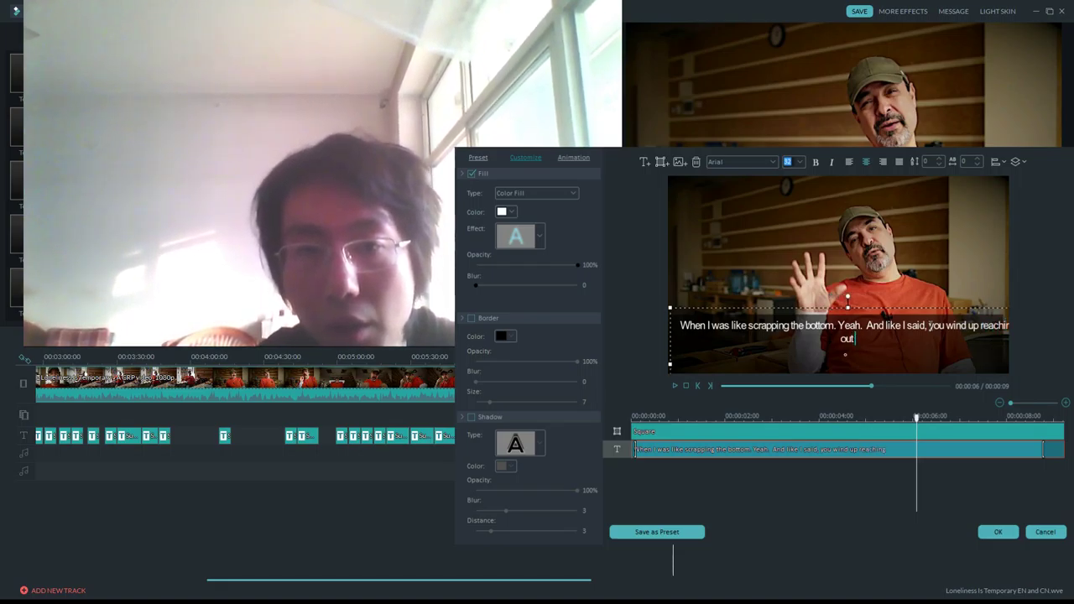
{"action": "type", "text": " to people."}
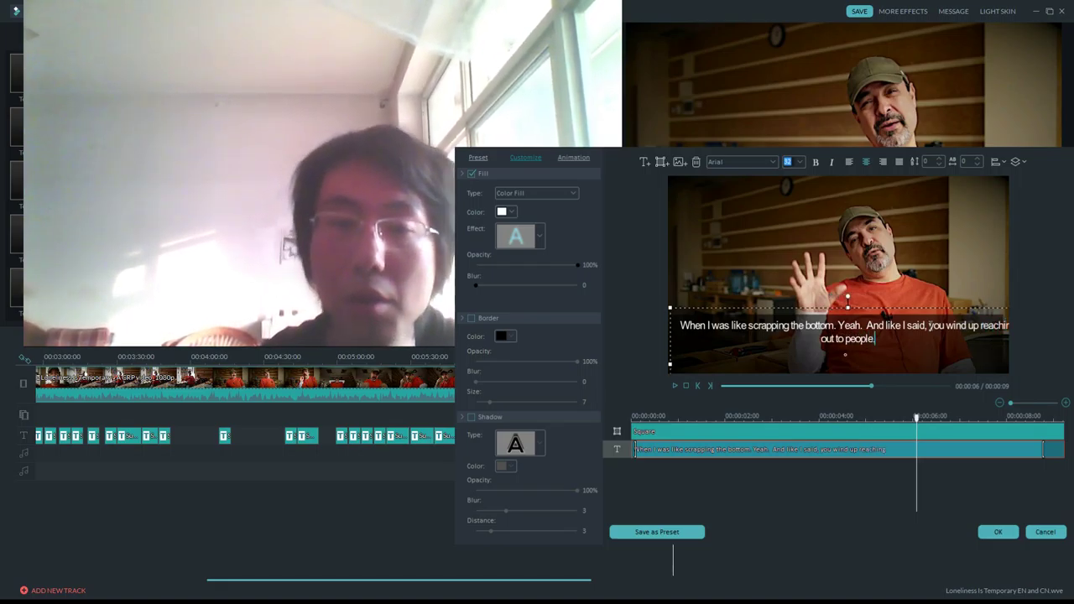
{"action": "left_click_drag", "start_coordinate": [899, 307], "coordinate": [885, 309]}
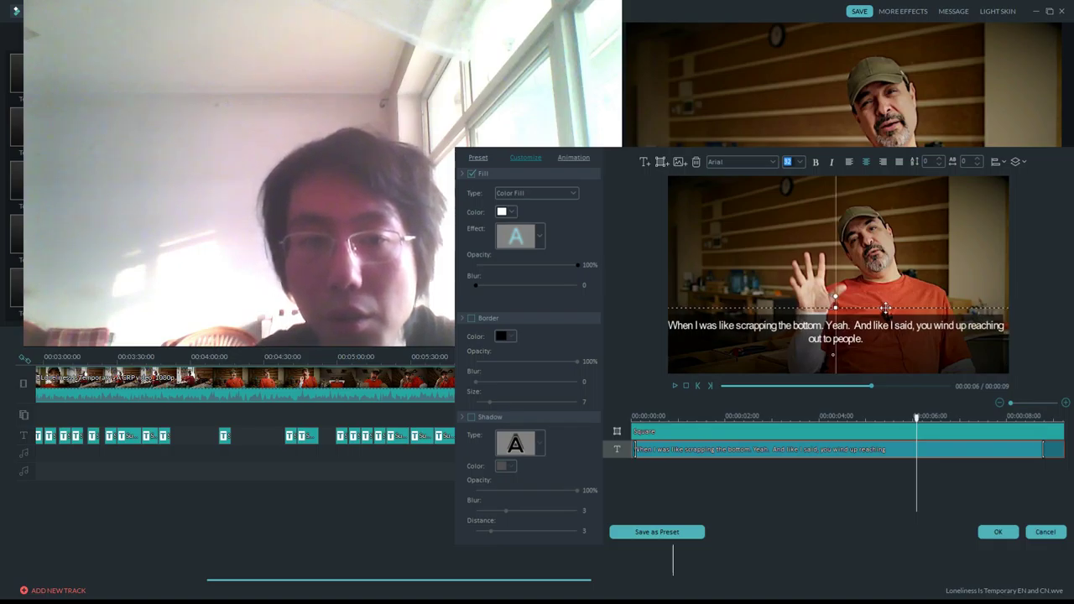
Play on from "And like I said" and replace the subtitle's final full stop with "and trying to grab onto them.".
{"action": "left_click_drag", "start_coordinate": [870, 386], "coordinate": [837, 386]}
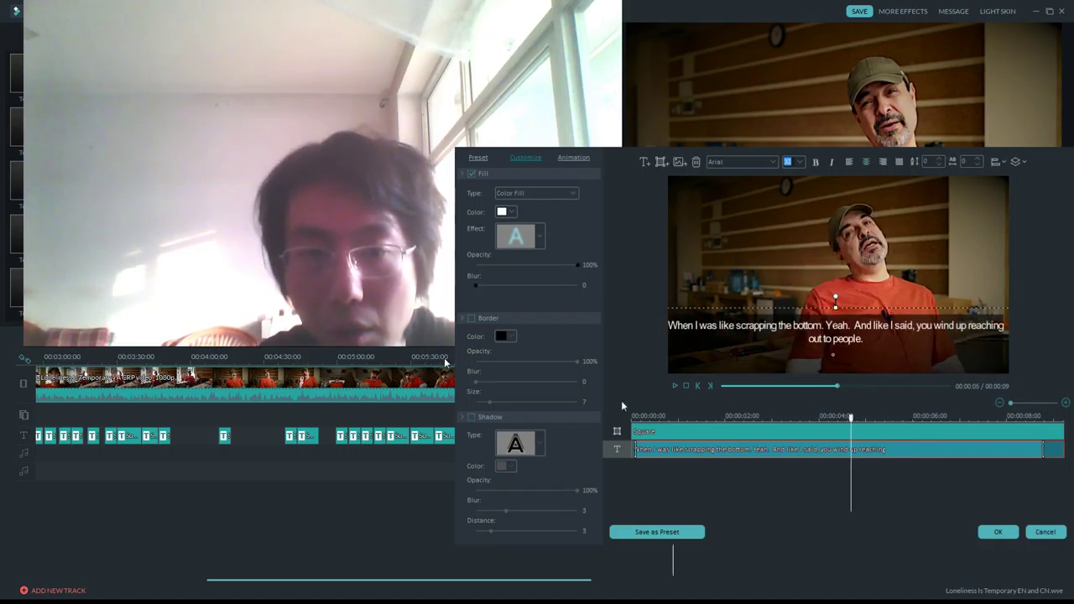
{"action": "left_click", "coordinate": [674, 387]}
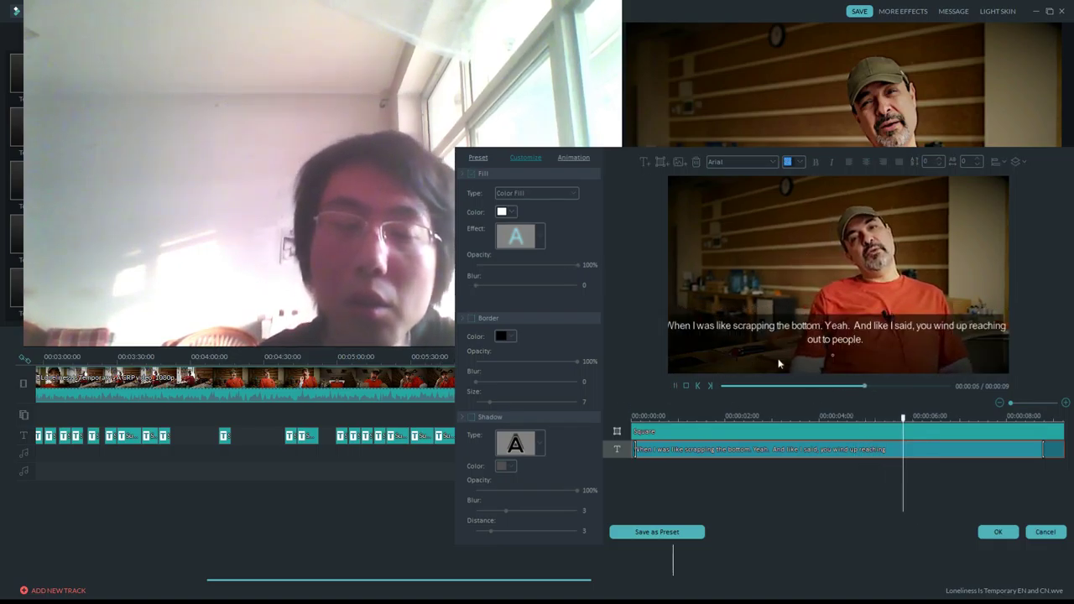
{"action": "left_click", "coordinate": [874, 344]}
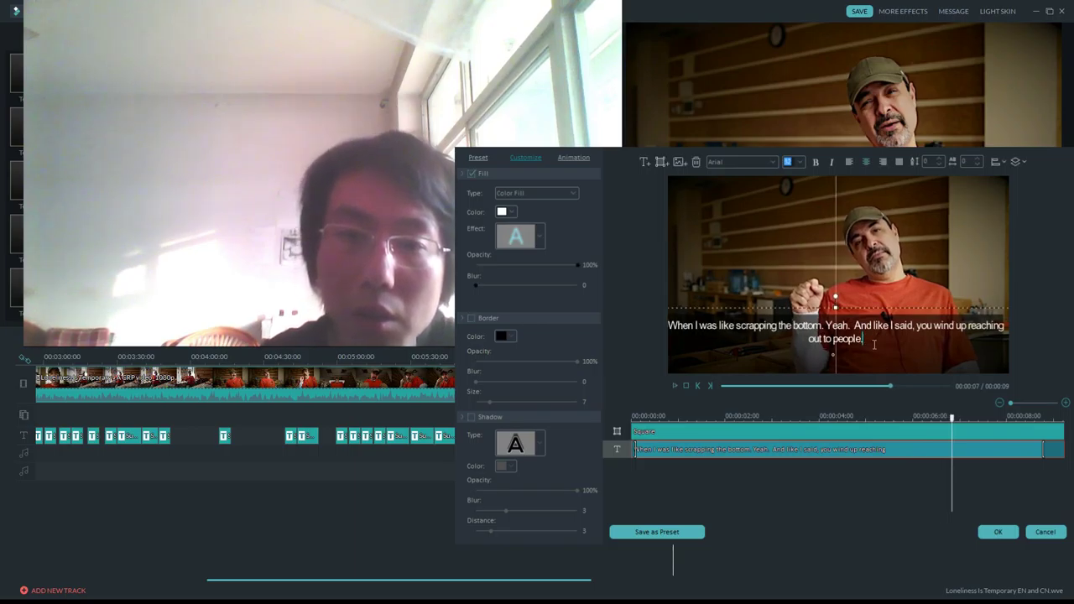
{"action": "key", "text": "BackSpace"}
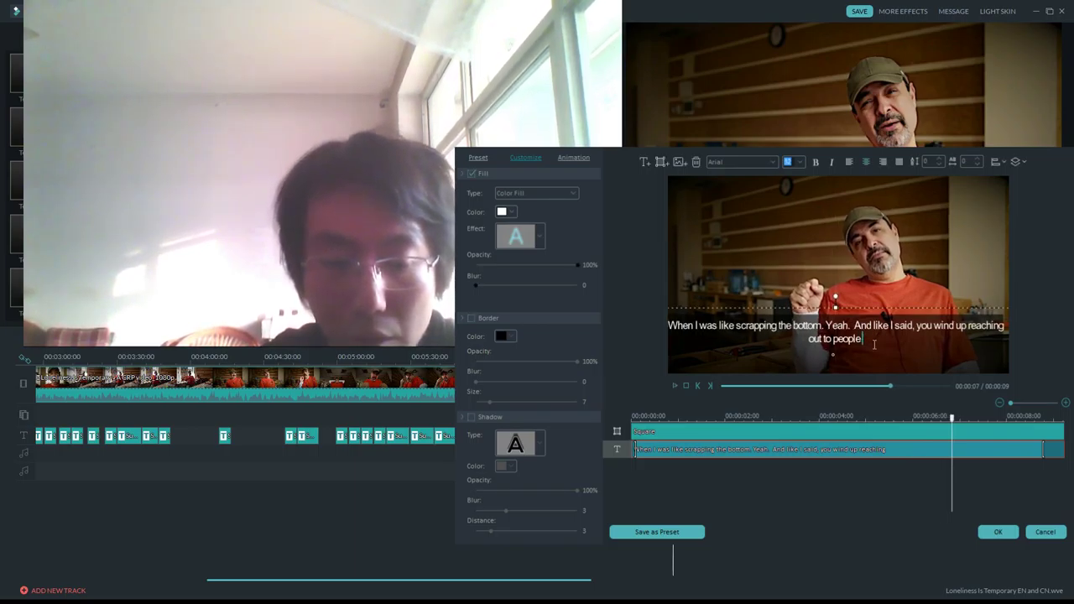
{"action": "type", "text": "and trying to gr"}
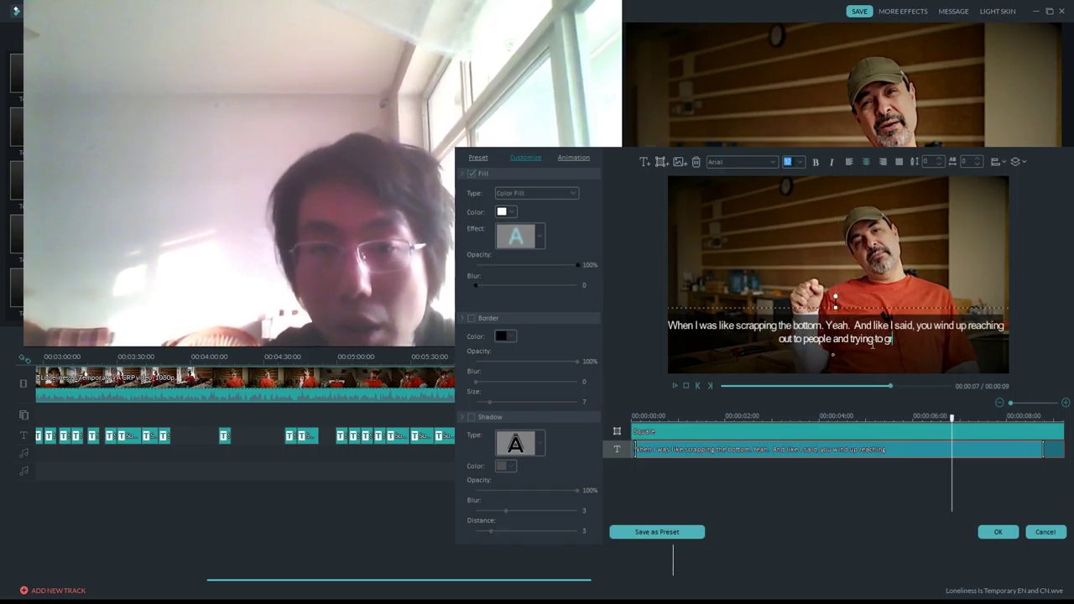
{"action": "type", "text": "ab a"}
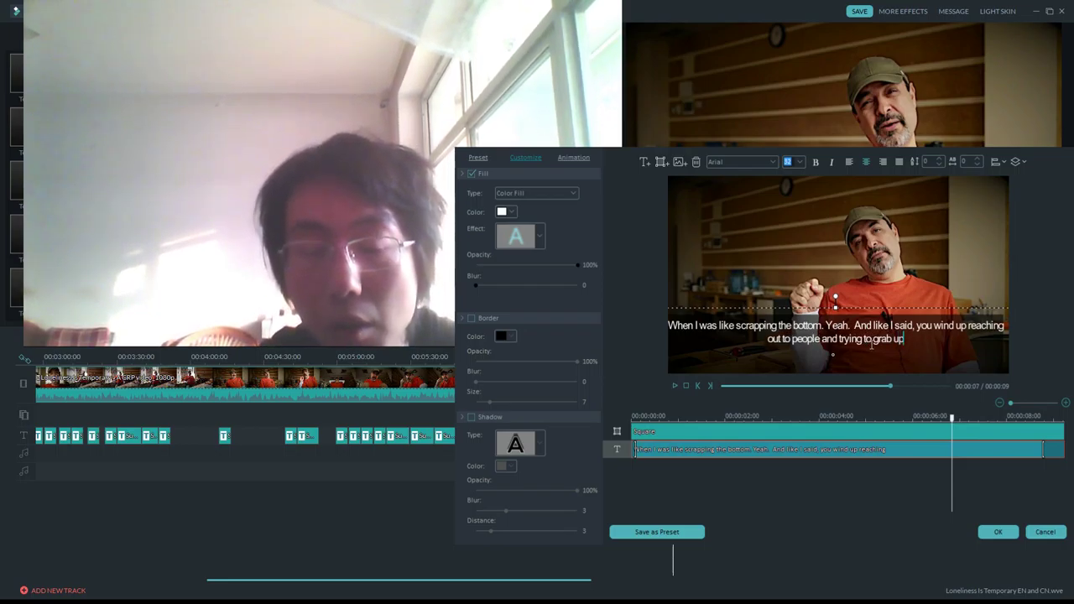
{"action": "key", "text": "BackSpace"}
{"action": "type", "text": "onto them."}
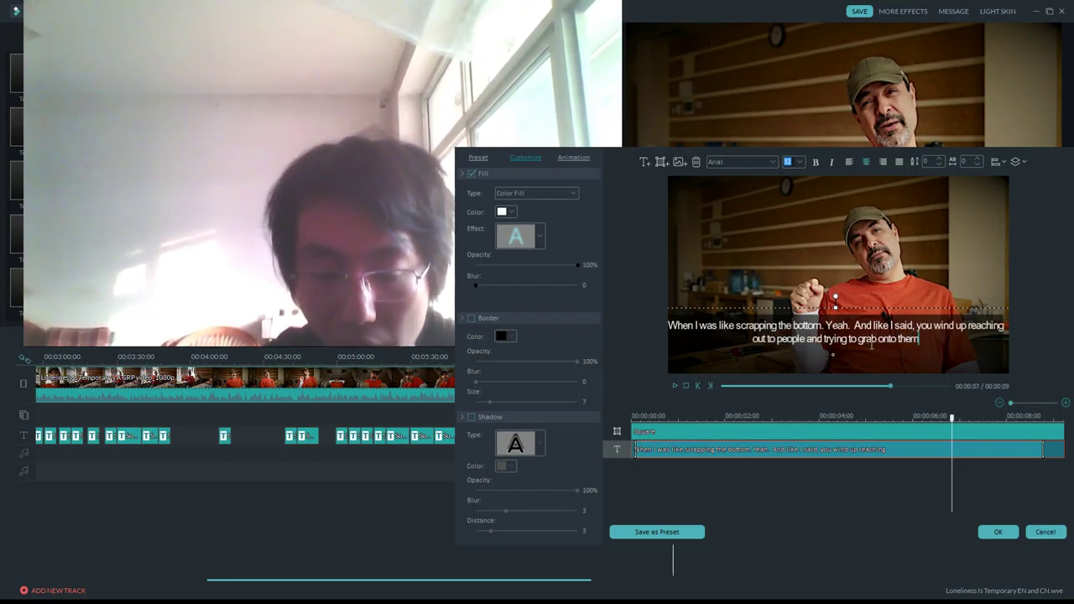
Play the clip to its end and append "Yeah" to the subtitle text.
{"action": "left_click", "coordinate": [676, 387]}
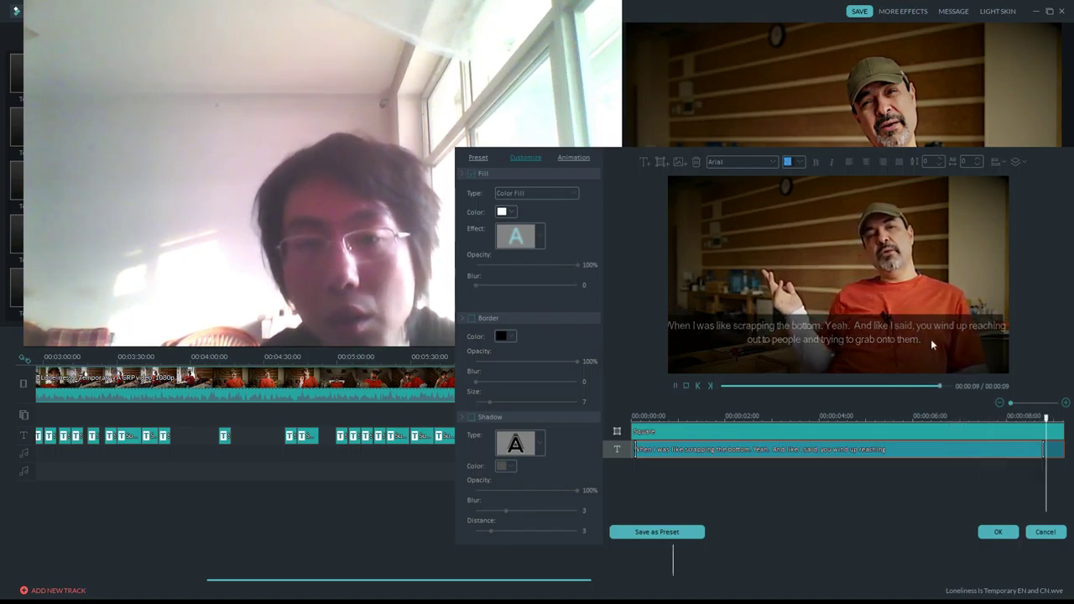
{"action": "type", "text": "yeah"}
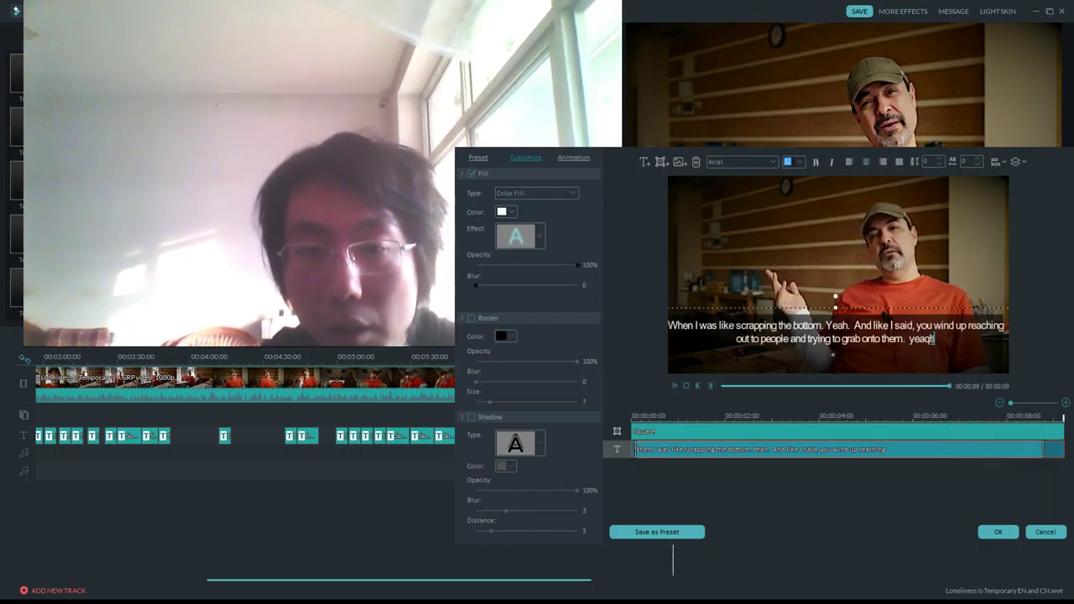
{"action": "key", "text": "BackSpace"}
{"action": "key", "text": "BackSpace"}
{"action": "key", "text": "BackSpace"}
{"action": "key", "text": "BackSpace"}
{"action": "type", "text": "Yeah!"}
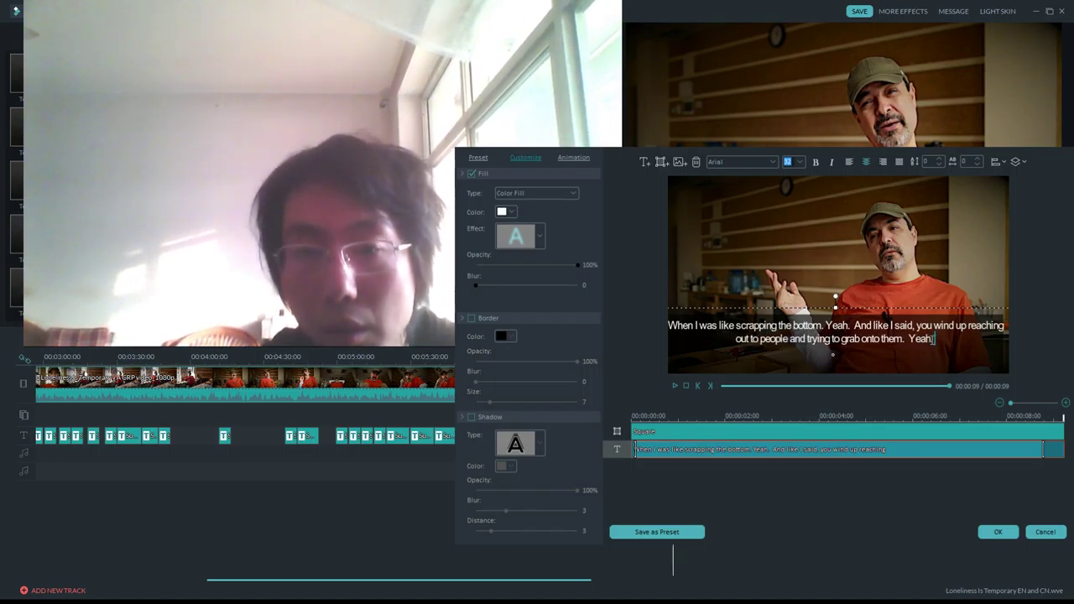
{"action": "key", "text": "BackSpace"}
Continue the subtitle after "Yeah" with ". And they want nothing to do with you.", replaying the clip's ending.
{"action": "type", "text": ". And they wan"}
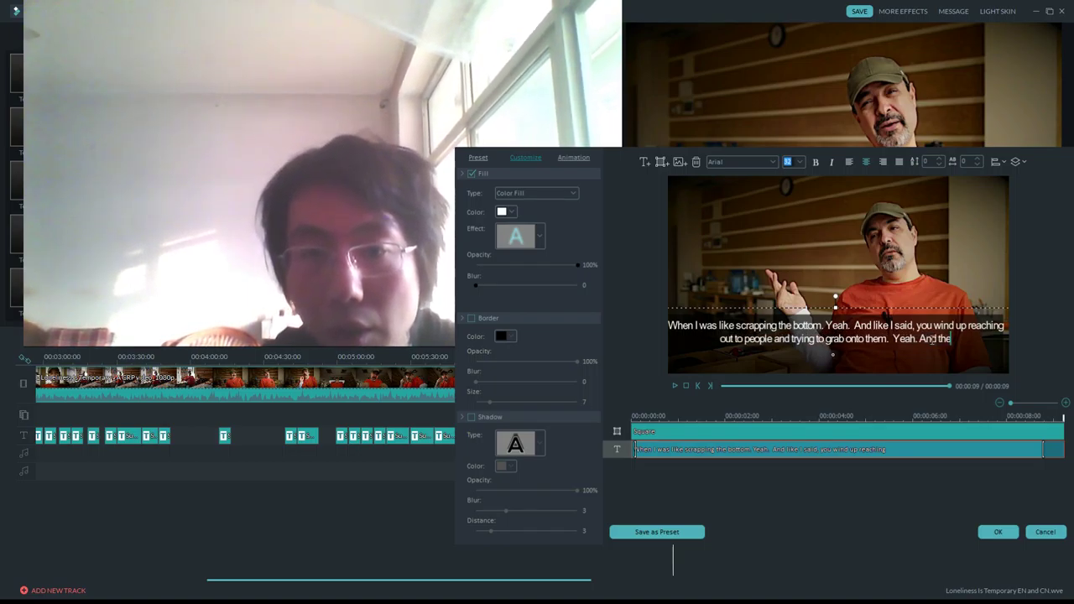
{"action": "left_click", "coordinate": [931, 387]}
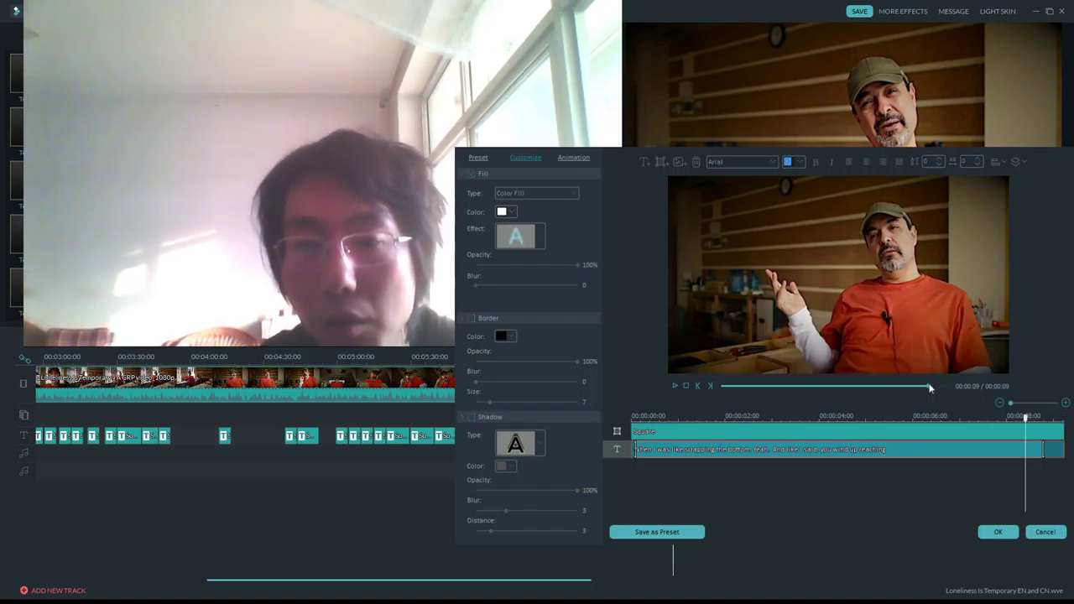
{"action": "left_click", "coordinate": [872, 387]}
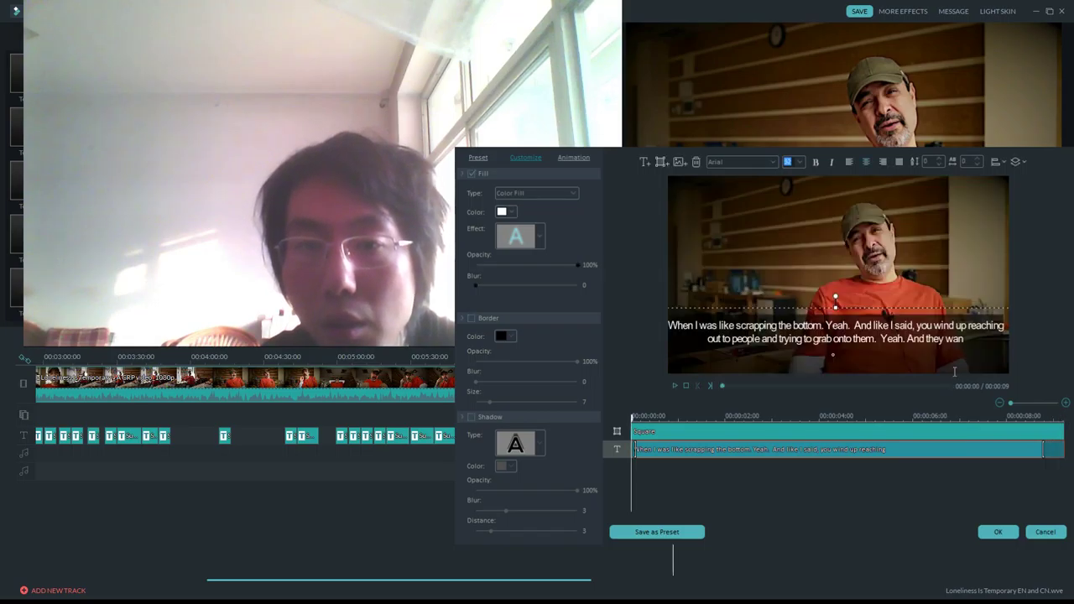
{"action": "type", "text": "t n"}
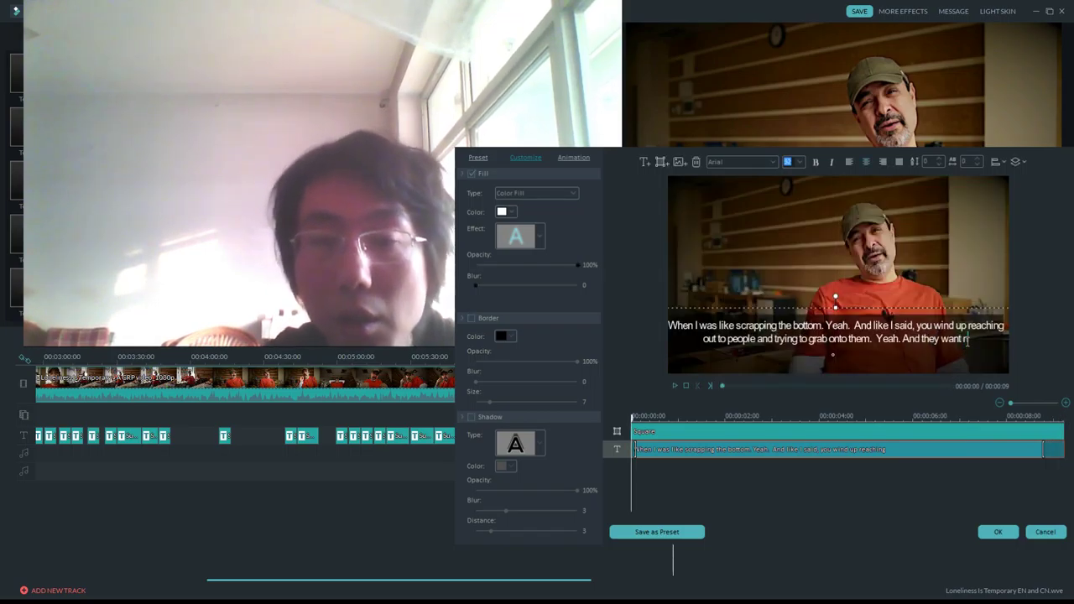
{"action": "type", "text": "othing to do with"}
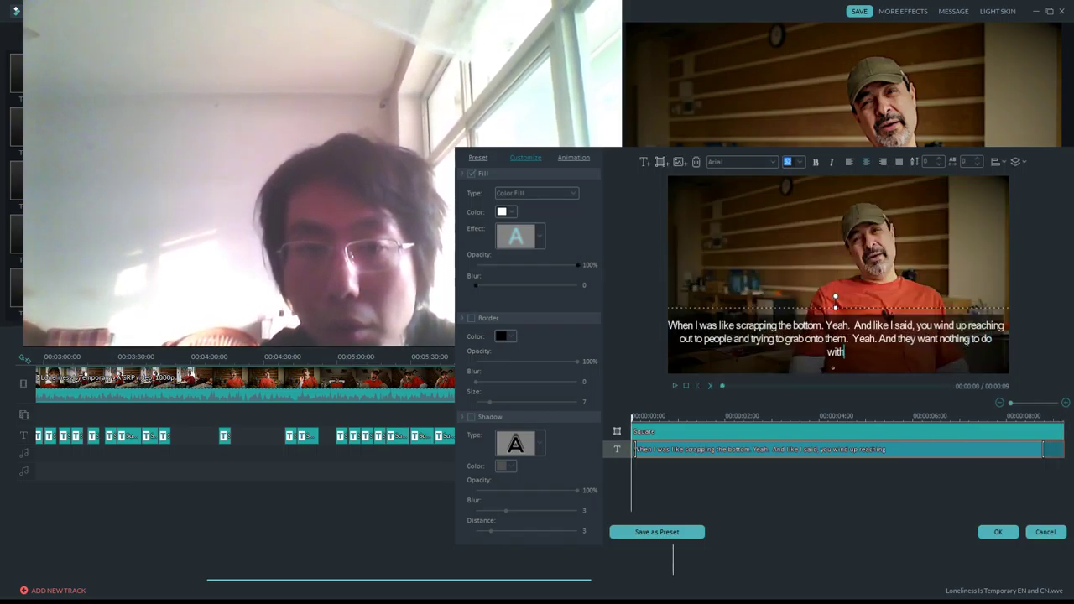
{"action": "type", "text": " you."}
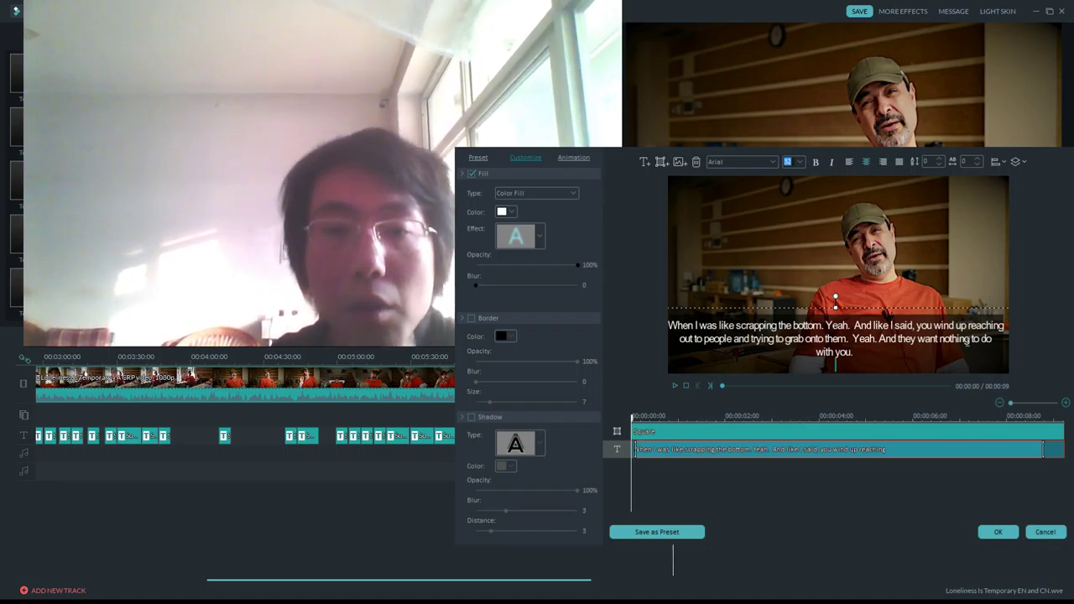
Scale the subtitle text down slightly and move it higher in the frame, leaving room below its three lines.
{"action": "left_click_drag", "start_coordinate": [777, 309], "coordinate": [802, 306]}
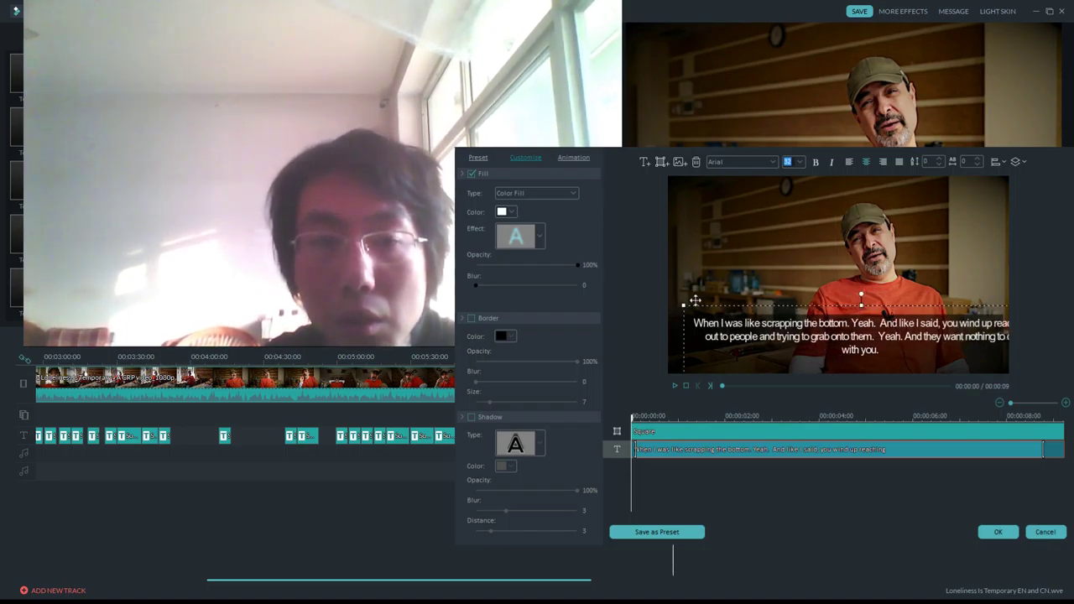
{"action": "left_click_drag", "start_coordinate": [685, 307], "coordinate": [712, 286]}
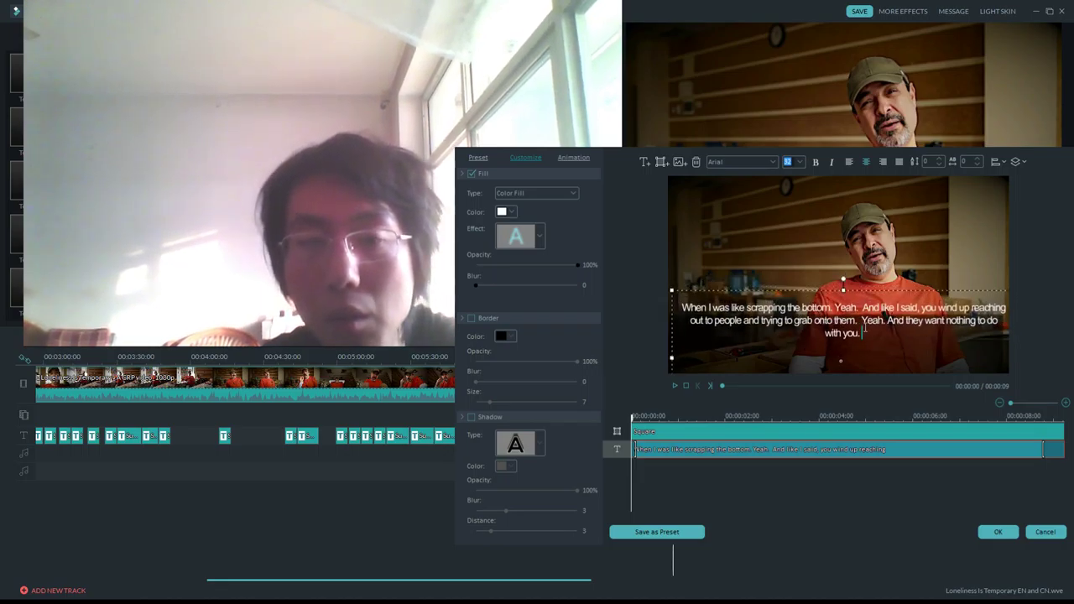
{"action": "left_click_drag", "start_coordinate": [836, 367], "coordinate": [840, 359]}
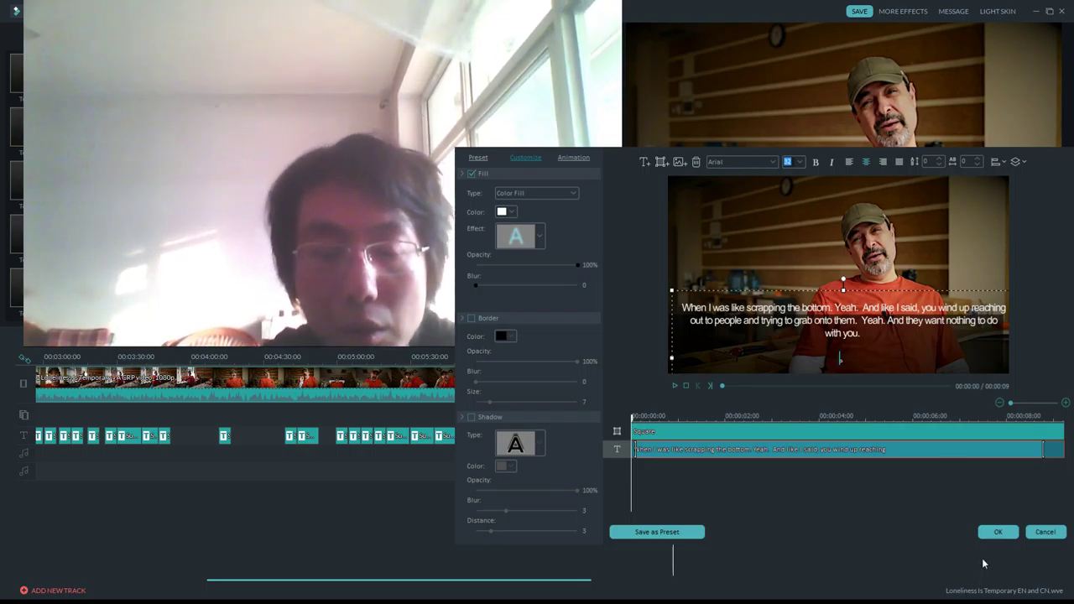
Add the Chinese line "此時處於人生谷底的。" below the English subtitle text.
{"action": "type", "text": "此時處於。"}
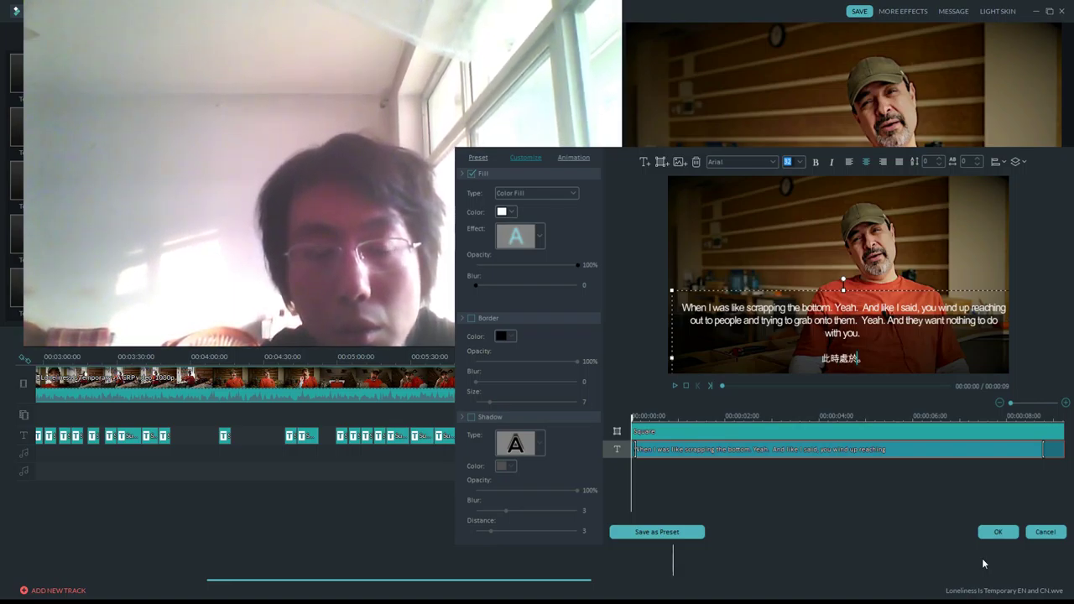
{"action": "type", "text": "人生"}
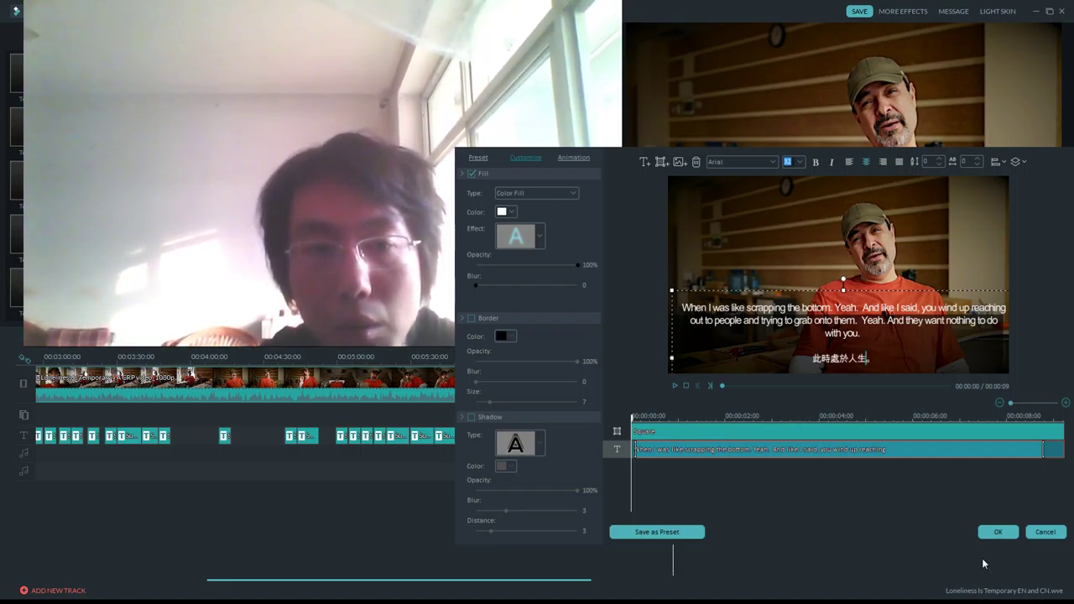
{"action": "type", "text": "谷底的"}
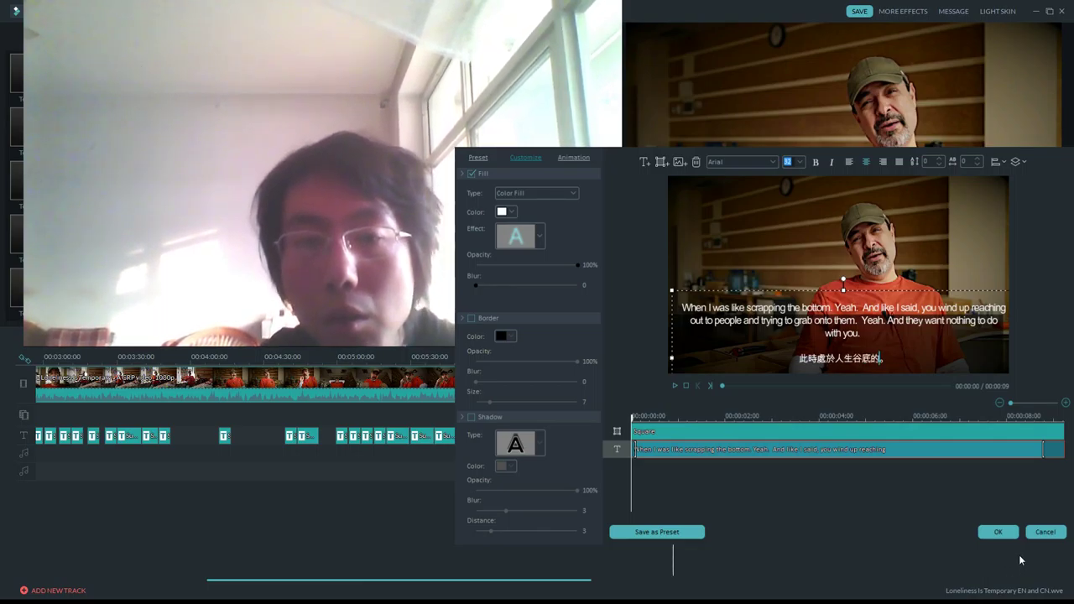
Insert "(或者孤底)" after "谷底" in the Chinese line and "你" before its full stop.
{"action": "left_click", "coordinate": [873, 356]}
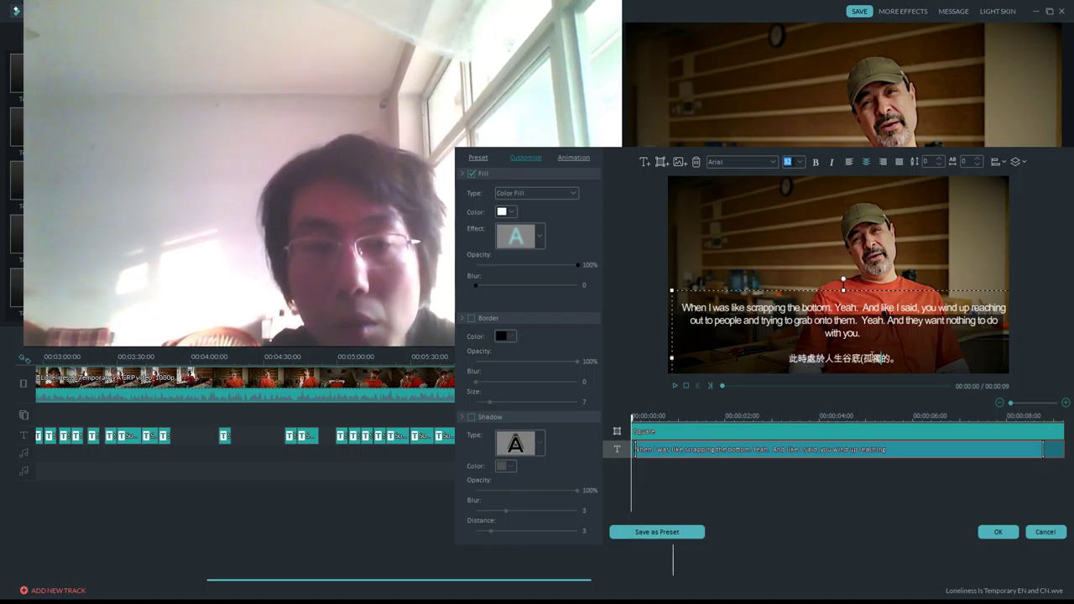
{"action": "type", "text": "隨"}
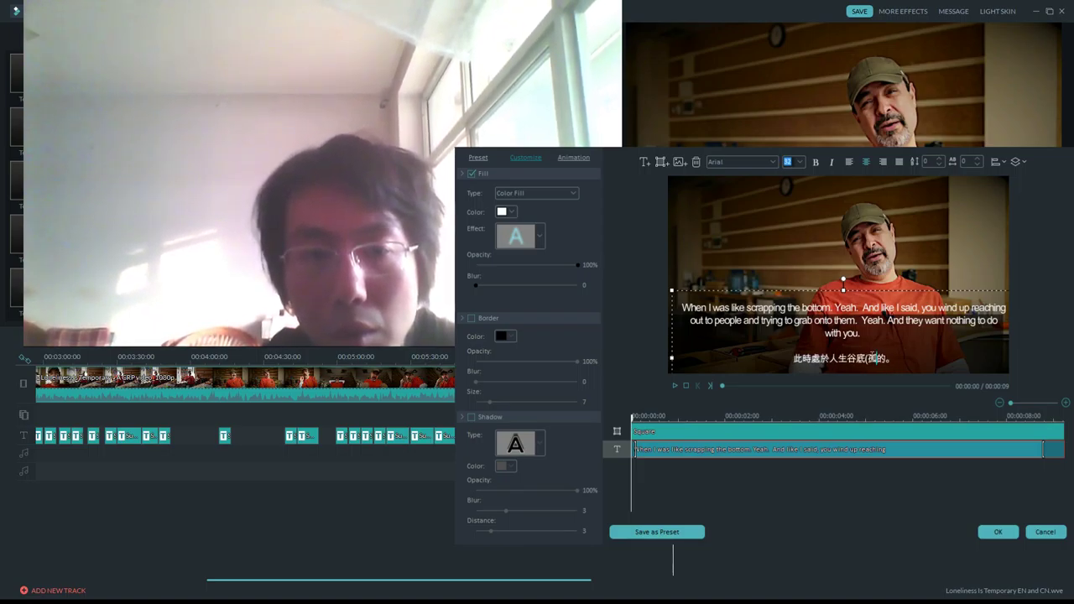
{"action": "type", "text": "底）"}
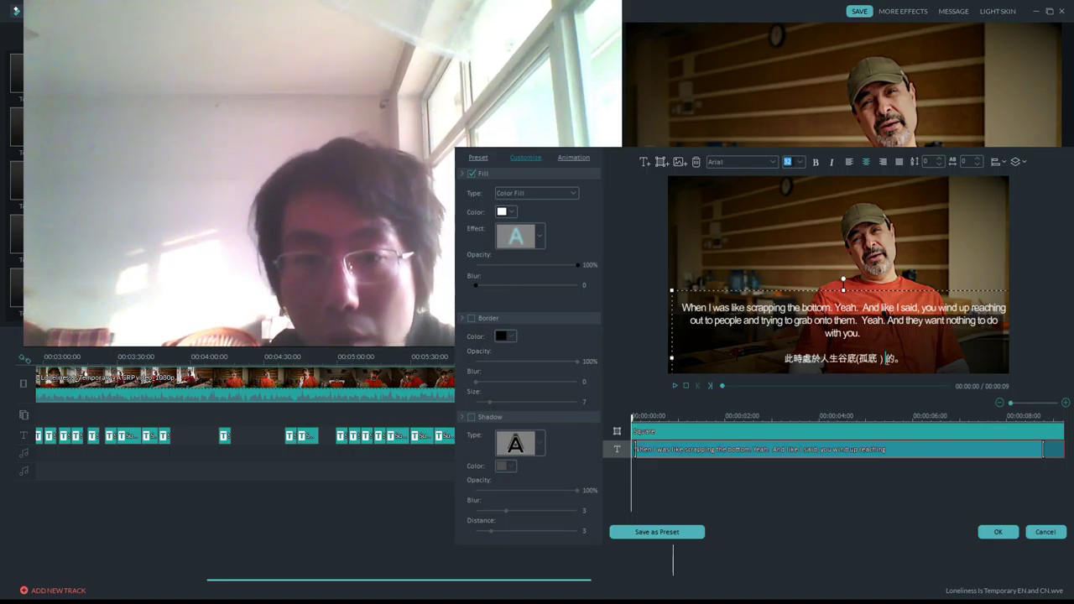
{"action": "type", "text": " 你"}
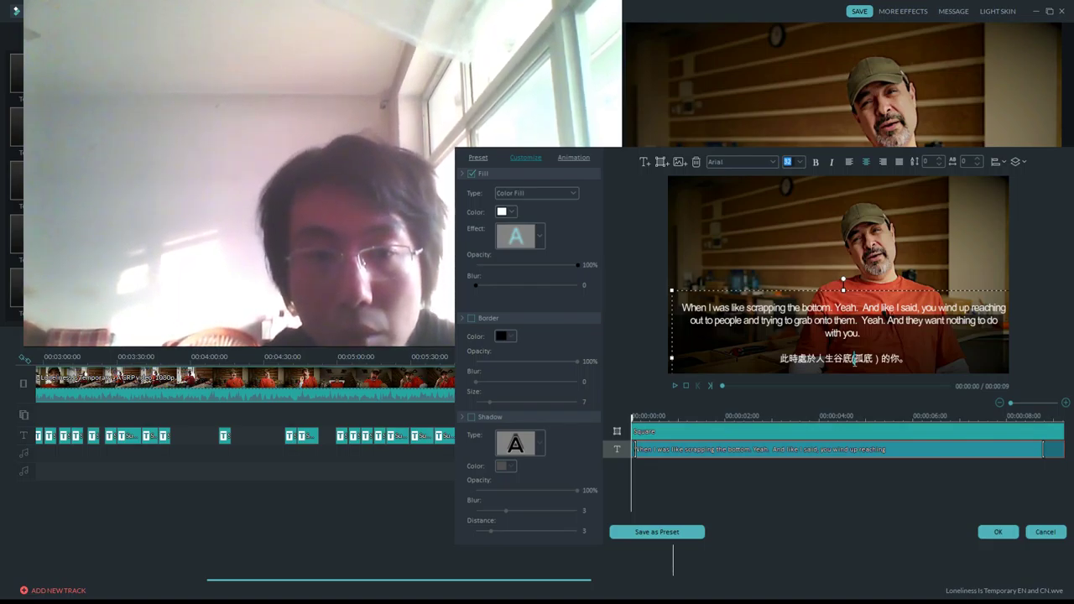
{"action": "type", "text": "或"}
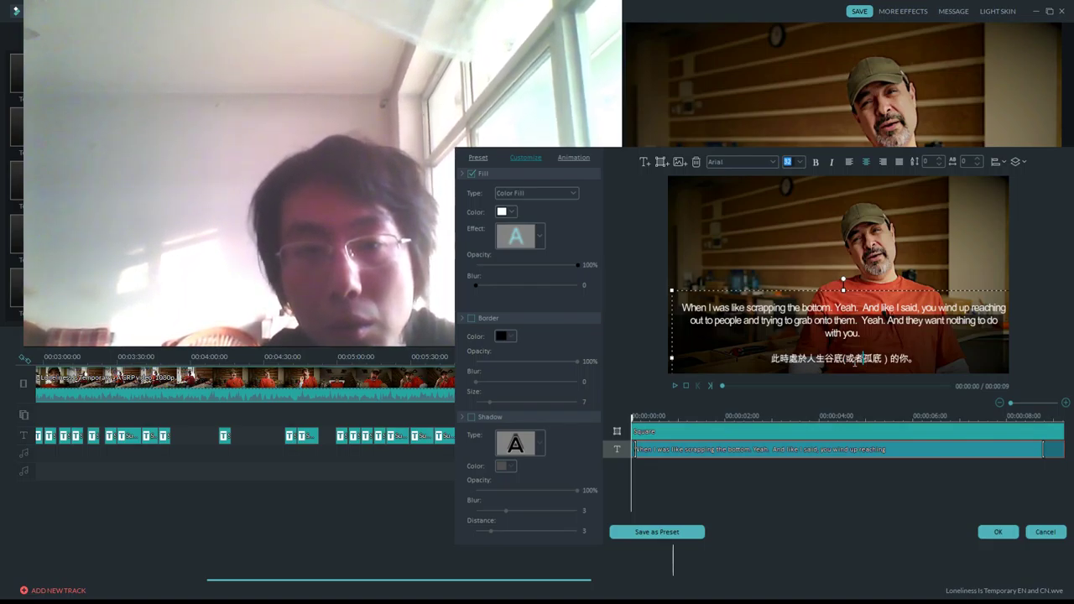
Trim "者" and the closing full stop from the Chinese line and put "如上所述，" at its start.
{"action": "left_click", "coordinate": [921, 360]}
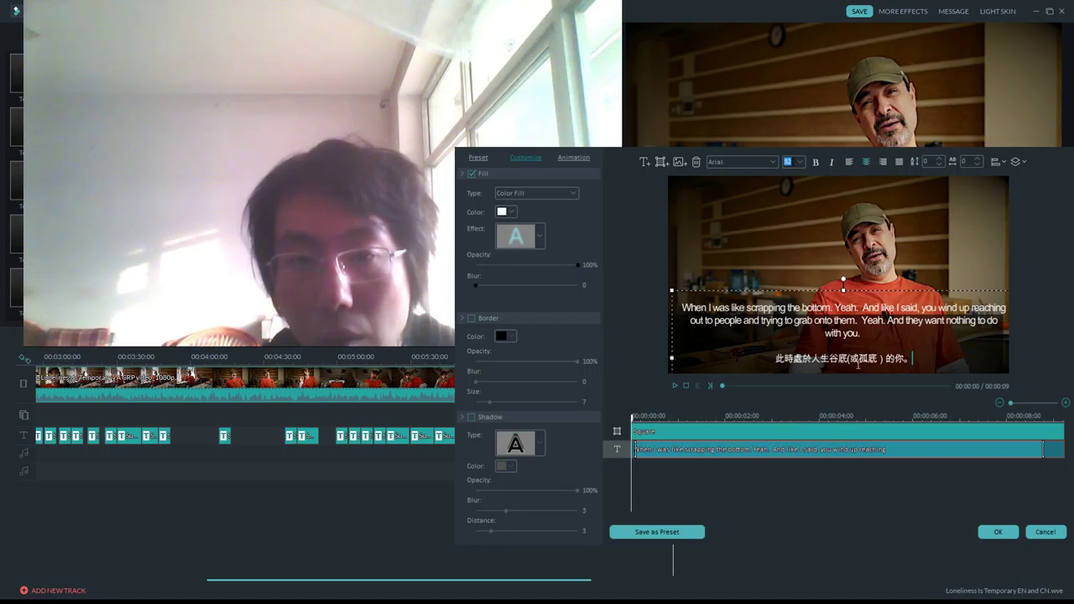
{"action": "key", "text": "BackSpace"}
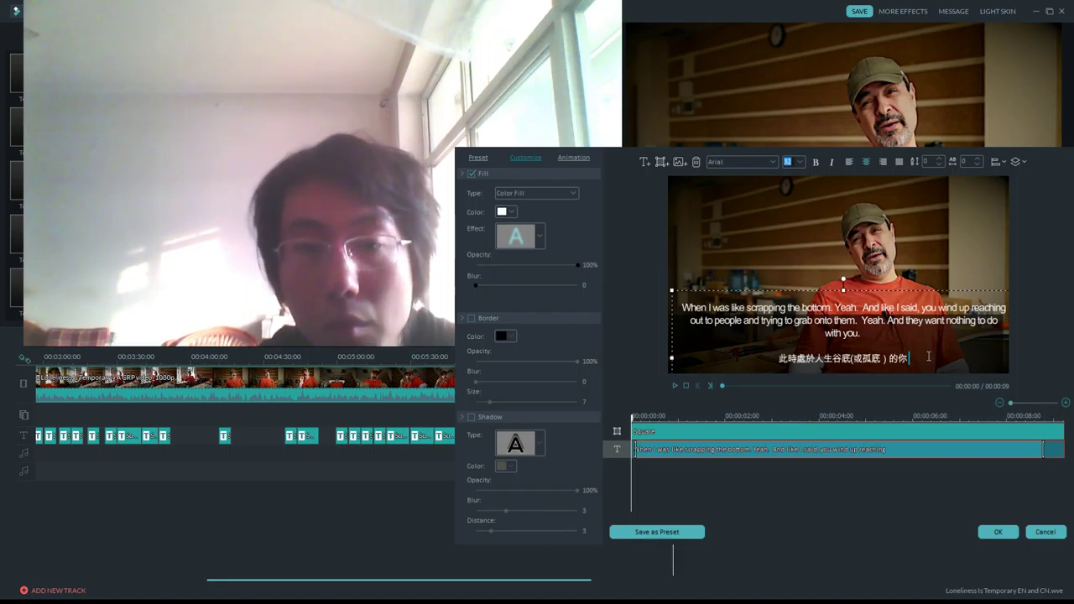
{"action": "left_click", "coordinate": [780, 359]}
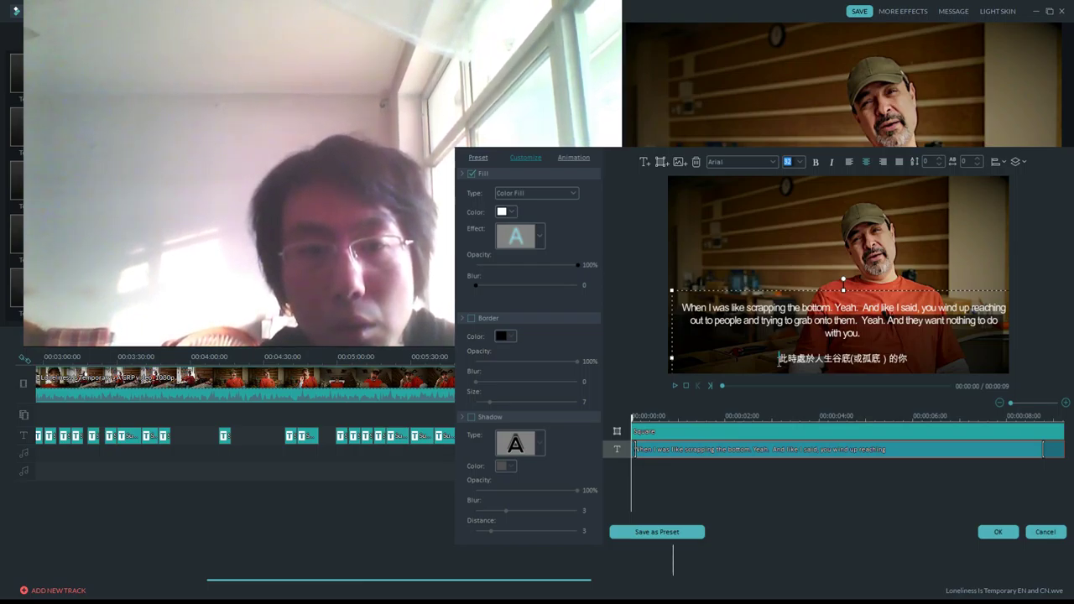
{"action": "type", "text": "如上所述"}
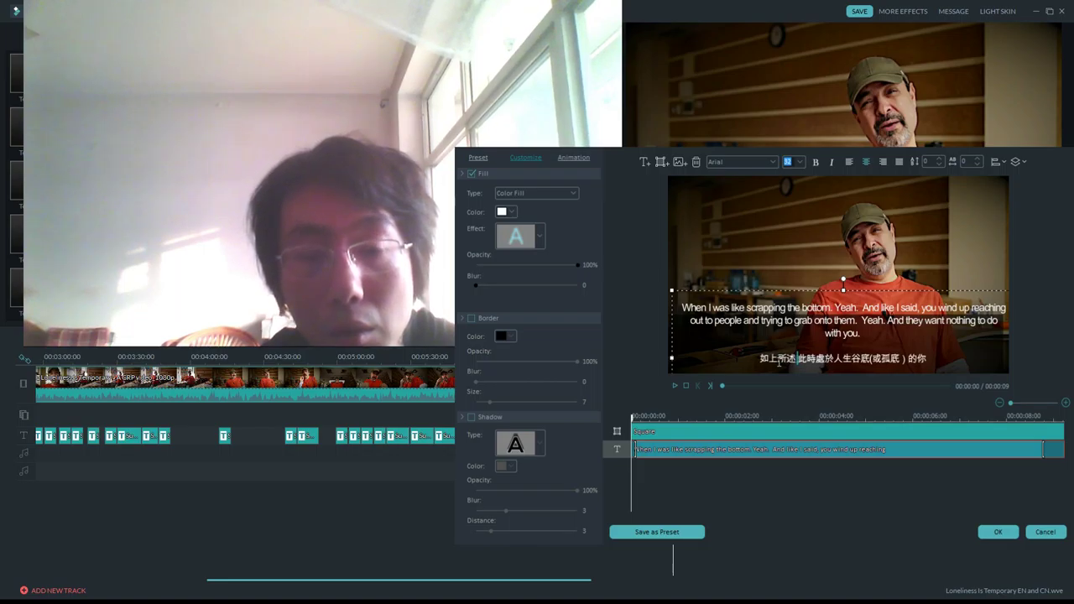
{"action": "type", "text": "，"}
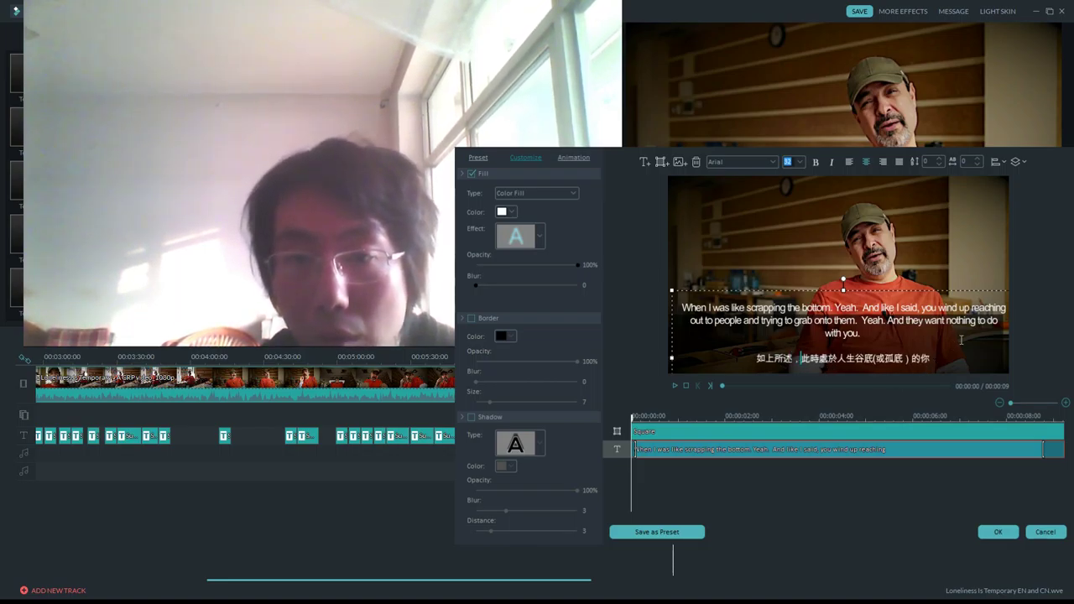
Replace the final "你" of the Chinese line with "往往會不停的纏著誰誰誰以緩解孤獨感。".
{"action": "left_click", "coordinate": [951, 353]}
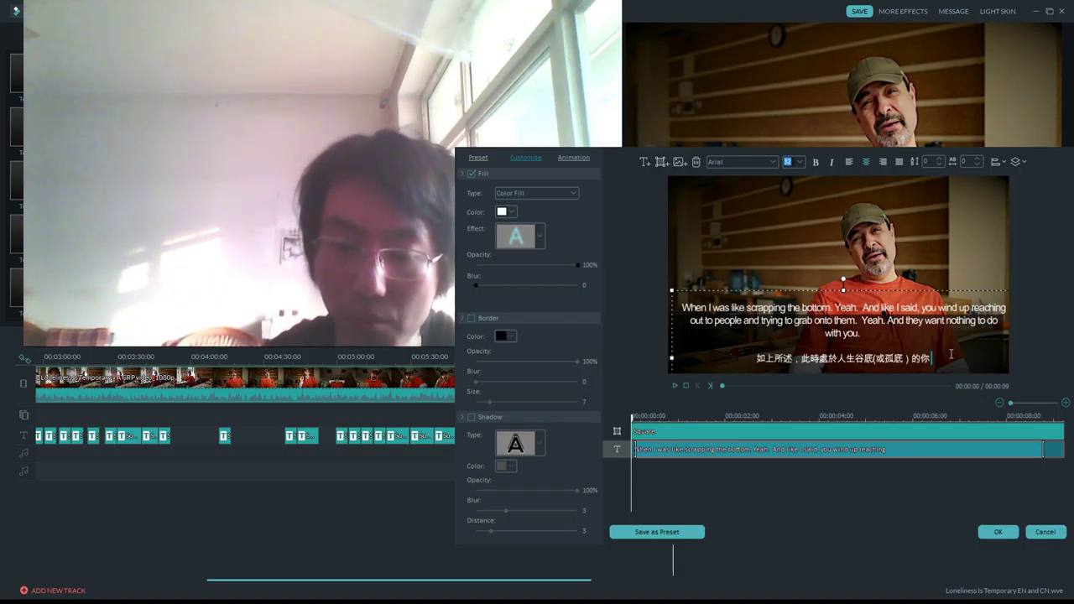
{"action": "key", "text": "BackSpace"}
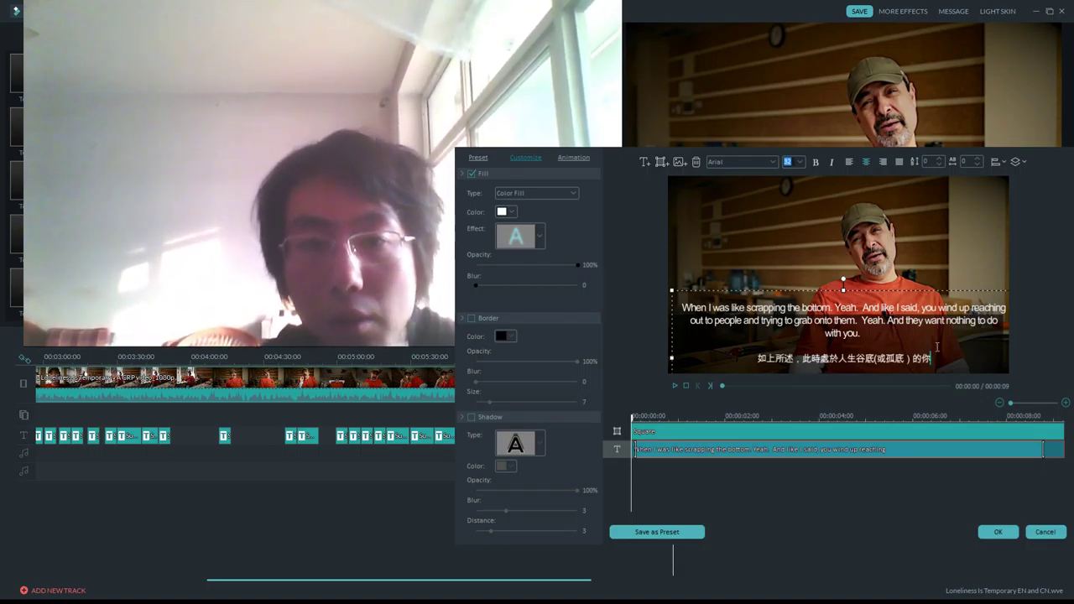
{"action": "key", "text": "BackSpace"}
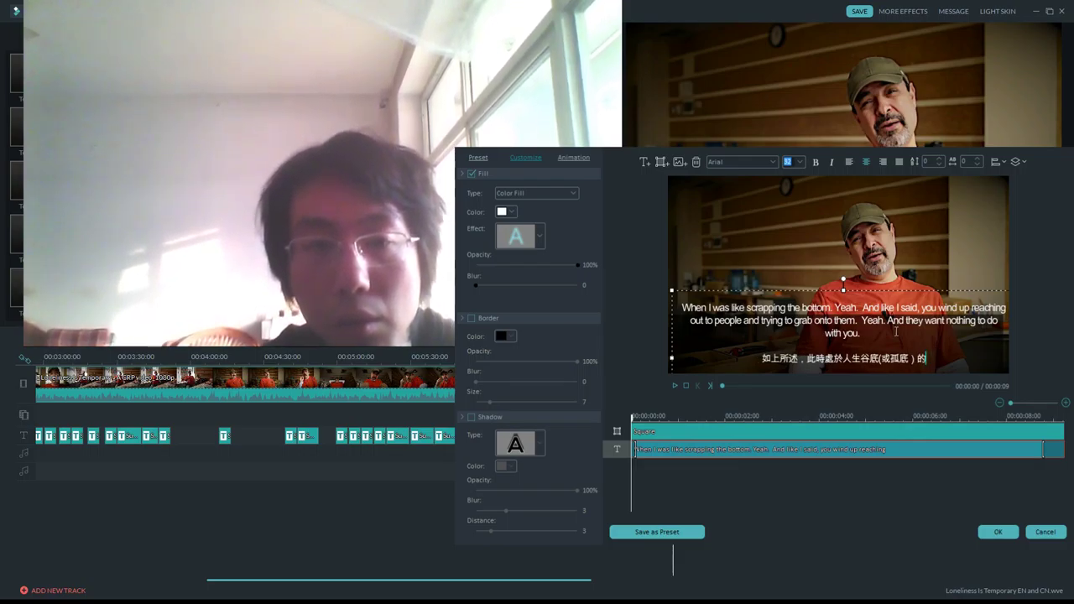
{"action": "type", "text": "往往會"}
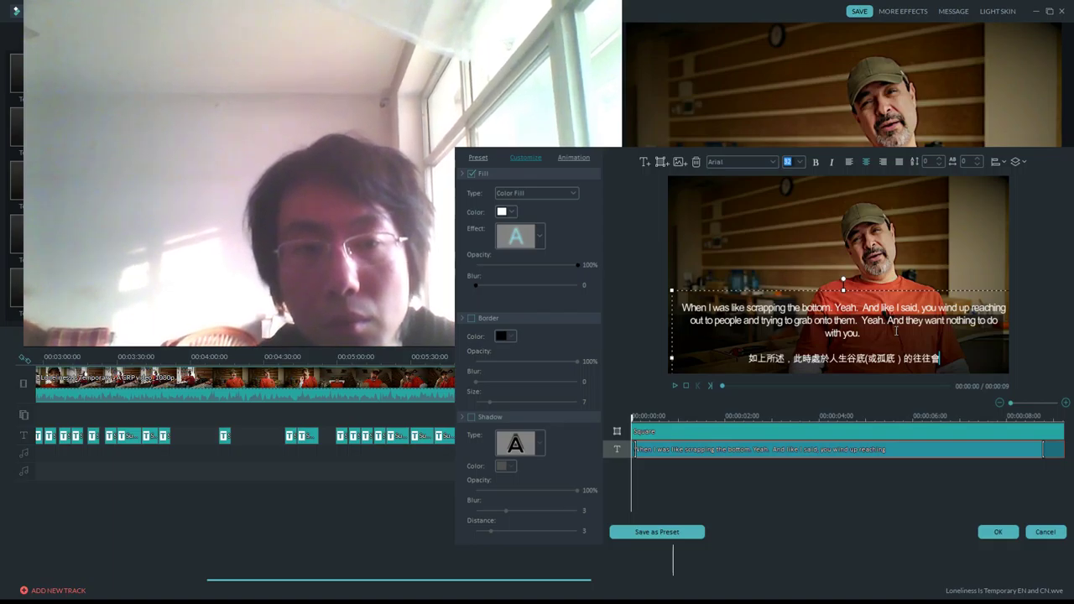
{"action": "type", "text": "不停的"}
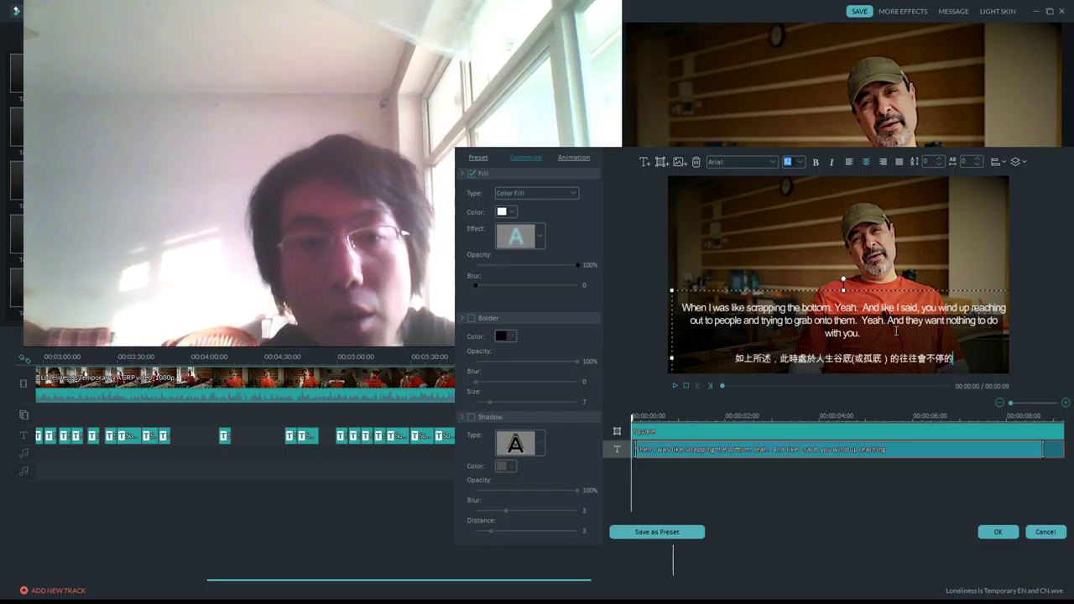
{"action": "type", "text": "纏著"}
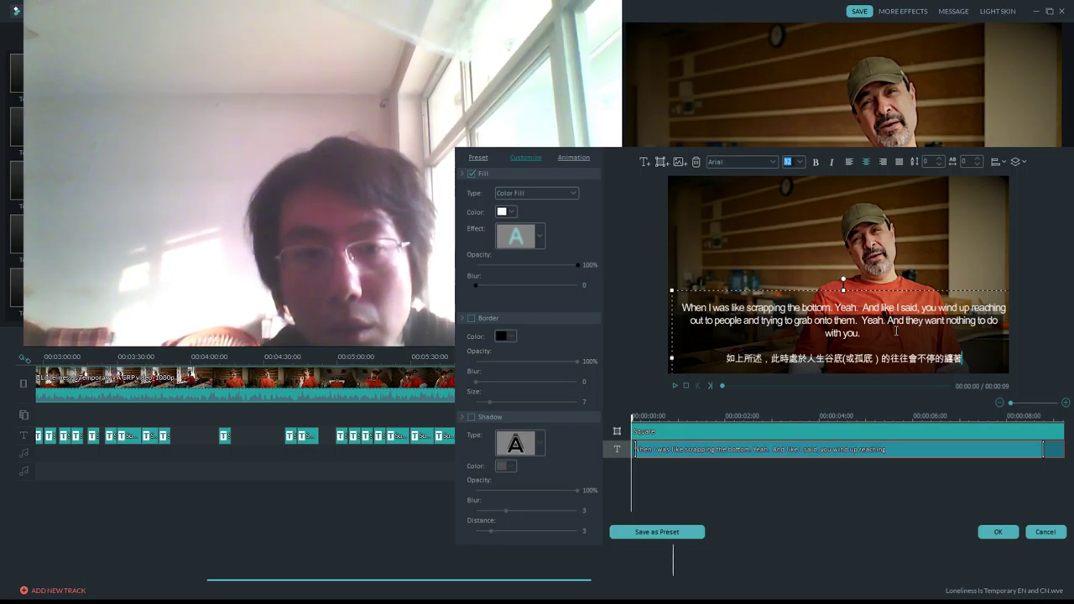
{"action": "type", "text": "誰誰誰"}
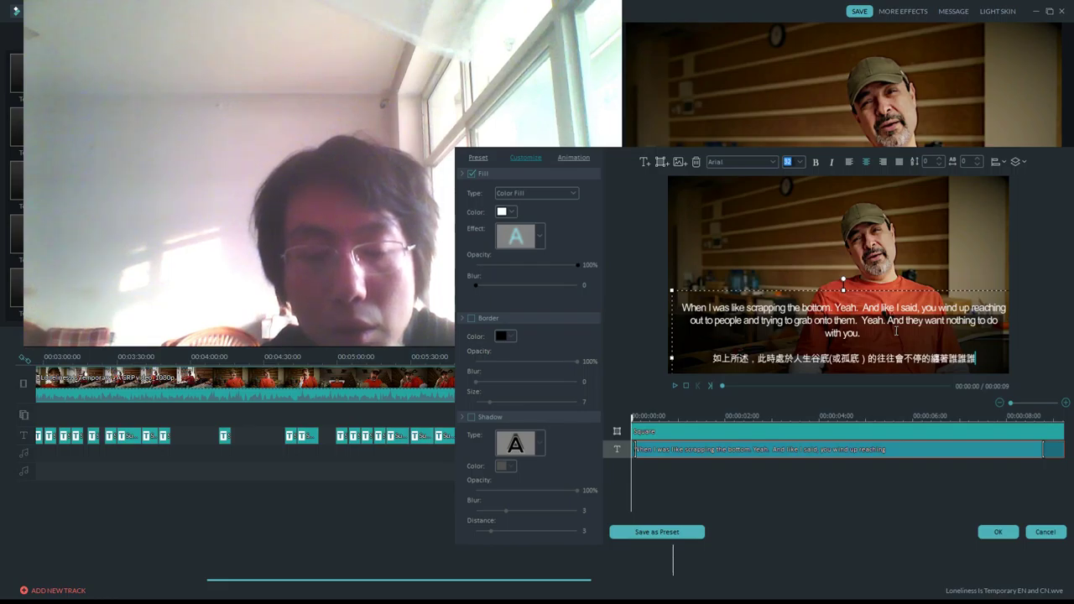
{"action": "type", "text": "以緩解"}
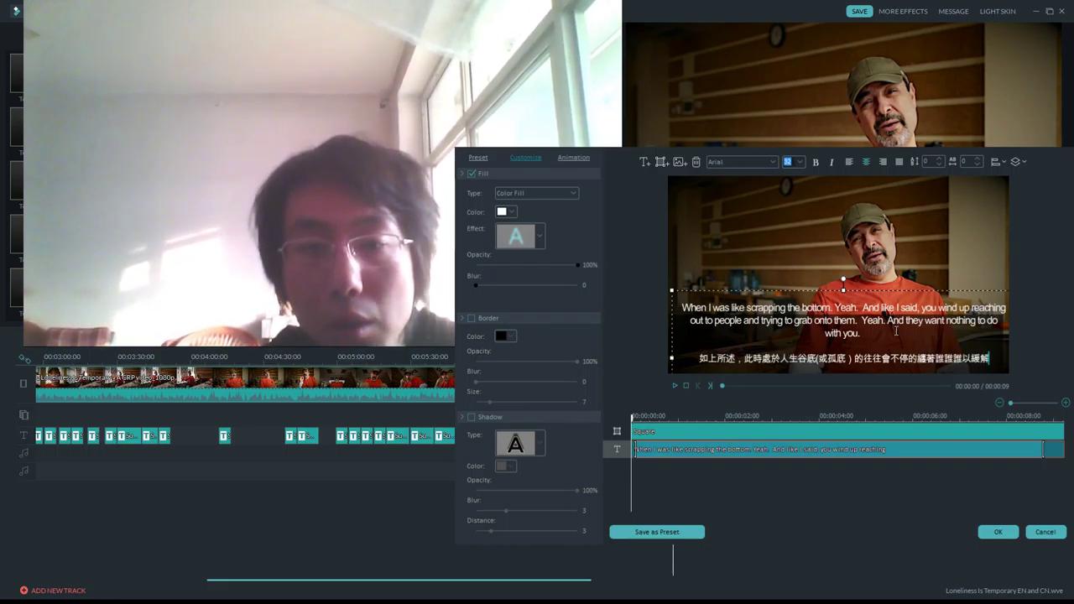
{"action": "type", "text": "孤獨感。 "}
Append "他們卻不以為然" to the Chinese text and move the subtitle box slightly higher so the wrapped line fits.
{"action": "type", "text": "他們"}
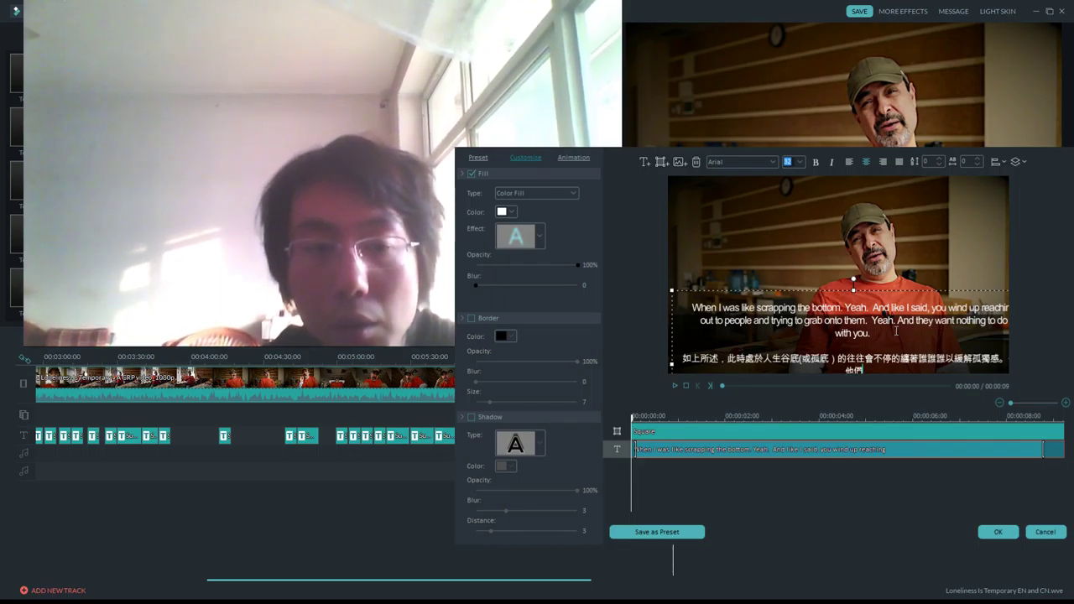
{"action": "type", "text": "卻"}
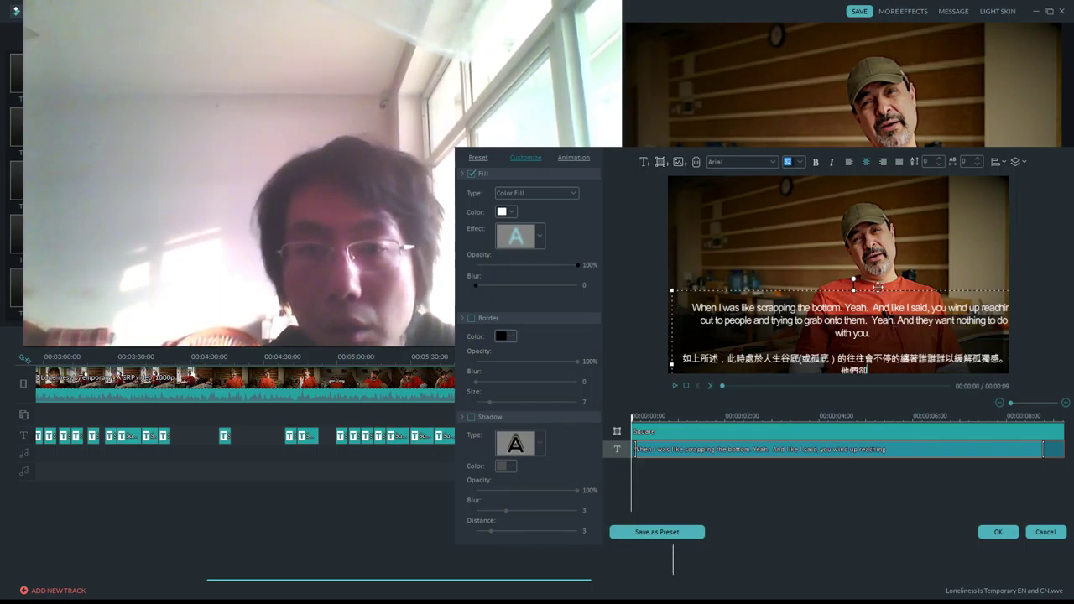
{"action": "left_click_drag", "start_coordinate": [879, 287], "coordinate": [867, 280]}
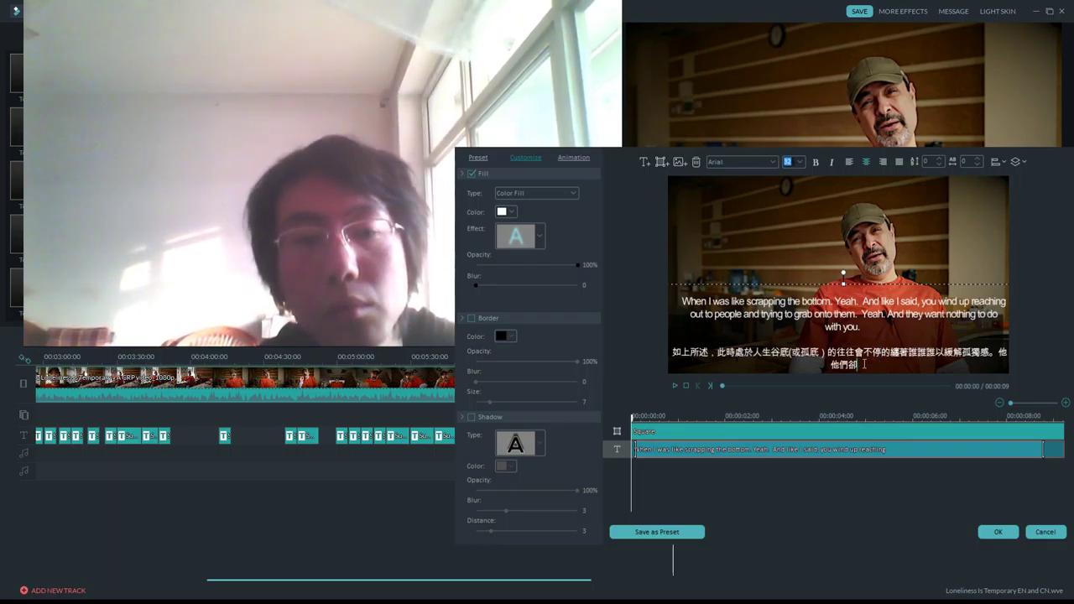
{"action": "type", "text": "不以"}
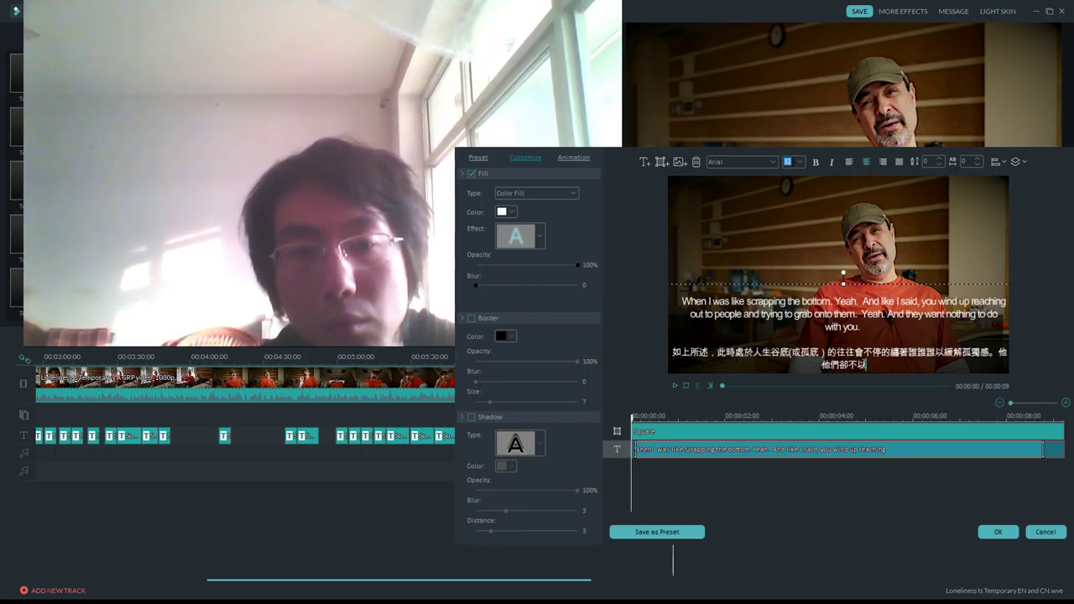
{"action": "type", "text": "為"}
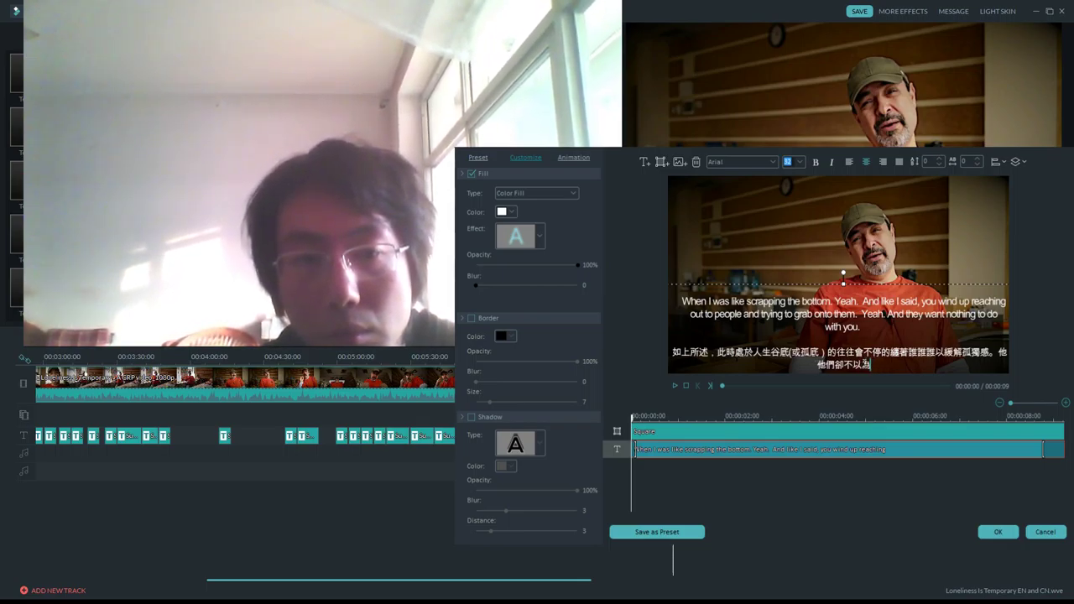
{"action": "type", "text": "然"}
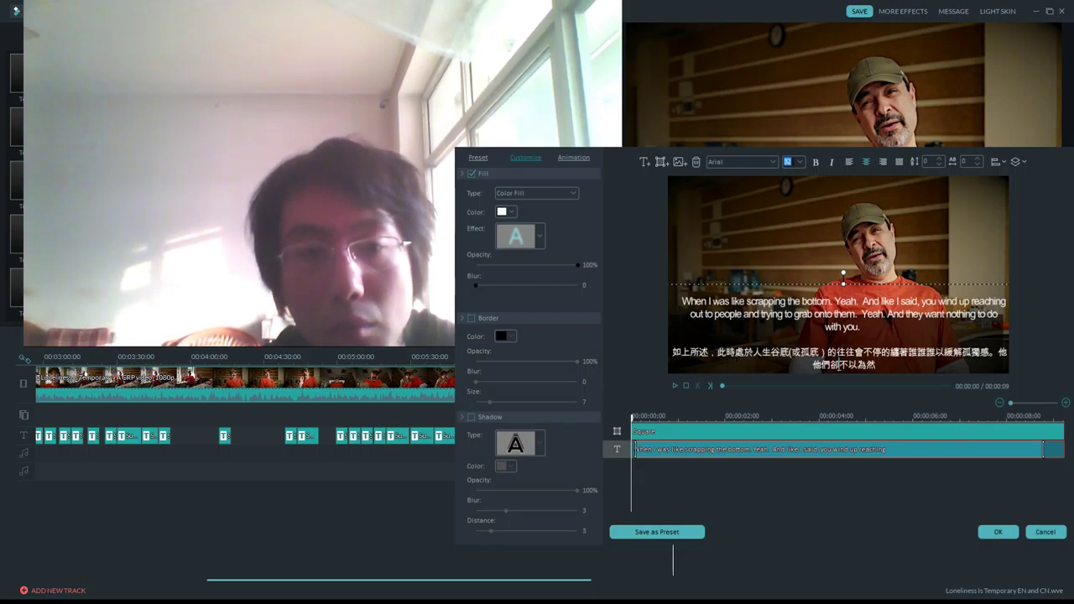
Insert "擺出一副對你" before "不以為然" in the second Chinese line and end the sentence with "的態度來。".
{"action": "left_click", "coordinate": [842, 366]}
{"action": "type", "text": "也"}
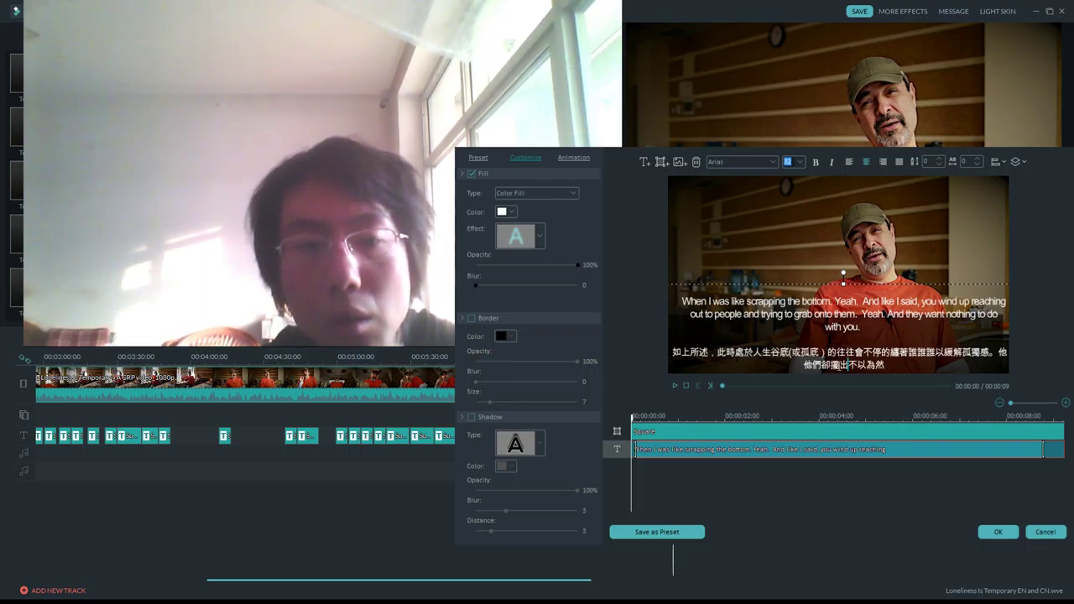
{"action": "type", "text": "一副"}
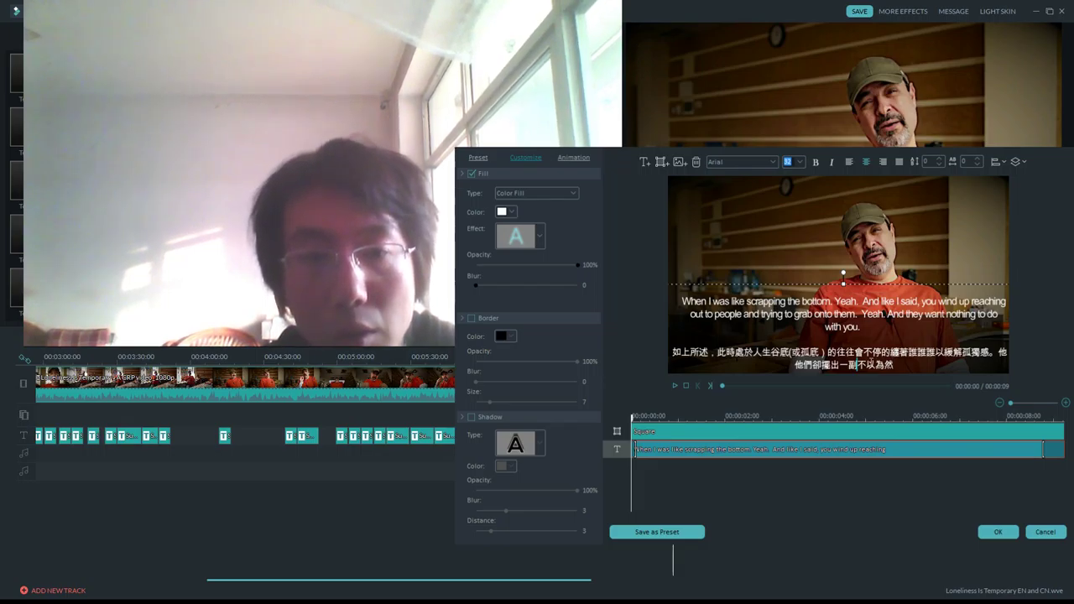
{"action": "type", "text": "對你不以為然"}
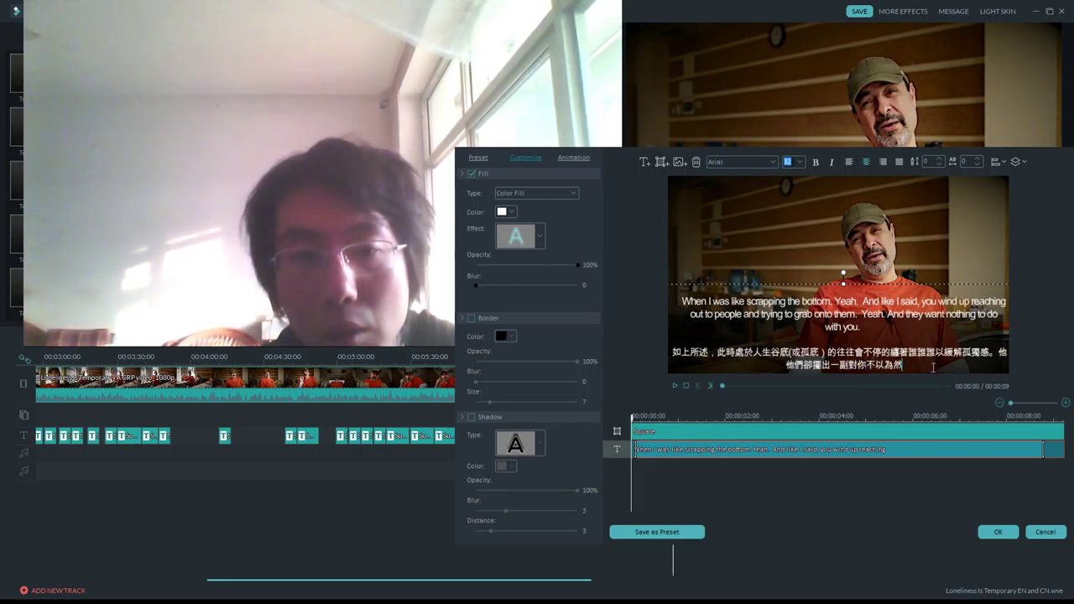
{"action": "type", "text": "的態度來。"}
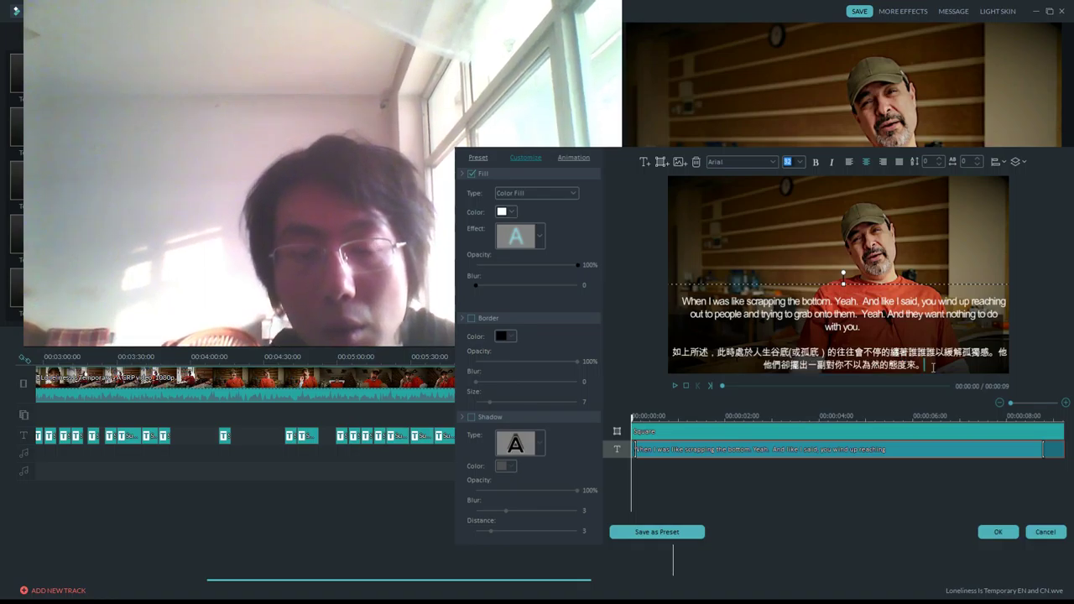
Scale the subtitle text down slightly and append the Chinese sentence "視你瘟神一般躲著你。".
{"action": "mouse_move", "coordinate": [733, 283]}
{"action": "left_mouse_down"}
{"action": "mouse_move", "coordinate": [762, 290]}
{"action": "mouse_move", "coordinate": [719, 289]}
{"action": "mouse_move", "coordinate": [749, 287]}
{"action": "mouse_move", "coordinate": [729, 286]}
{"action": "left_mouse_up"}
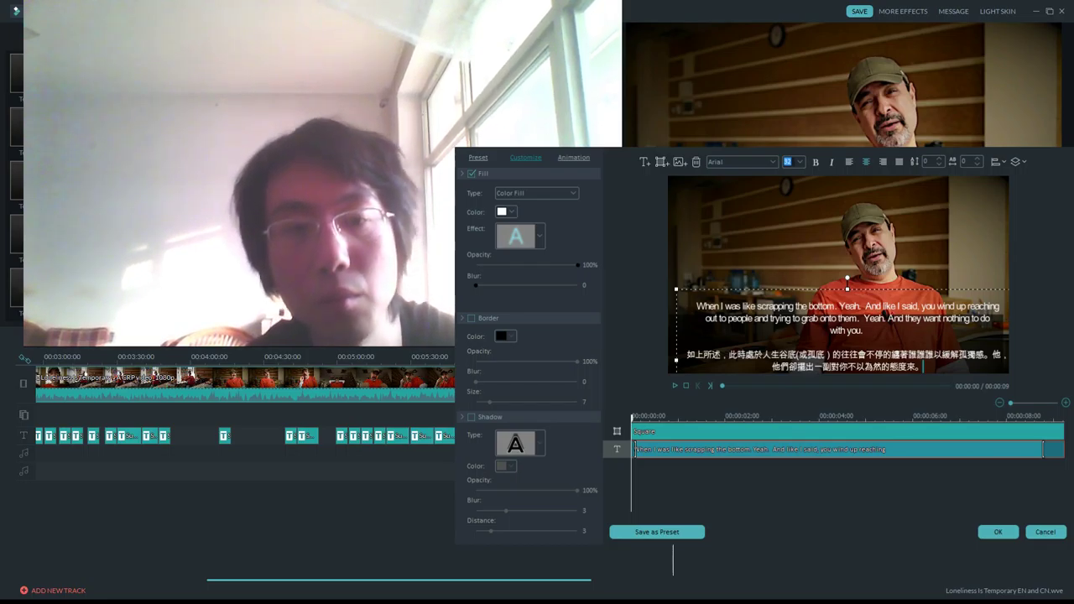
{"action": "type", "text": "視你"}
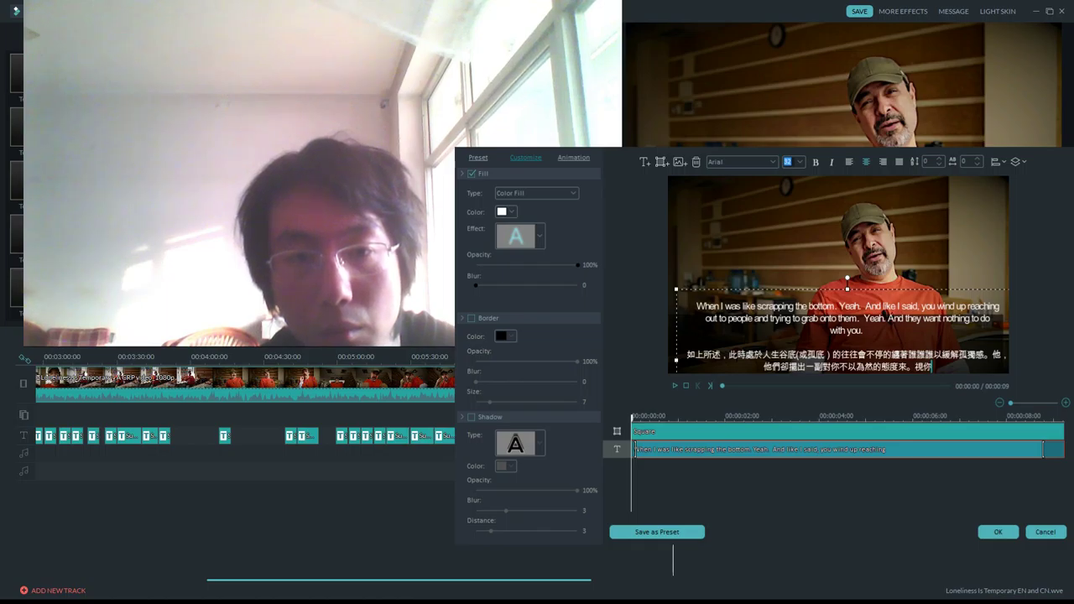
{"action": "type", "text": "儘神一般"}
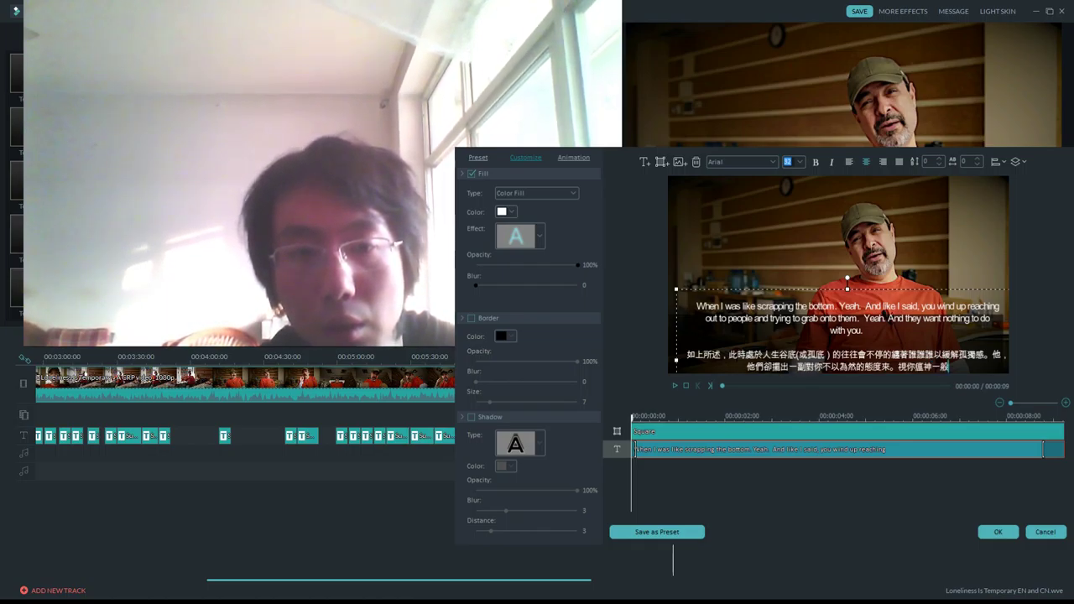
{"action": "type", "text": "躲著你。"}
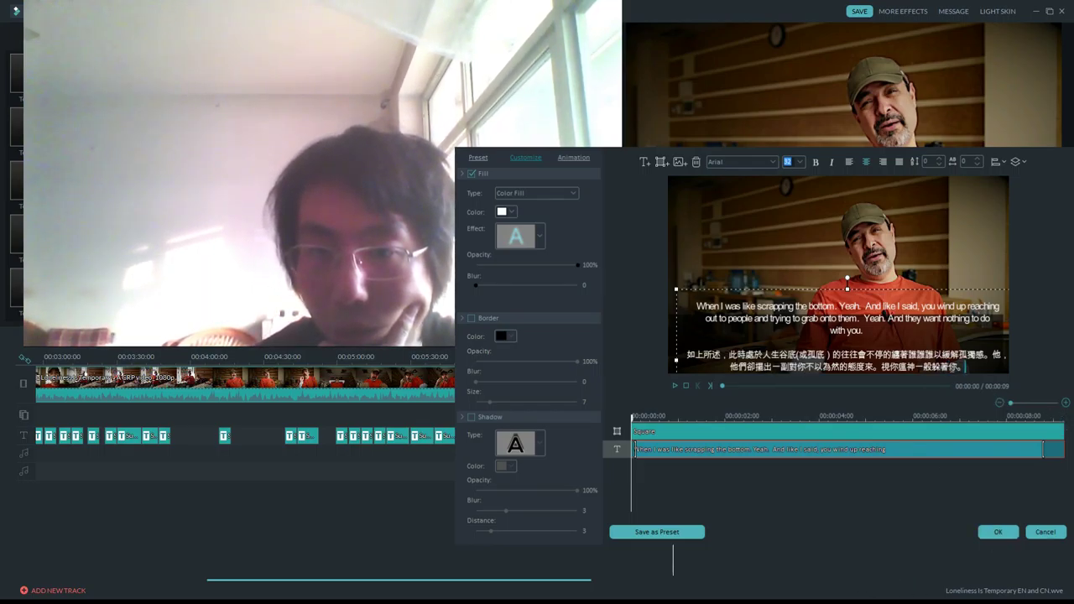
Enclose the last Chinese sentence in parentheses with its full stop inside, and apply the subtitle edits.
{"action": "left_click", "coordinate": [883, 369]}
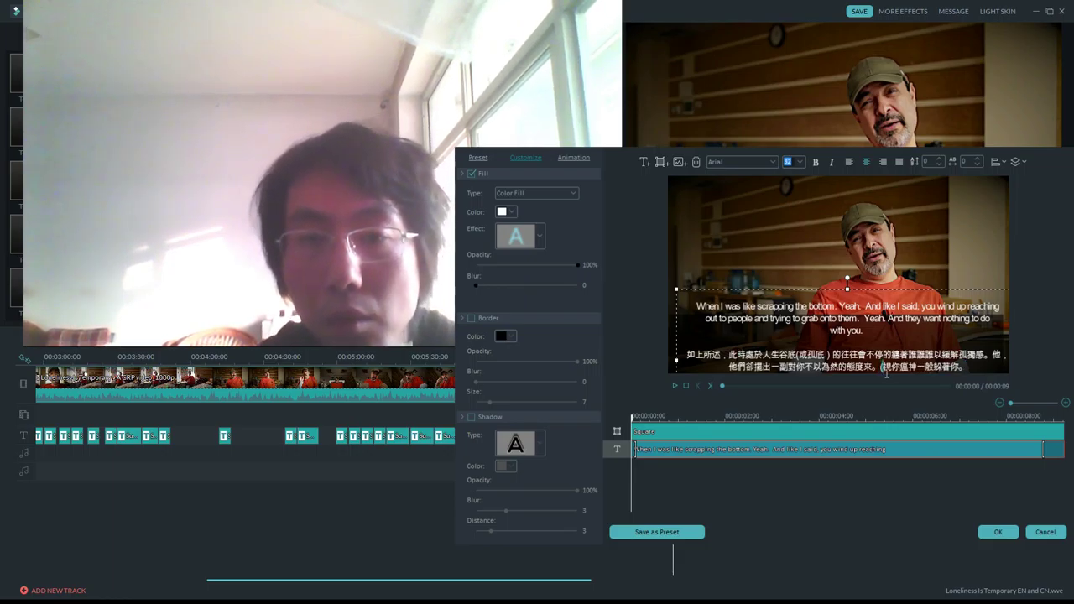
{"action": "type", "text": "("}
{"action": "left_click", "coordinate": [967, 366]}
{"action": "type", "text": ")"}
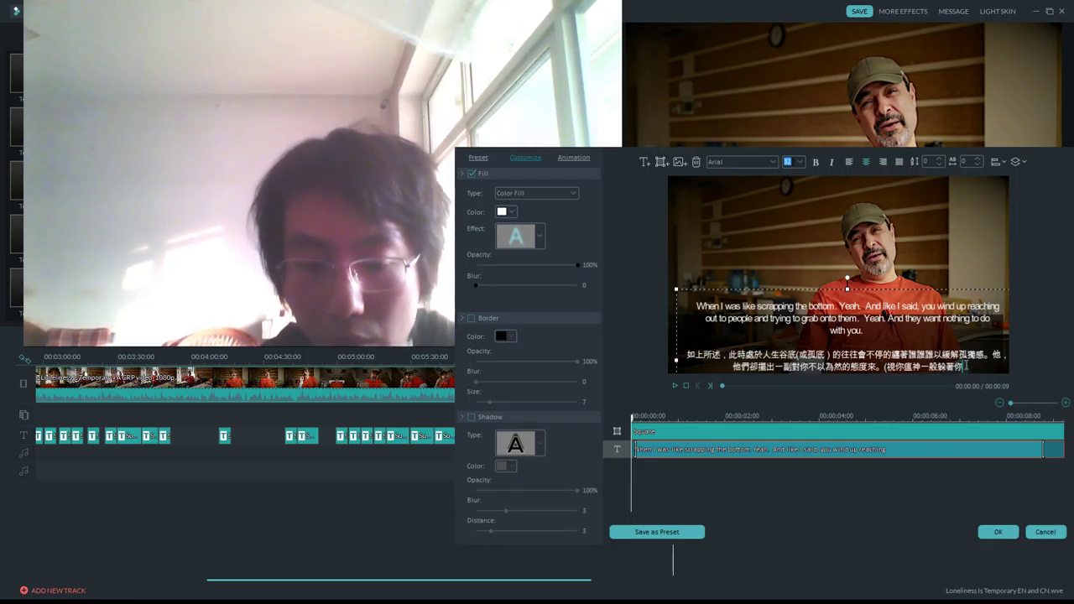
{"action": "left_click", "coordinate": [965, 367]}
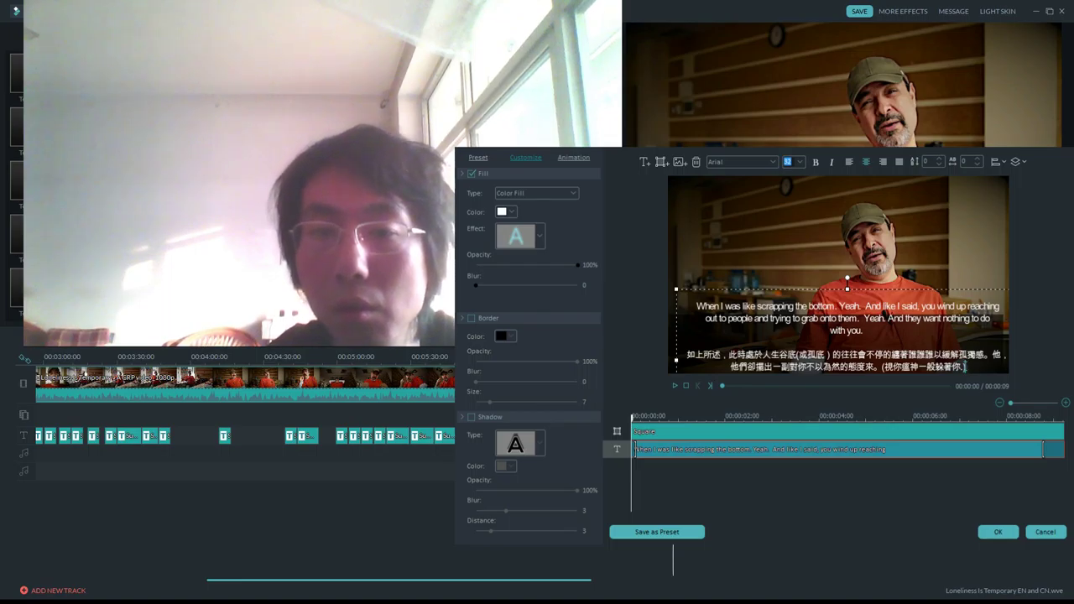
{"action": "key", "text": "BackSpace"}
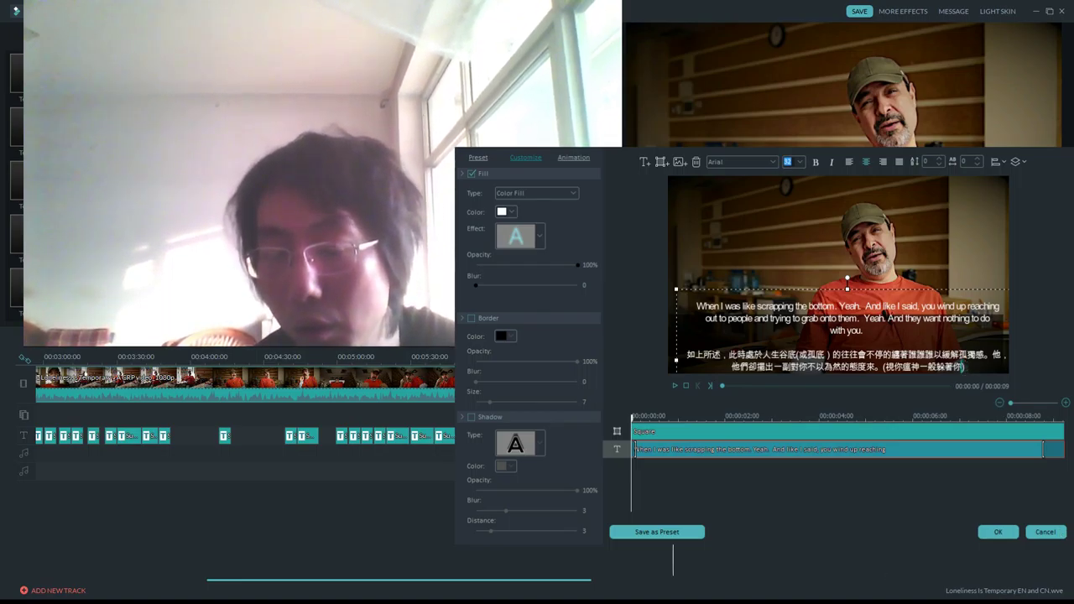
{"action": "type", "text": "。"}
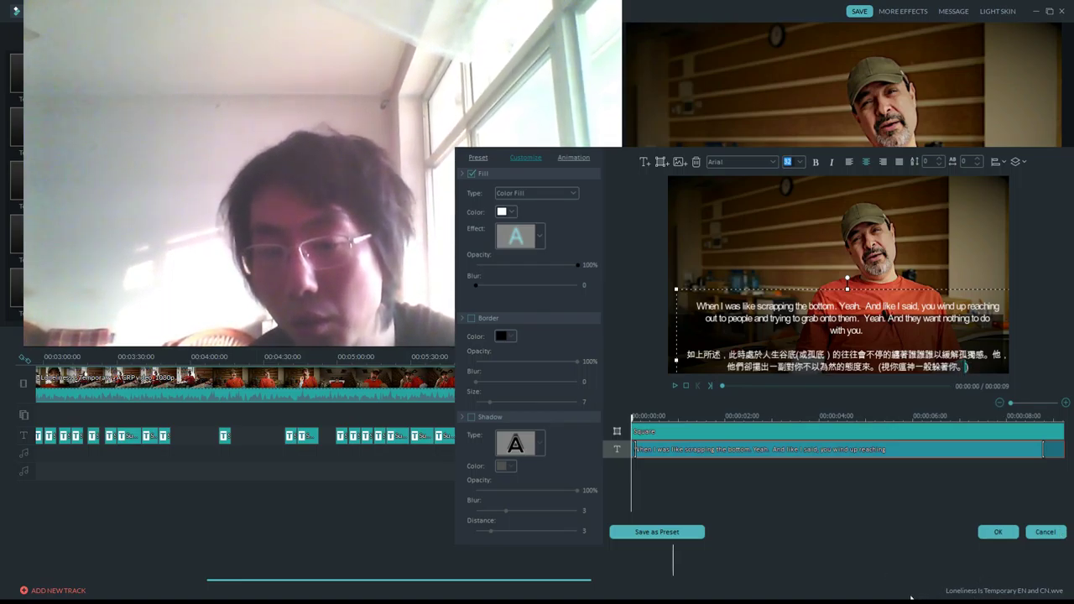
{"action": "left_click", "coordinate": [1003, 533]}
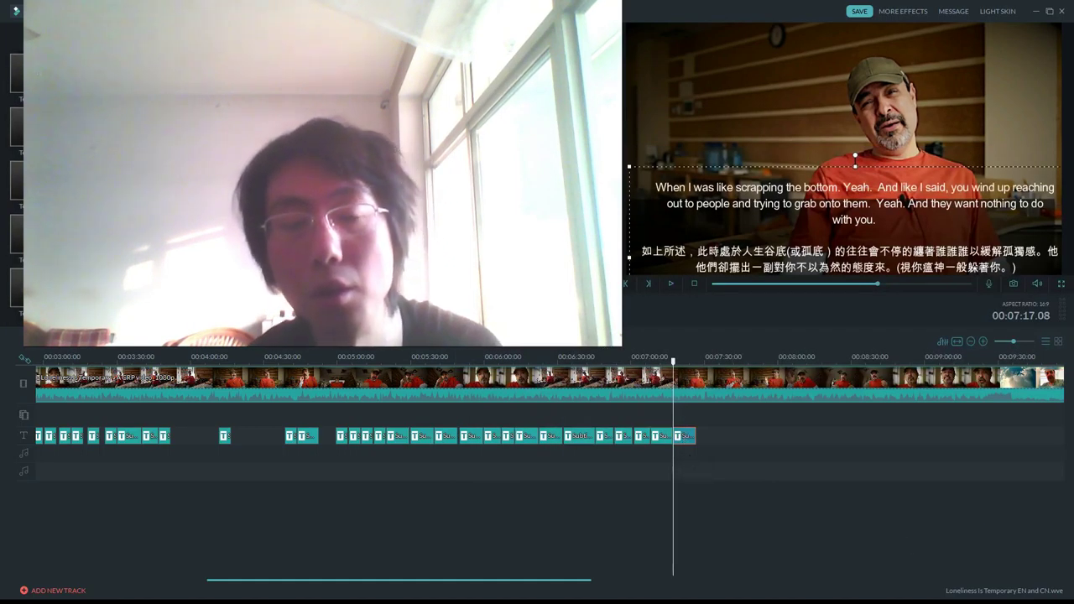
Play back the finished subtitle and paste a copy of it directly after it on the text track.
{"action": "left_click", "coordinate": [672, 284]}
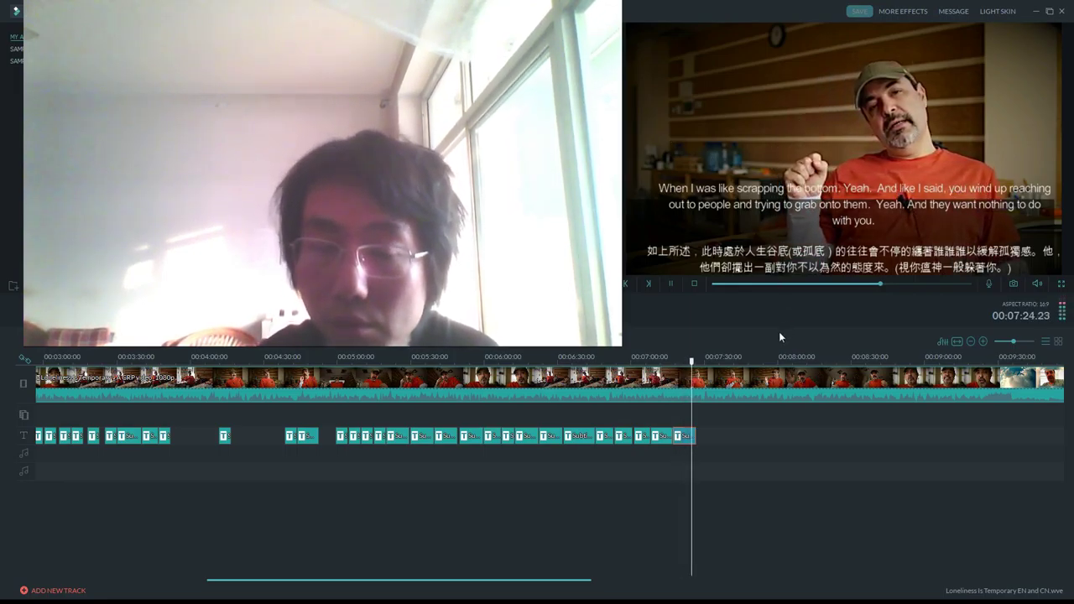
{"action": "key", "text": "ctrl+v"}
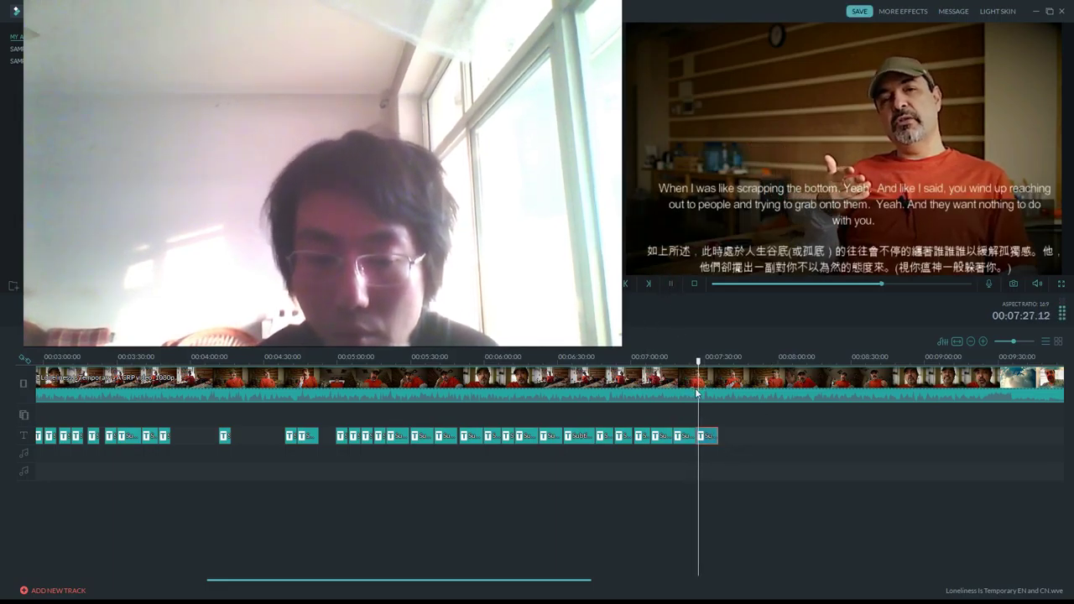
Replace the English text of the copied subtitle at the end of the text track with "Not because it's you but because".
{"action": "left_click", "coordinate": [707, 435]}
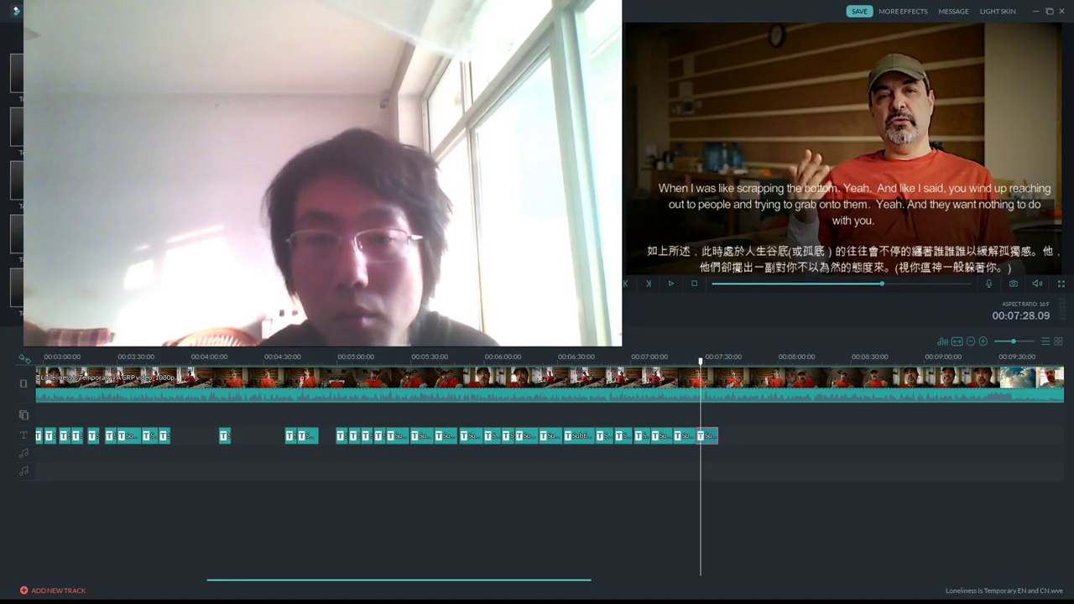
{"action": "double_click", "coordinate": [708, 435]}
{"action": "left_click_drag", "start_coordinate": [870, 336], "coordinate": [699, 307]}
{"action": "type", "text": "No"}
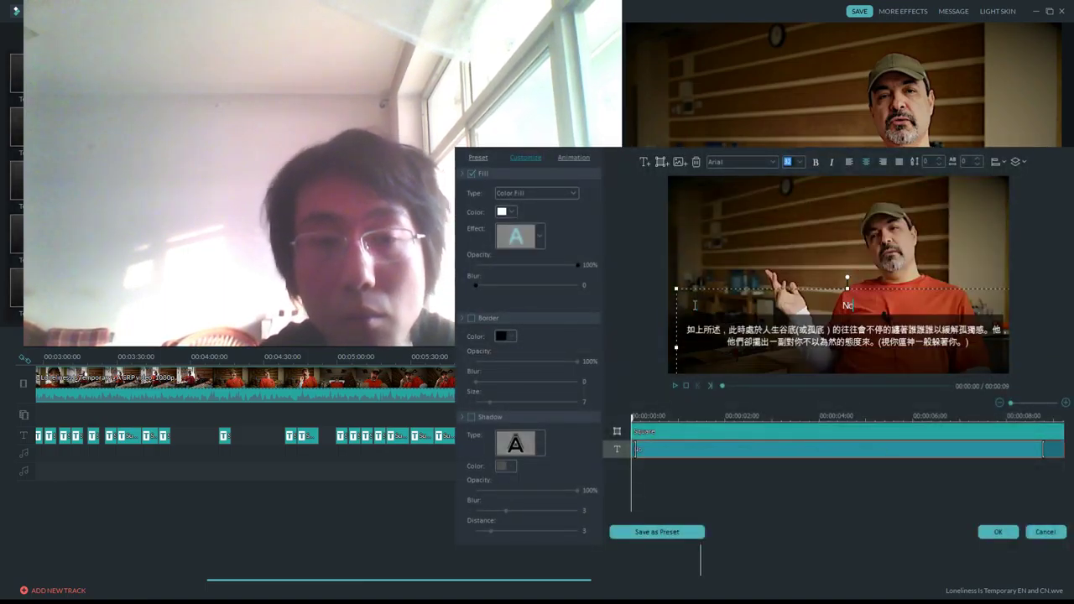
{"action": "type", "text": "t because it's yiu"}
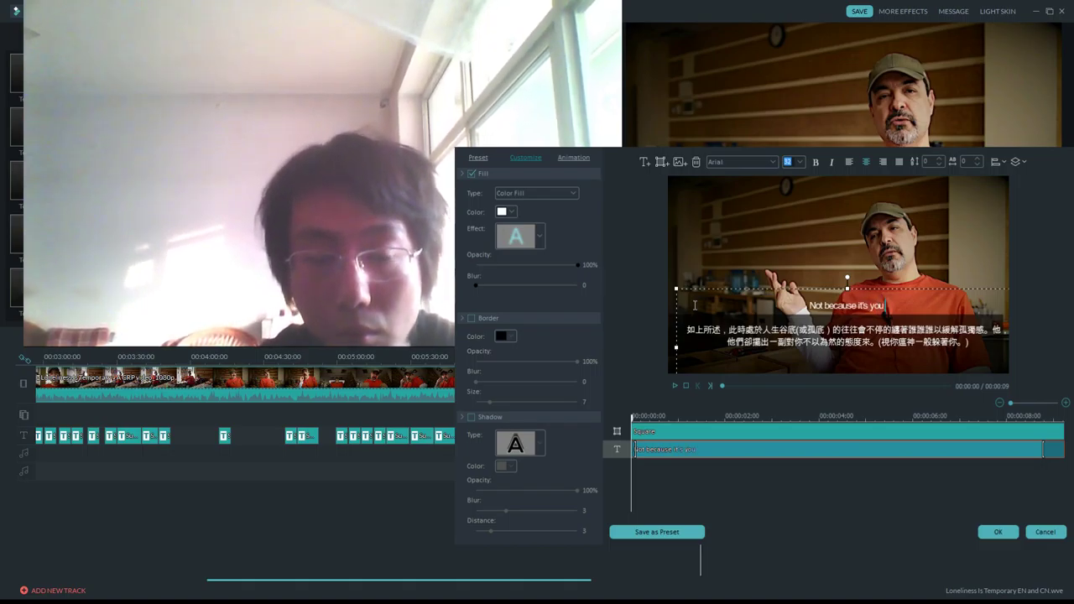
{"action": "type", "text": " but because"}
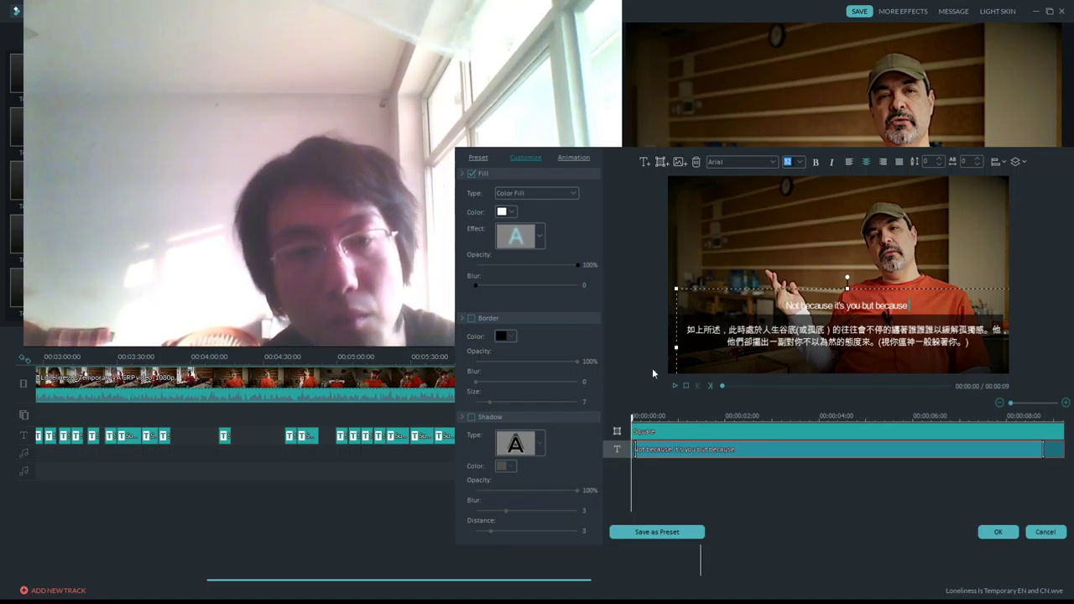
Play on to hear the continuation and complete the English line with "you are so needy. Okay?".
{"action": "left_click", "coordinate": [674, 386]}
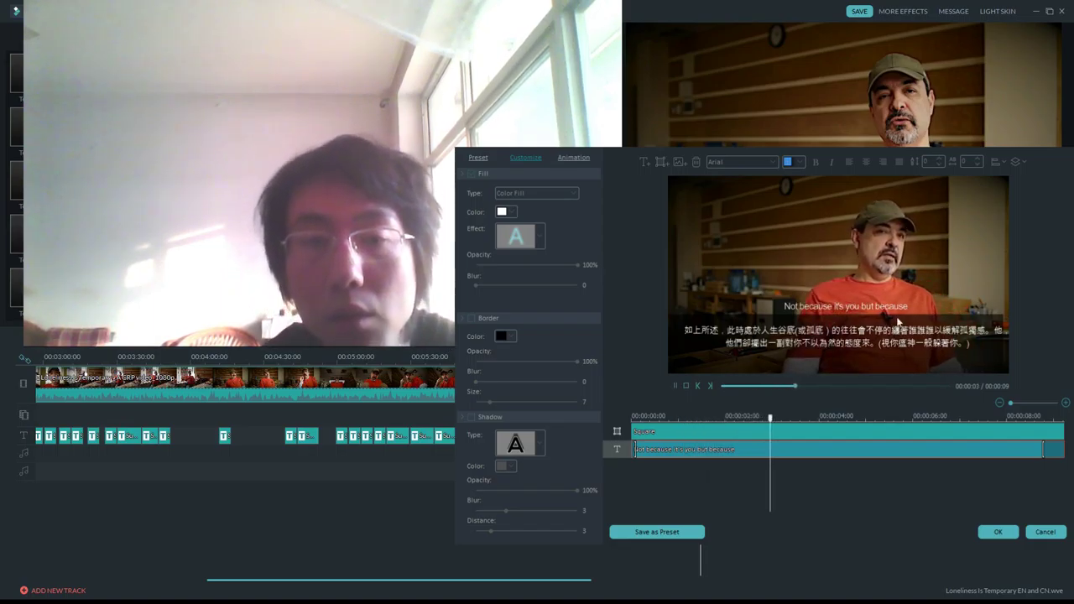
{"action": "left_click", "coordinate": [674, 386]}
{"action": "type", "text": "ou a"}
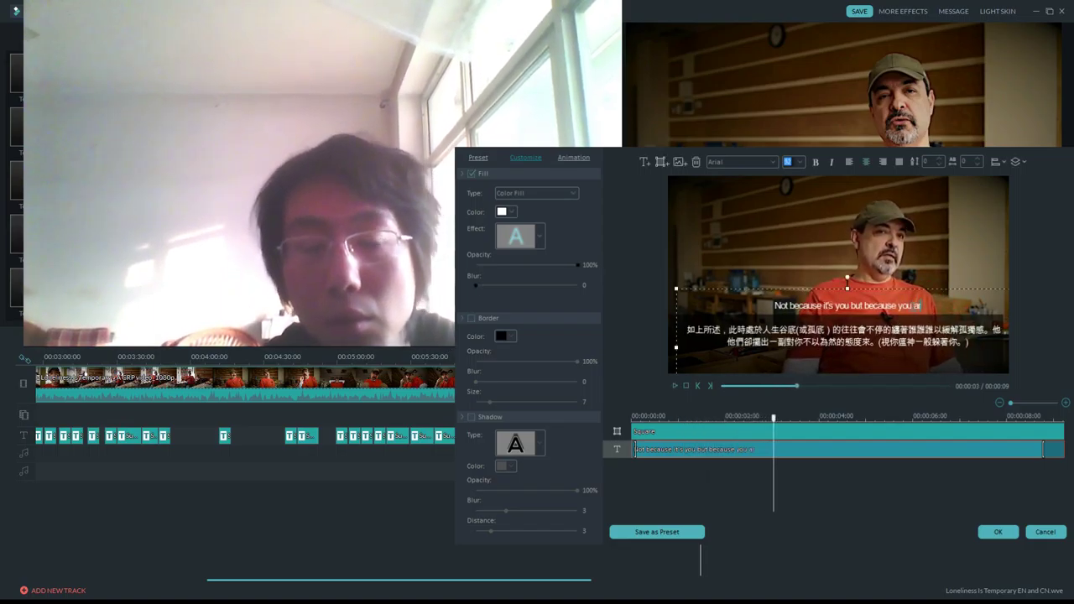
{"action": "type", "text": "re so needy"}
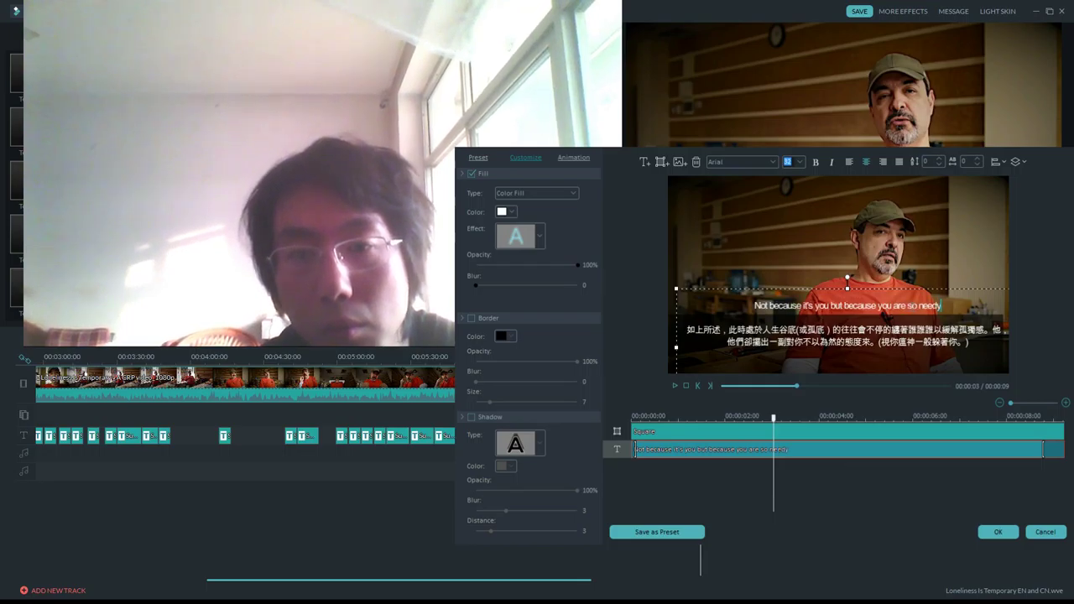
{"action": "type", "text": ". Okay?"}
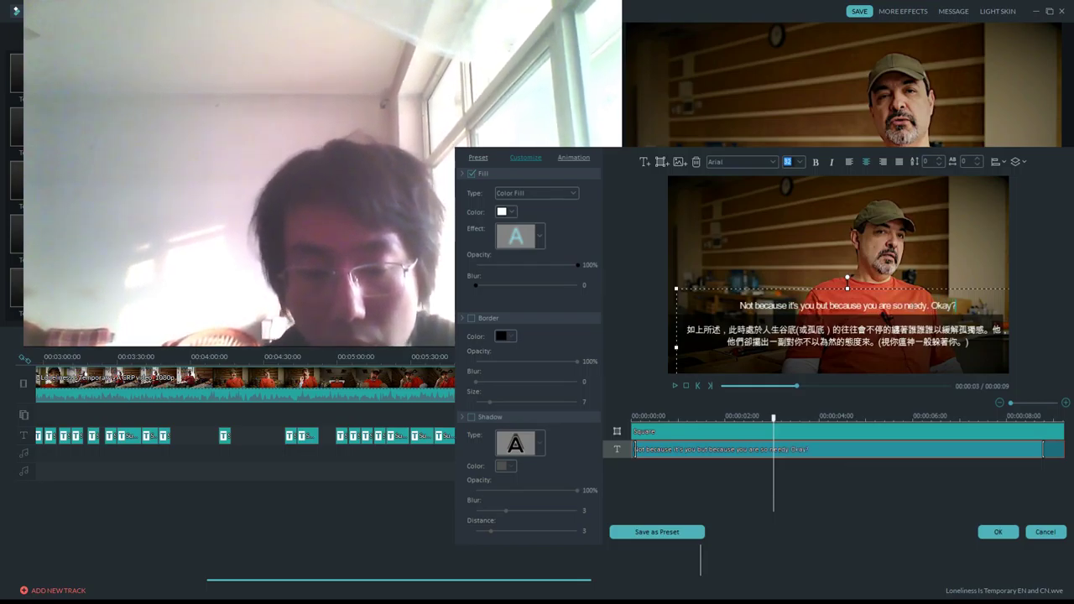
Apply the subtitle edits and extend the clip's end to about 00:07:39 on the text track, checking it against the speech.
{"action": "left_click", "coordinate": [677, 387]}
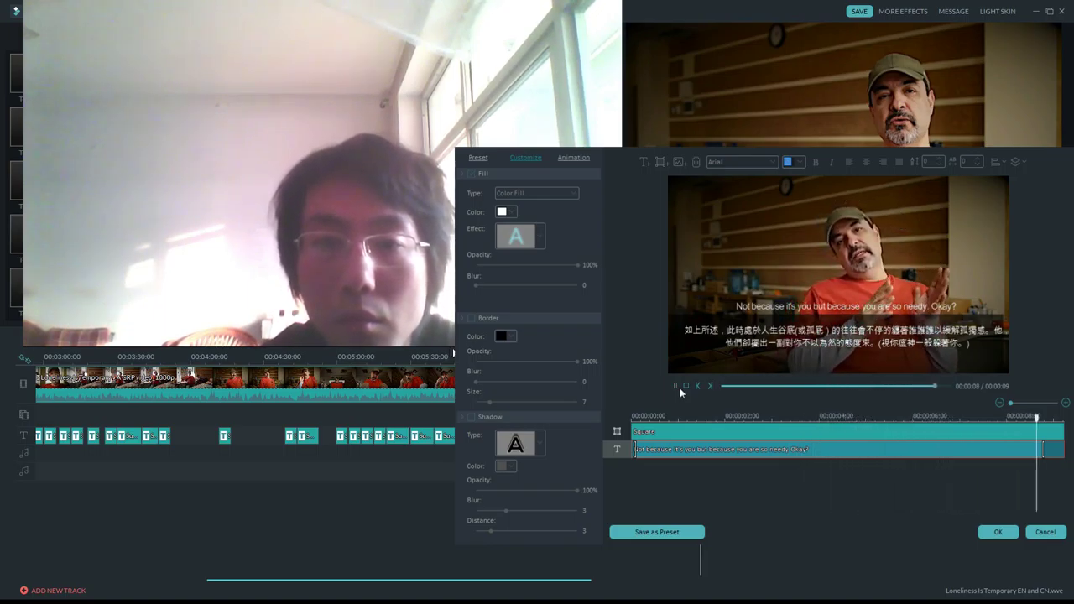
{"action": "left_click", "coordinate": [998, 532]}
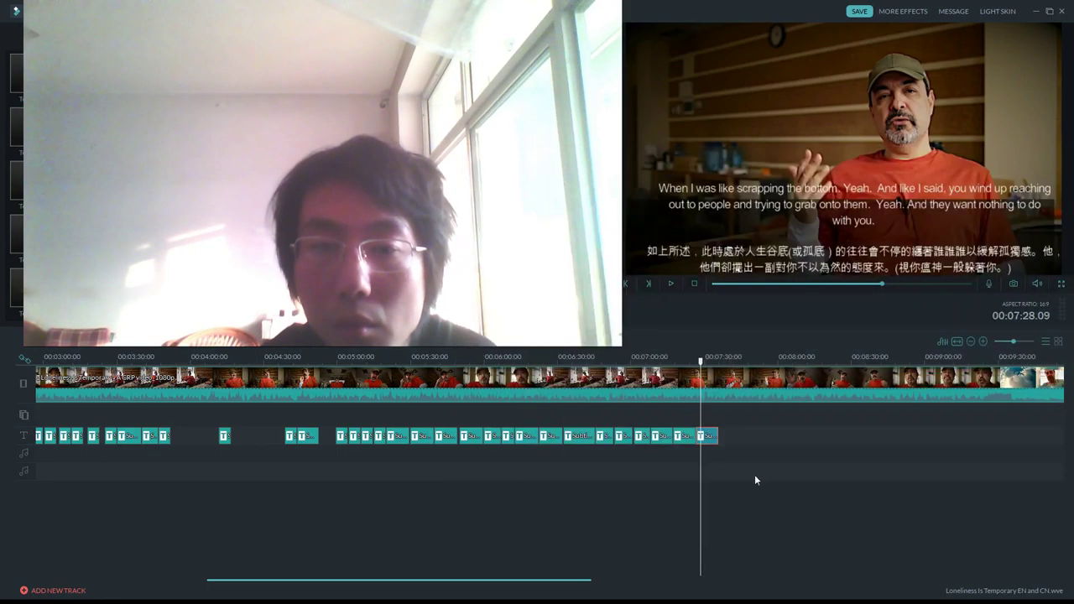
{"action": "left_click_drag", "start_coordinate": [716, 438], "coordinate": [726, 413]}
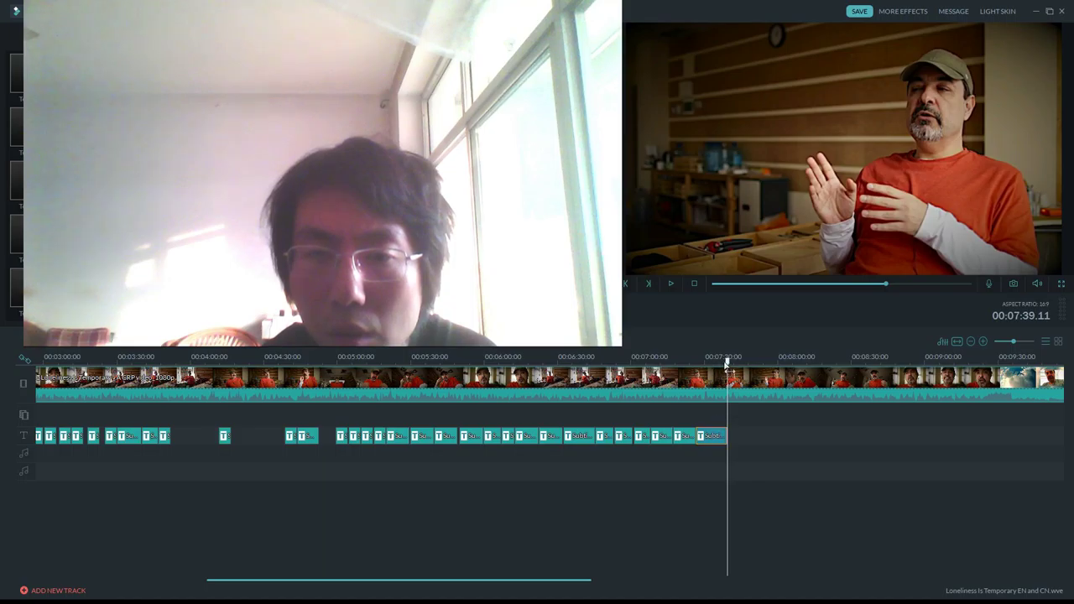
{"action": "left_click", "coordinate": [672, 283]}
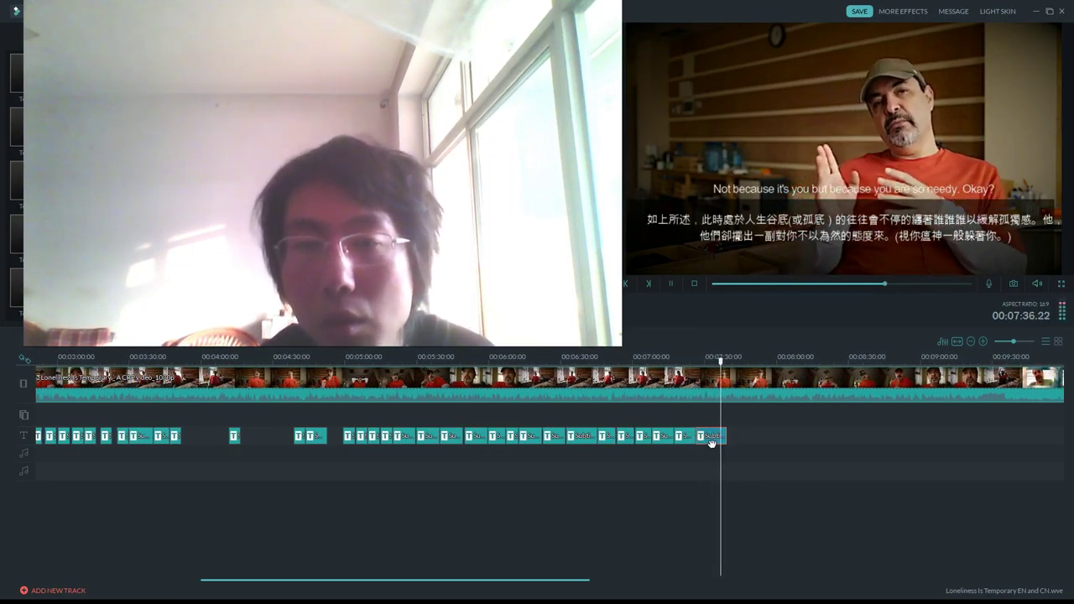
{"action": "key", "text": "space"}
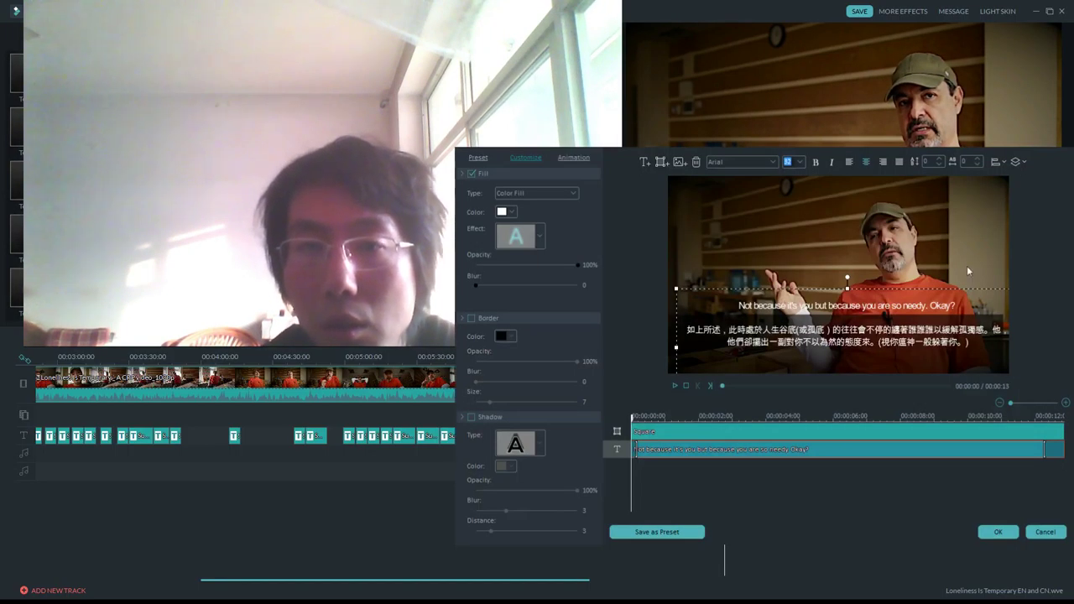
Play the subtitle's span and add a second English line reading "If you're in a period of tremendous loneliness,".
{"action": "key", "text": "space"}
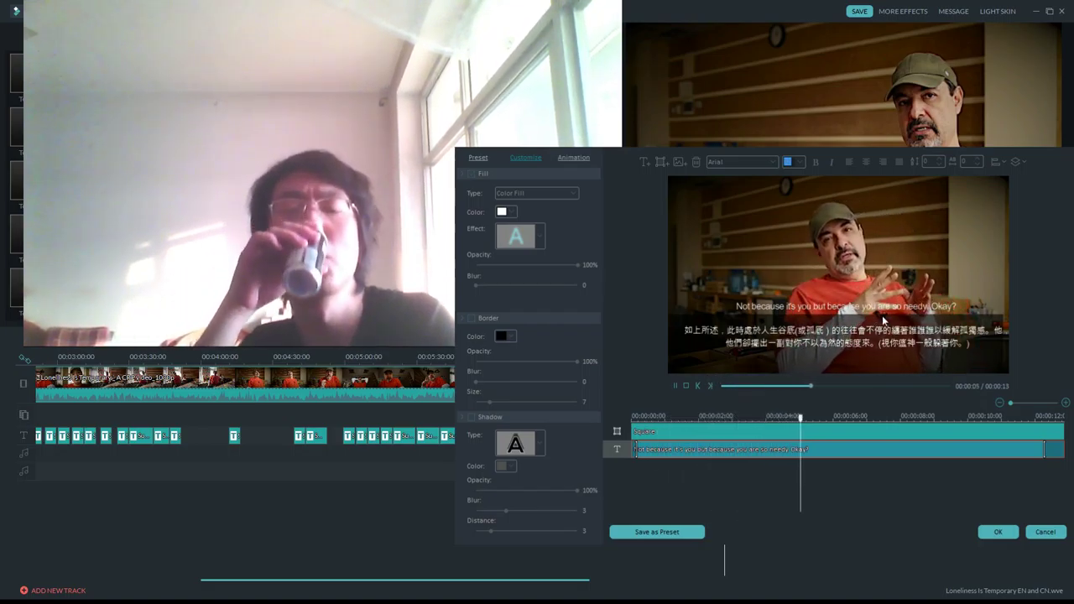
{"action": "left_click", "coordinate": [962, 311]}
{"action": "type", "text": "，"}
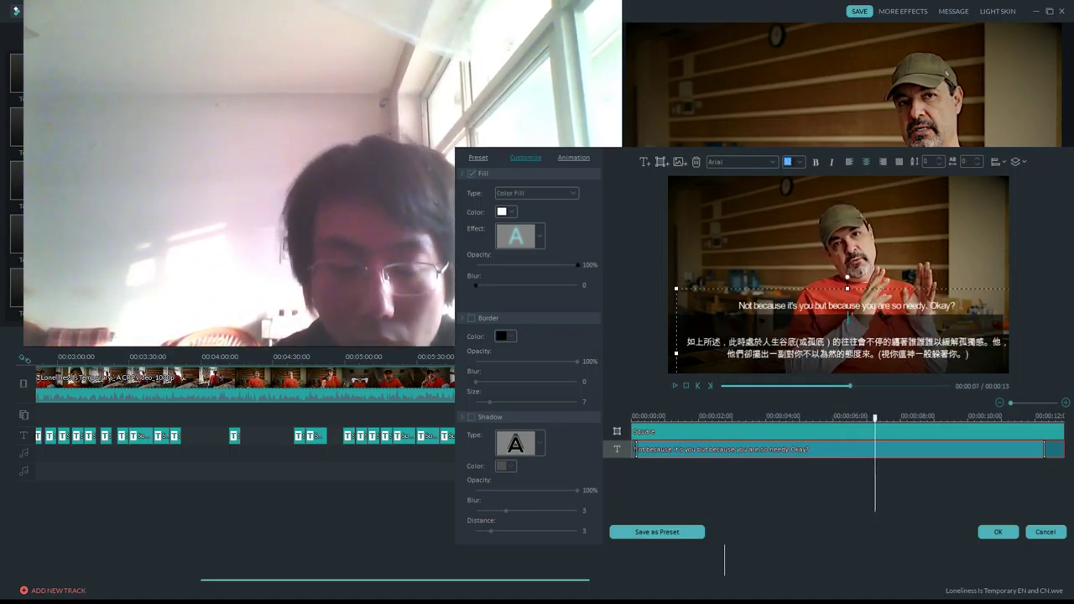
{"action": "type", "text": "u"}
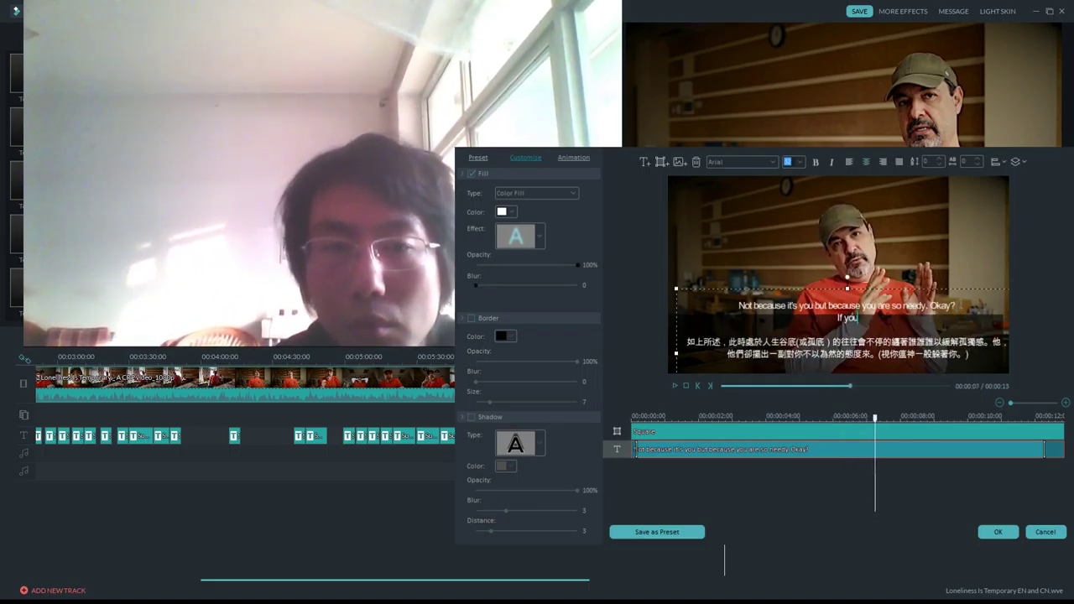
{"action": "type", "text": "'re in a period of tre"}
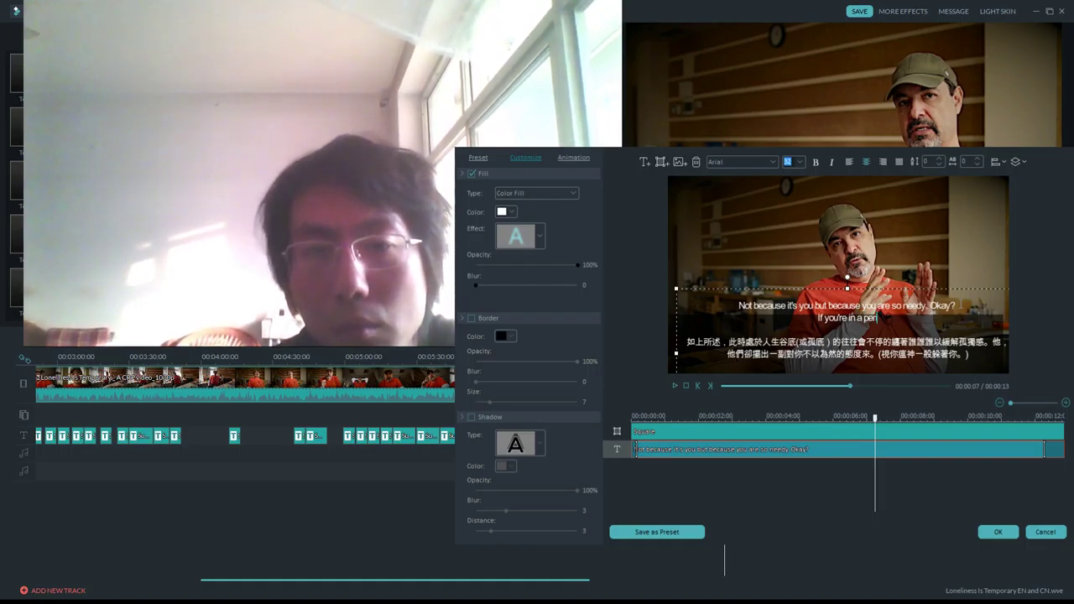
{"action": "type", "text": "m"}
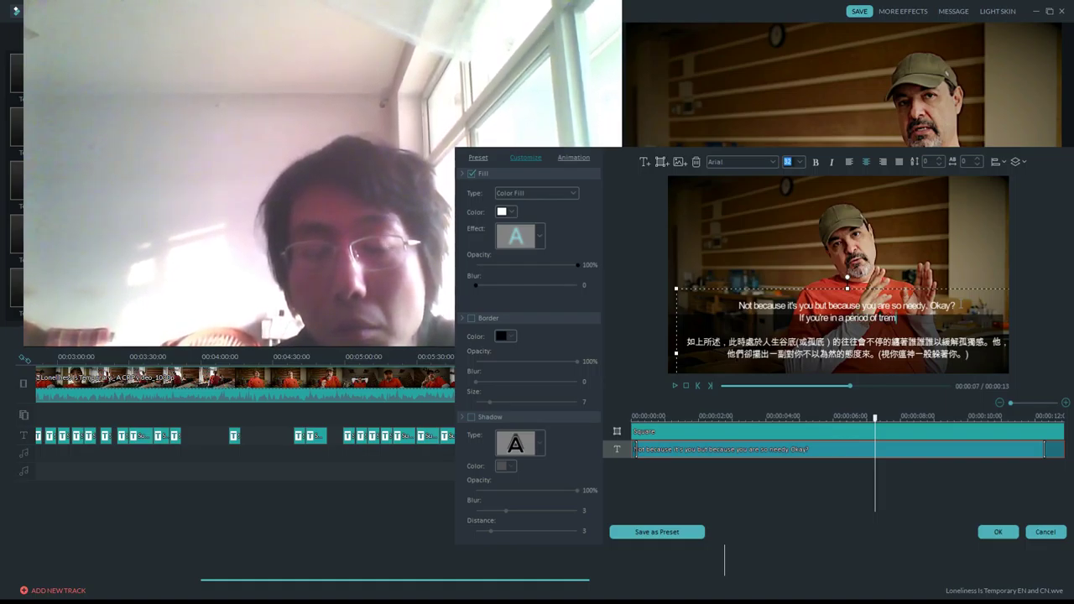
{"action": "type", "text": "e"}
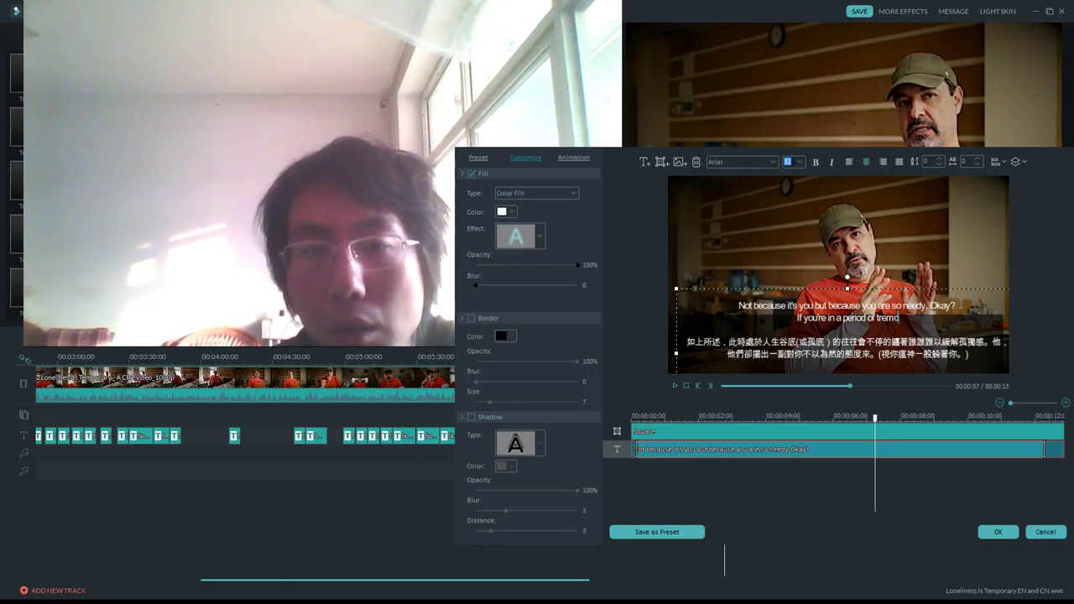
{"action": "type", "text": "ndous"}
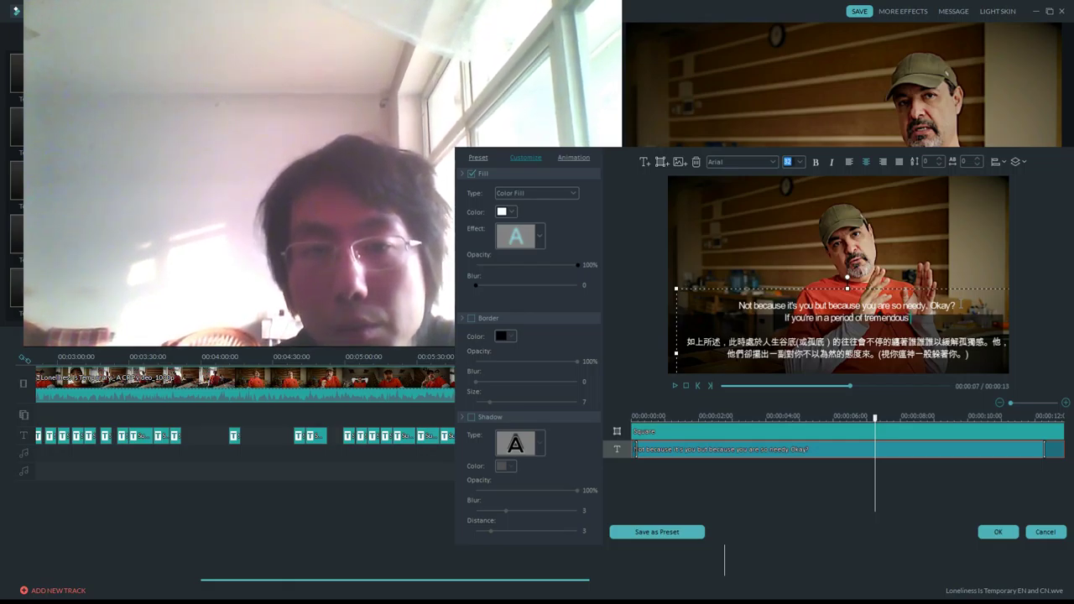
{"action": "type", "text": " lonel"}
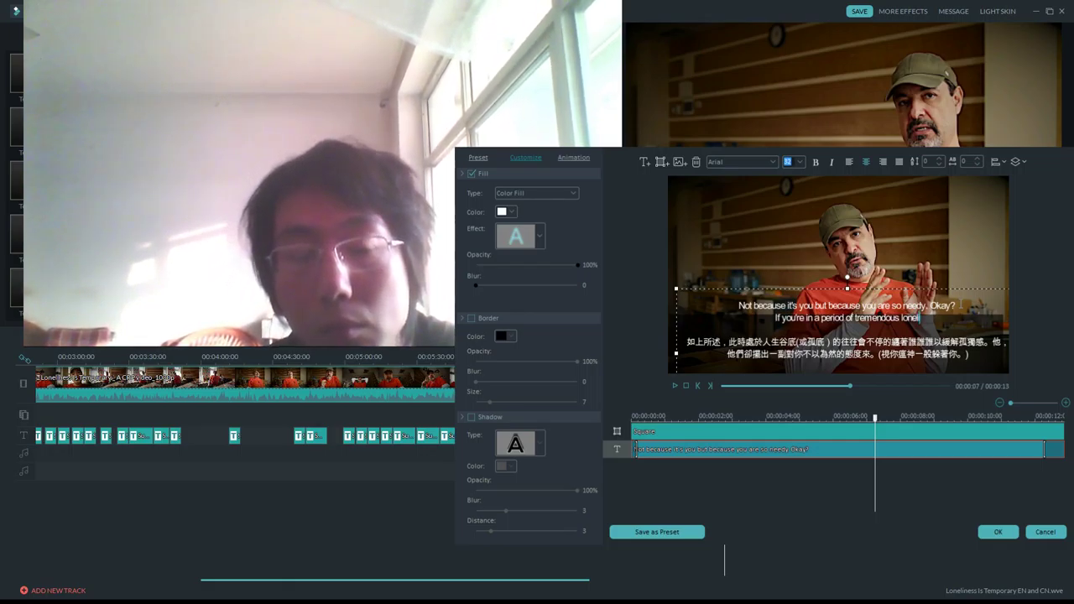
{"action": "type", "text": "iness."}
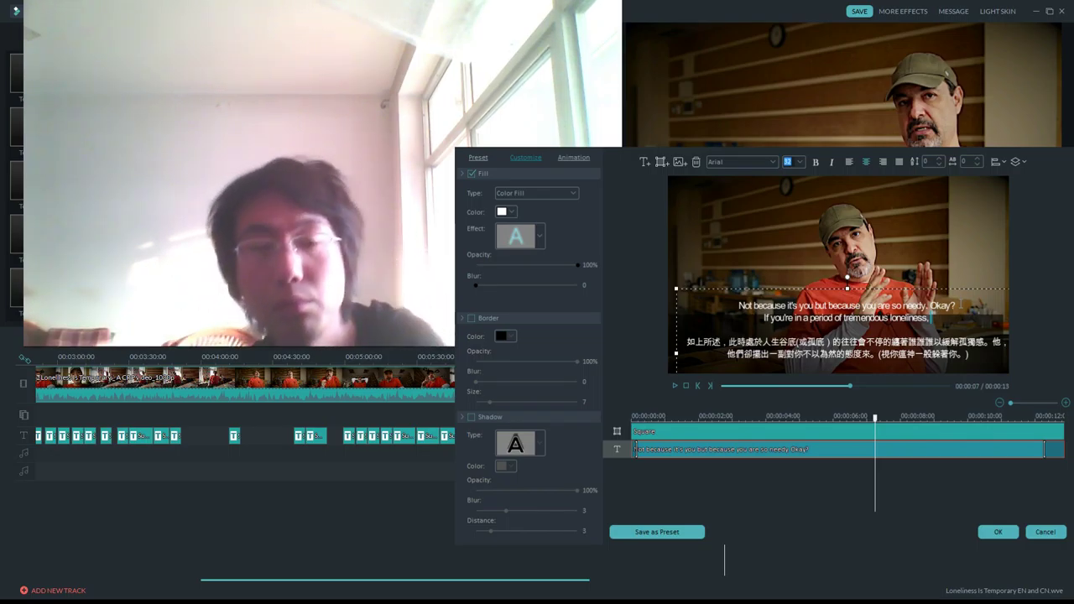
Replay from the middle of the subtitle and append "getting back to the swings of things can be really tricky." to the English text.
{"action": "left_click", "coordinate": [821, 388]}
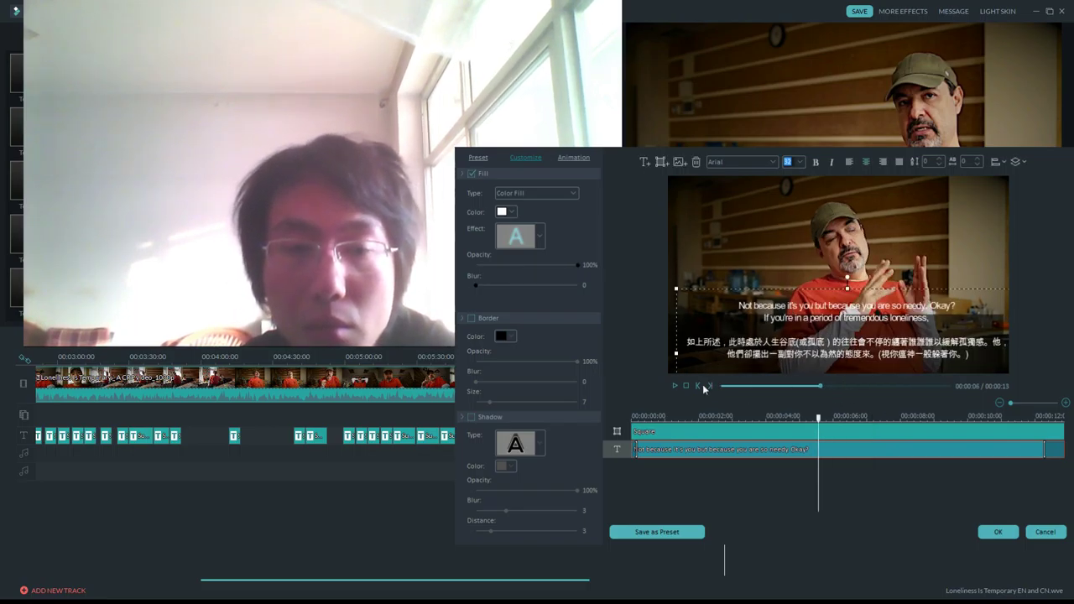
{"action": "left_click", "coordinate": [674, 387]}
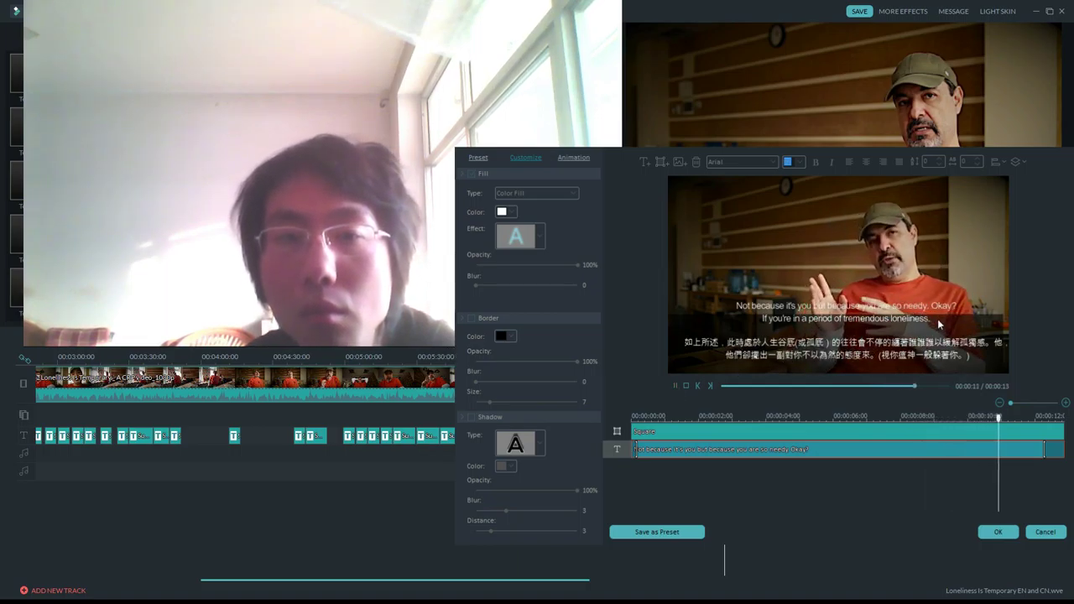
{"action": "type", "text": "getti"}
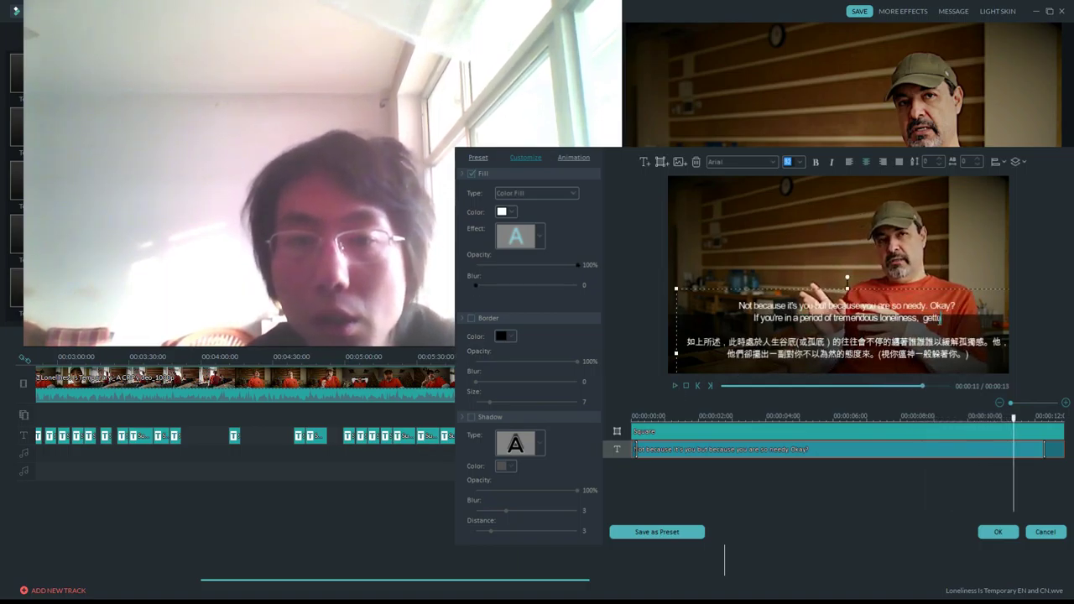
{"action": "type", "text": "ng back to t"}
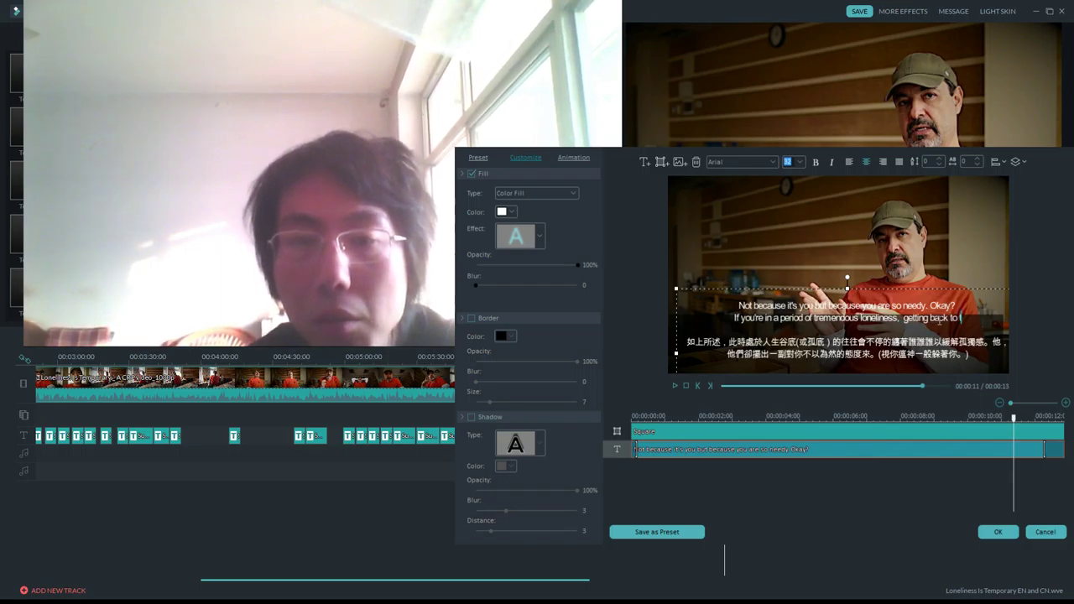
{"action": "type", "text": "he swing"}
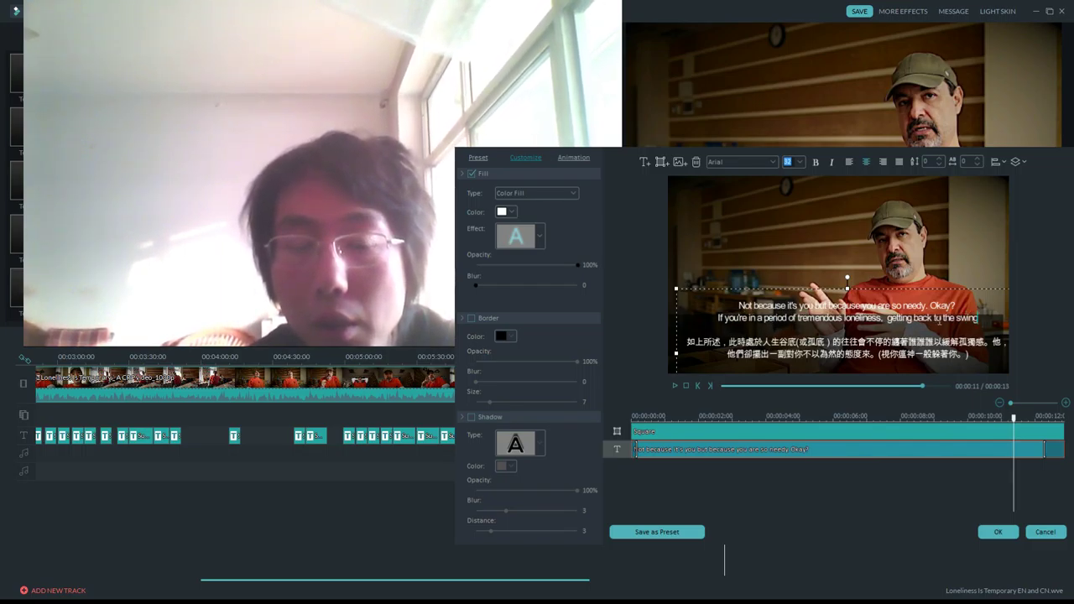
{"action": "type", "text": "s of things c"}
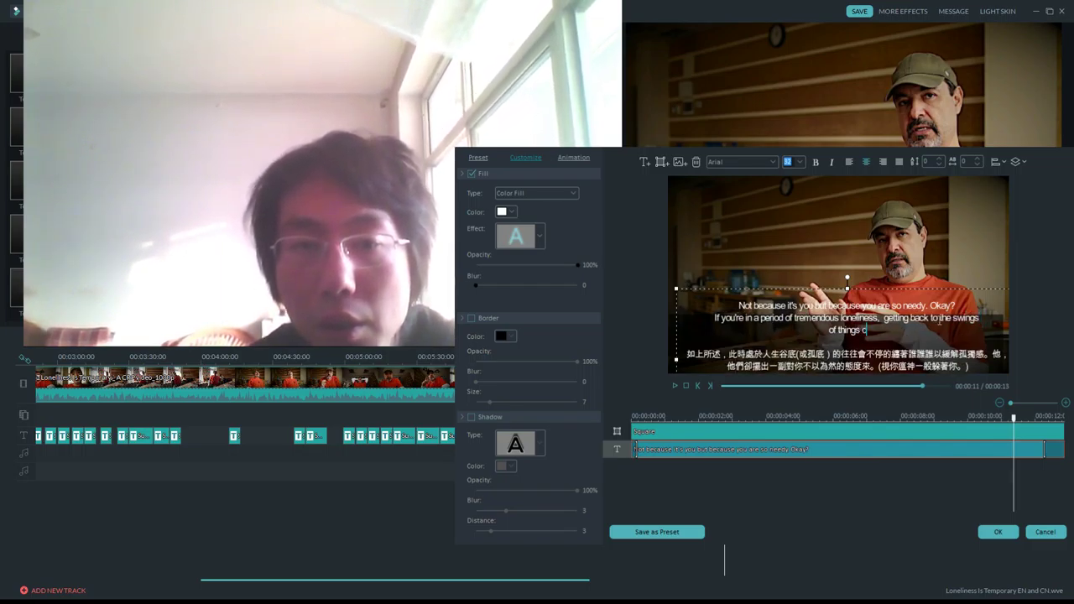
{"action": "type", "text": "an be really tricky."}
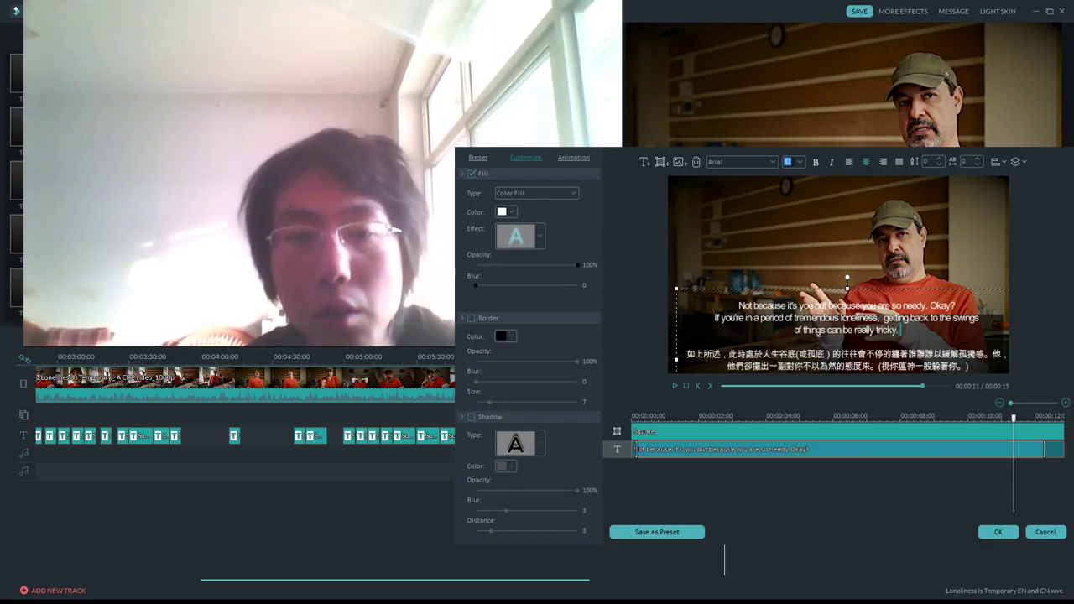
Delete the old Chinese wording except its full stops and parentheses, then recentre the text block slightly lower and apply the edits.
{"action": "left_click", "coordinate": [676, 386]}
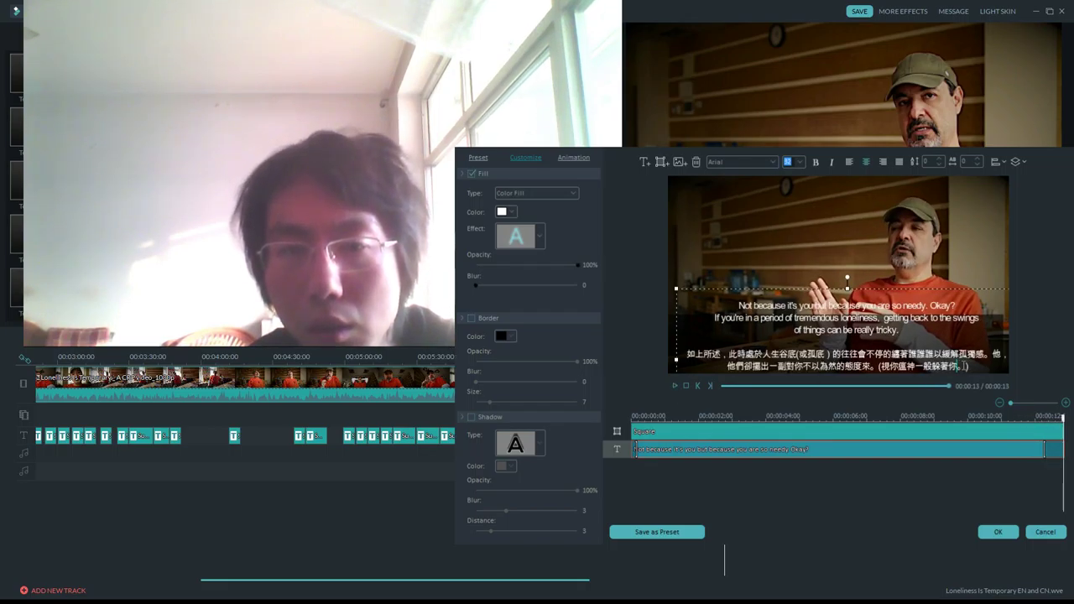
{"action": "left_click_drag", "start_coordinate": [960, 367], "coordinate": [881, 367]}
{"action": "key", "text": "BackSpace"}
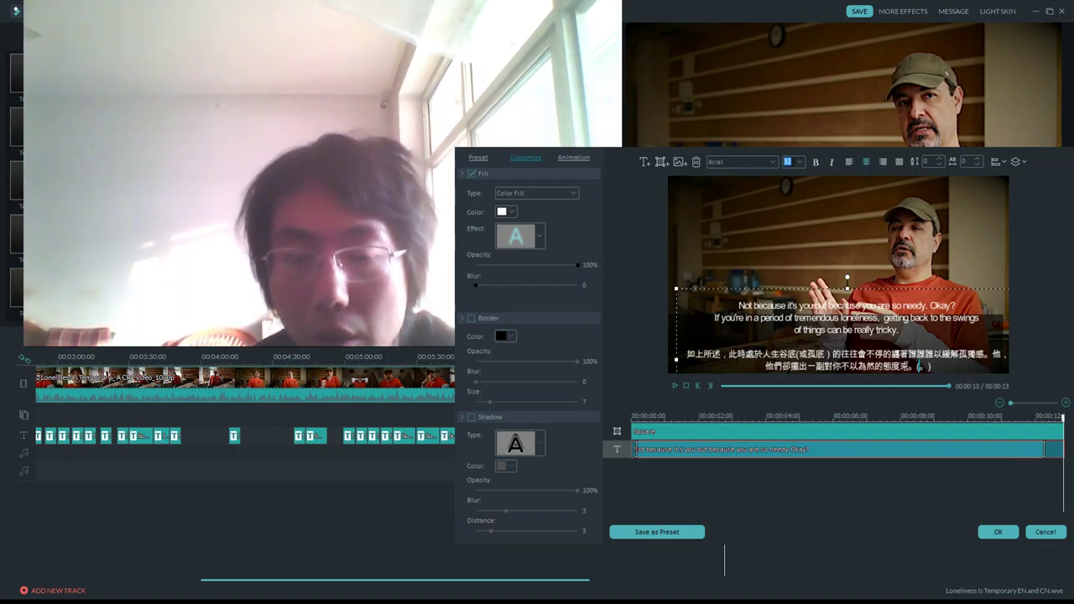
{"action": "left_click_drag", "start_coordinate": [908, 367], "coordinate": [698, 359]}
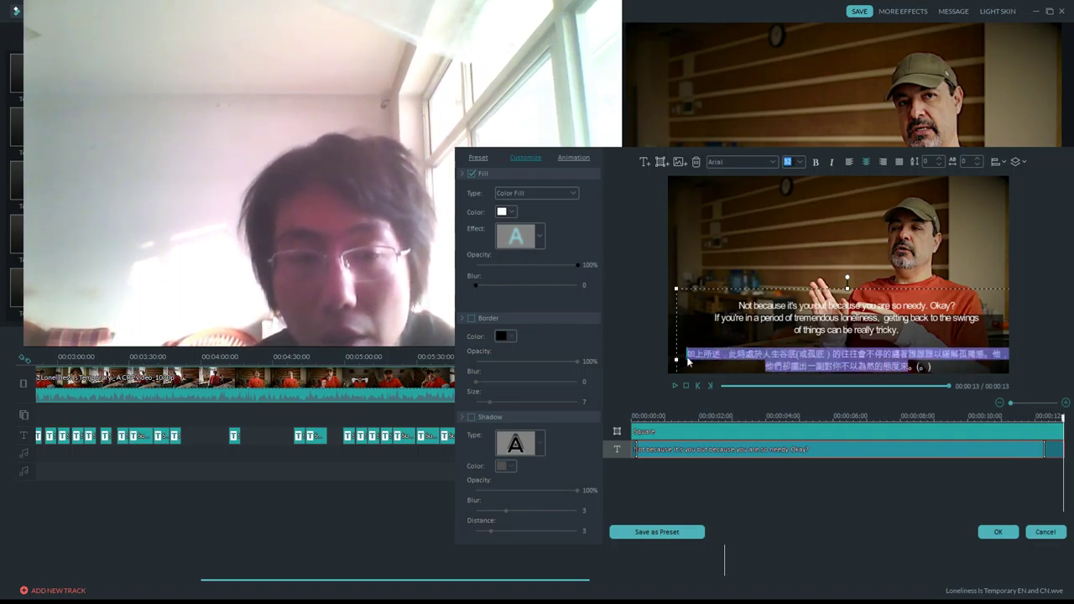
{"action": "key", "text": "BackSpace"}
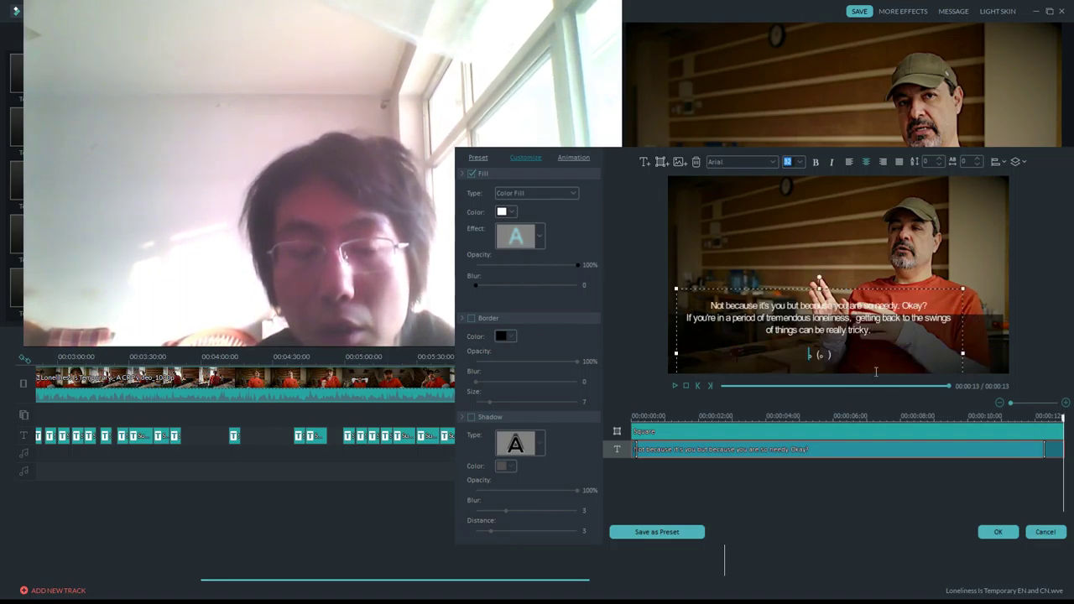
{"action": "left_click_drag", "start_coordinate": [875, 287], "coordinate": [887, 300]}
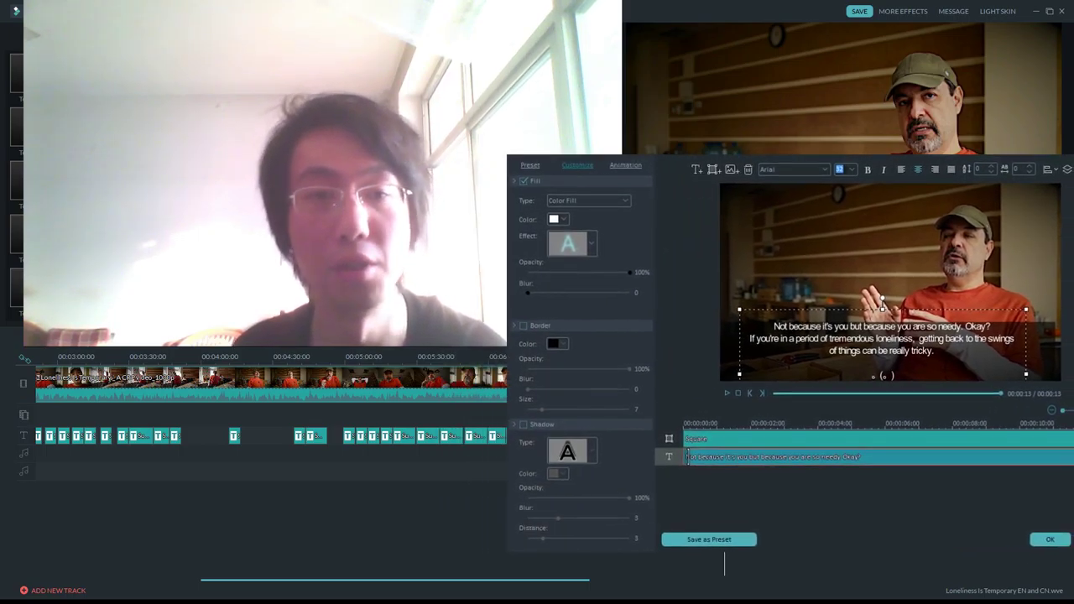
{"action": "left_click", "coordinate": [1039, 537]}
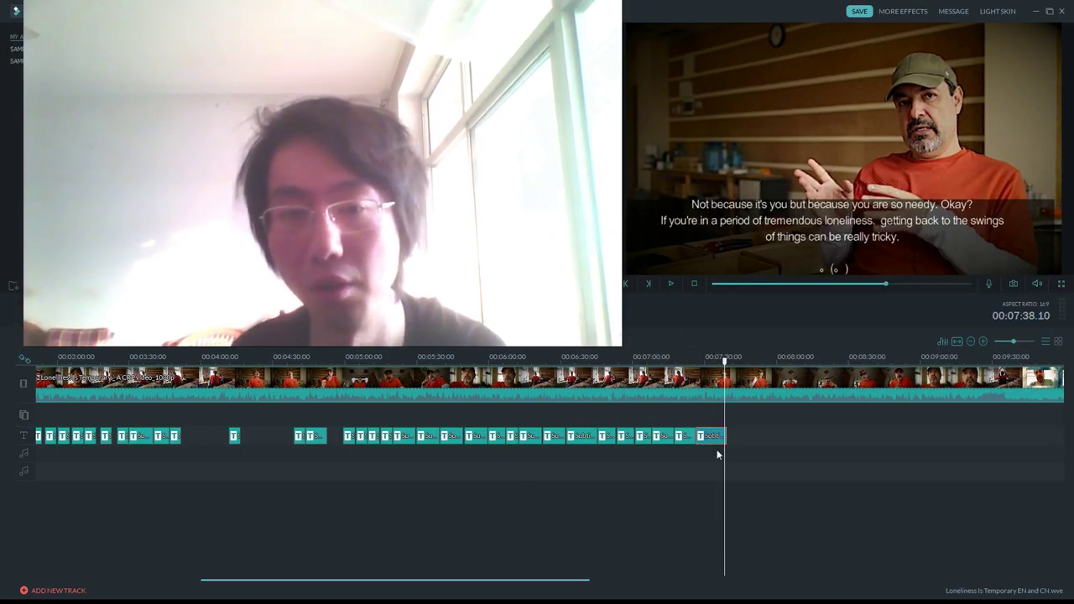
Paste a copy of the subtitle clip right after the last one on the text track, around 00:07:38, and open it for editing.
{"action": "left_click", "coordinate": [671, 283]}
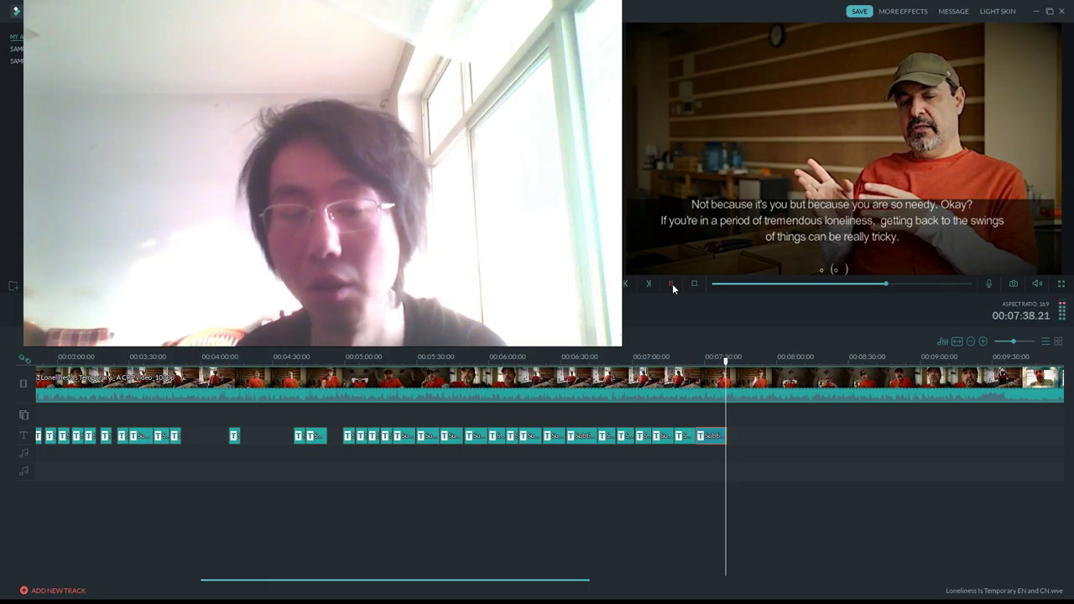
{"action": "key", "text": "ctrl+v"}
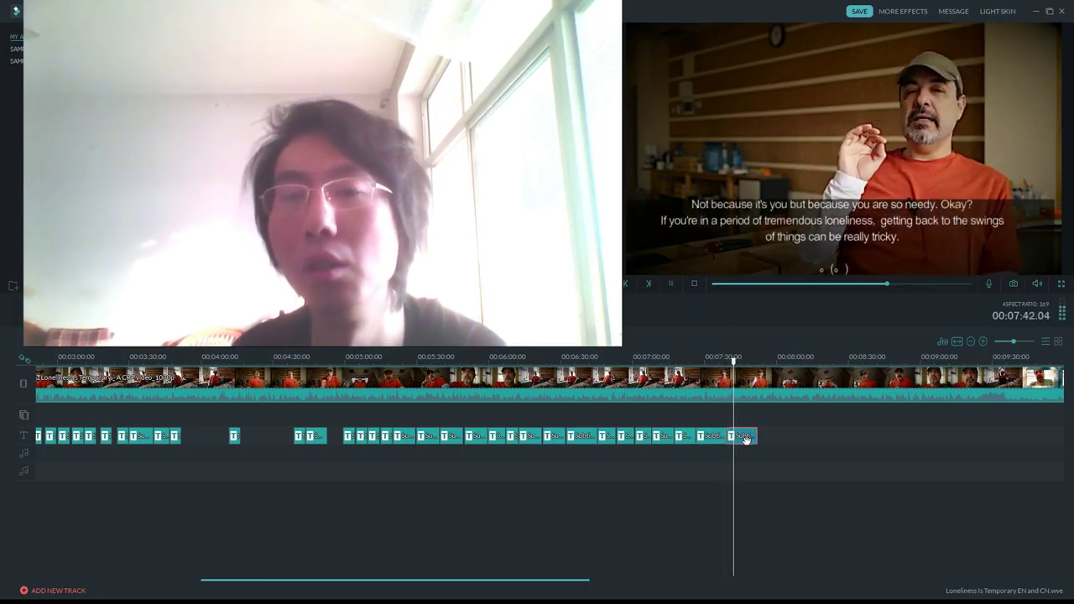
{"action": "double_click", "coordinate": [745, 436]}
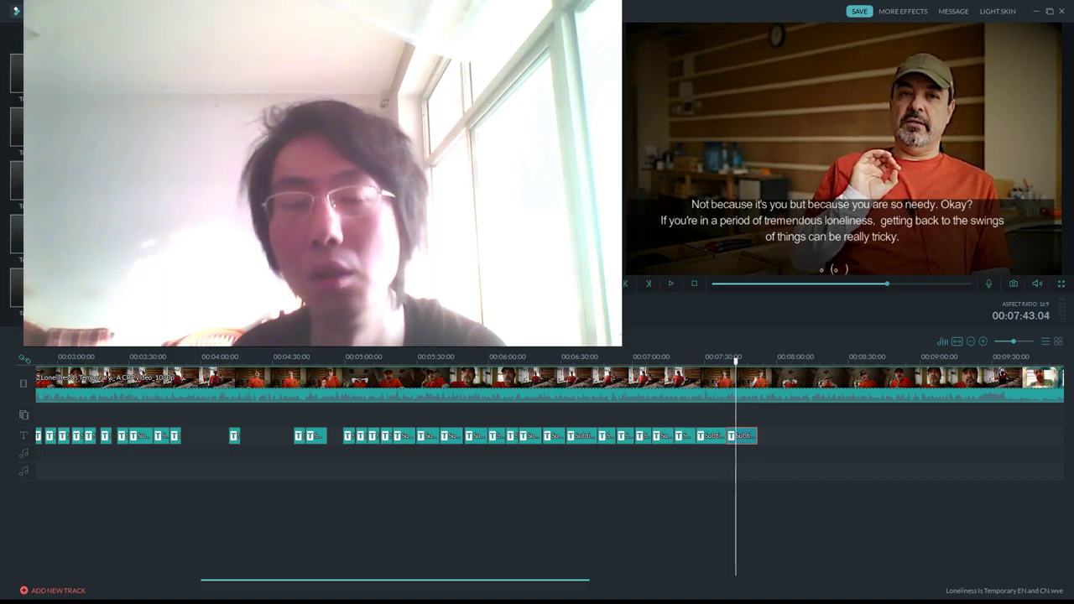
Replace the copied English text with "So you have to learn and understand, the less the better.", leaving the punctuation line below.
{"action": "left_click_drag", "start_coordinate": [746, 263], "coordinate": [747, 264]}
{"action": "double_click", "coordinate": [752, 267]}
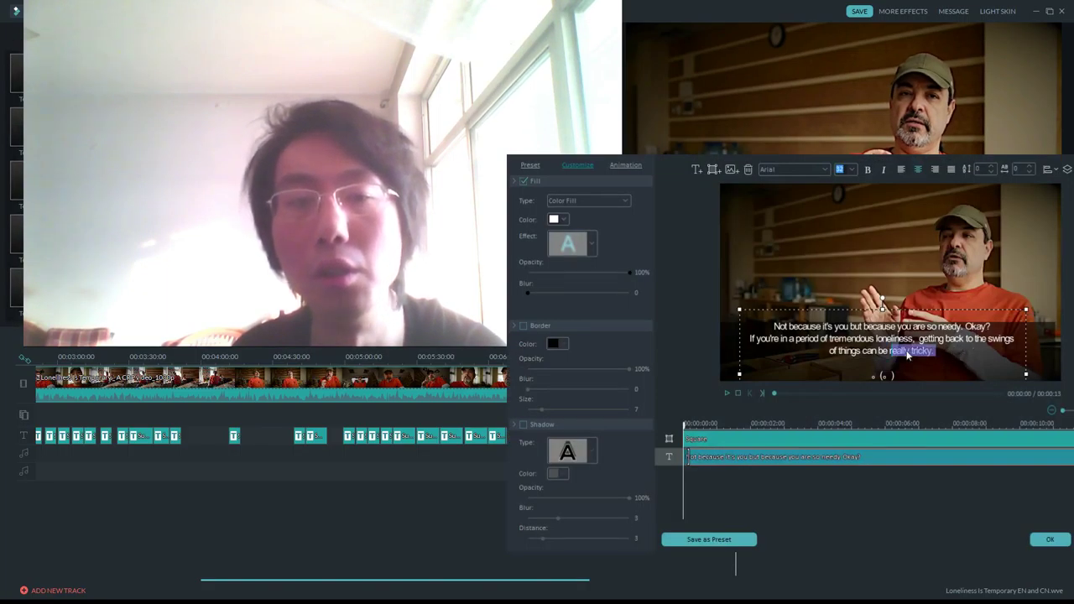
{"action": "left_click_drag", "start_coordinate": [935, 353], "coordinate": [763, 333]}
{"action": "key", "text": "ctrl+a"}
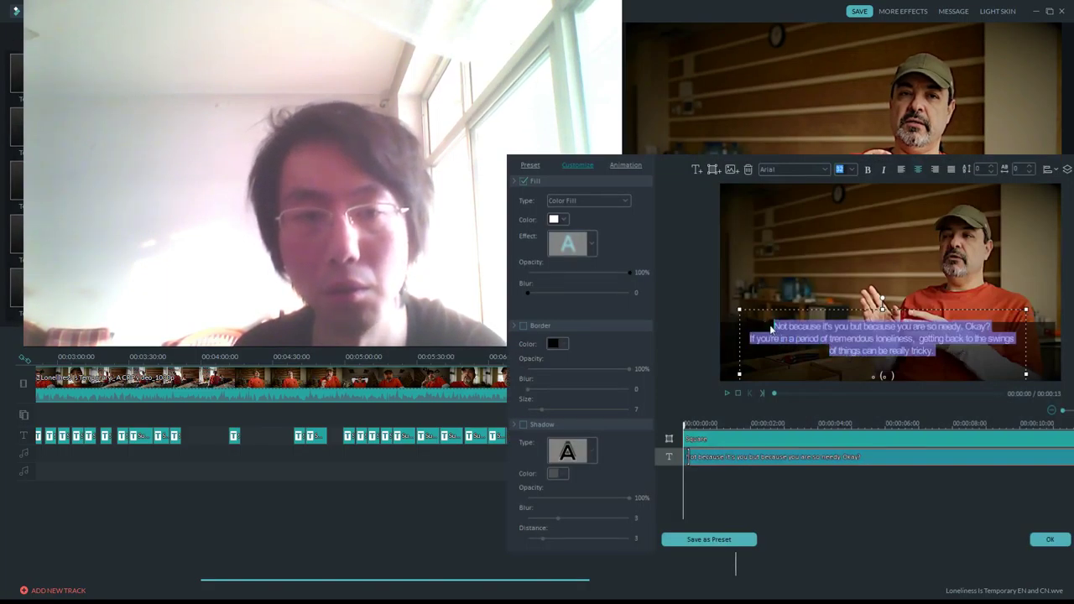
{"action": "type", "text": "So you have to"}
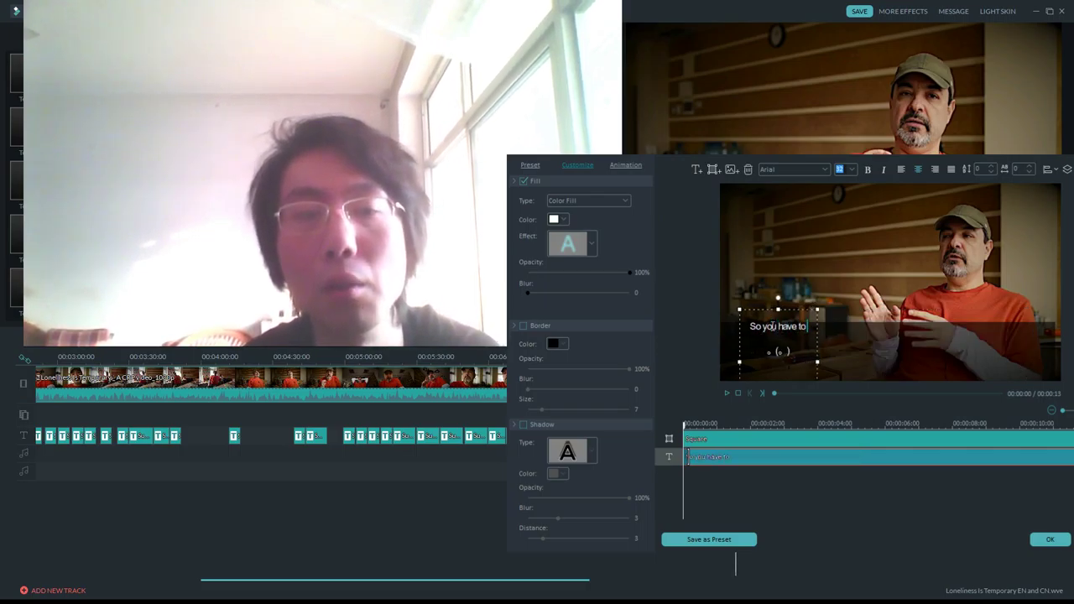
{"action": "type", "text": " learn and understa"}
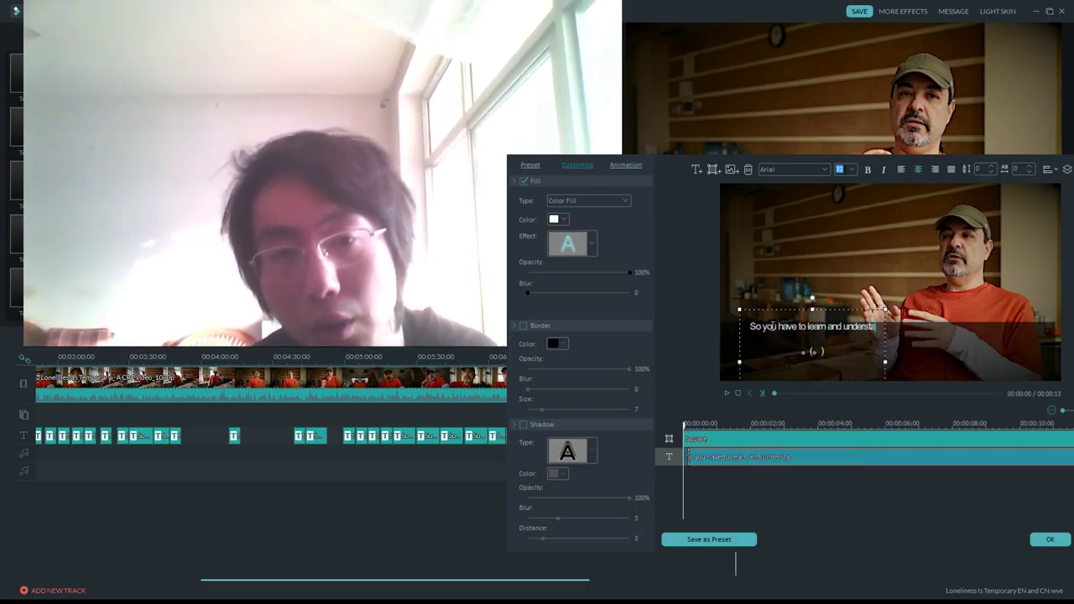
{"action": "type", "text": "nd, the less the"}
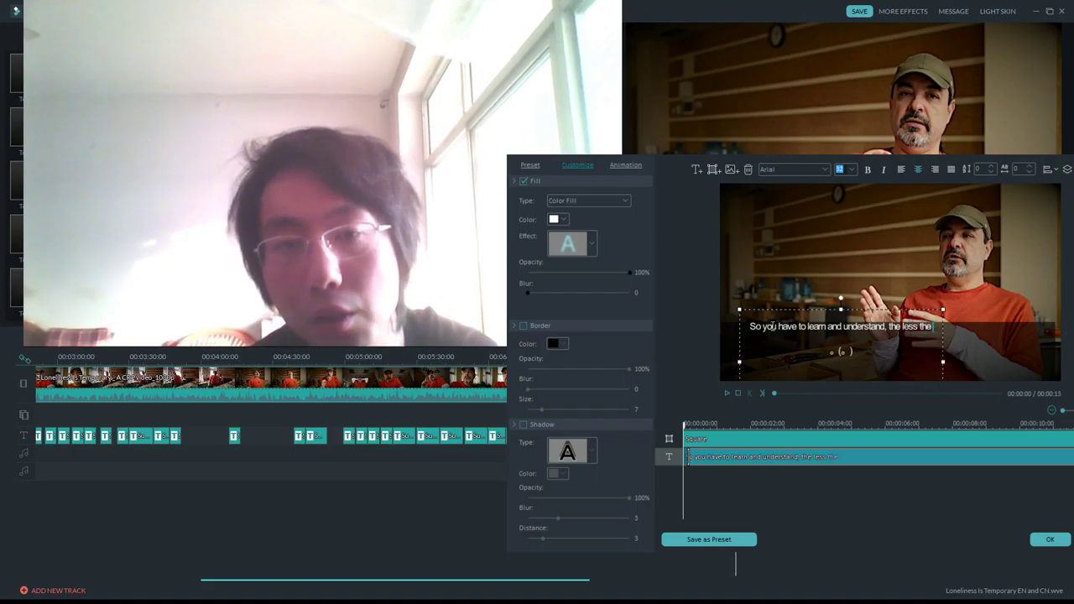
{"action": "type", "text": " better."}
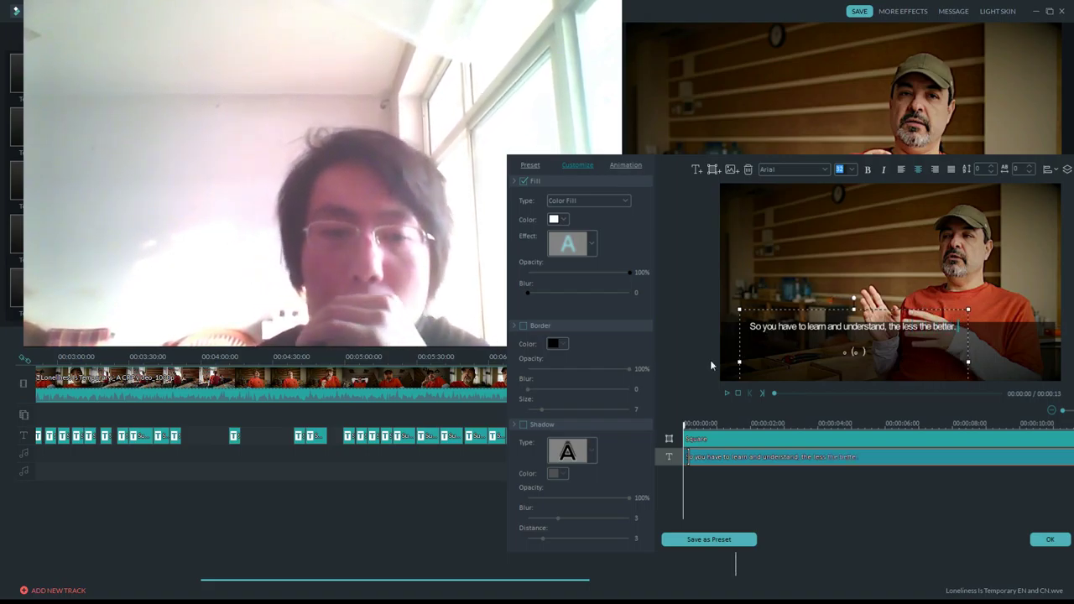
Check the wording against the speech, replace the comma after "understand" with "that", and add "Okay?" at the end.
{"action": "left_click", "coordinate": [727, 392]}
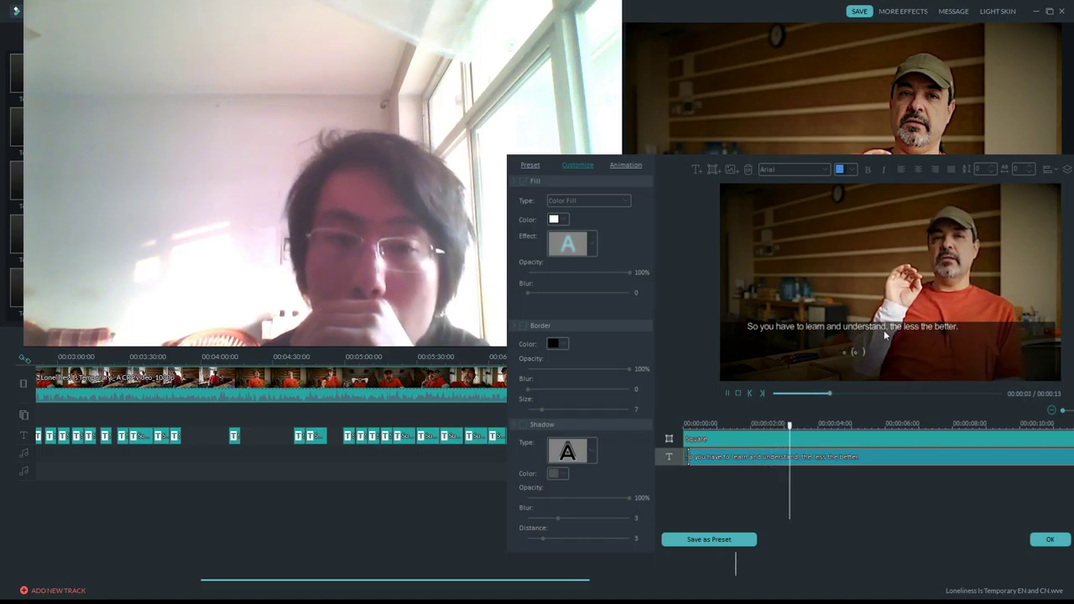
{"action": "left_click", "coordinate": [884, 334]}
{"action": "type", "text": "that"}
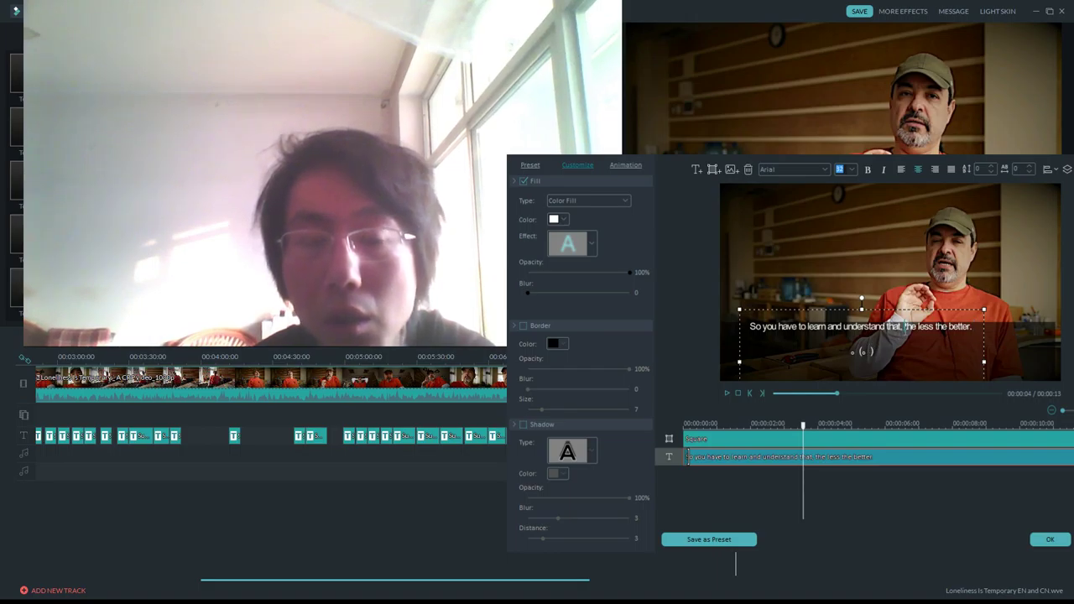
{"action": "key", "text": "Delete"}
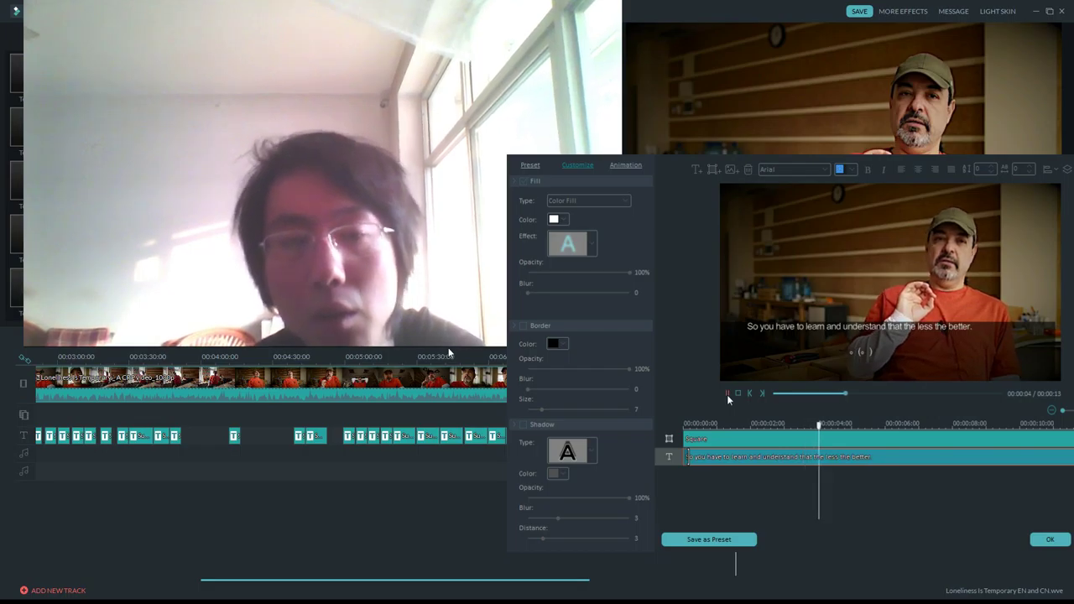
{"action": "left_click", "coordinate": [965, 329]}
{"action": "type", "text": ". Okay"}
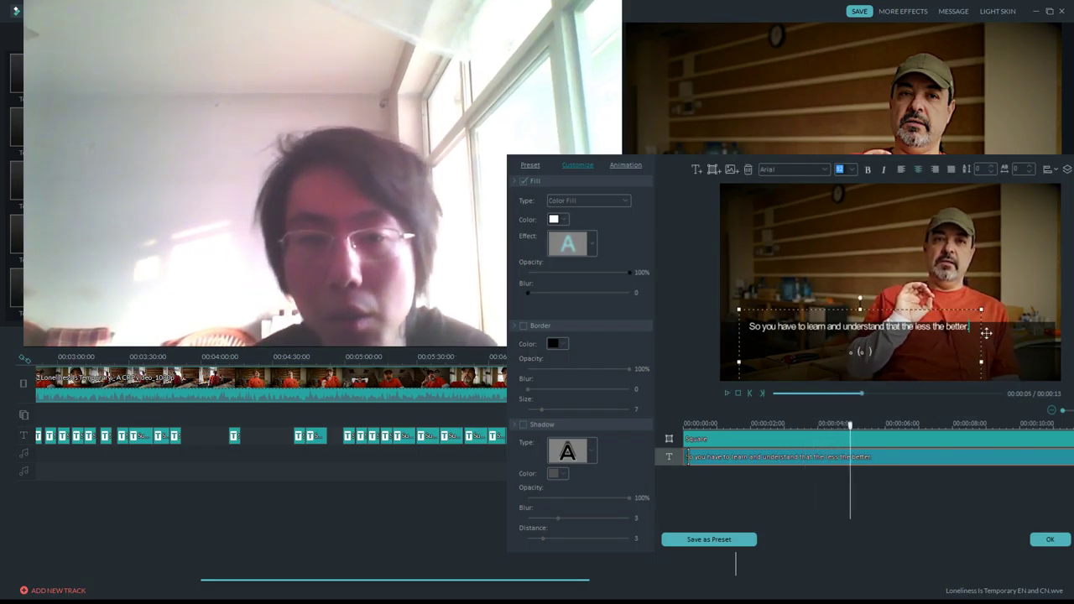
{"action": "type", "text": "?"}
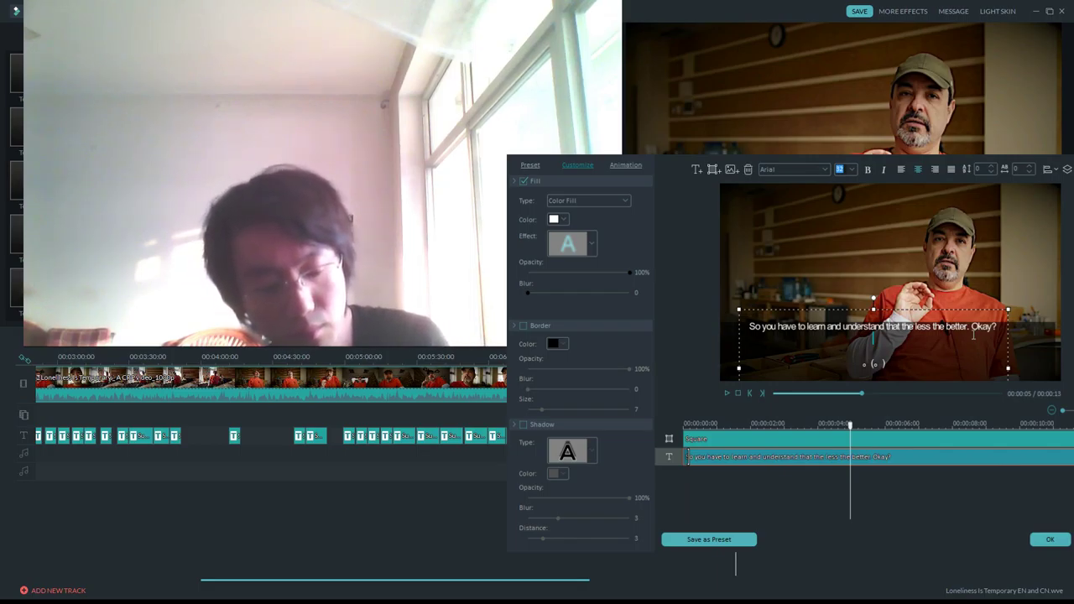
Replay the middle of the subtitle's span and append "Never be clinging." to the English text.
{"action": "left_click", "coordinate": [731, 392]}
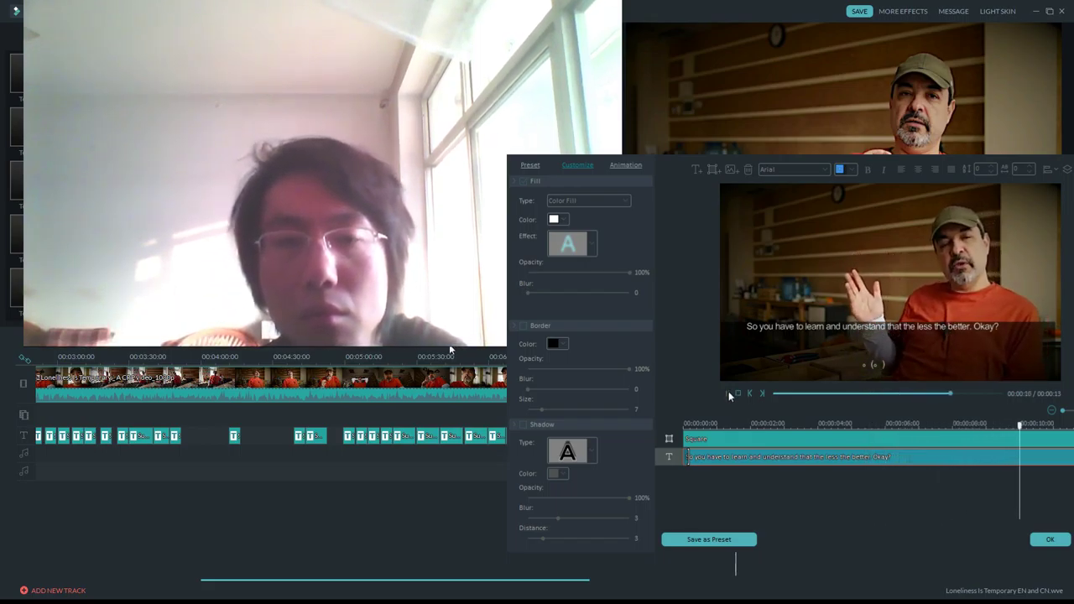
{"action": "left_click", "coordinate": [729, 391]}
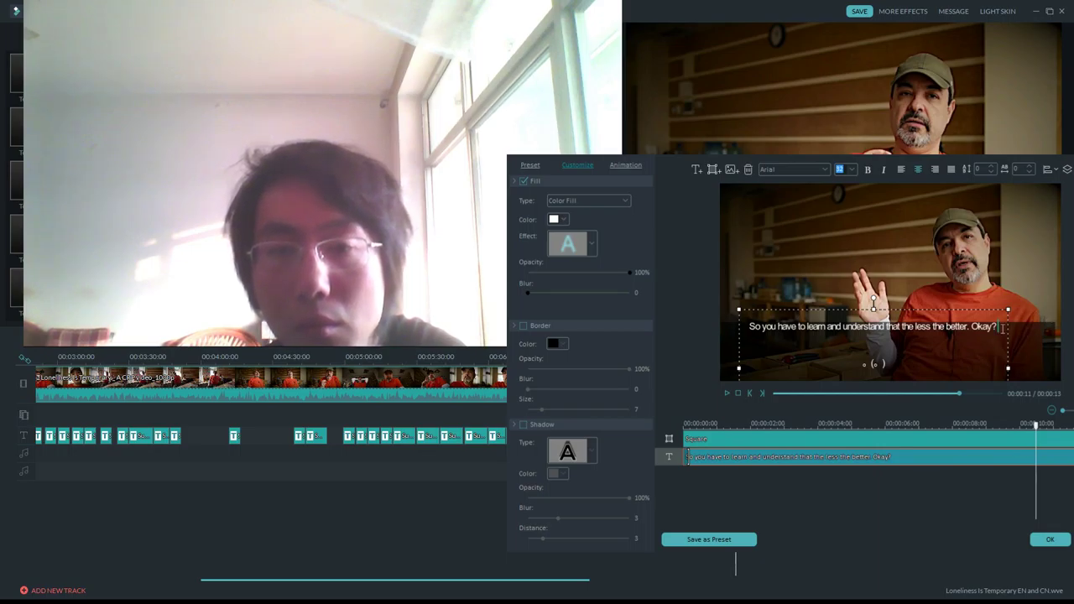
{"action": "left_click", "coordinate": [930, 393]}
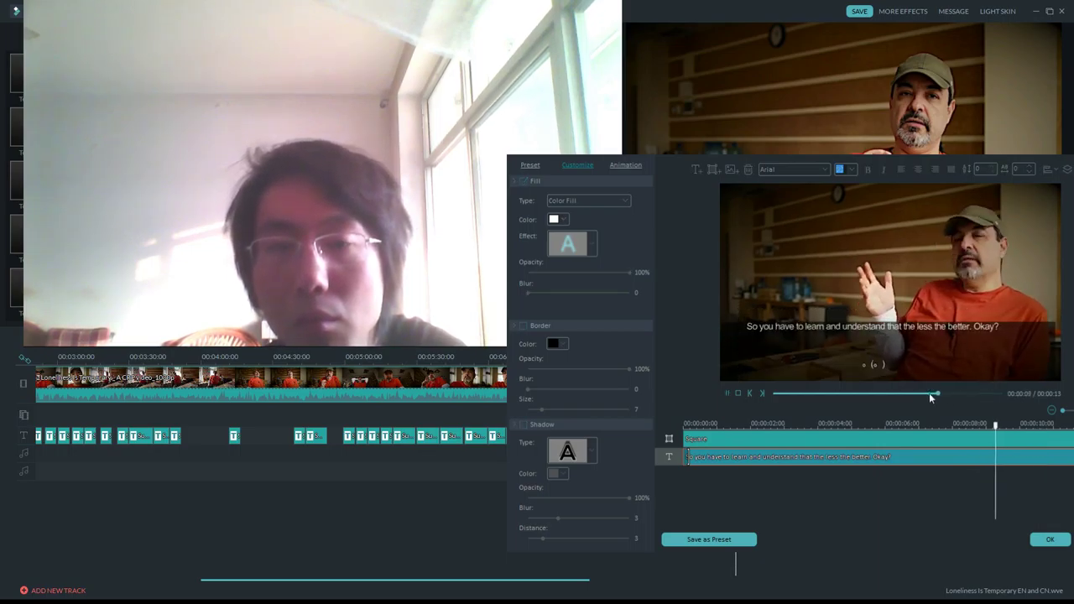
{"action": "left_click_drag", "start_coordinate": [928, 392], "coordinate": [875, 394]}
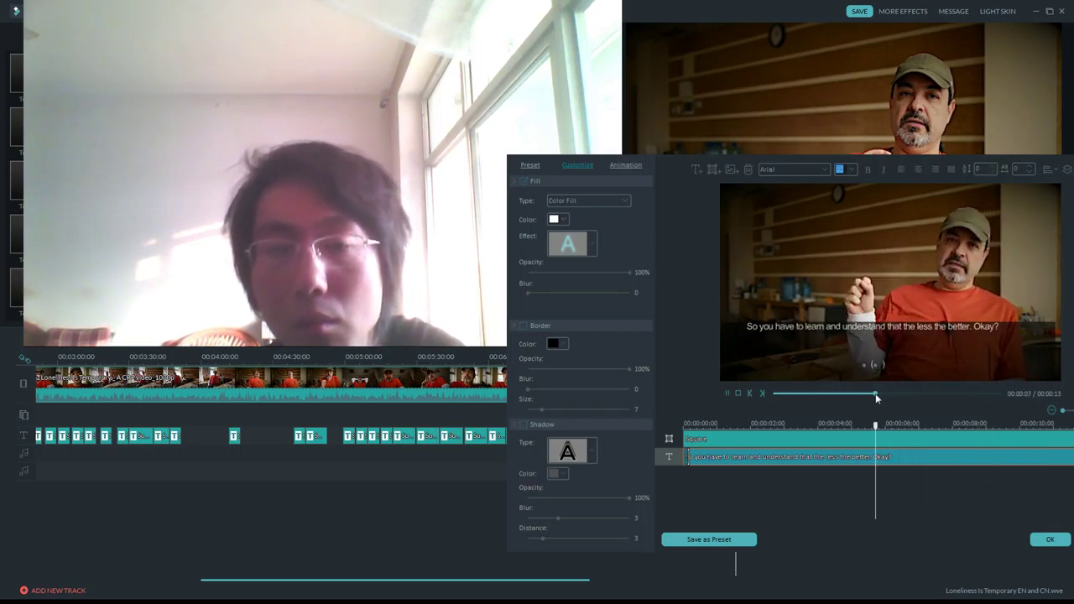
{"action": "left_click", "coordinate": [999, 329]}
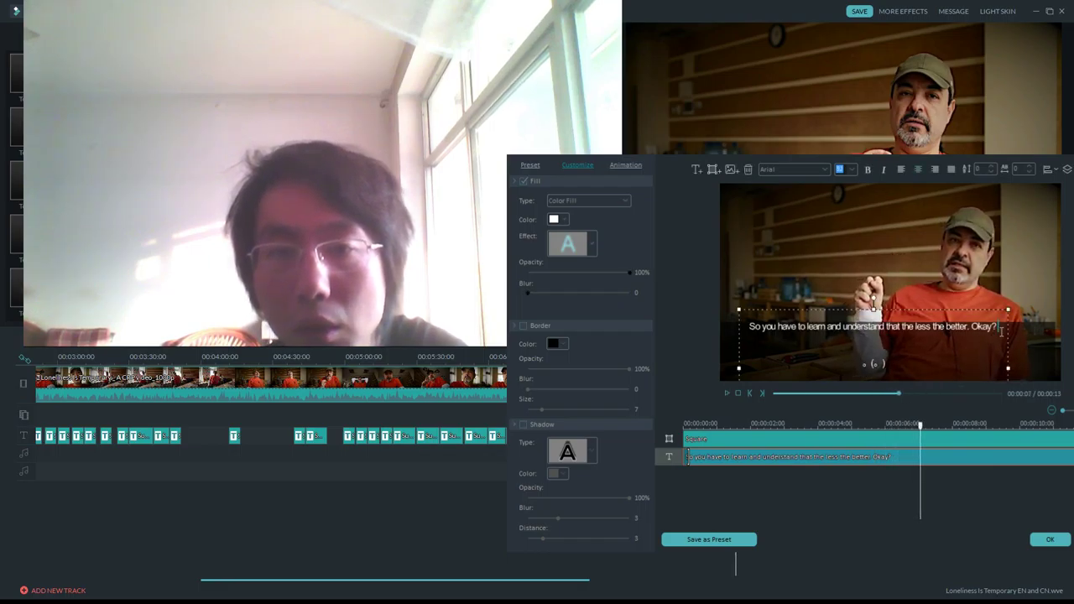
{"action": "type", "text": "Never ne"}
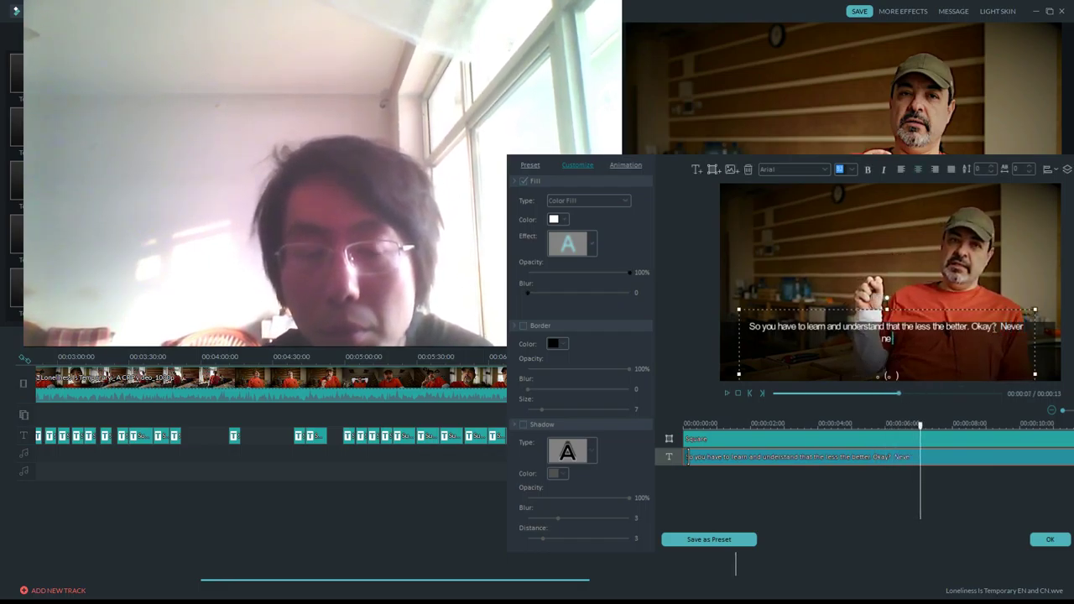
{"action": "type", "text": " cling"}
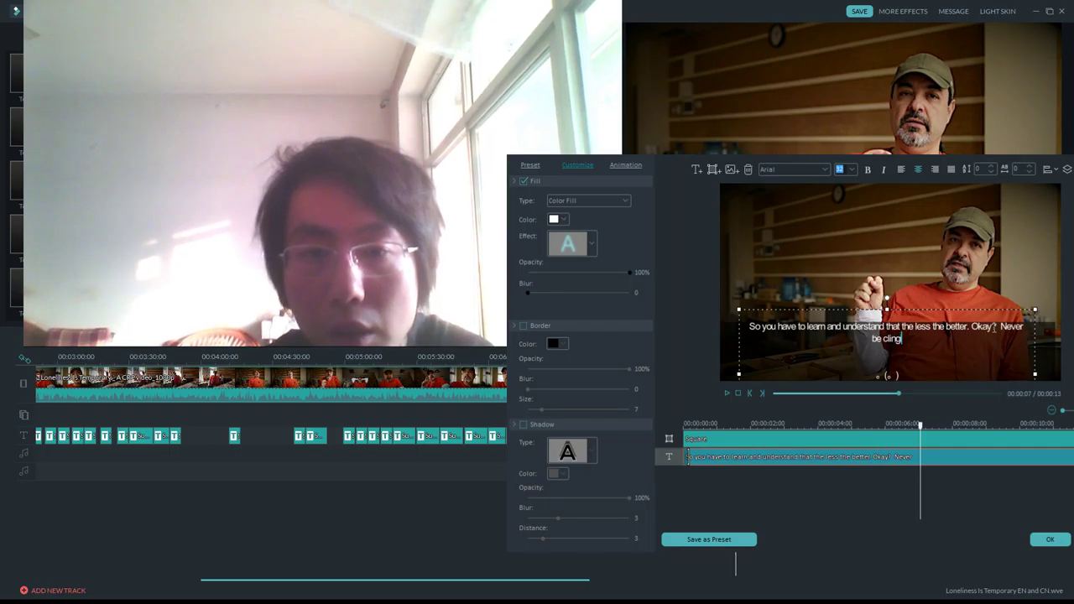
{"action": "type", "text": "ing."}
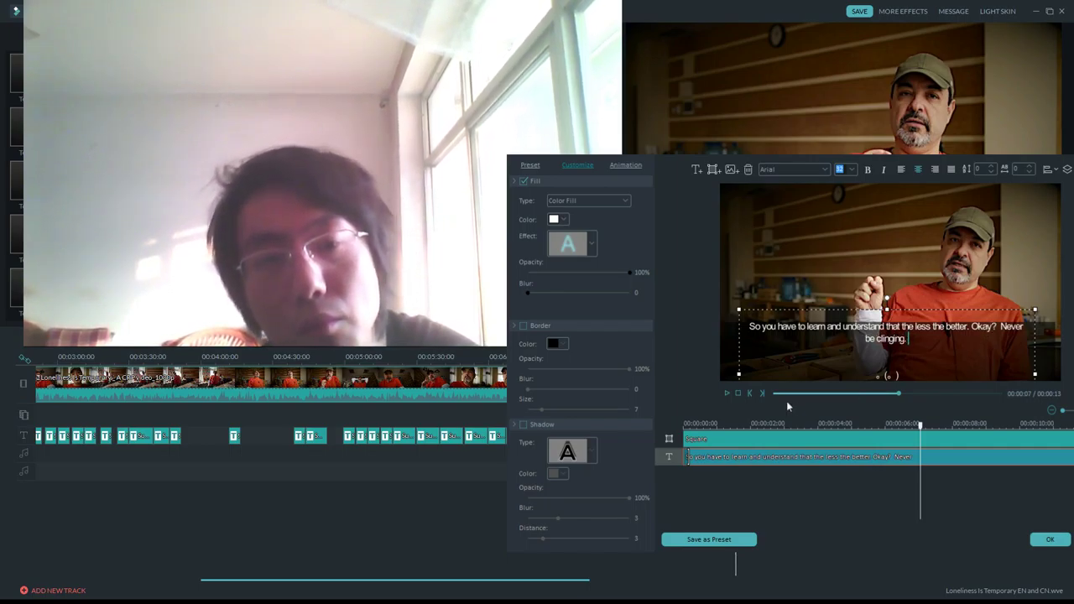
Continue playback briefly and append "Never grab onto people because" to the English text.
{"action": "left_click", "coordinate": [727, 393]}
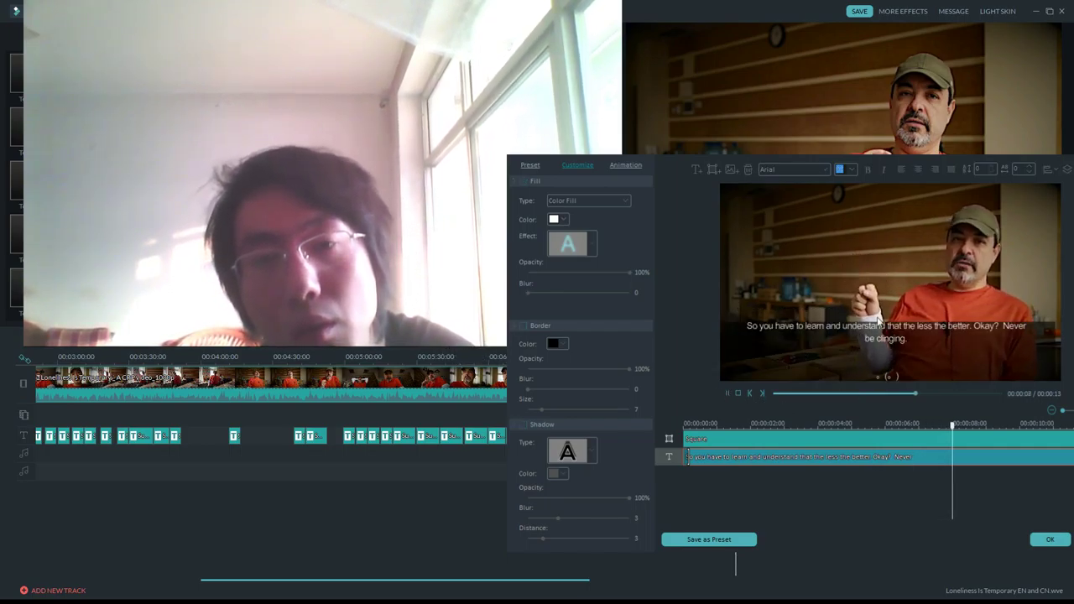
{"action": "left_click", "coordinate": [879, 319]}
{"action": "type", "text": "Neve"}
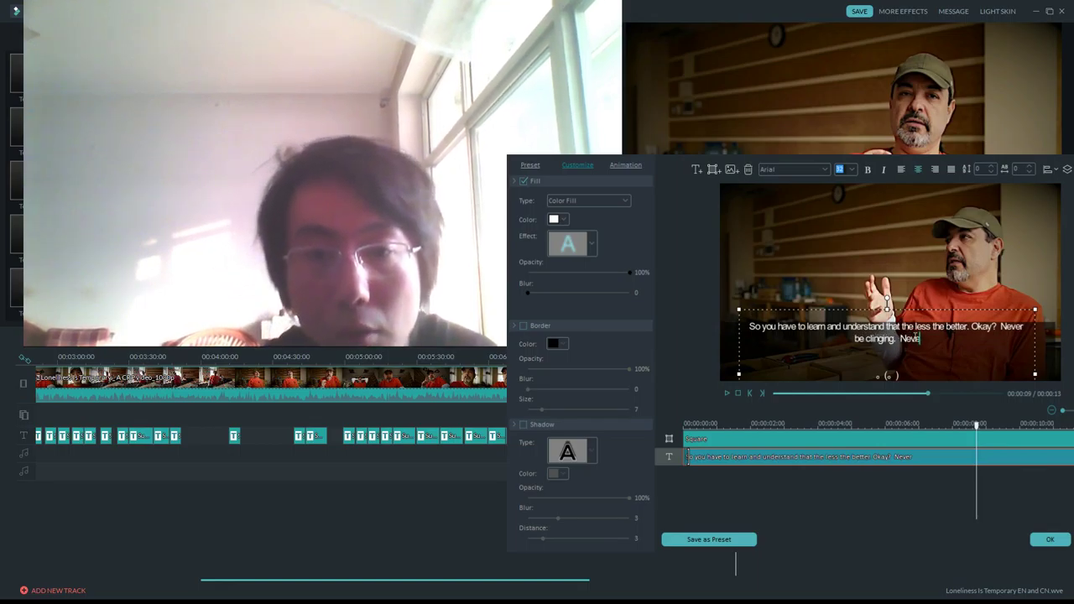
{"action": "type", "text": "r grab onto peop"}
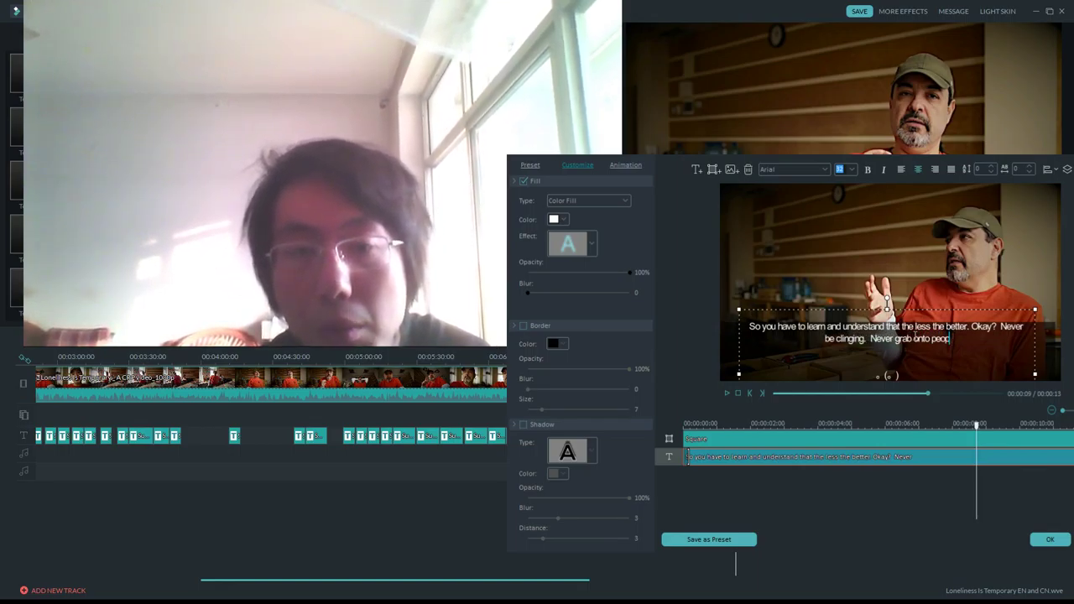
{"action": "type", "text": "le becaus"}
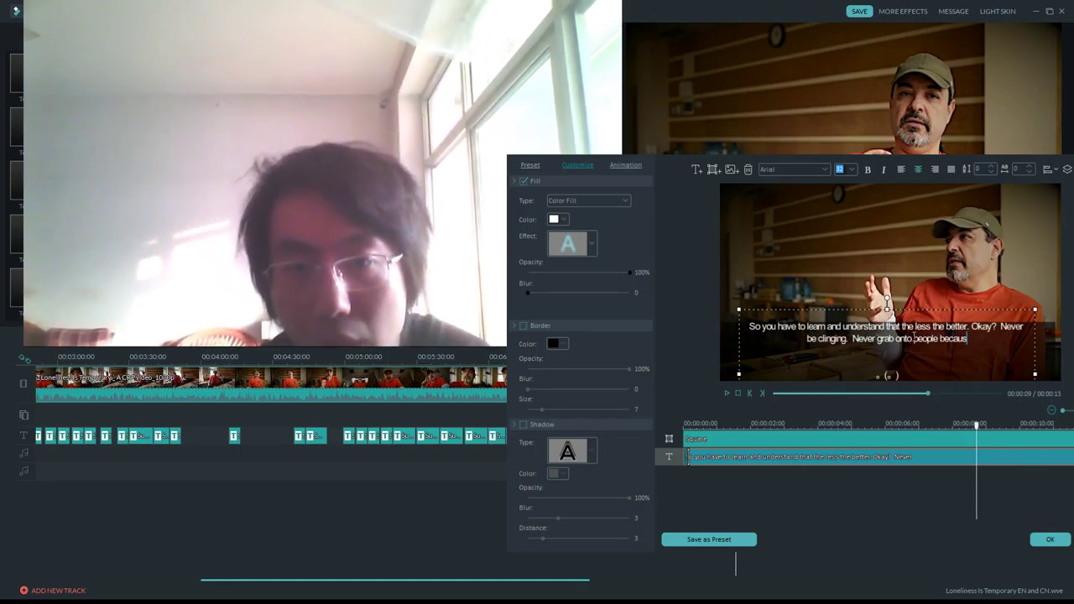
{"action": "type", "text": "e"}
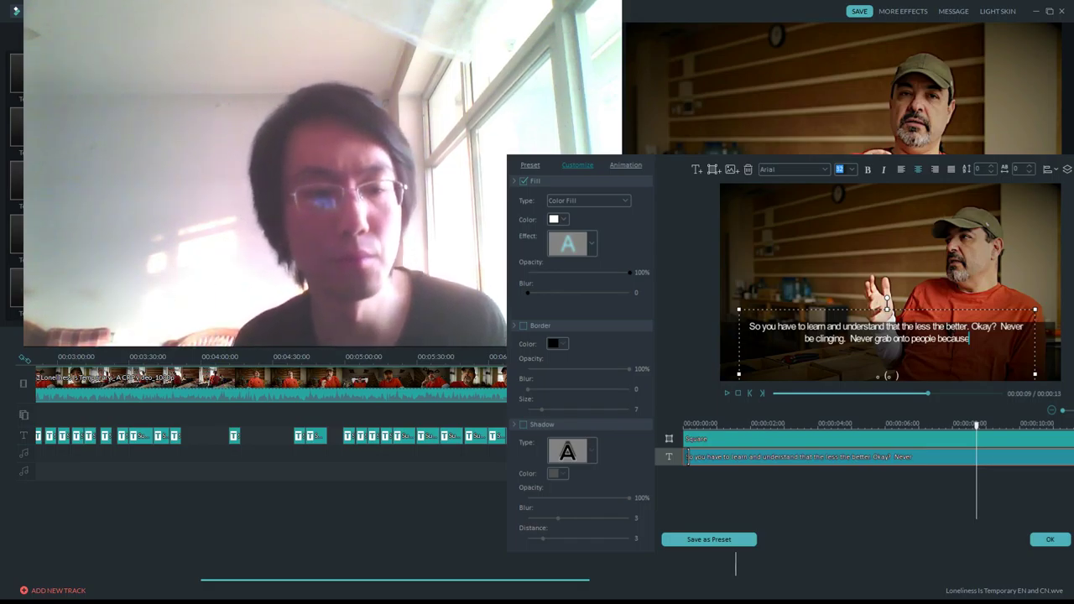
Replay the subtitle from its middle and complete the sentence with "they will want to get away from you.".
{"action": "left_click", "coordinate": [726, 393]}
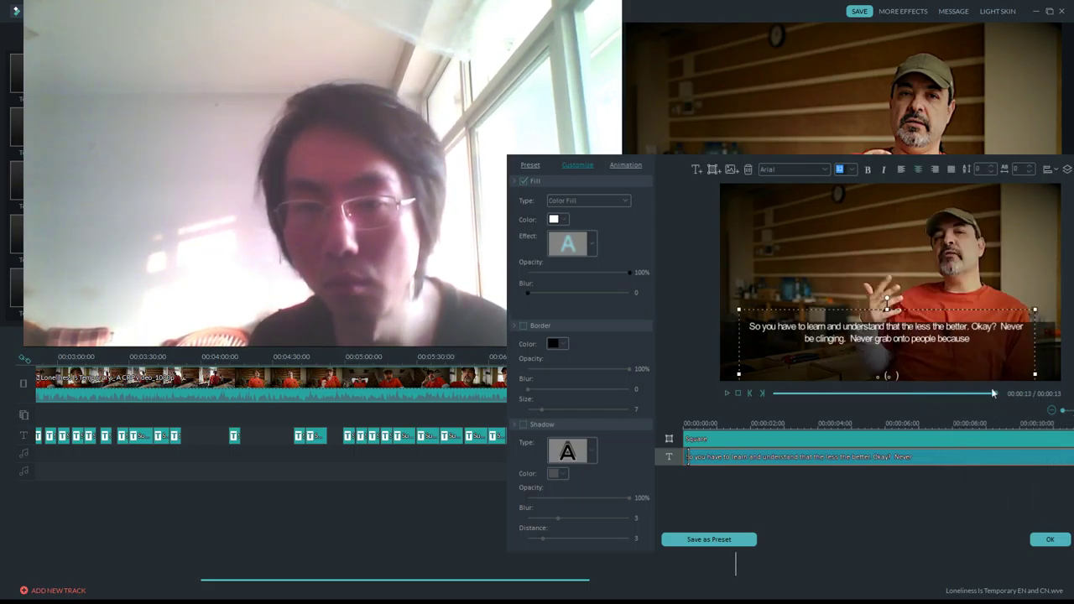
{"action": "left_click", "coordinate": [853, 394]}
{"action": "key", "text": "space"}
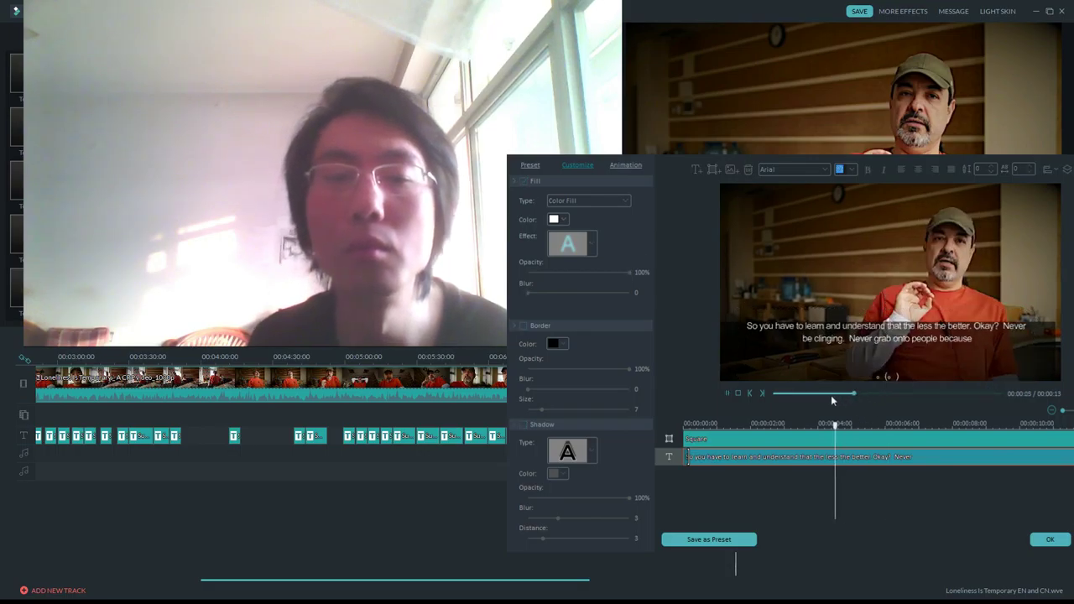
{"action": "key", "text": "space"}
{"action": "left_click", "coordinate": [979, 339]}
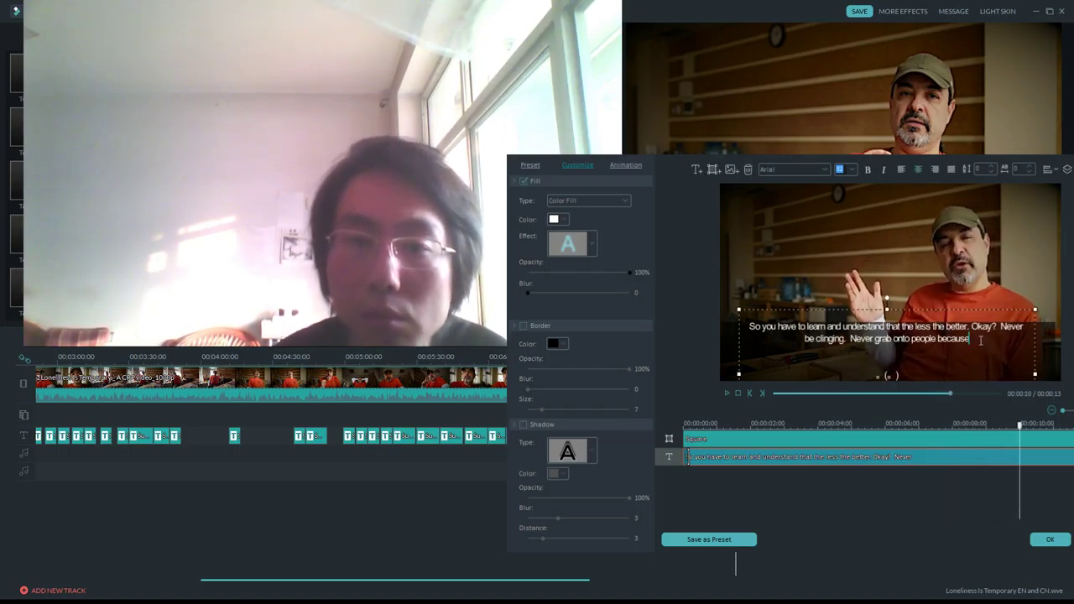
{"action": "type", "text": "they will w"}
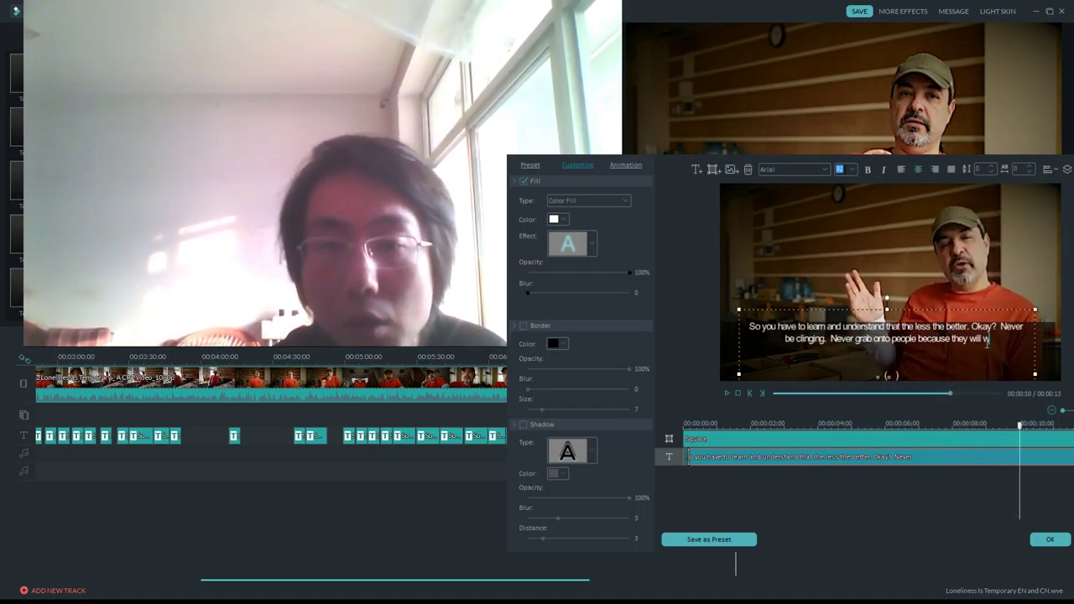
{"action": "type", "text": "ant to get away from you."}
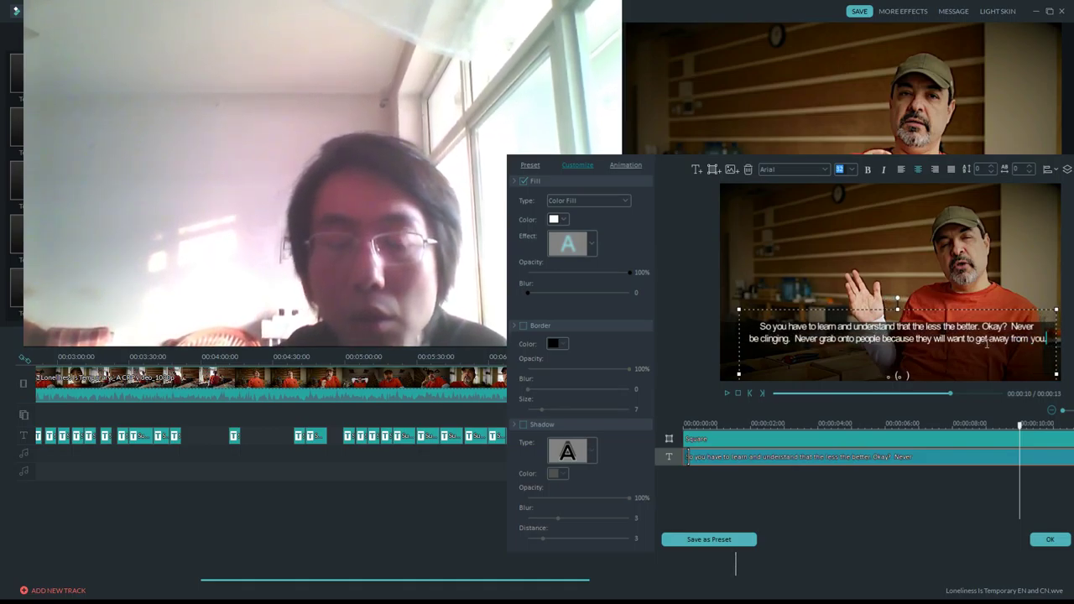
Replay the subtitle's opening, add the line "And you will lose a potential friendship." below the English text, and apply the edit.
{"action": "left_click", "coordinate": [727, 394]}
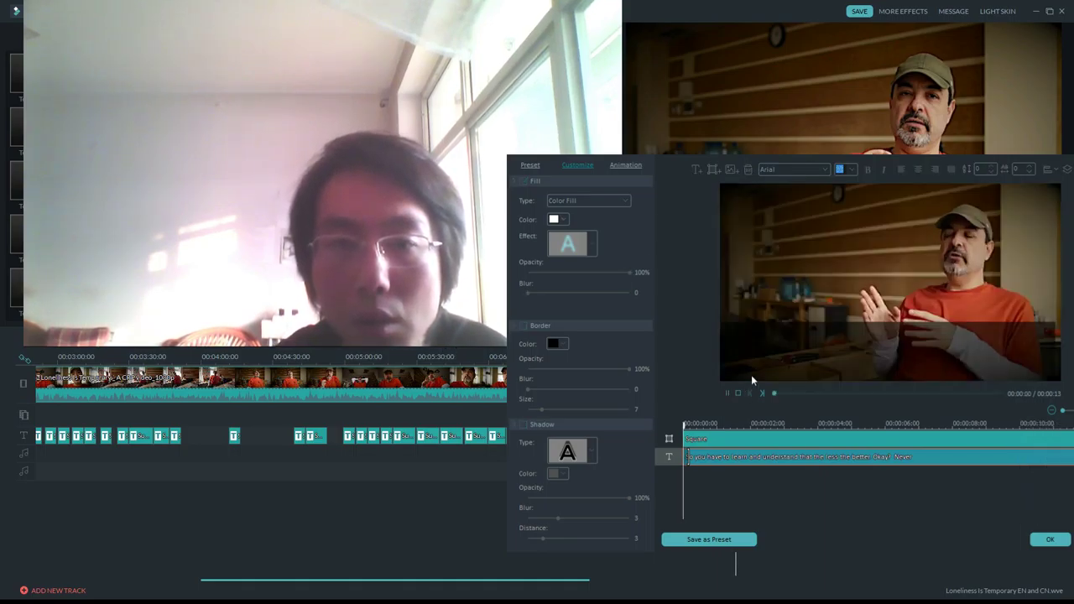
{"action": "left_click", "coordinate": [1053, 339]}
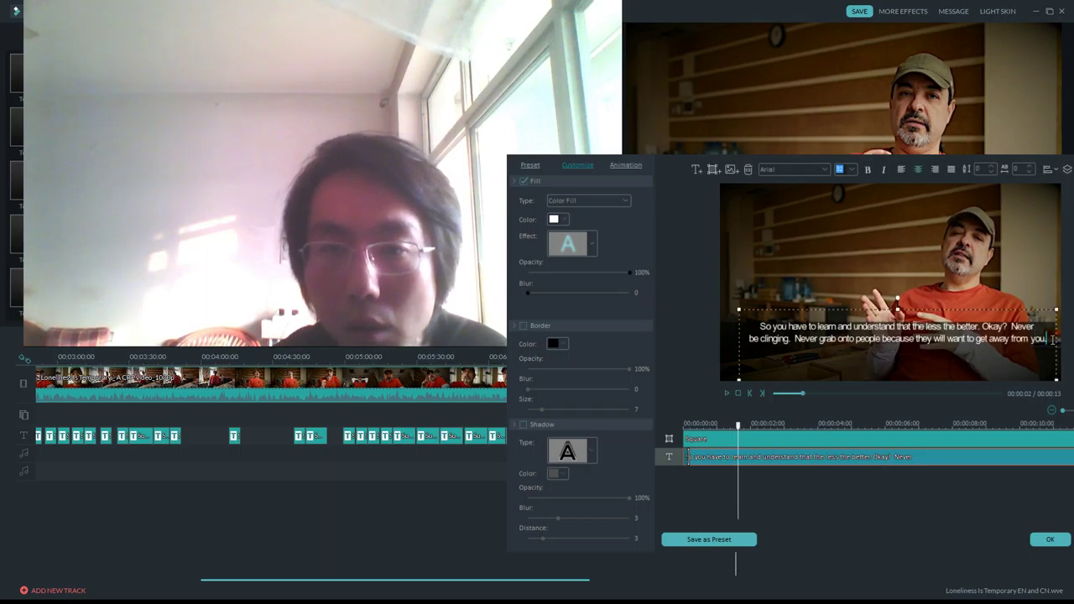
{"action": "key", "text": "Return"}
{"action": "type", "text": "And you wil"}
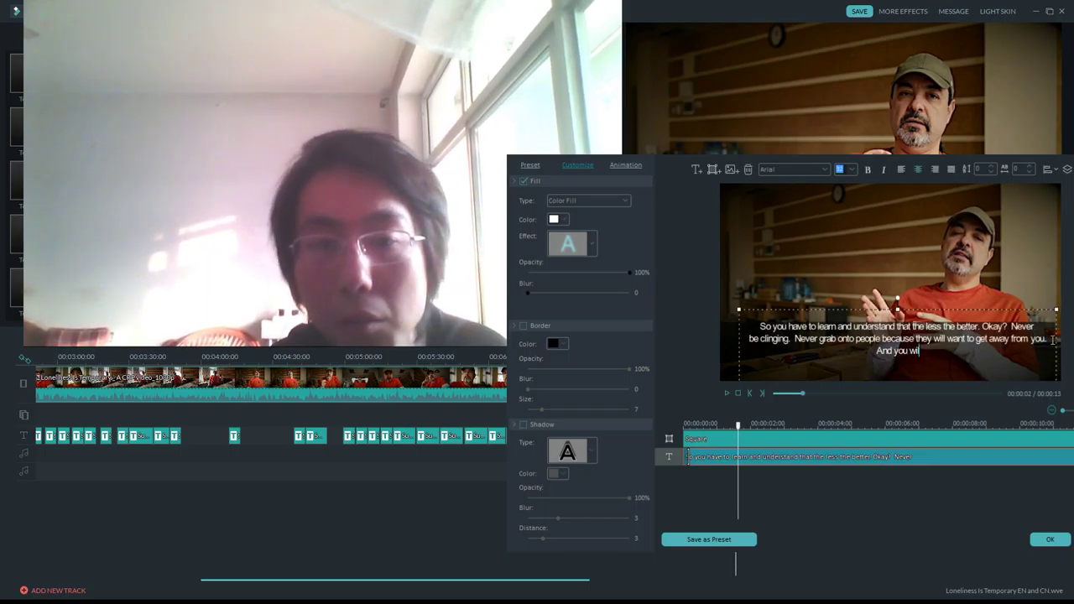
{"action": "type", "text": "l lose a p"}
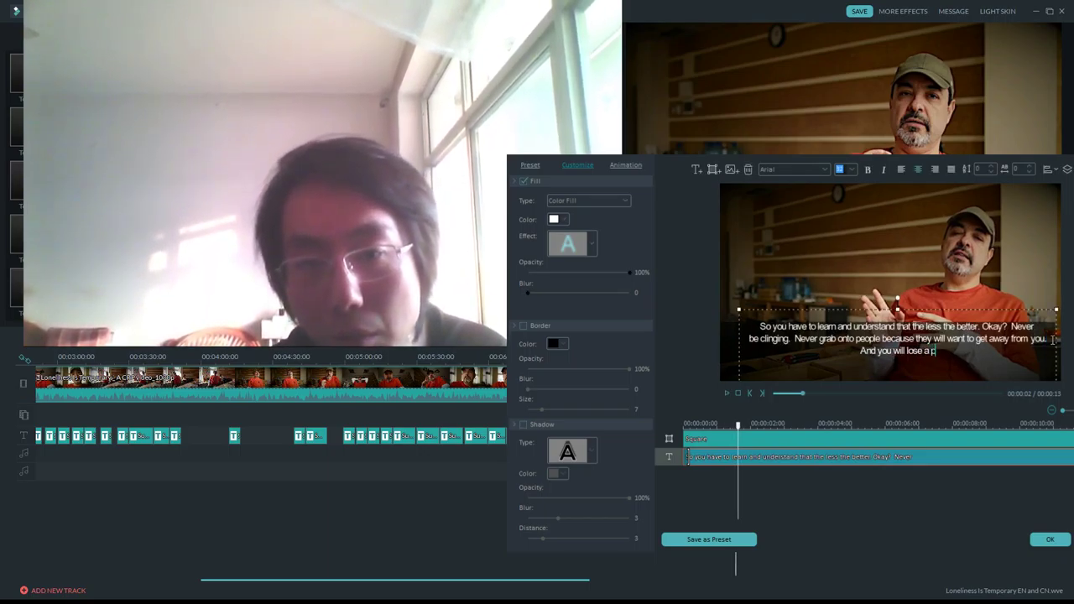
{"action": "type", "text": "otential fr"}
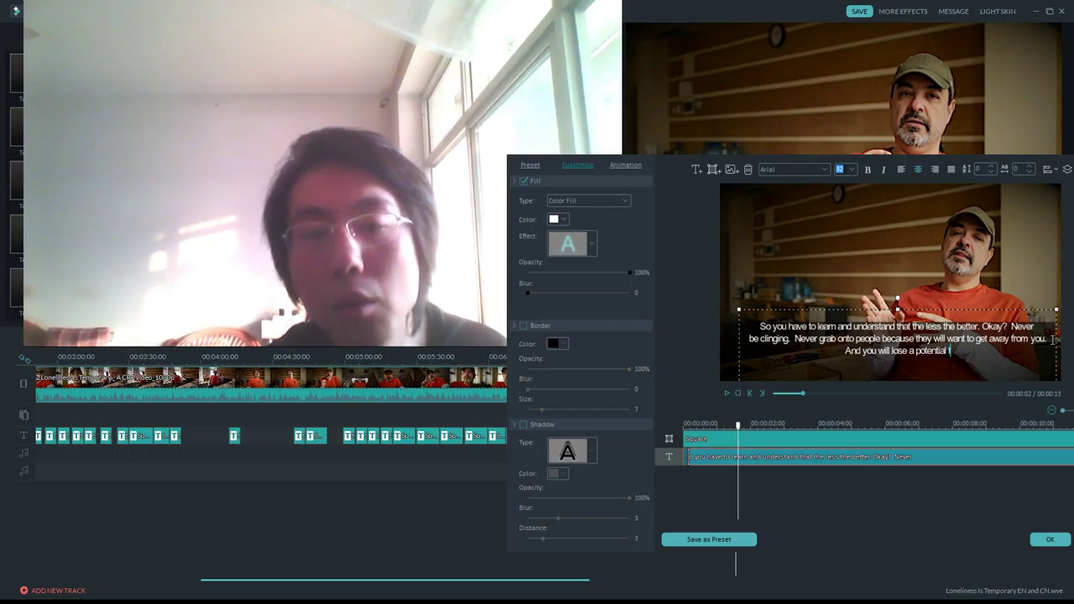
{"action": "type", "text": "iendship."}
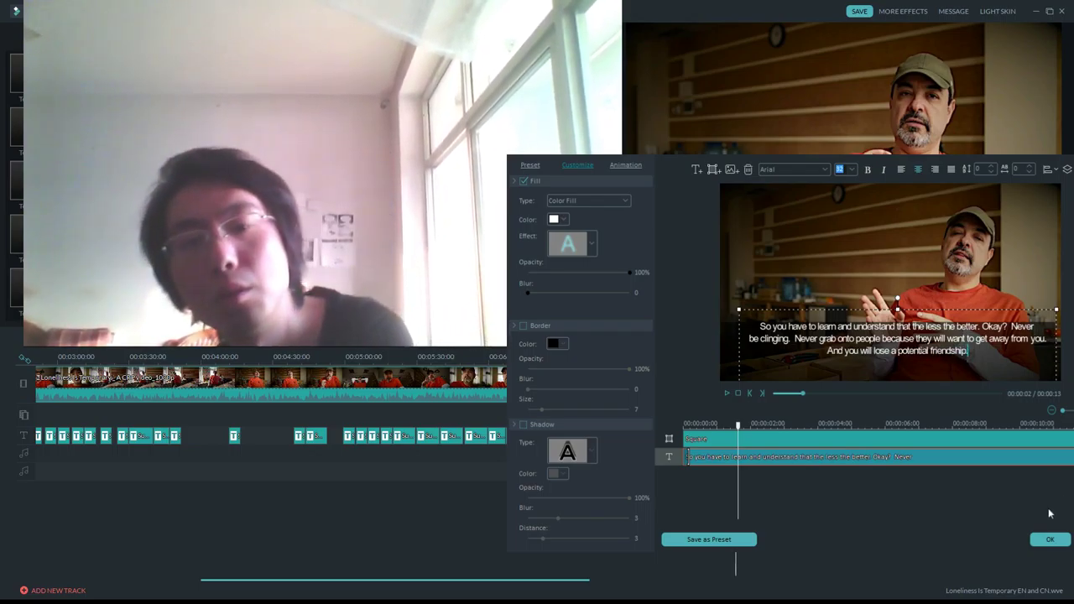
{"action": "left_click", "coordinate": [1048, 539]}
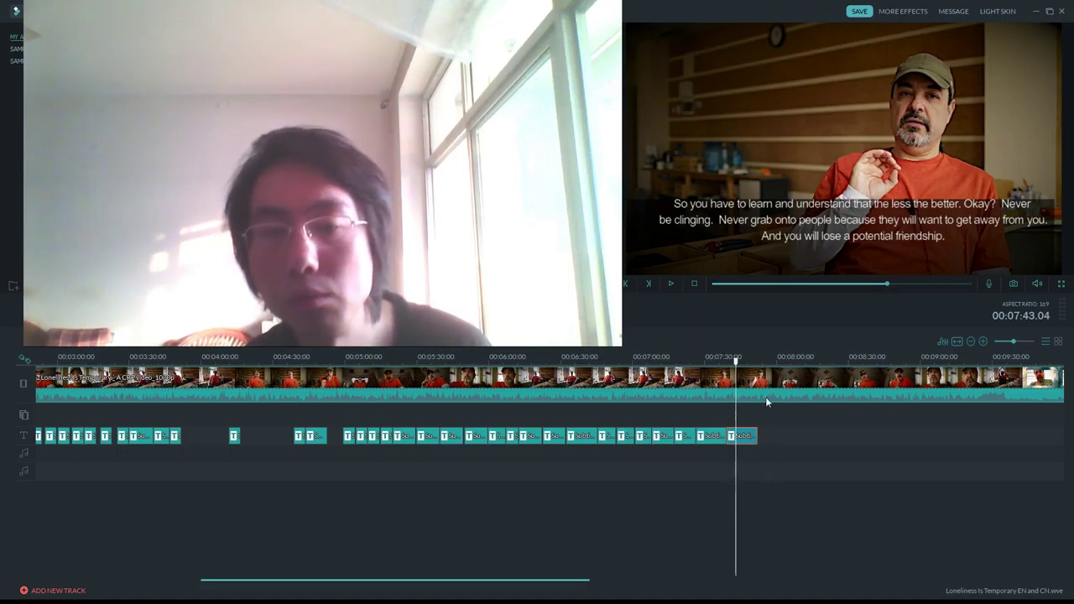
Play through to the end of the last subtitle and place a copy of it directly after on the text track.
{"action": "key", "text": "ctrl+minus"}
{"action": "key", "text": "ctrl+minus"}
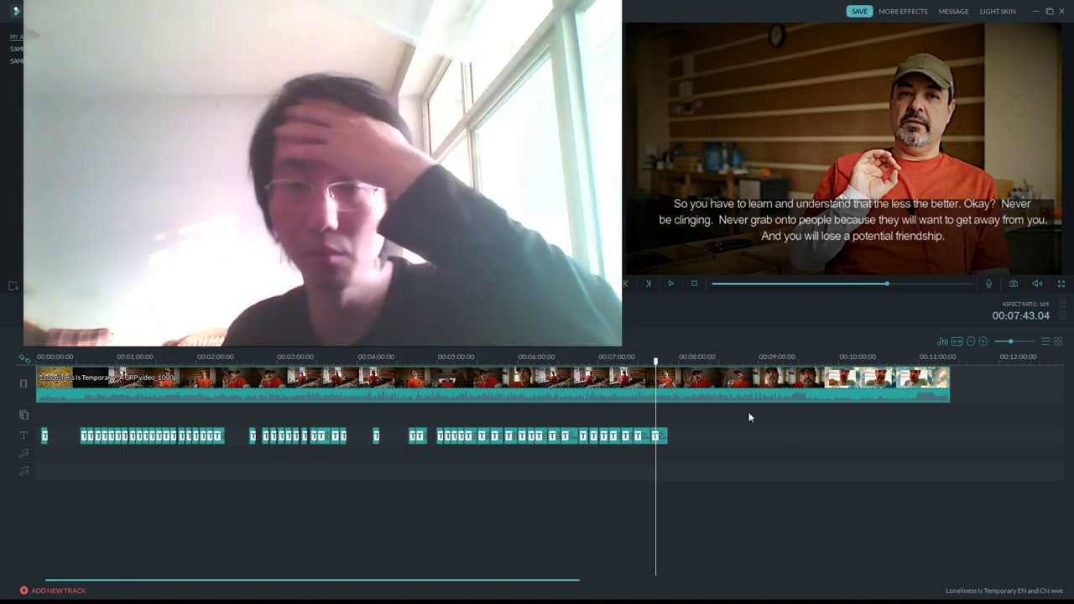
{"action": "left_click", "coordinate": [670, 284]}
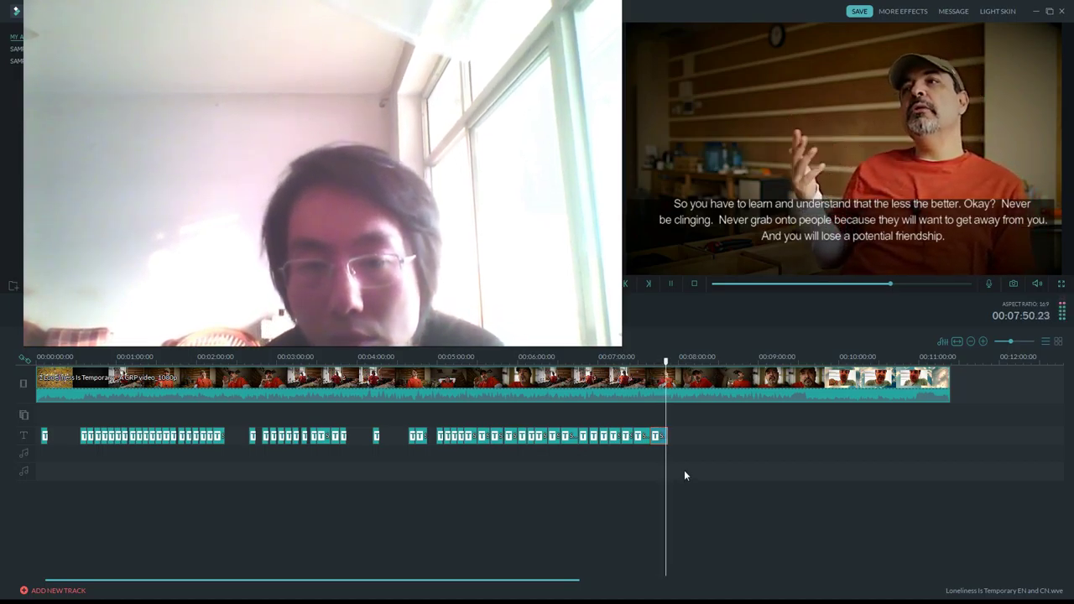
{"action": "key", "text": "space"}
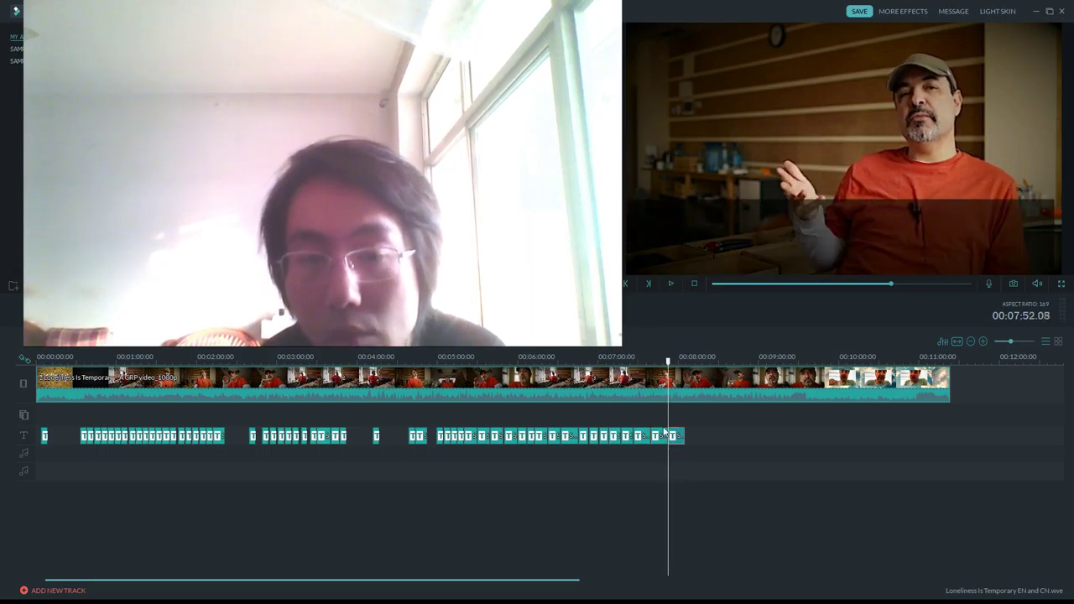
Listen to the start of the copied subtitle's span and replace its text with "You have to be soft, disciplined,".
{"action": "double_click", "coordinate": [666, 433]}
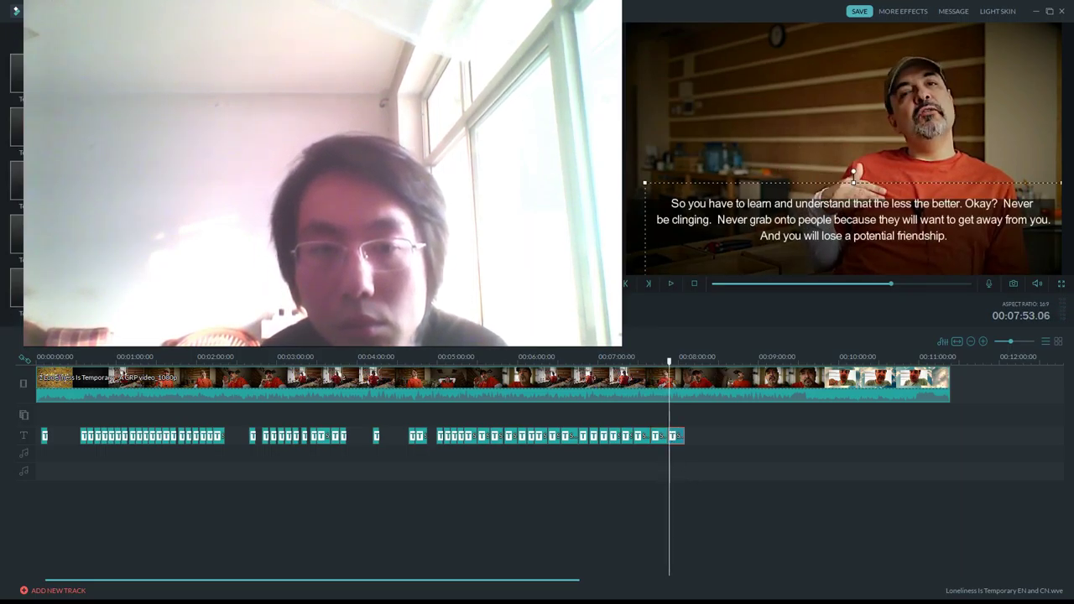
{"action": "left_click", "coordinate": [449, 346]}
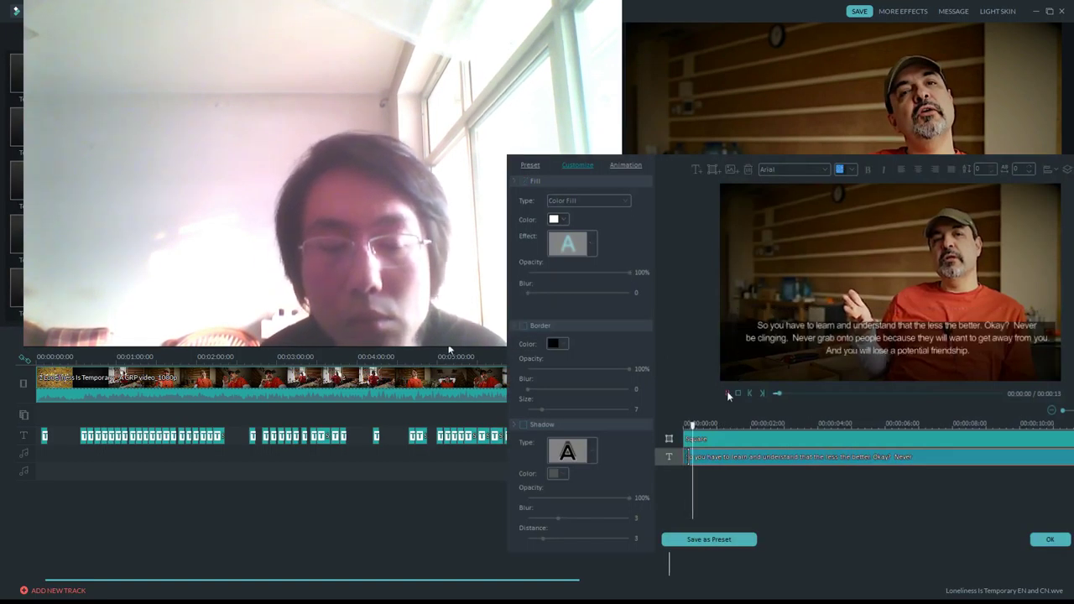
{"action": "left_click", "coordinate": [728, 392]}
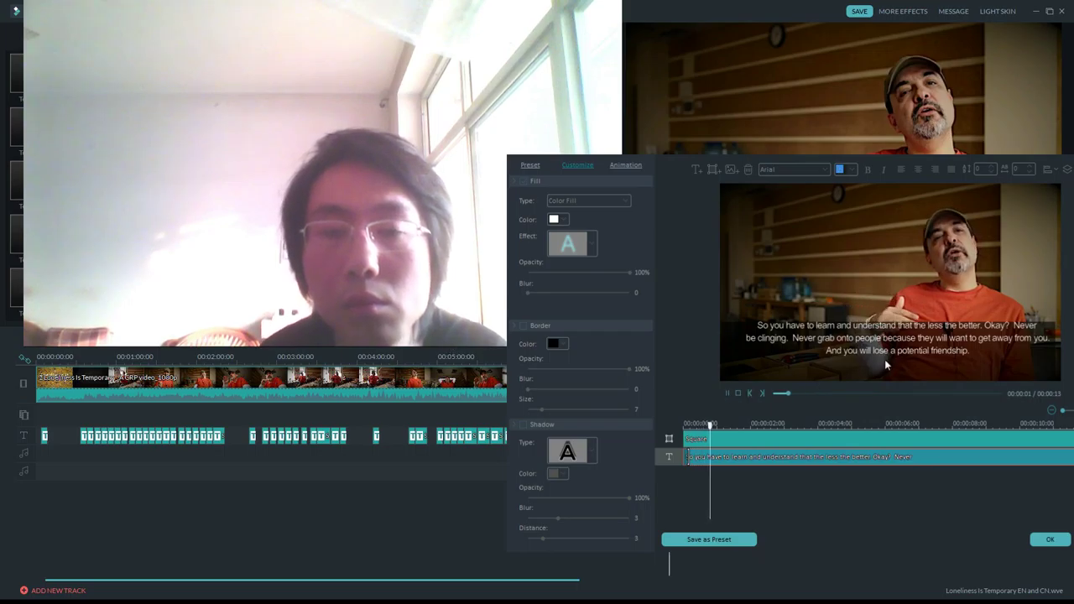
{"action": "left_click", "coordinate": [973, 351]}
{"action": "left_click_drag", "start_coordinate": [973, 350], "coordinate": [779, 330]}
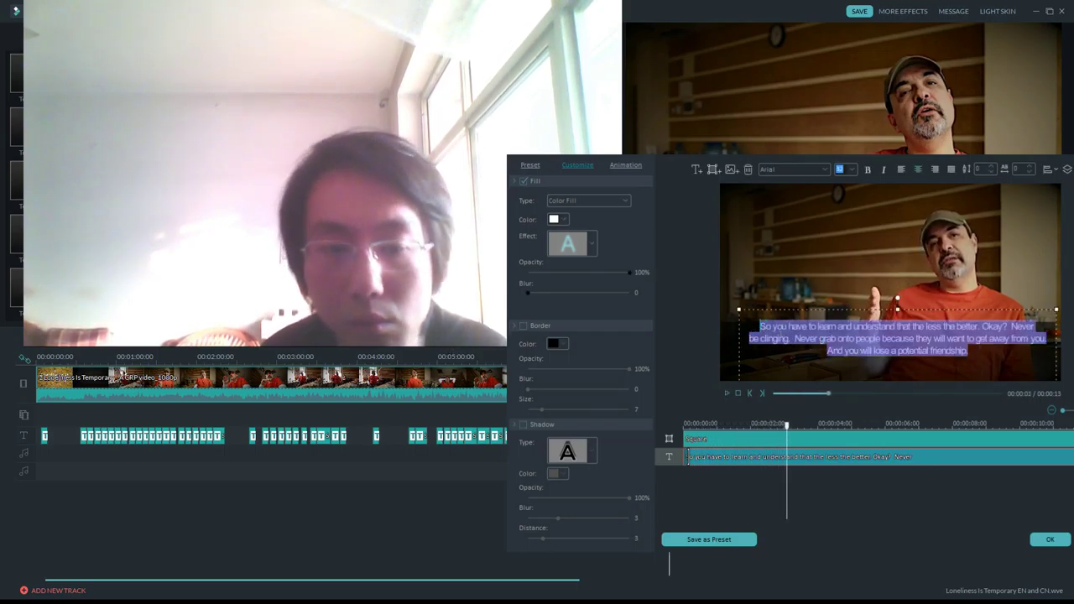
{"action": "type", "text": "You have to be soft, dis"}
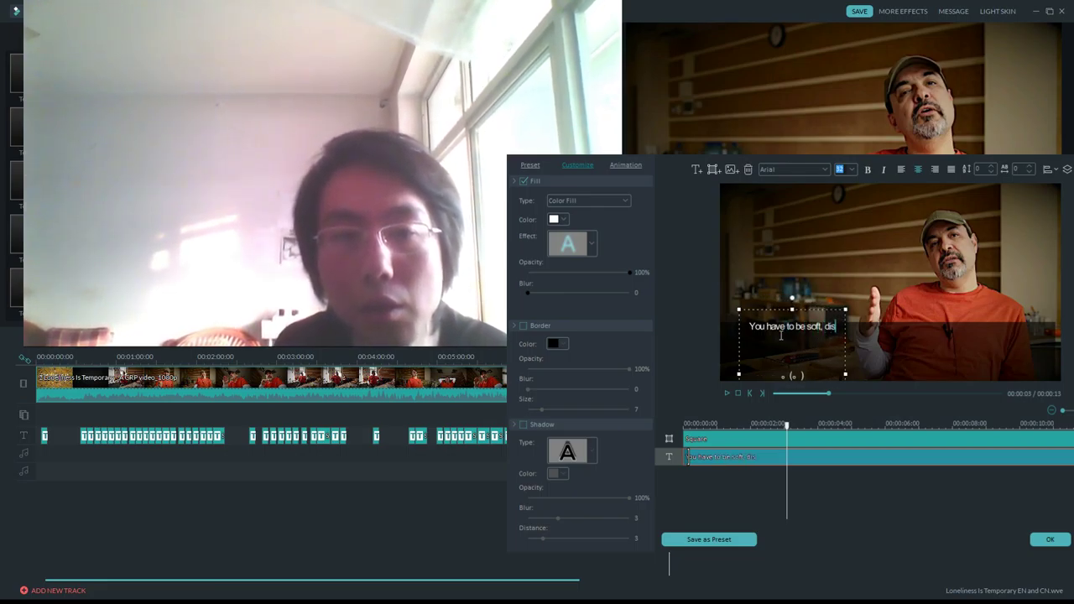
{"action": "type", "text": "ciplined."}
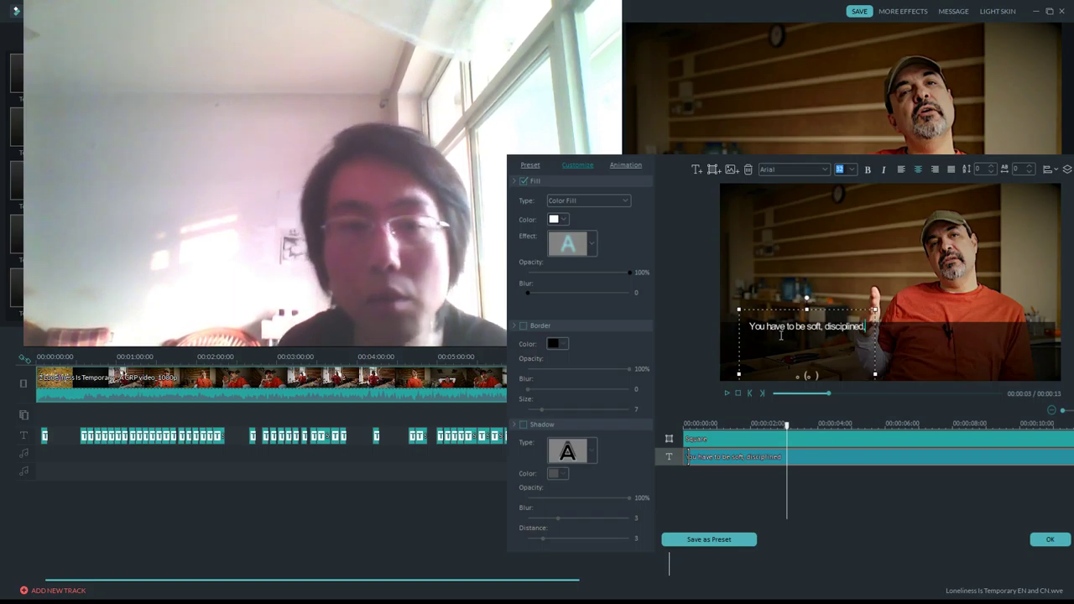
{"action": "type", "text": ","}
Continue playback, append "you see what I'm saying?" to the English text, listen to the rest of the span, and apply the edit.
{"action": "left_click", "coordinate": [726, 394]}
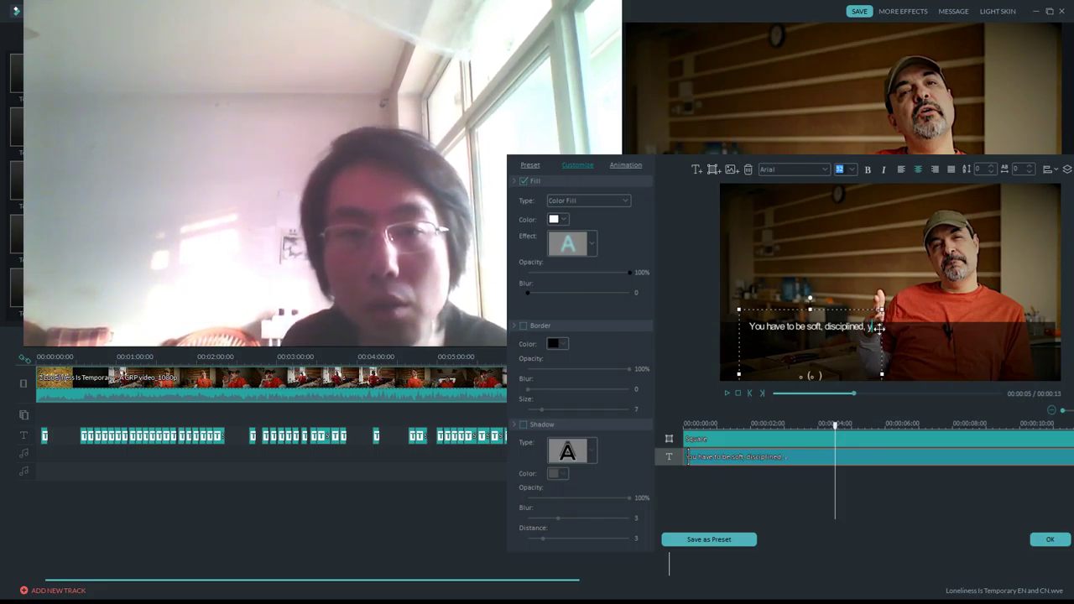
{"action": "type", "text": "you see what I'm say"}
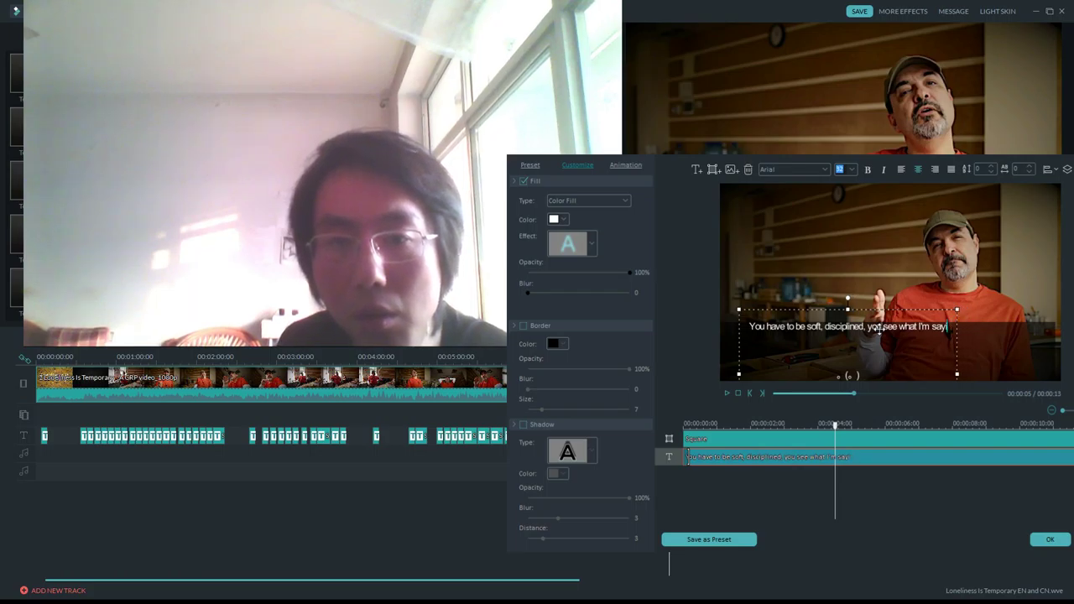
{"action": "type", "text": "ing?"}
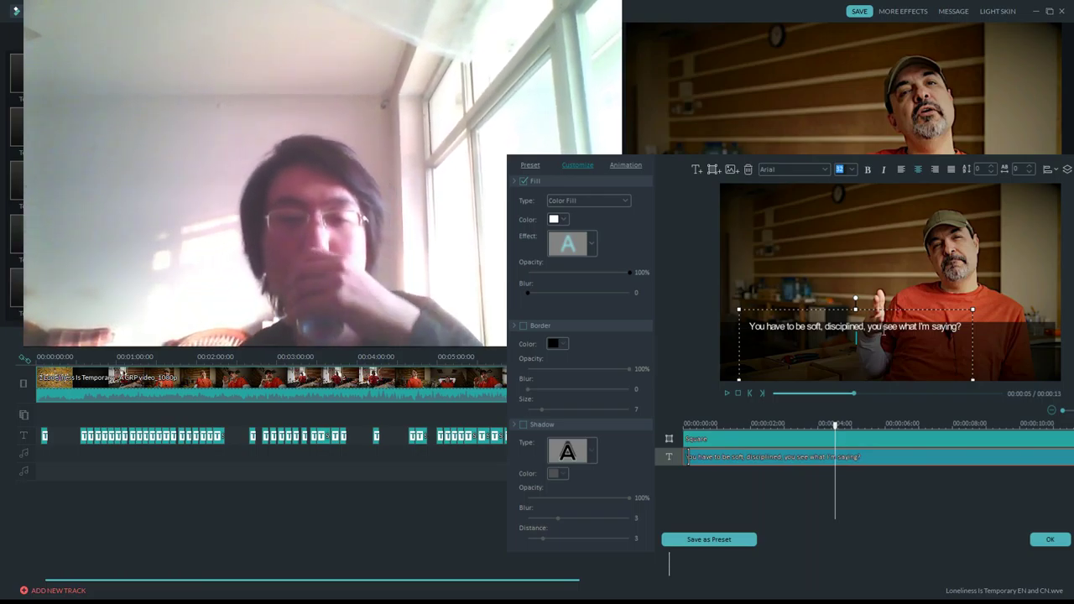
{"action": "left_click", "coordinate": [725, 395]}
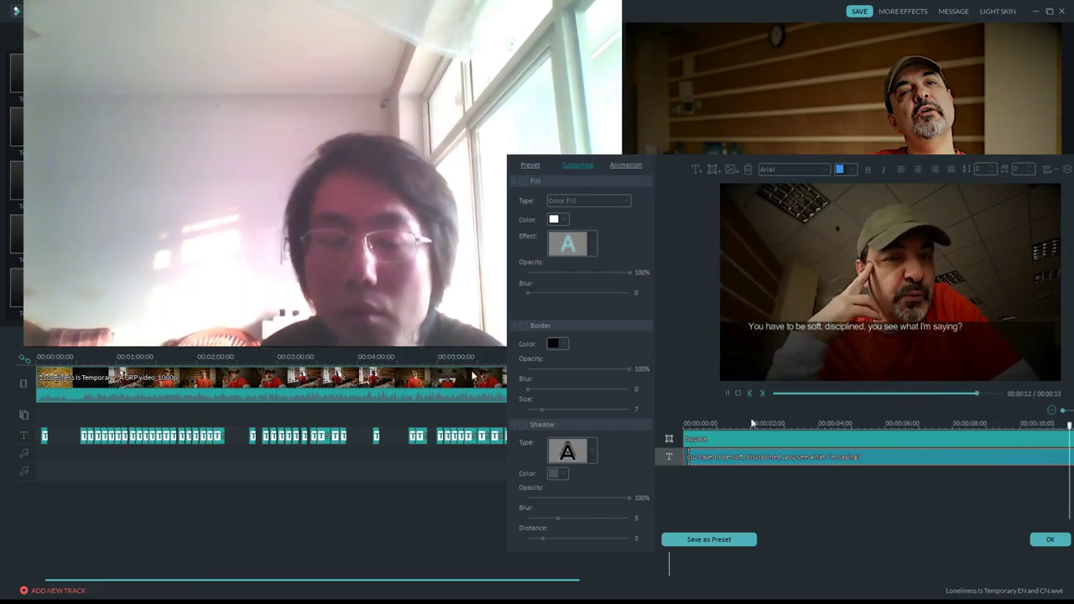
{"action": "left_click", "coordinate": [1049, 539]}
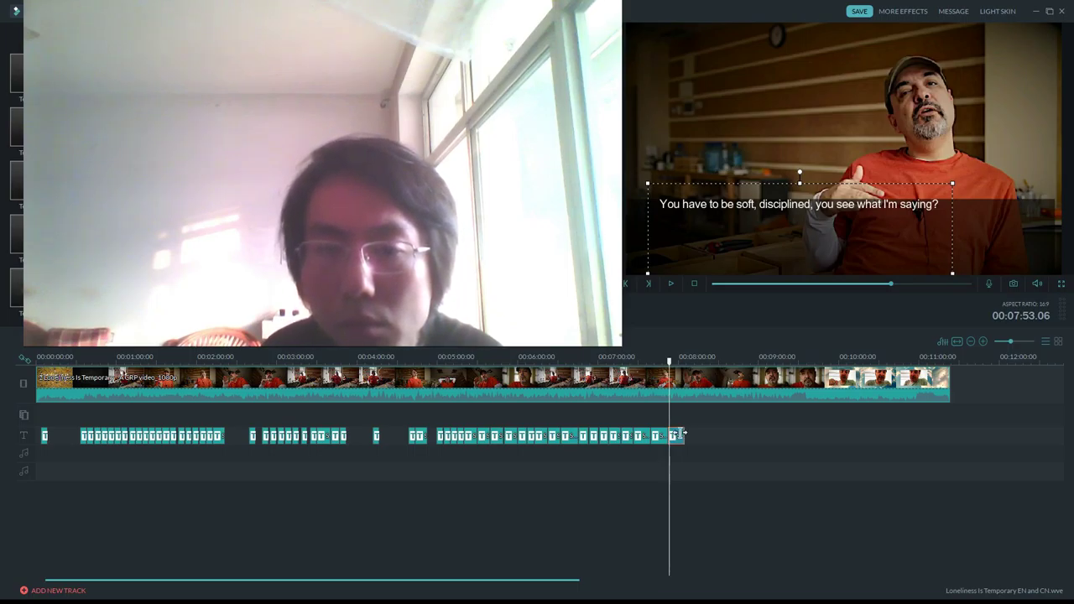
Shorten the new subtitle to end at about 00:07:57.17, where the shot changes, and replay it to check its timing.
{"action": "left_click_drag", "start_coordinate": [681, 434], "coordinate": [678, 432]}
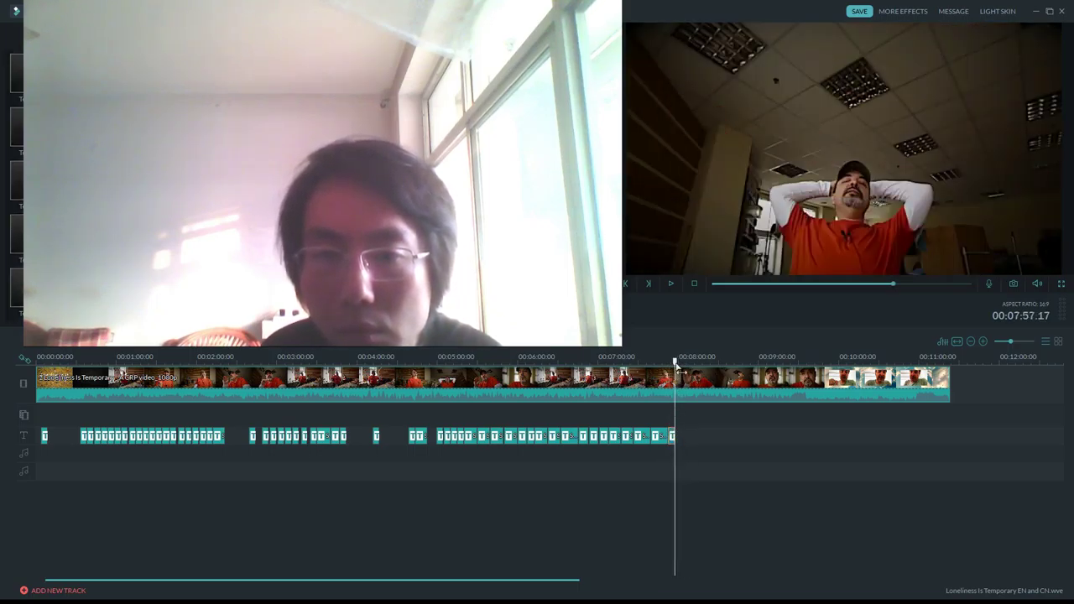
{"action": "left_click_drag", "start_coordinate": [675, 363], "coordinate": [669, 363]}
{"action": "key", "text": "space"}
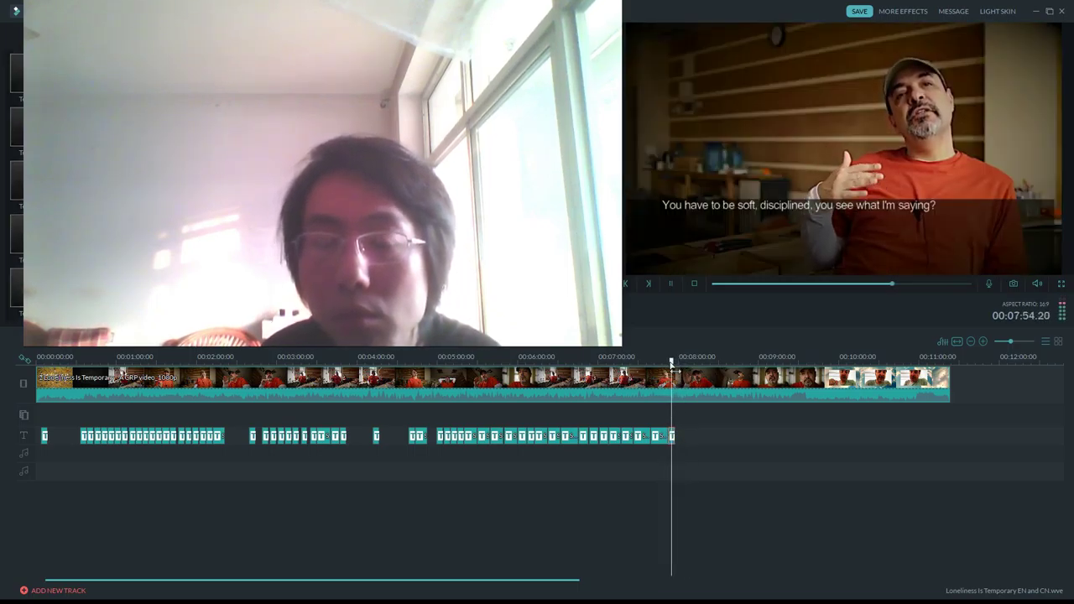
{"action": "key", "text": "space"}
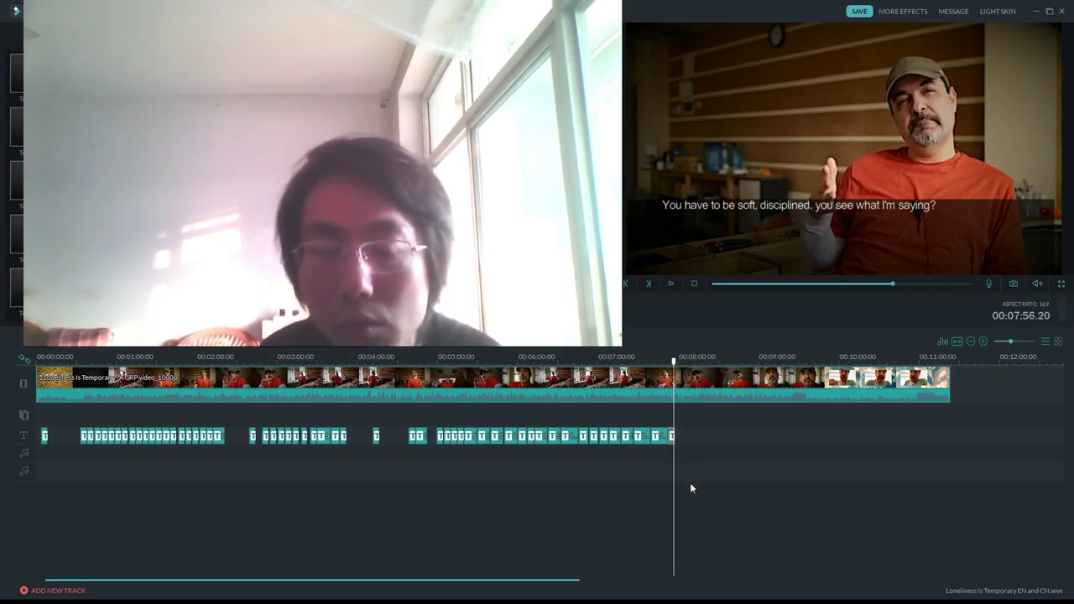
{"action": "key", "text": "space"}
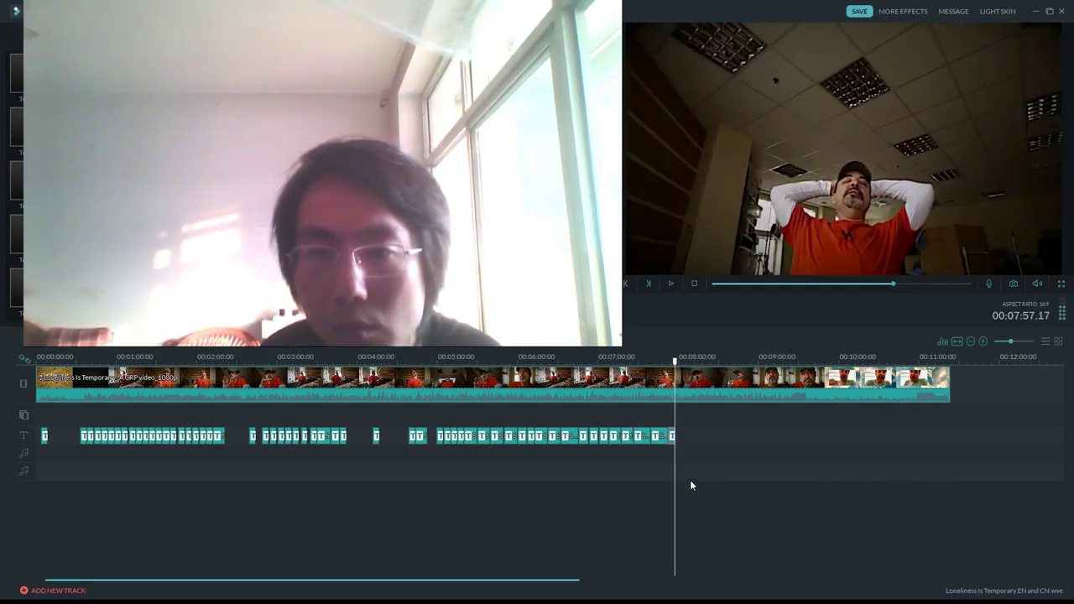
Paste a copy of the shortened subtitle directly after it, open the copy's text, and close it without changes.
{"action": "key", "text": "ctrl+v"}
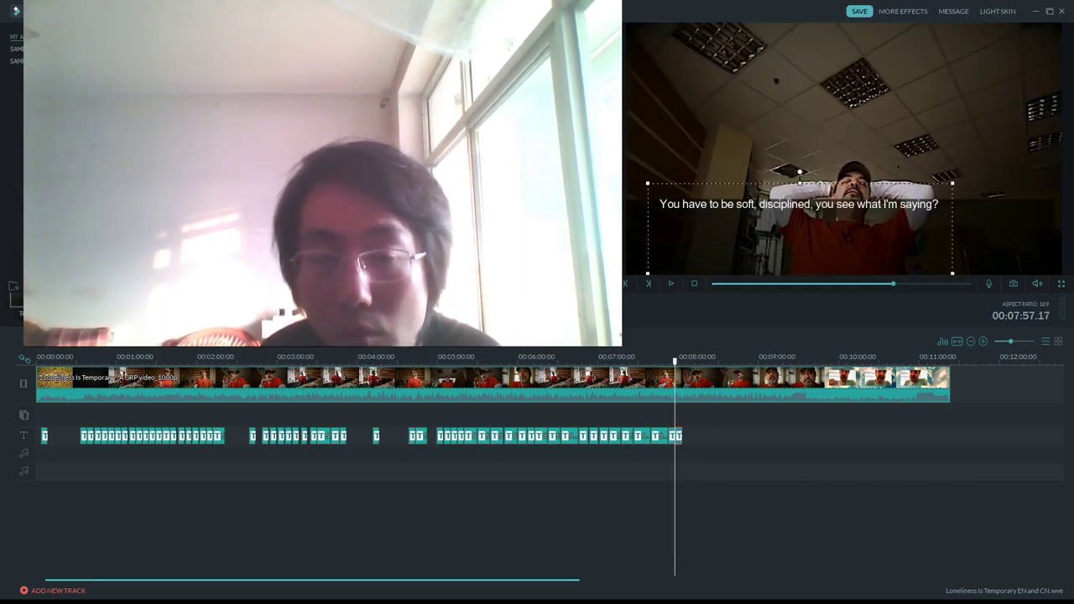
{"action": "double_click", "coordinate": [681, 436]}
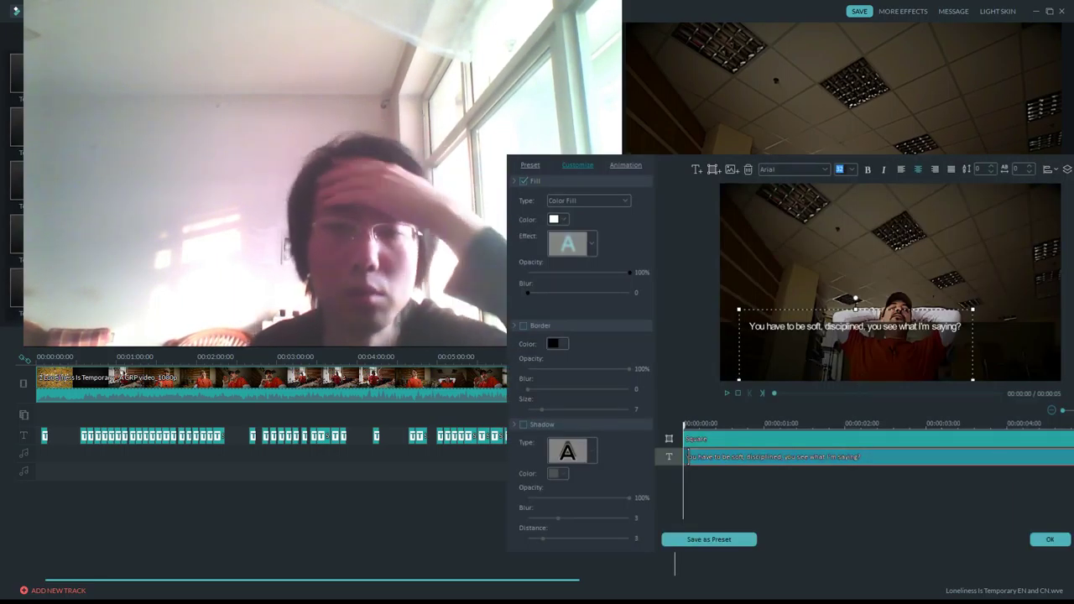
{"action": "left_click", "coordinate": [1049, 540]}
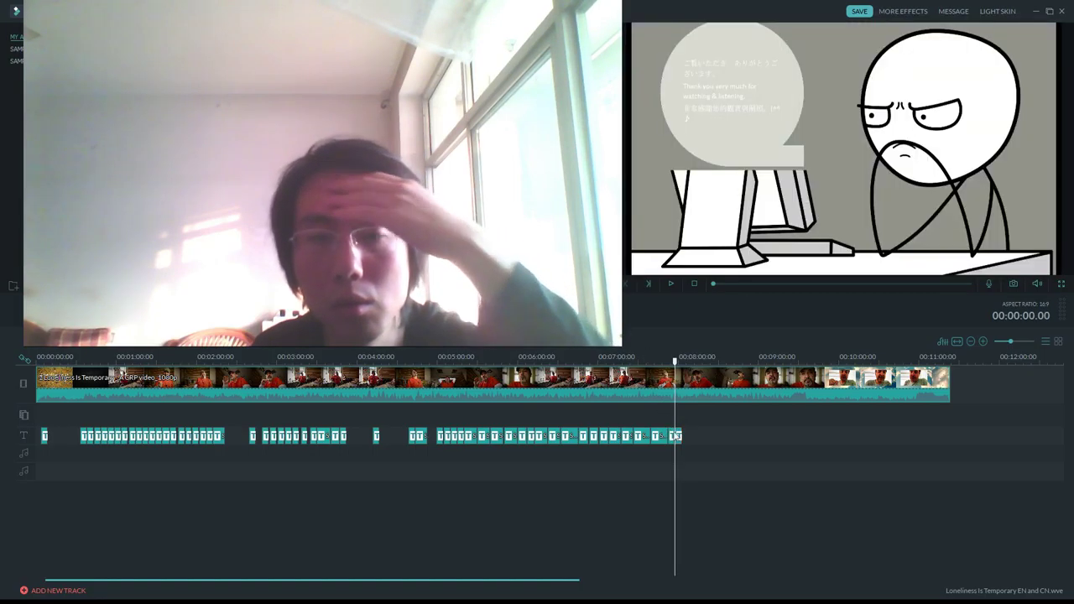
Open the soft, disciplined subtitle before the copy and add the Chinese line "明白我的意思嗎？你必須用軟招式 不可以急躁 要有耐心" below its English text.
{"action": "left_click", "coordinate": [675, 436]}
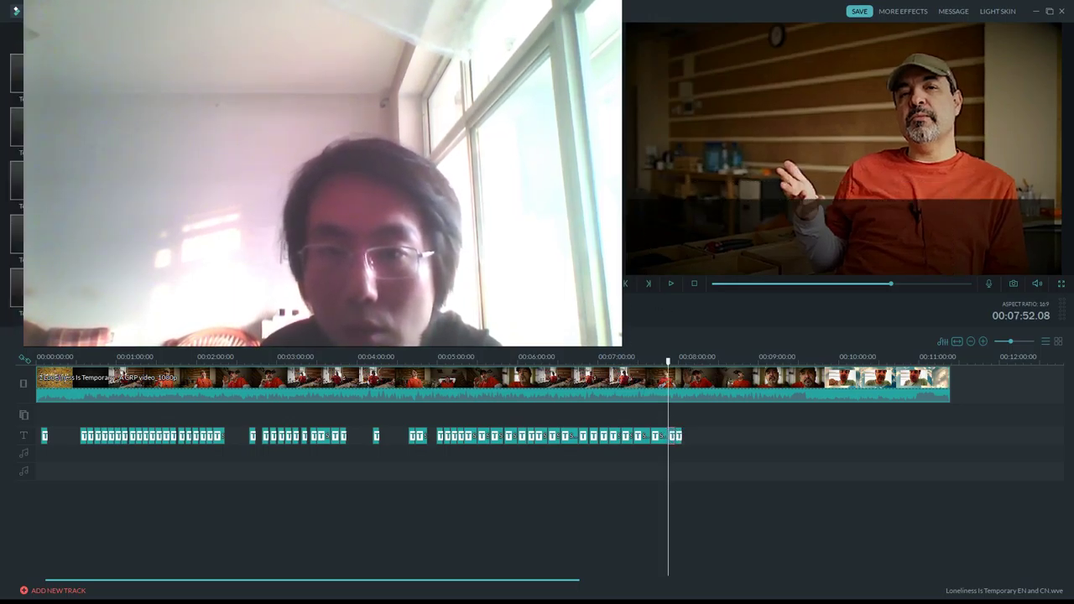
{"action": "double_click", "coordinate": [676, 436]}
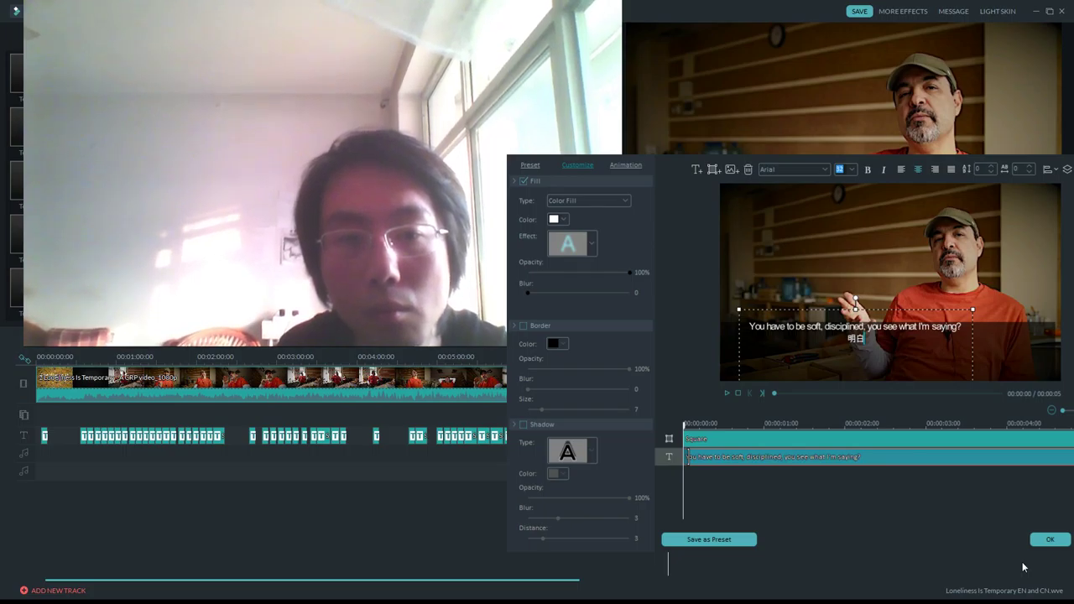
{"action": "type", "text": "明白我的意思嗎？你必須用"}
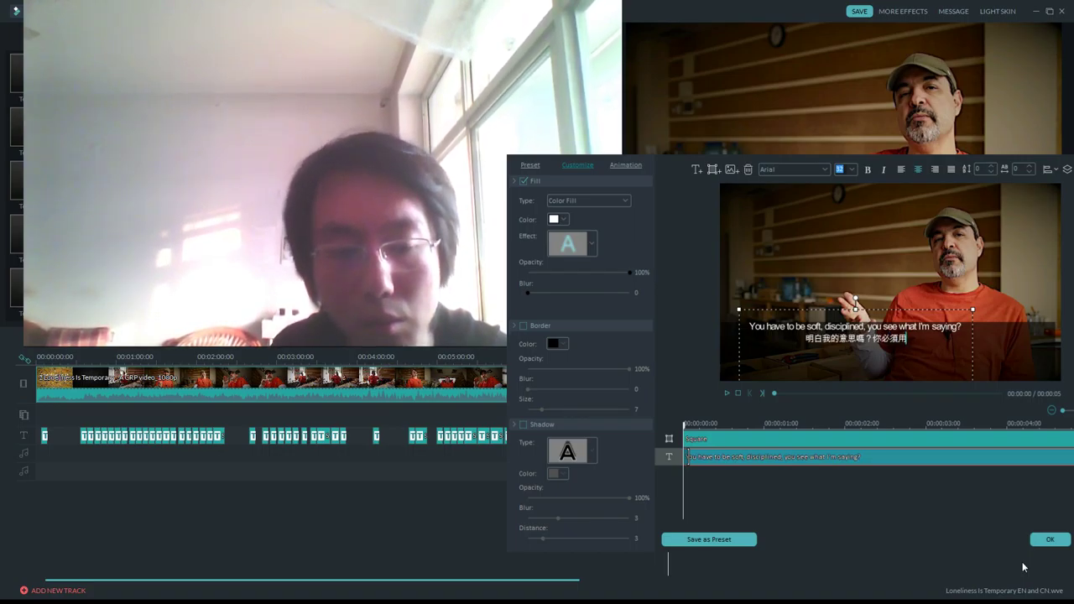
{"action": "type", "text": "軟招式"}
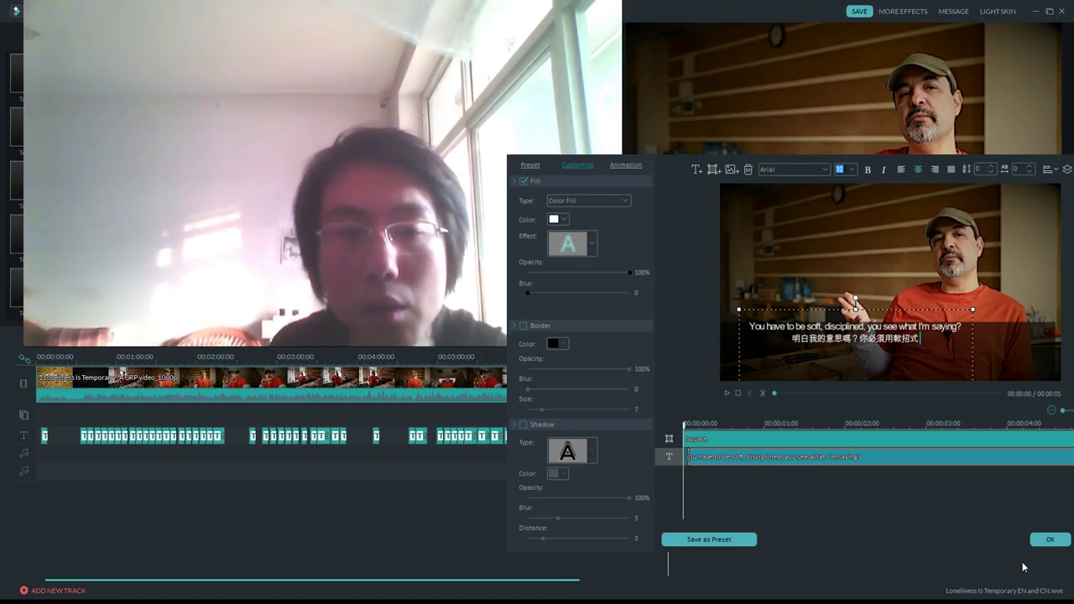
{"action": "type", "text": "不可以急躁"}
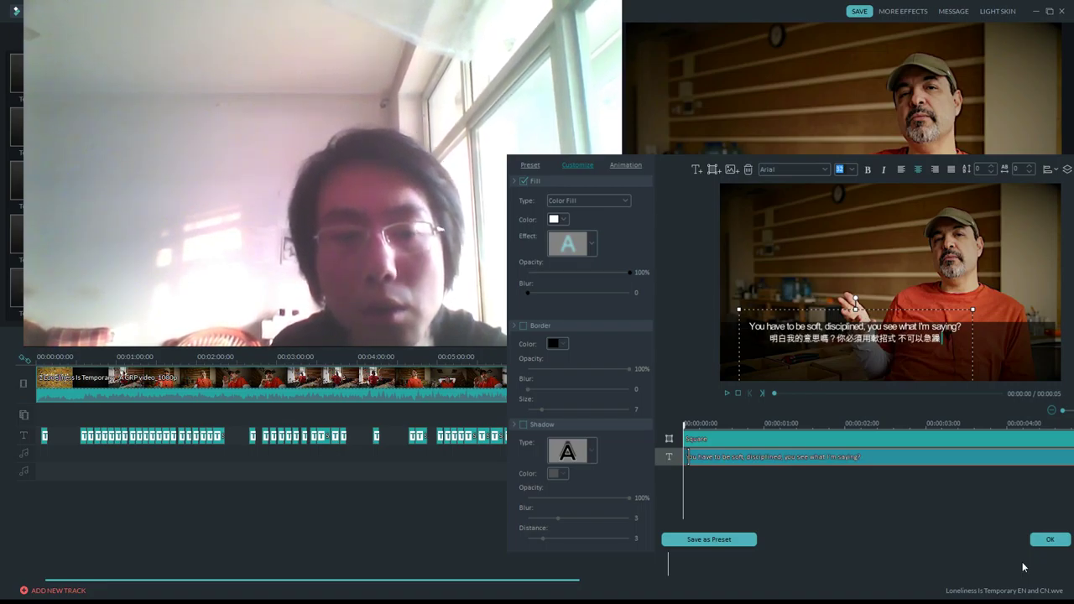
{"action": "type", "text": " 要有耐心"}
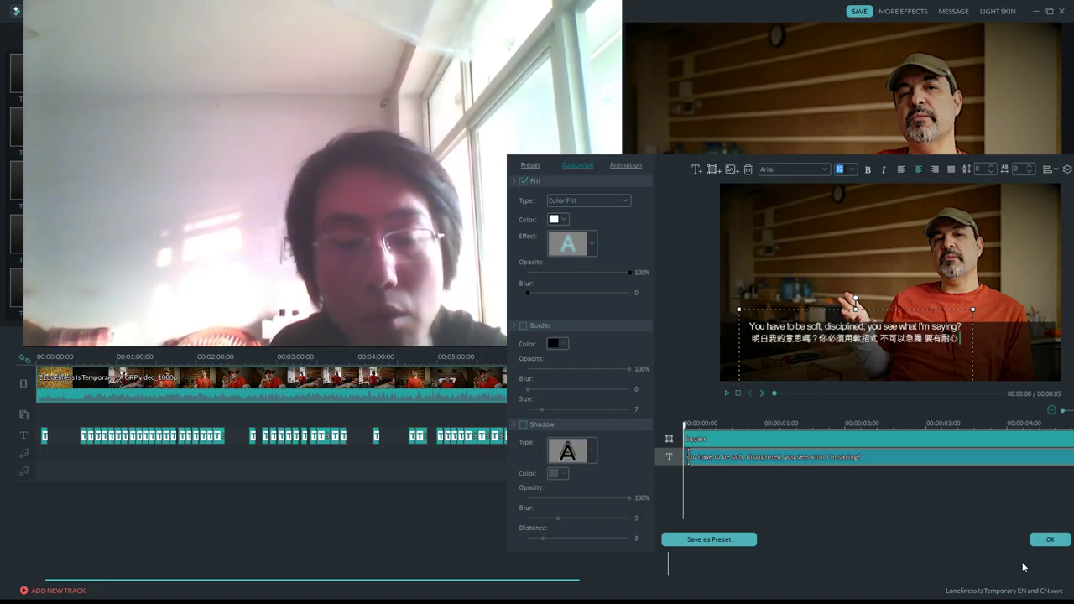
{"action": "type", "text": " 找"}
{"action": "key", "text": "BackSpace"}
{"action": "key", "text": "BackSpace"}
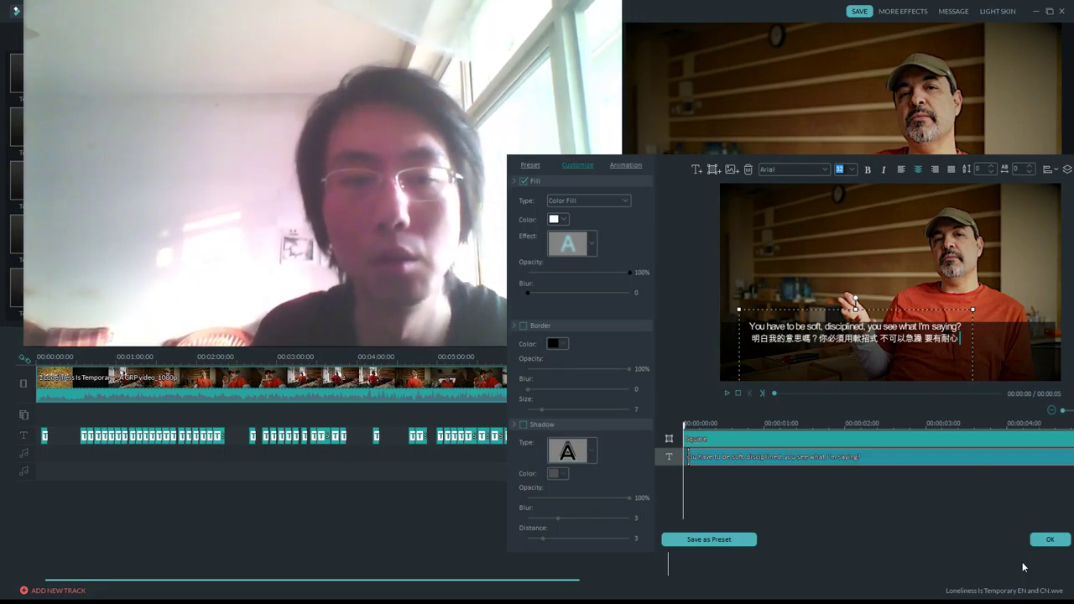
Complete the Chinese line with "尋求善策（解決問題）", play the subtitle's span to check it, and apply the edit.
{"action": "type", "text": "尋求"}
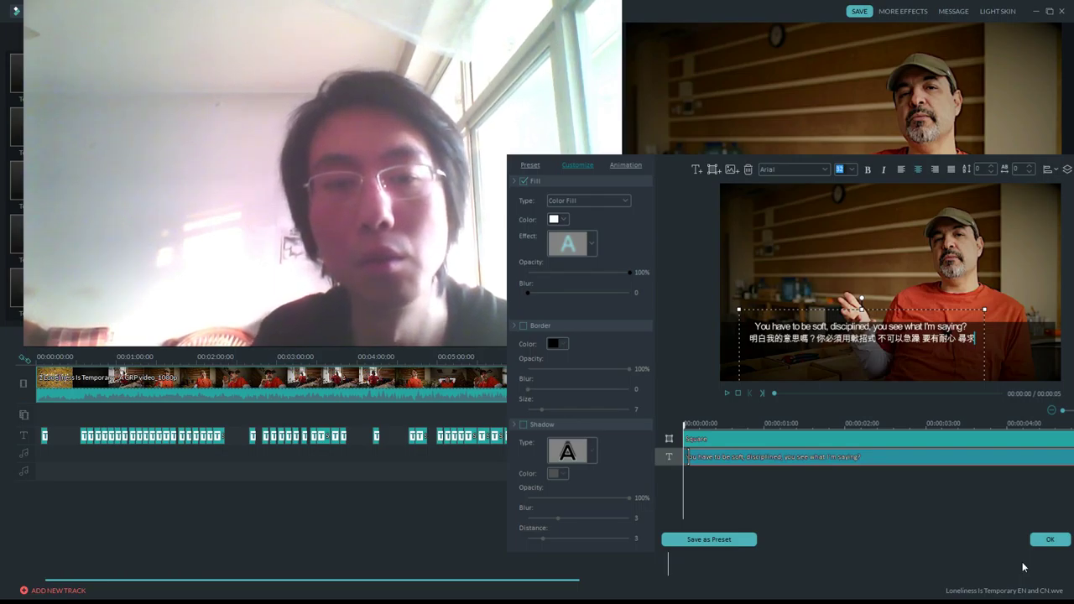
{"action": "type", "text": "有效"}
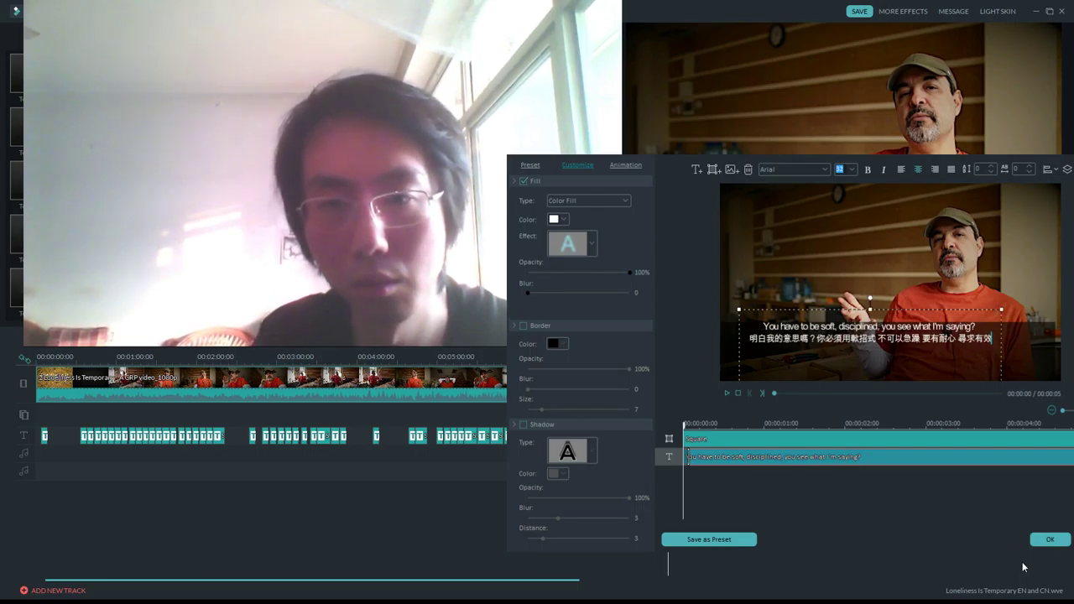
{"action": "type", "text": "的"}
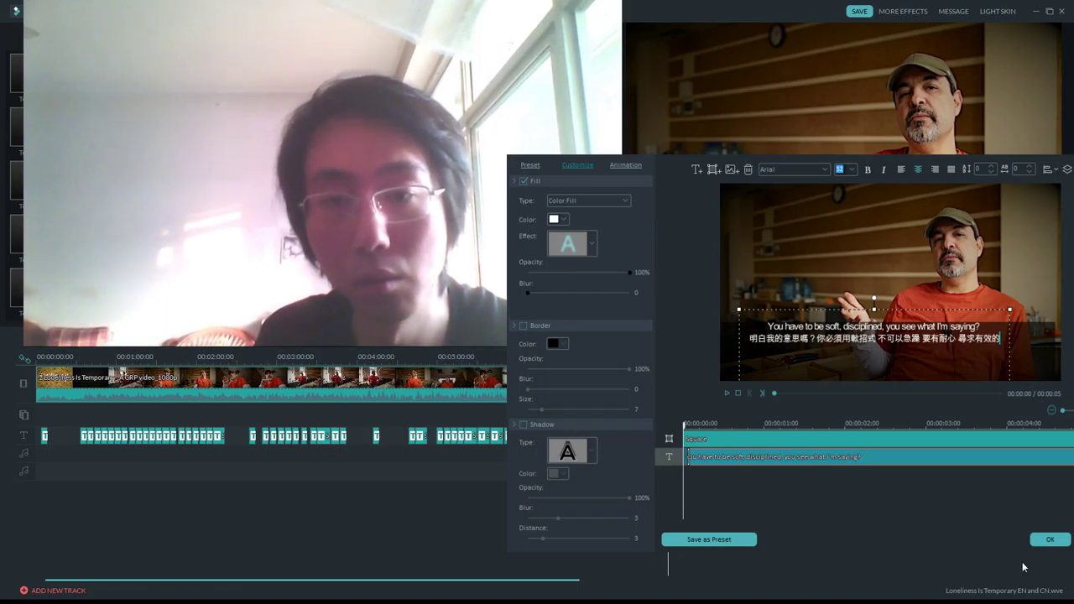
{"action": "key", "text": "BackSpace"}
{"action": "key", "text": "BackSpace"}
{"action": "key", "text": "BackSpace"}
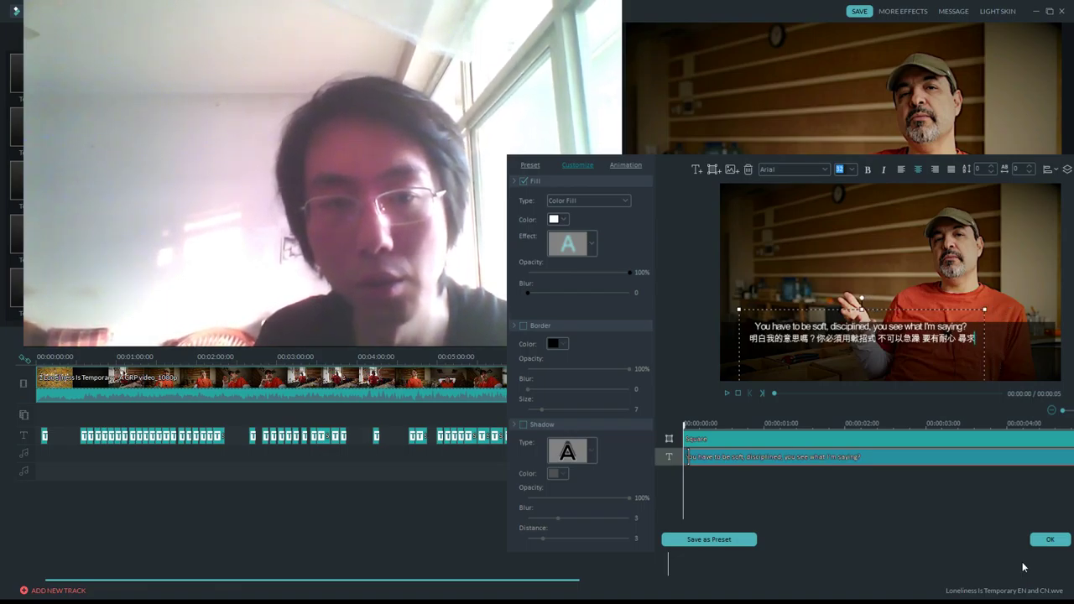
{"action": "type", "text": "書策。"}
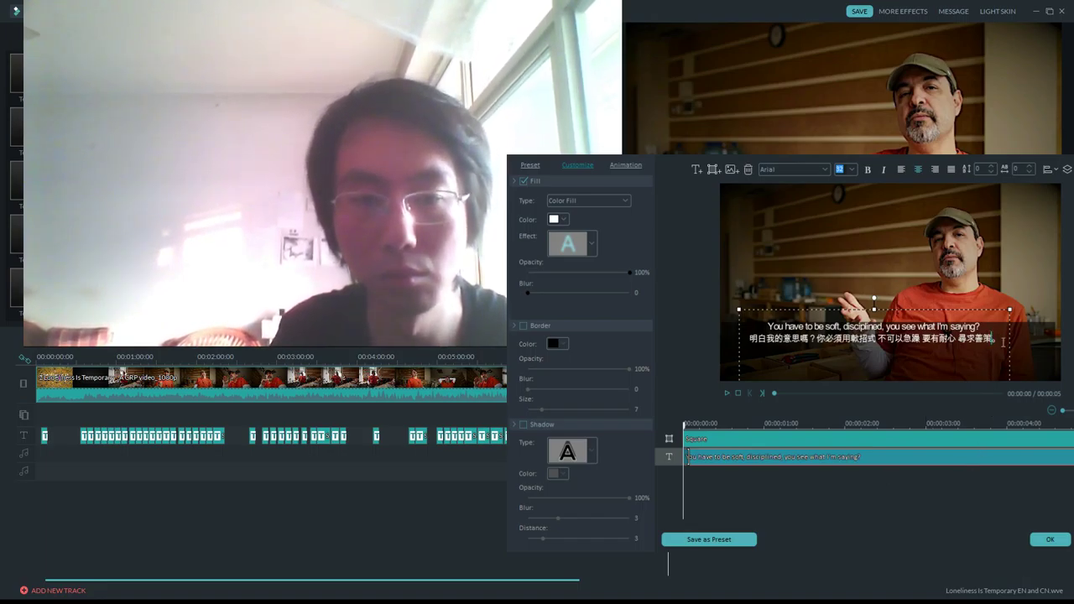
{"action": "type", "text": "("}
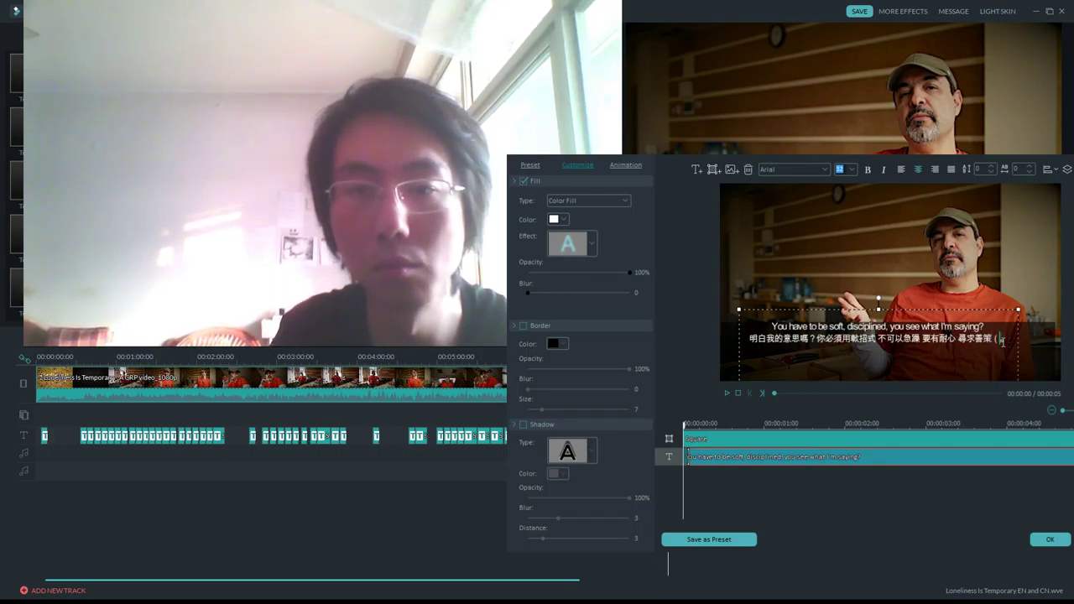
{"action": "type", "text": "解決問題。"}
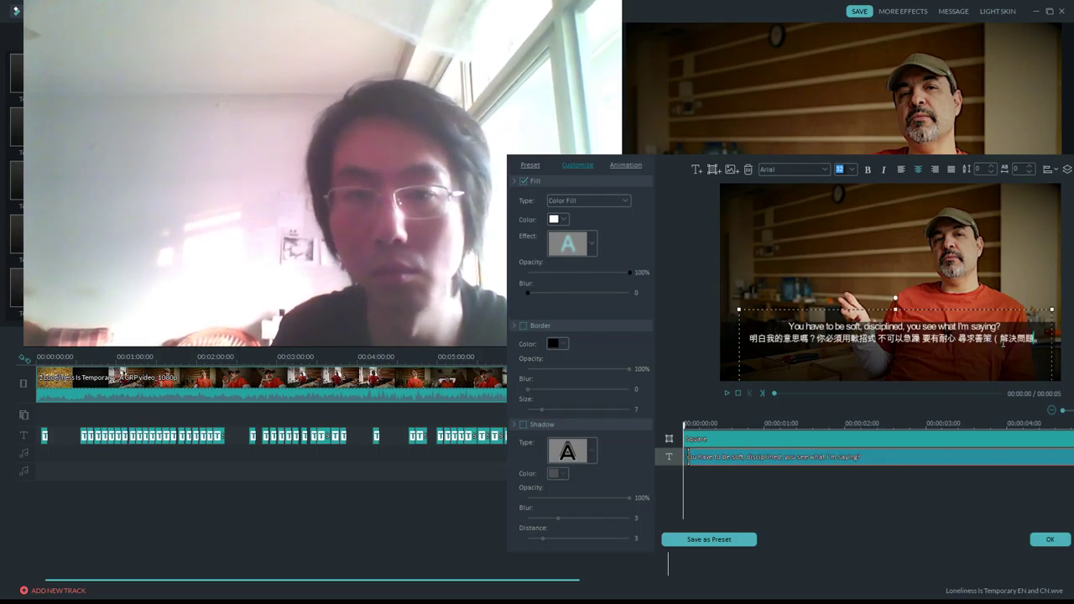
{"action": "type", "text": "）"}
{"action": "left_click", "coordinate": [727, 393]}
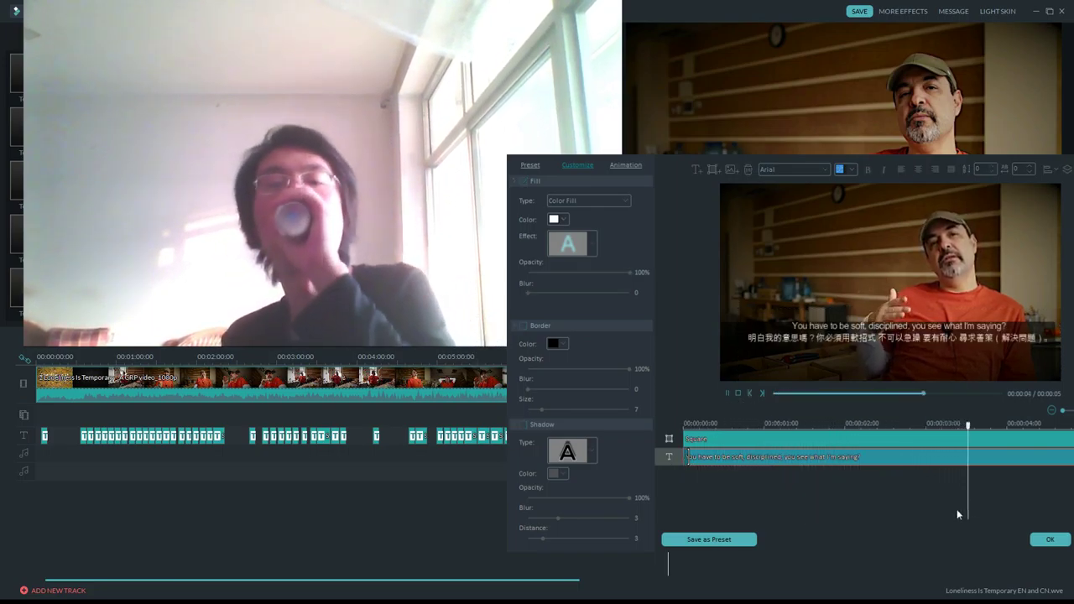
{"action": "left_click", "coordinate": [1050, 540]}
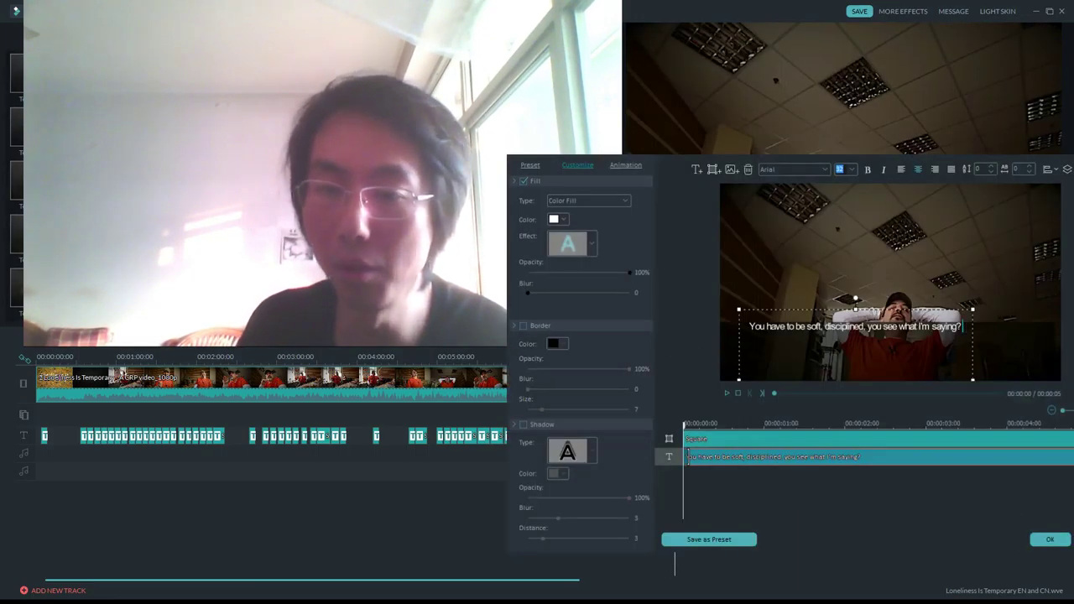
Open the copied subtitle's text, listen to its span twice, and return near its start.
{"action": "left_click_drag", "start_coordinate": [964, 327], "coordinate": [759, 327]}
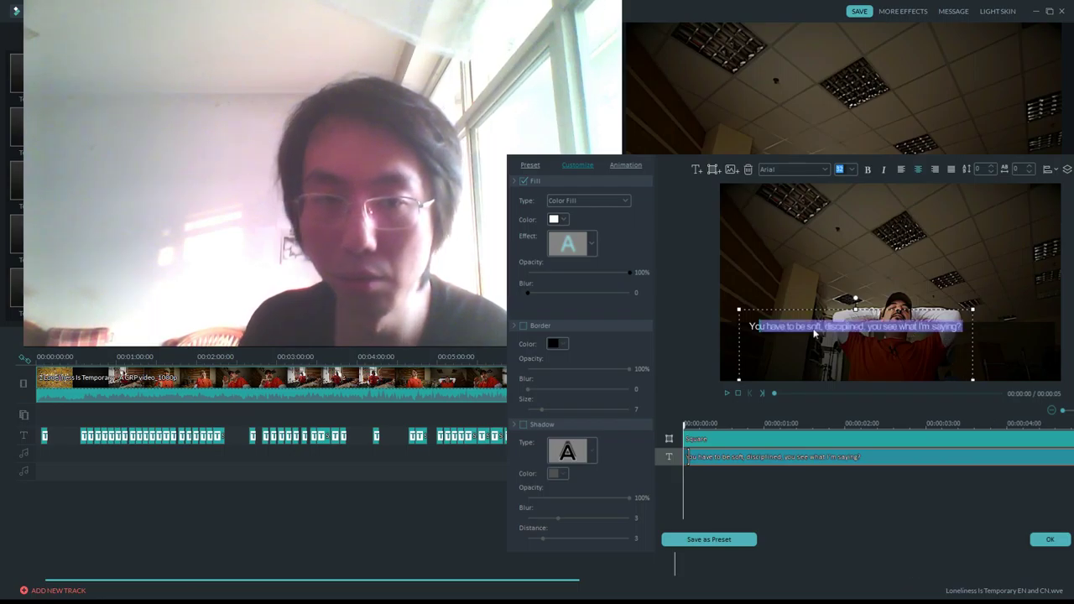
{"action": "left_click", "coordinate": [726, 392]}
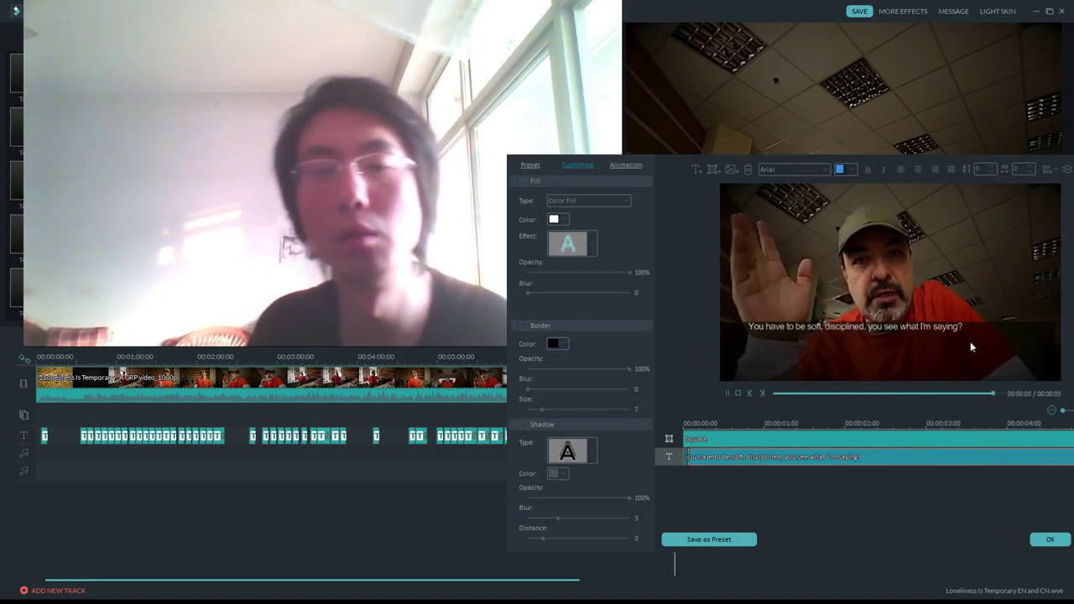
{"action": "left_click_drag", "start_coordinate": [963, 327], "coordinate": [728, 369]}
{"action": "left_click", "coordinate": [728, 394]}
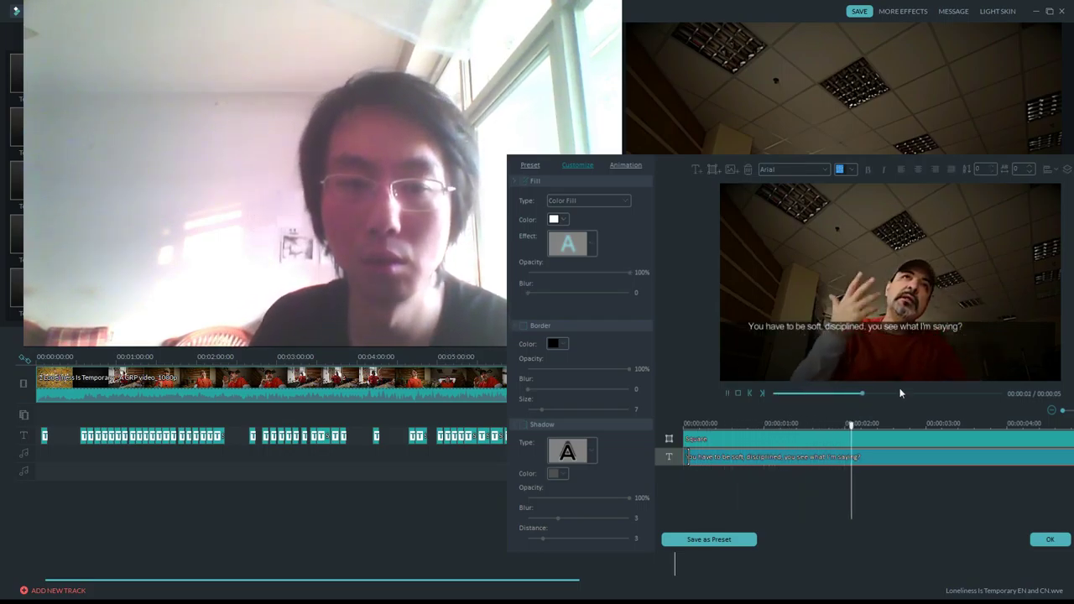
{"action": "left_click", "coordinate": [749, 394]}
{"action": "left_click", "coordinate": [965, 329]}
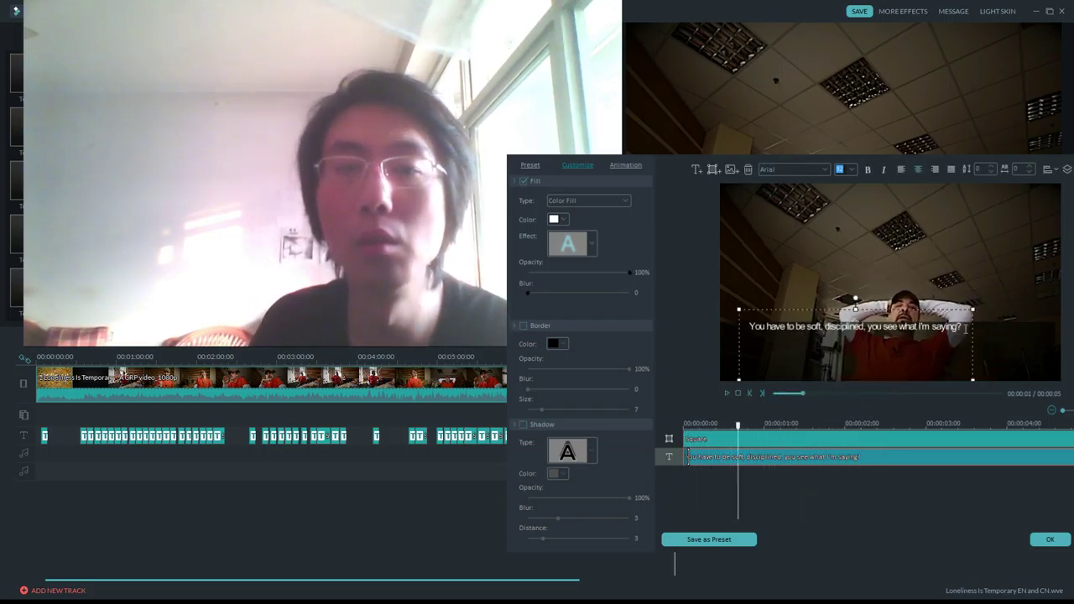
Replace the copied subtitle's English text with "Just remember that".
{"action": "left_click_drag", "start_coordinate": [963, 327], "coordinate": [746, 335]}
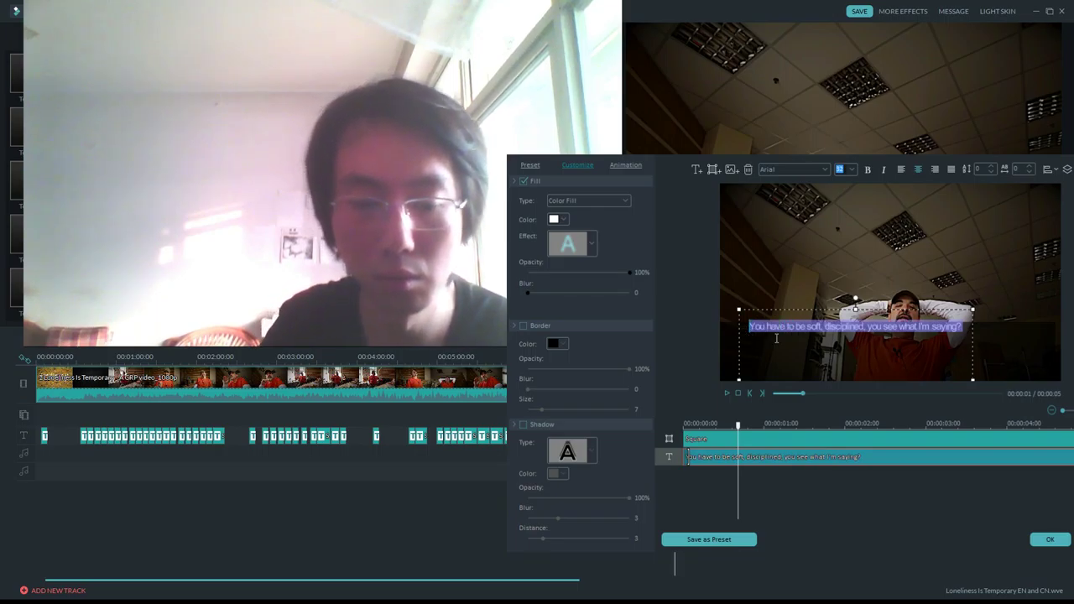
{"action": "type", "text": "Just lament"}
{"action": "key", "text": "BackSpace"}
{"action": "key", "text": "BackSpace"}
{"action": "key", "text": "BackSpace"}
{"action": "key", "text": "BackSpace"}
{"action": "key", "text": "BackSpace"}
{"action": "key", "text": "BackSpace"}
{"action": "key", "text": "BackSpace"}
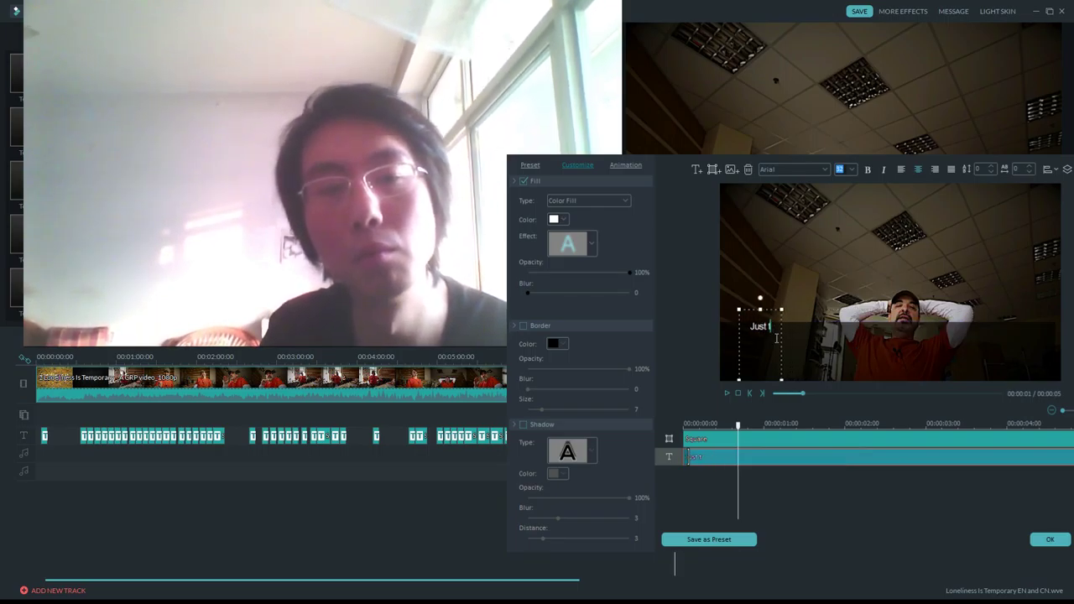
{"action": "type", "text": "remember that"}
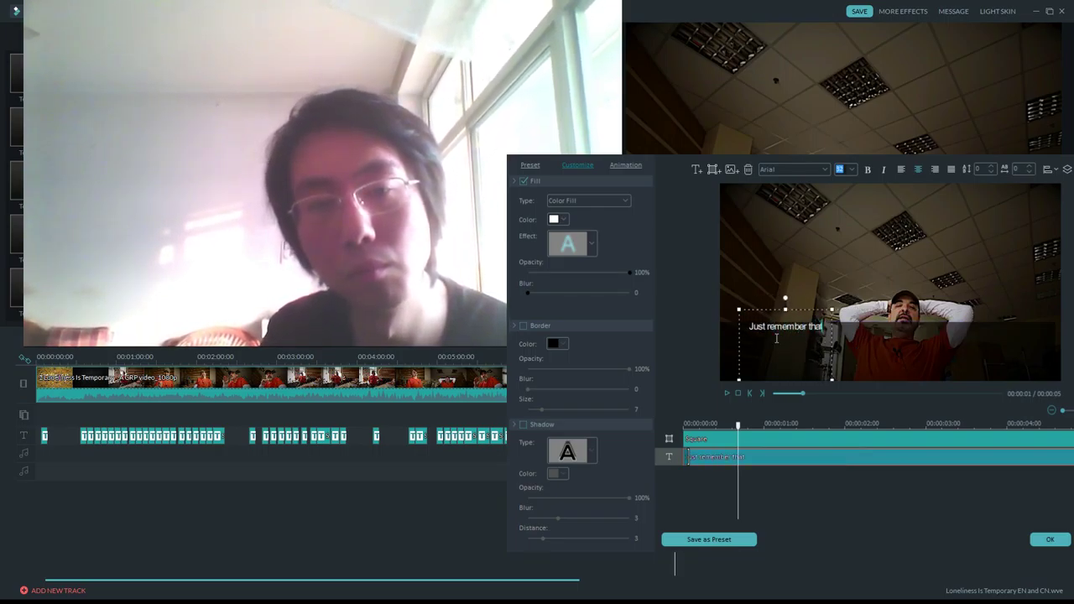
{"action": "key", "text": "BackSpace"}
{"action": "key", "text": "BackSpace"}
{"action": "key", "text": "BackSpace"}
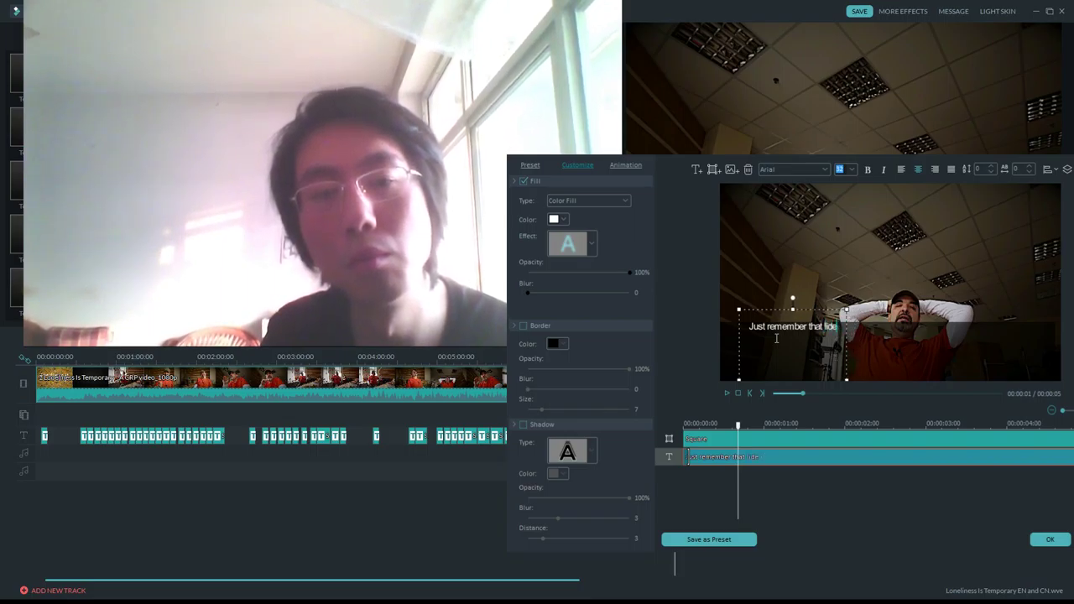
Replay the start of the span and reword the English text to "Just remember it's temporay".
{"action": "left_click_drag", "start_coordinate": [801, 397], "coordinate": [723, 394]}
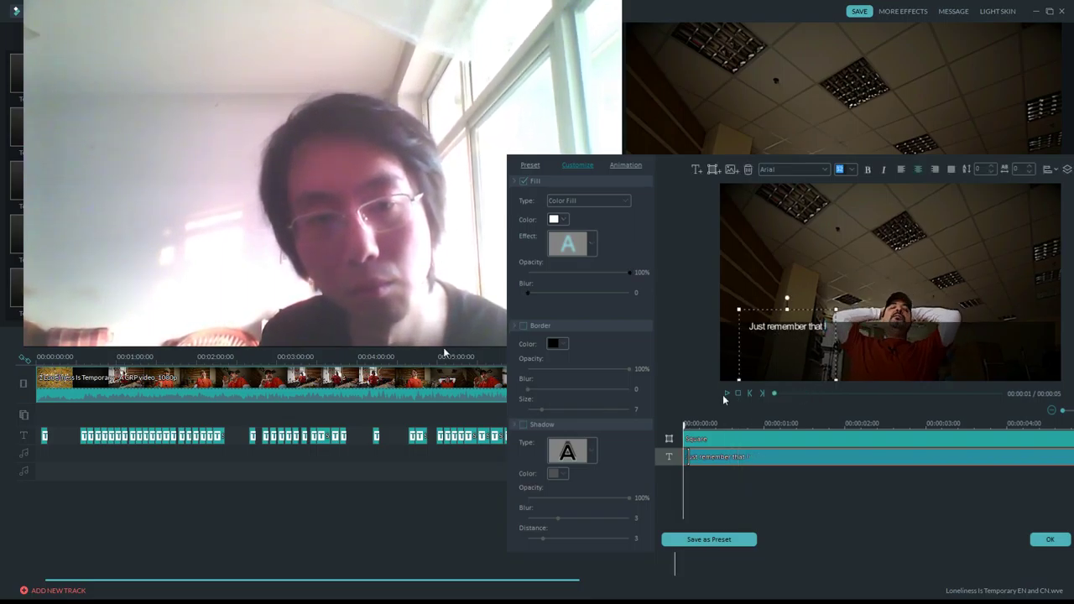
{"action": "left_click", "coordinate": [727, 393]}
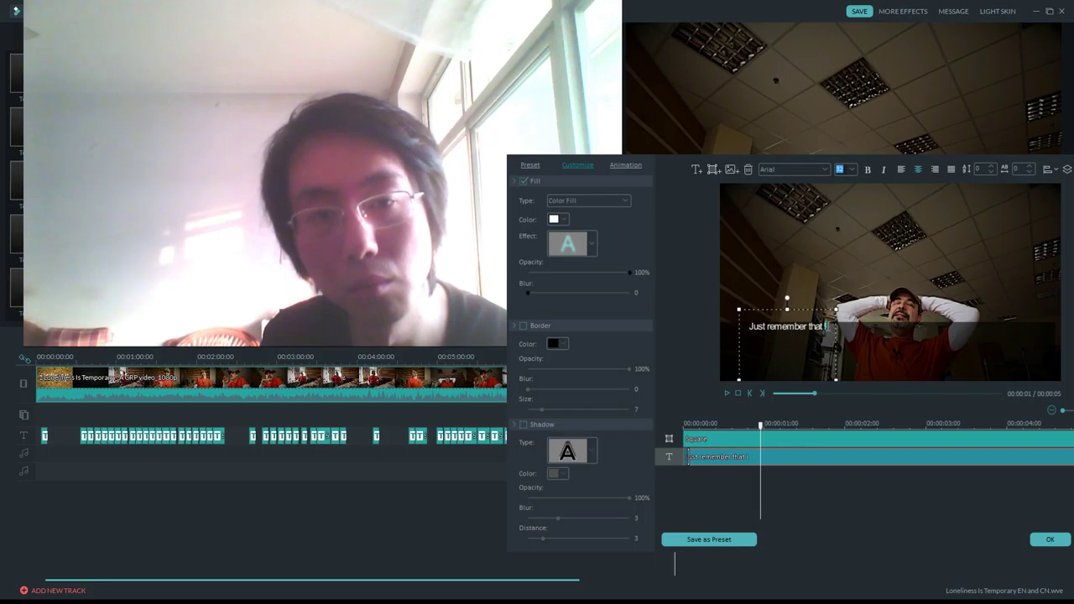
{"action": "key", "text": "BackSpace"}
{"action": "key", "text": "BackSpace"}
{"action": "key", "text": "BackSpace"}
{"action": "key", "text": "BackSpace"}
{"action": "key", "text": "BackSpace"}
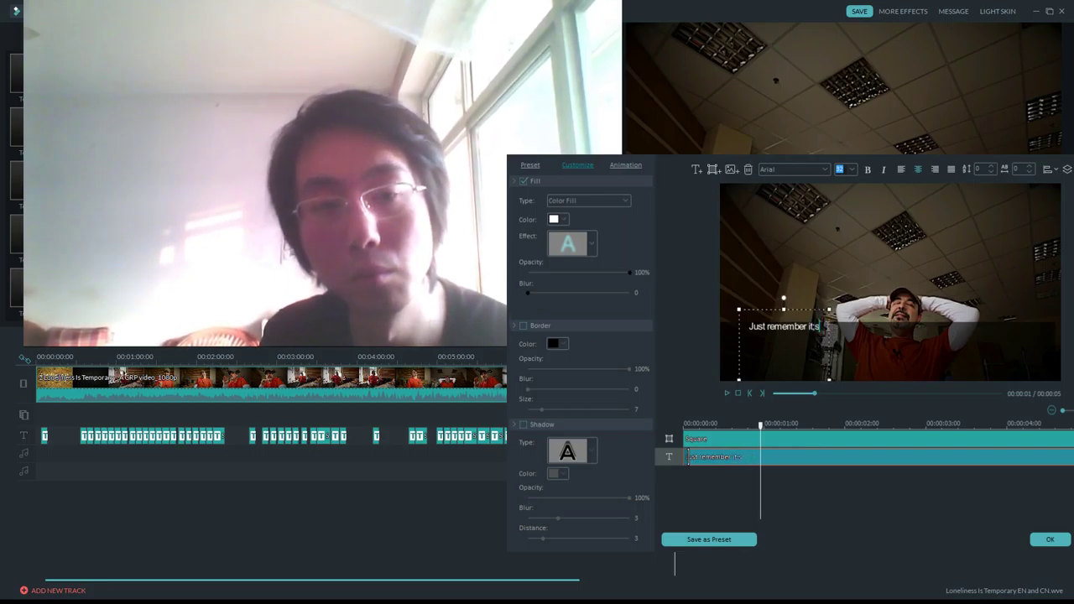
{"action": "type", "text": "its"}
{"action": "key", "text": "BackSpace"}
{"action": "type", "text": "'s temp"}
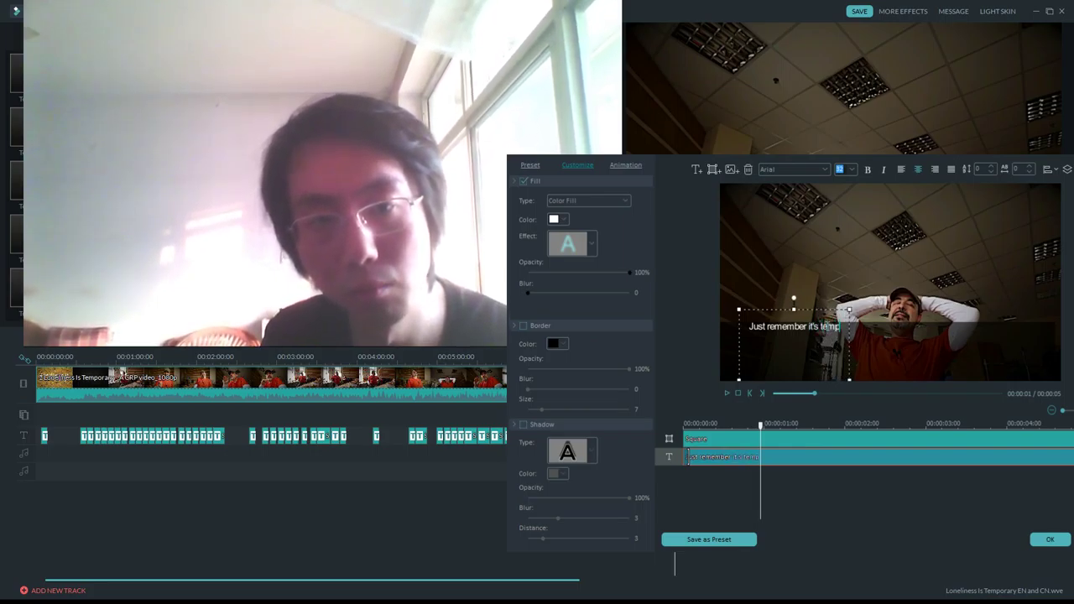
{"action": "type", "text": "oray"}
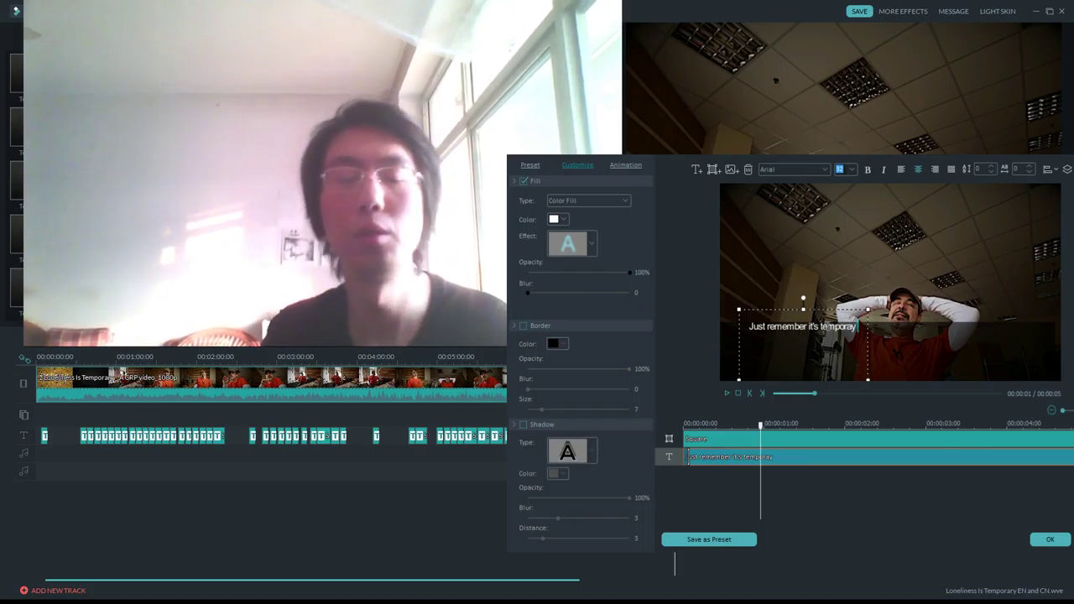